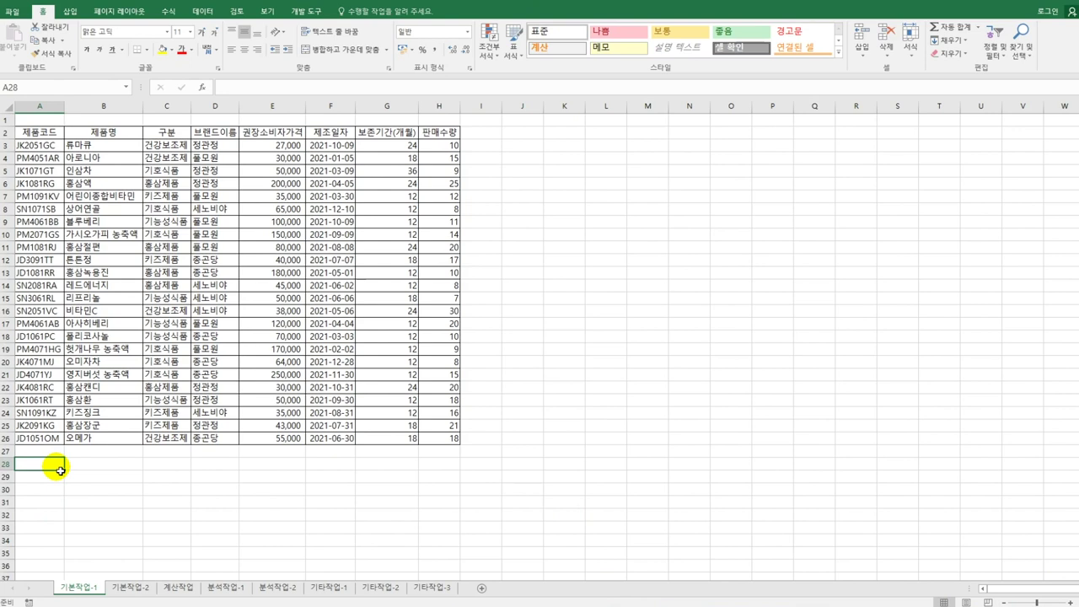
Enter the criteria heading 조건 in cell A28 below the product table.
type("족")
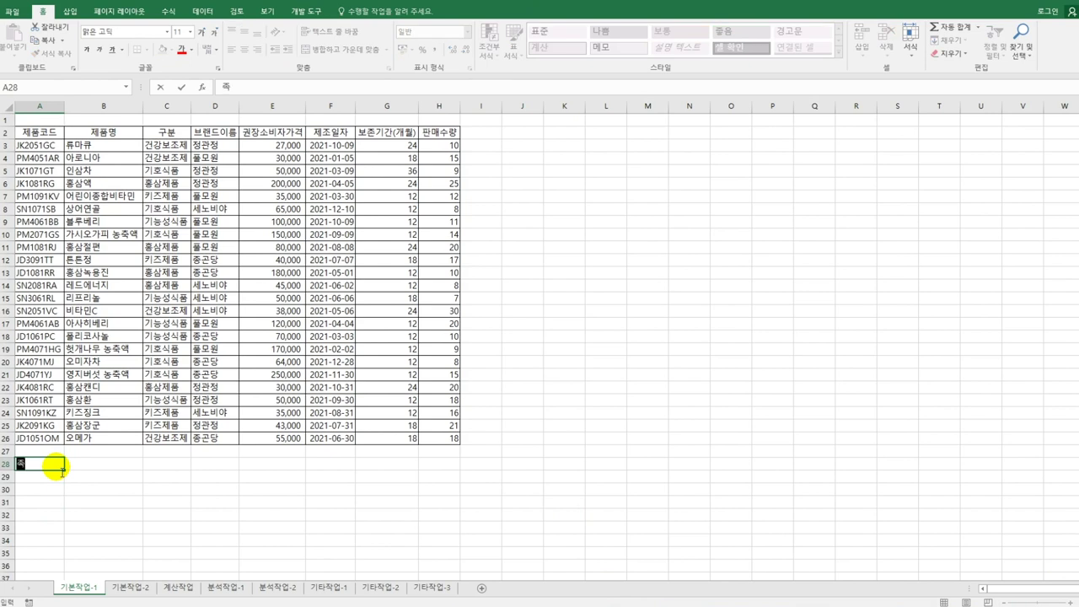
type("건")
key("Return")
Enter the formula =OR(C3="건강보조제",C3="홍삼제품") in cell A29.
type("=")
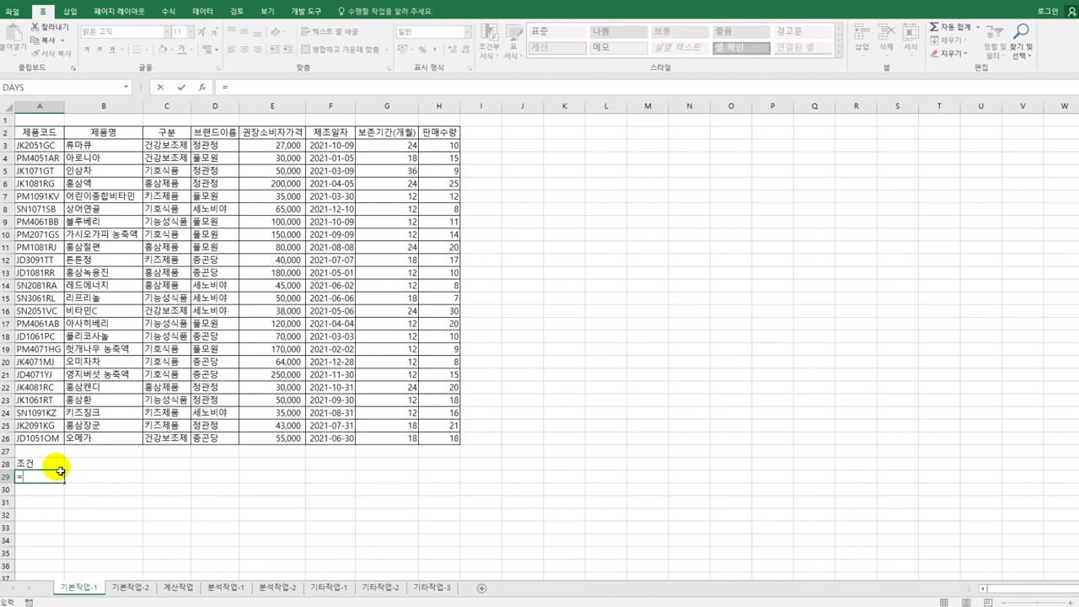
type("or(")
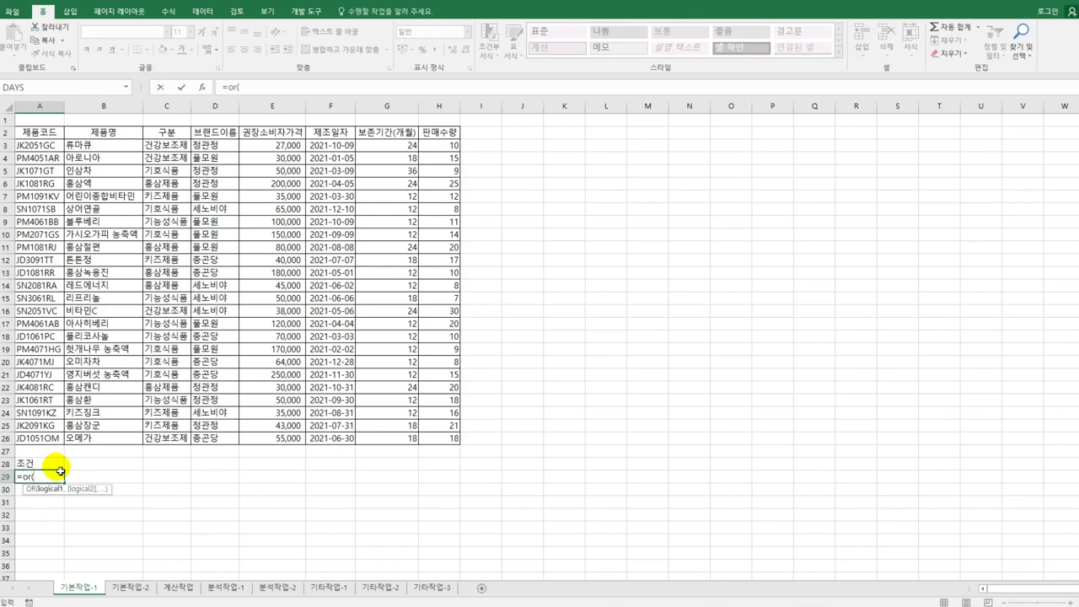
left_click(171, 151)
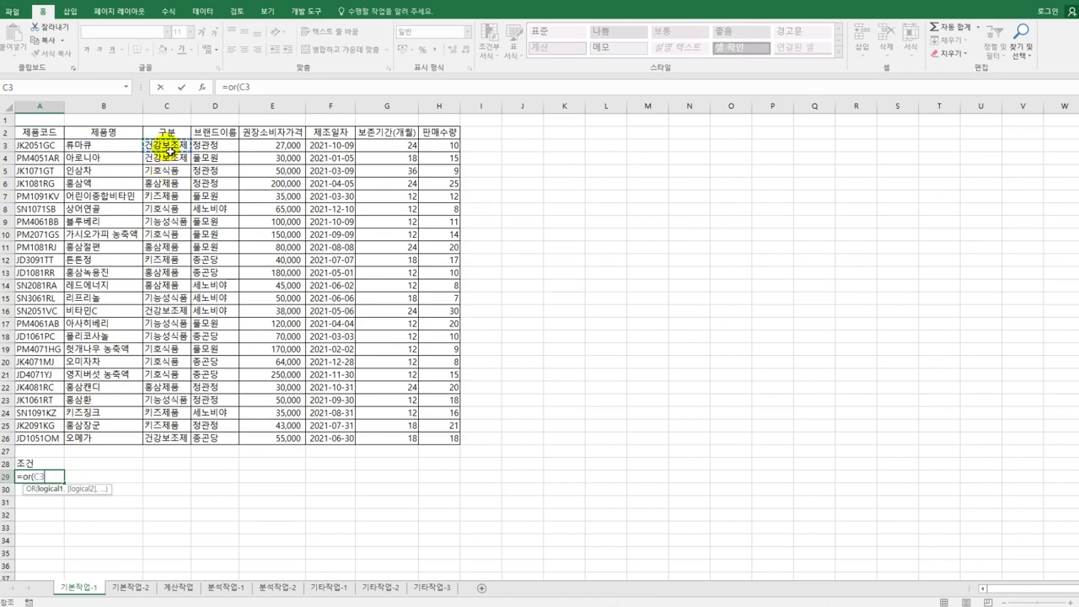
type("=\"건강보조제\",")
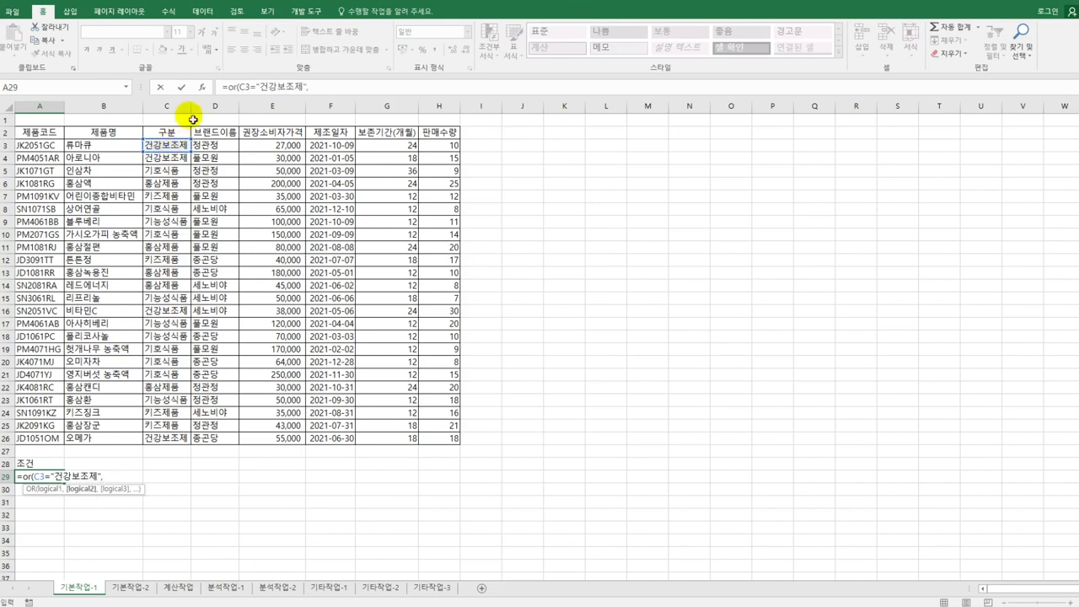
left_click(160, 146)
type("=")
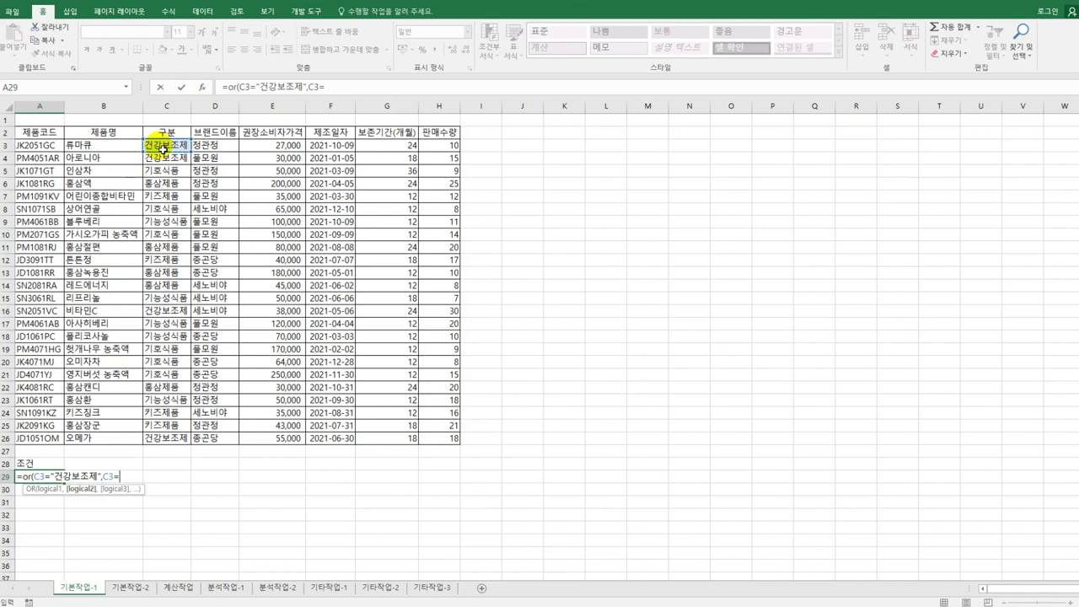
type("\"홍삼제푸")
type("ㅁ\"")
type(")")
key("Return")
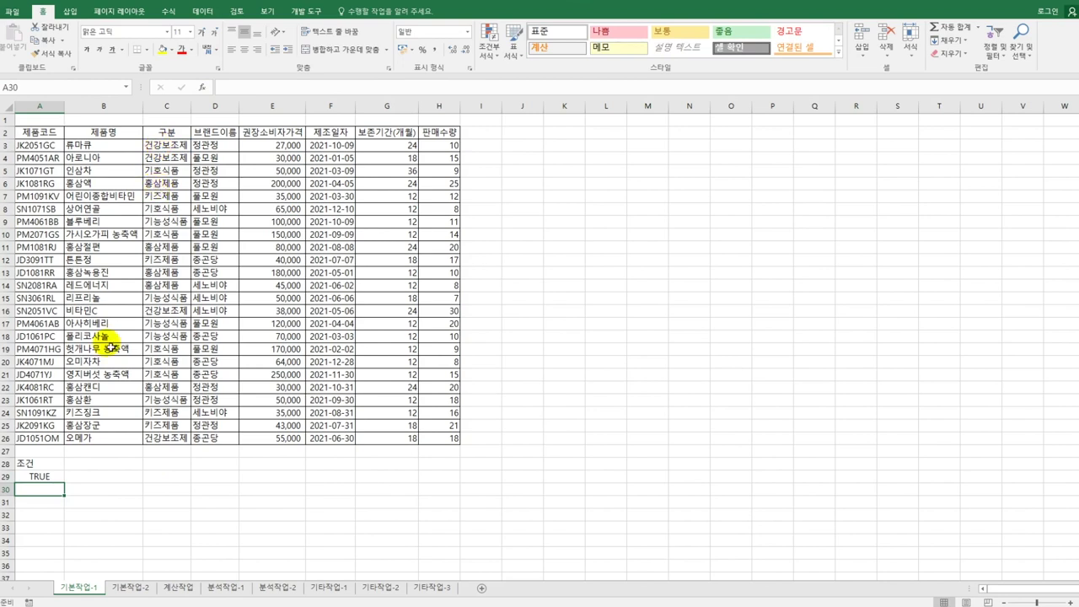
Wrap the OR test in A29 in an AND function and add the second condition H3>AVERAGE($H$3:$H$26).
left_click(50, 475)
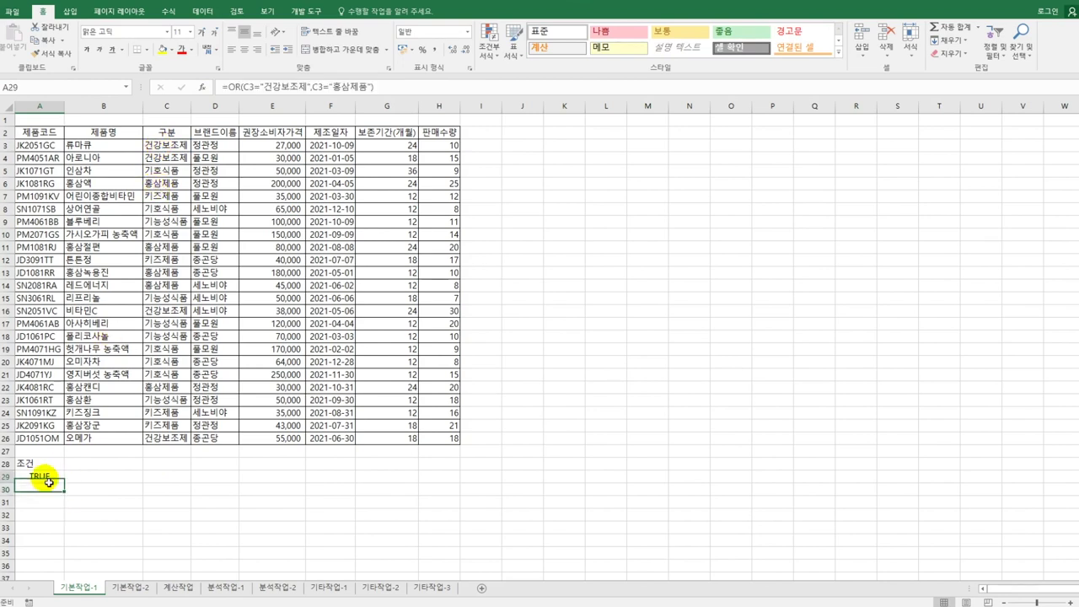
left_click(228, 87)
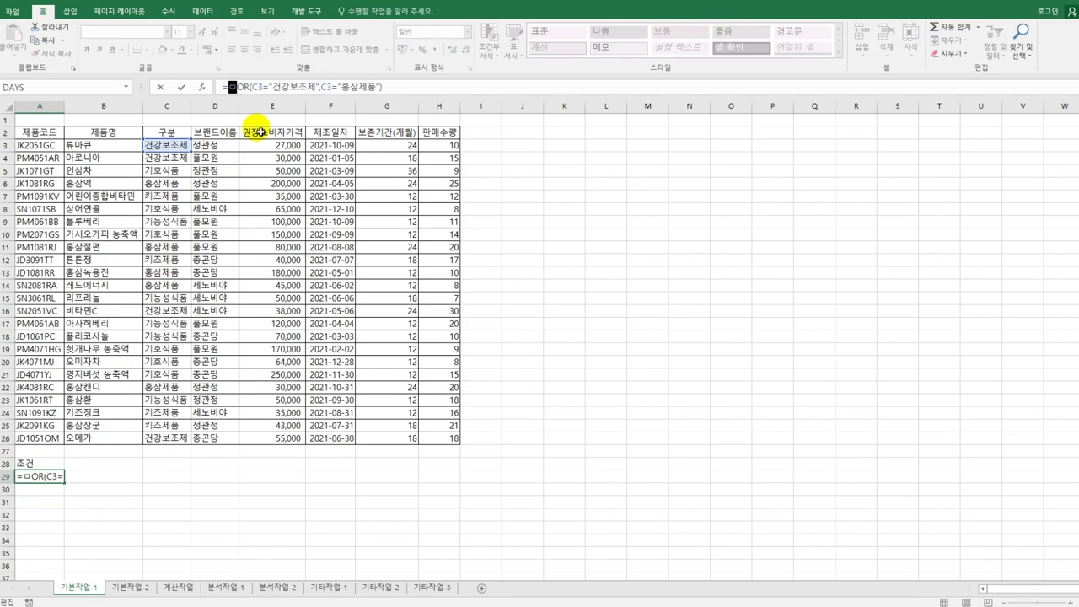
type("and(")
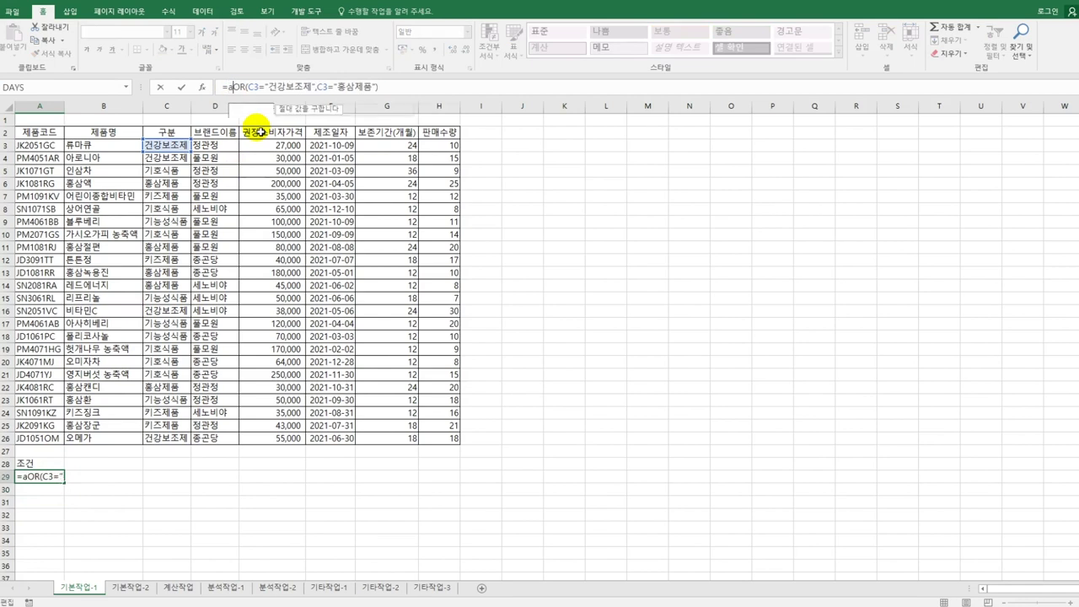
left_click(438, 90)
type(",")
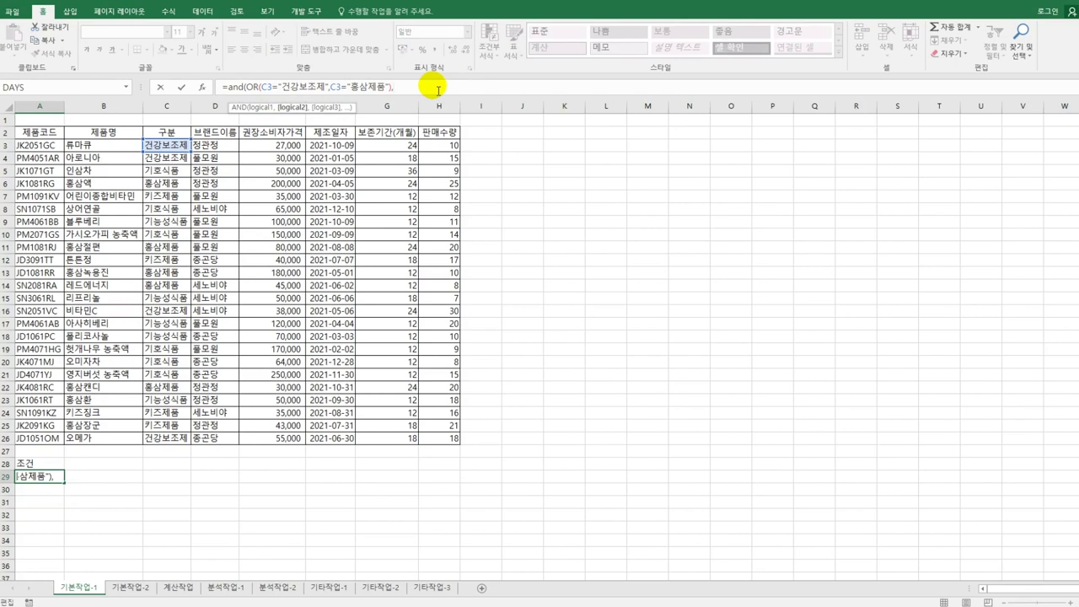
left_click(451, 148)
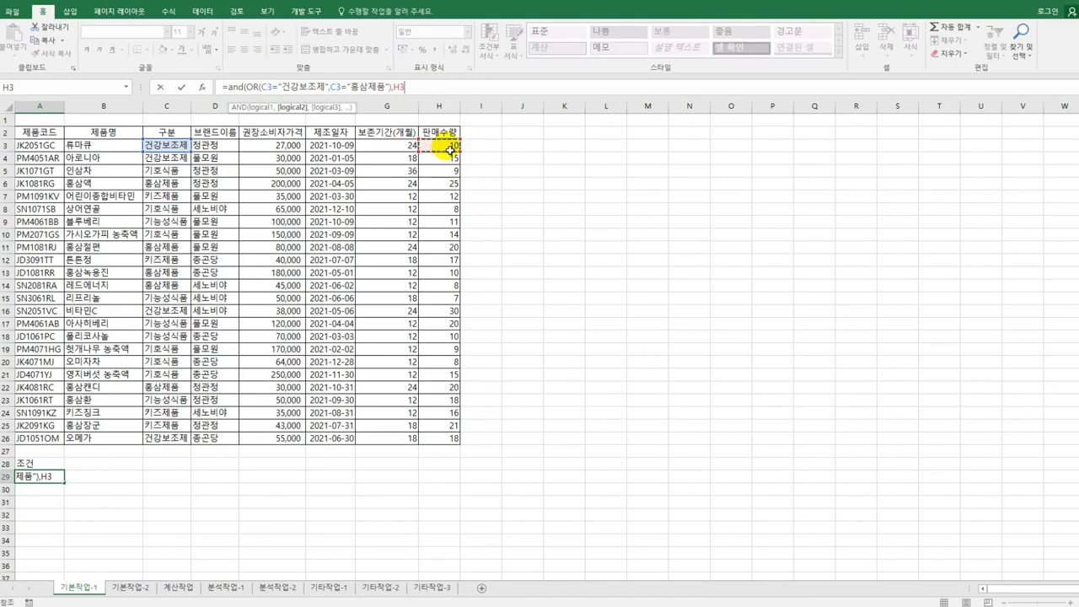
type(">aver")
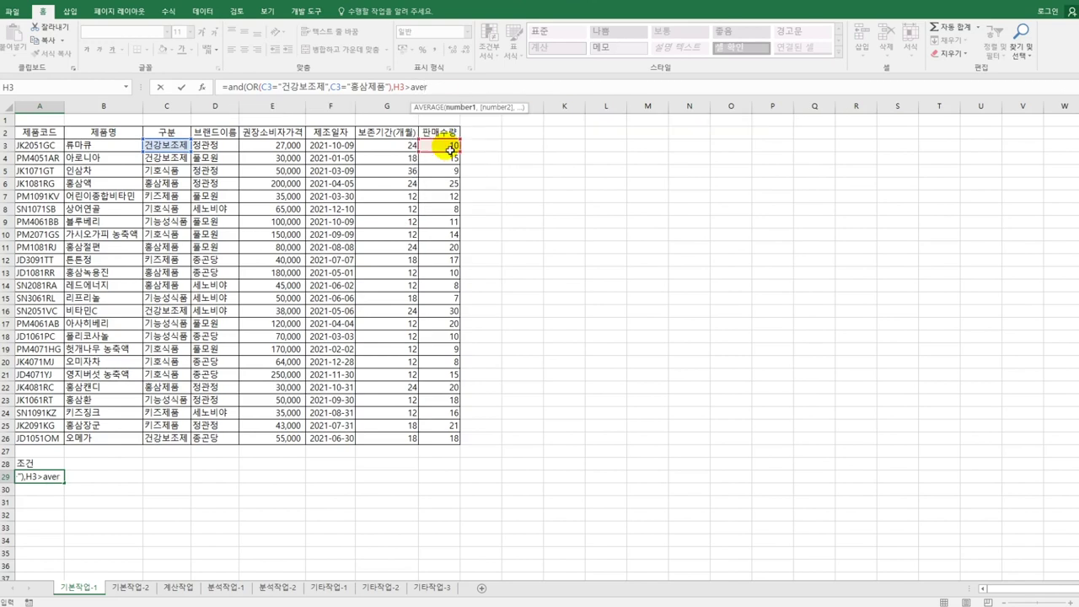
key("Tab")
left_click_drag(450, 149, 431, 435)
key("F4")
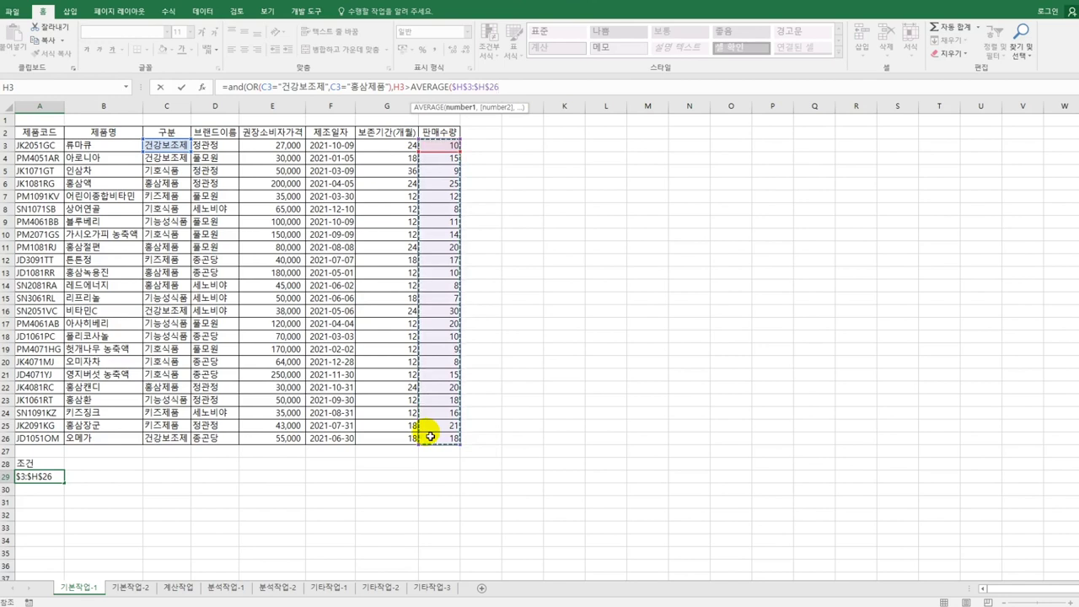
type("))")
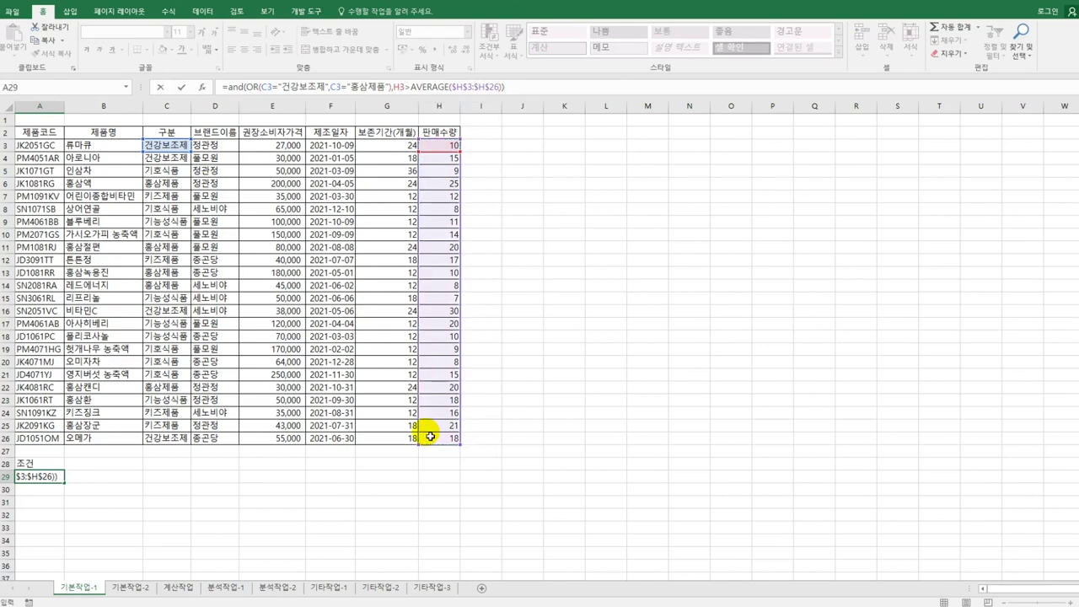
key("Return")
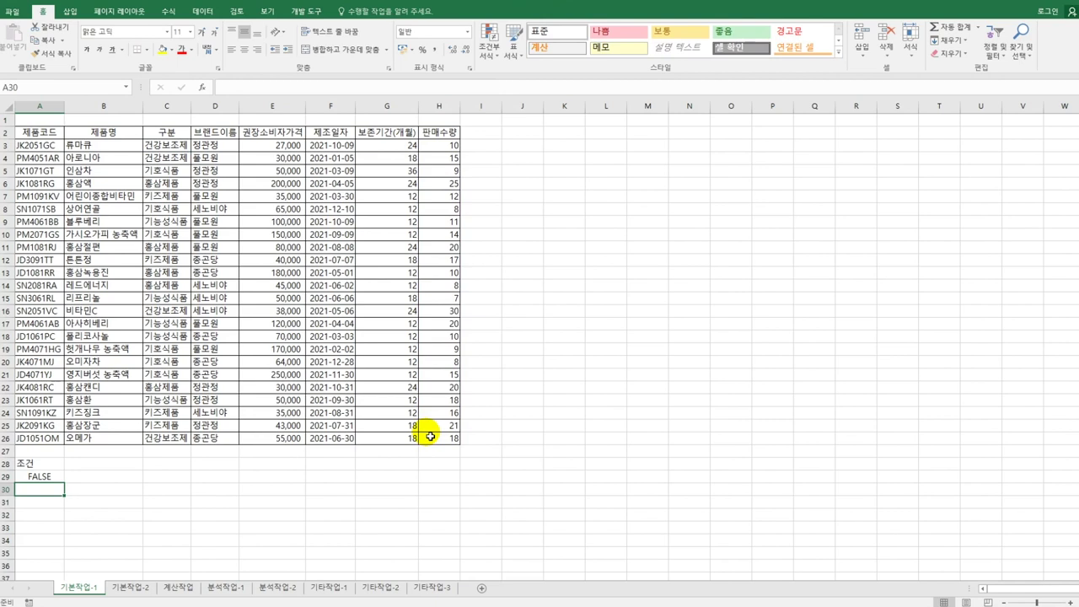
Apply an advanced filter to A2:H26 with criteria range A28:A29, copying the results to another location starting at A31.
left_click(173, 197)
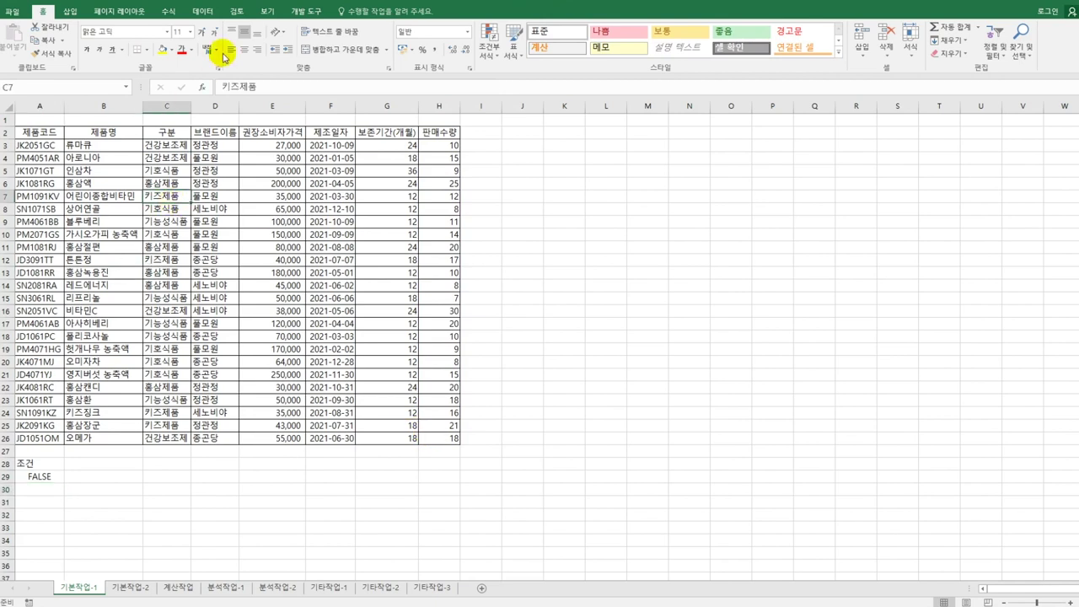
left_click(202, 13)
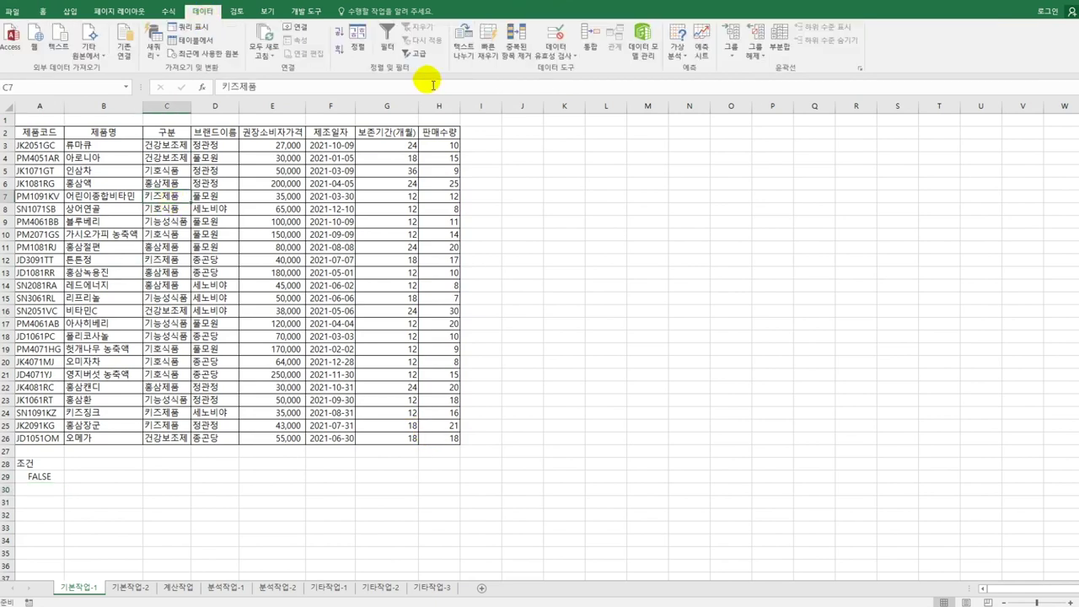
left_click(420, 56)
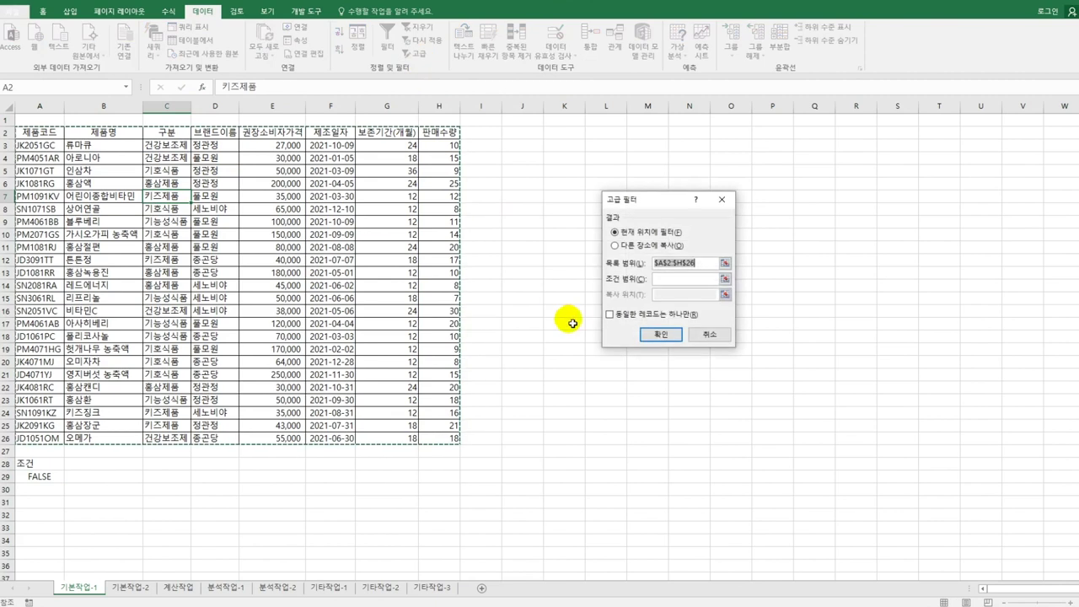
left_click(691, 280)
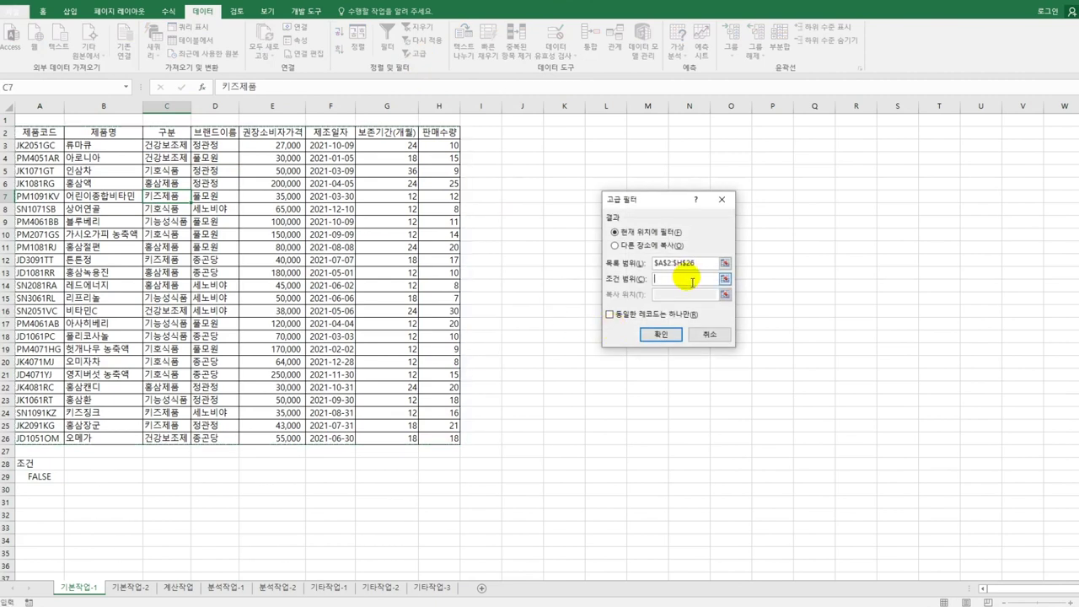
left_click_drag(45, 465, 44, 481)
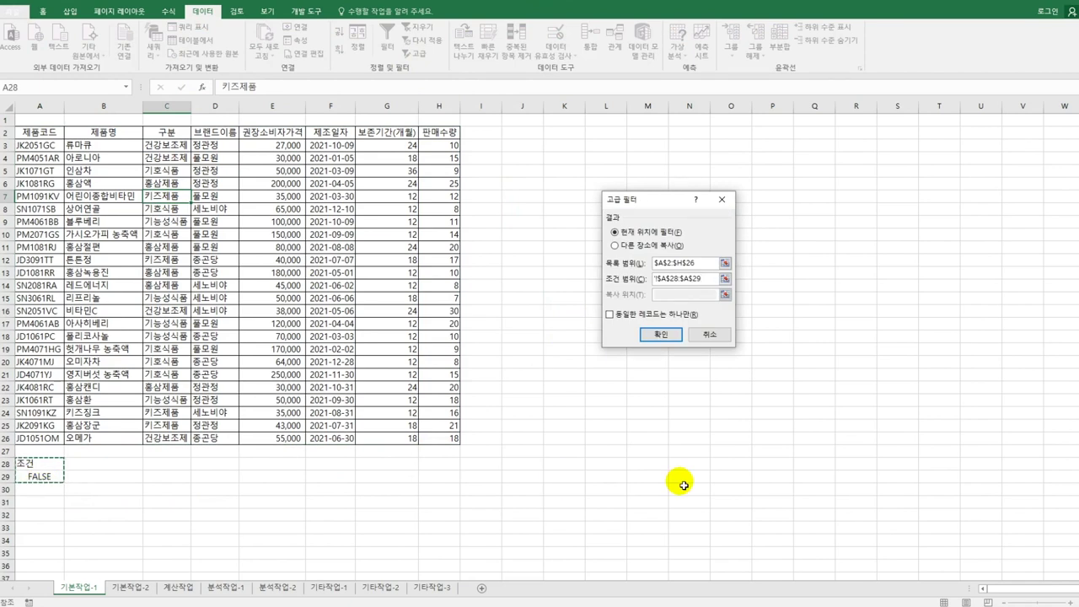
left_click(679, 247)
left_click(684, 295)
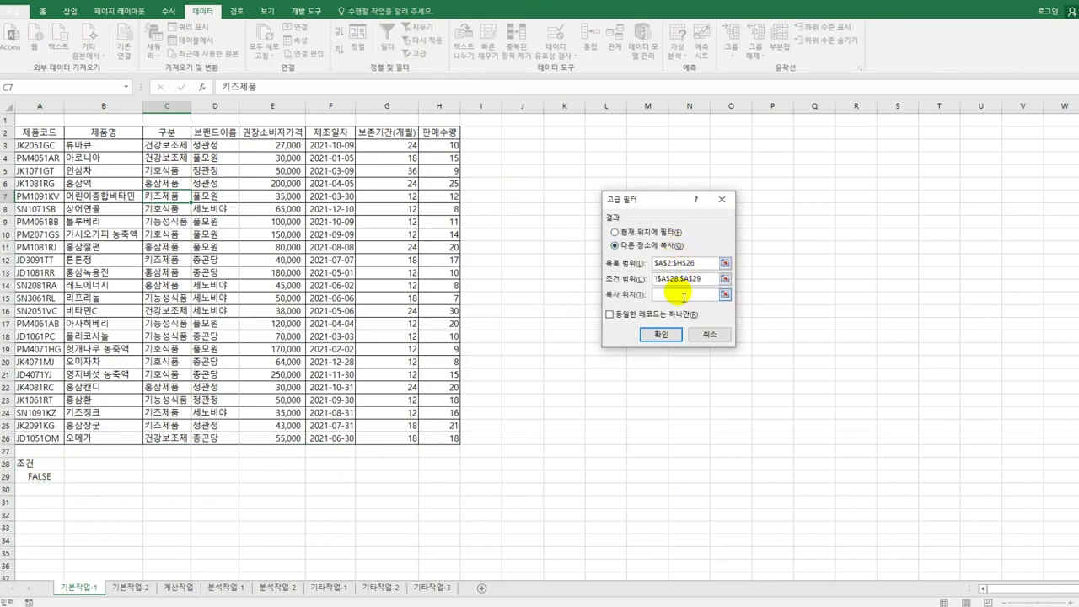
left_click(22, 504)
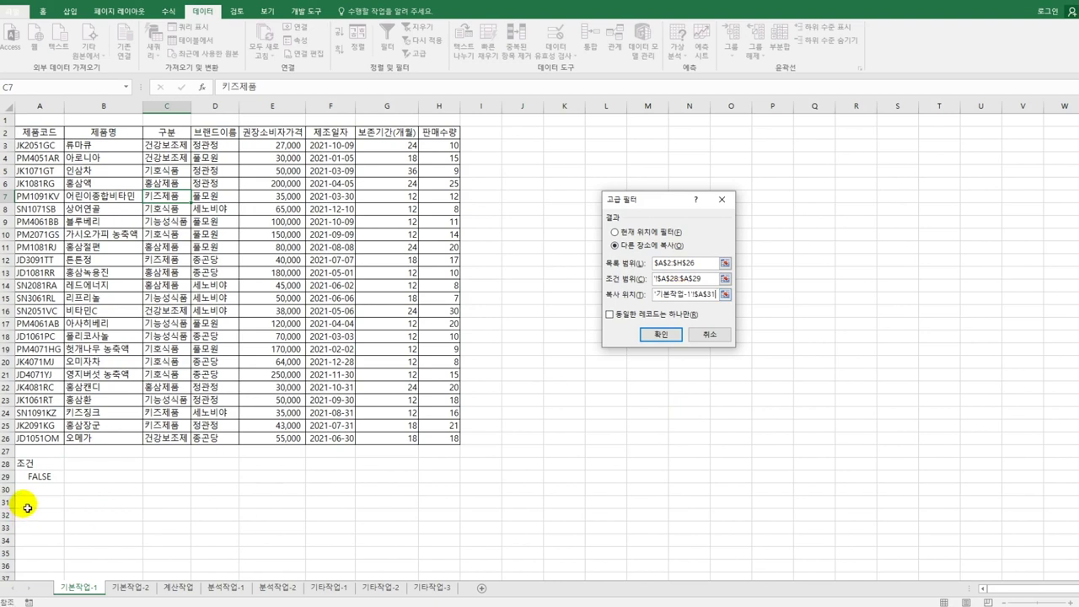
left_click(661, 334)
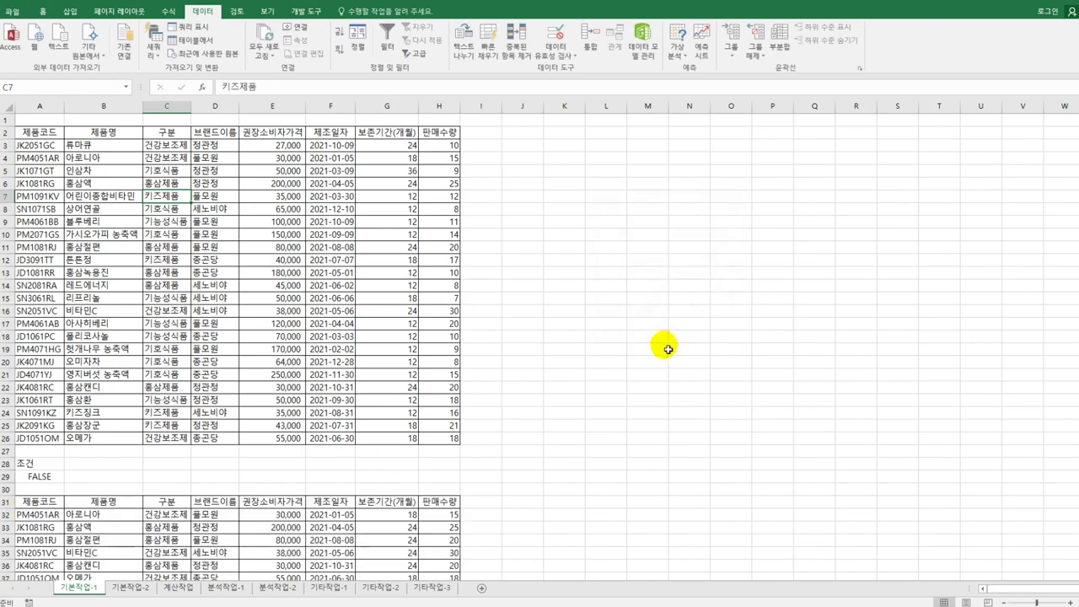
scroll(641, 379, "down", 2)
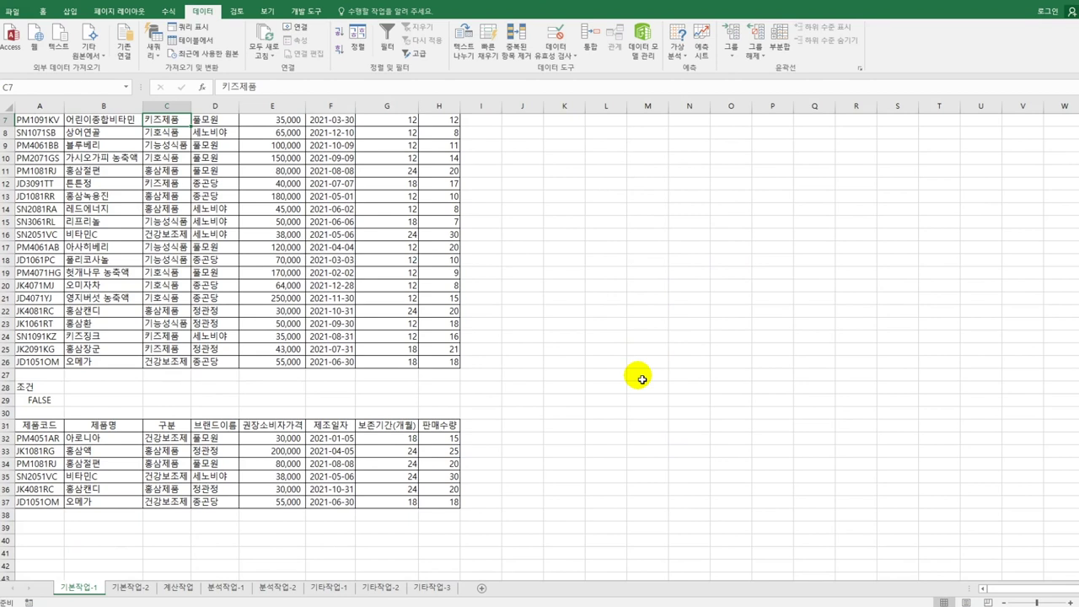
scroll(642, 380, "up", 2)
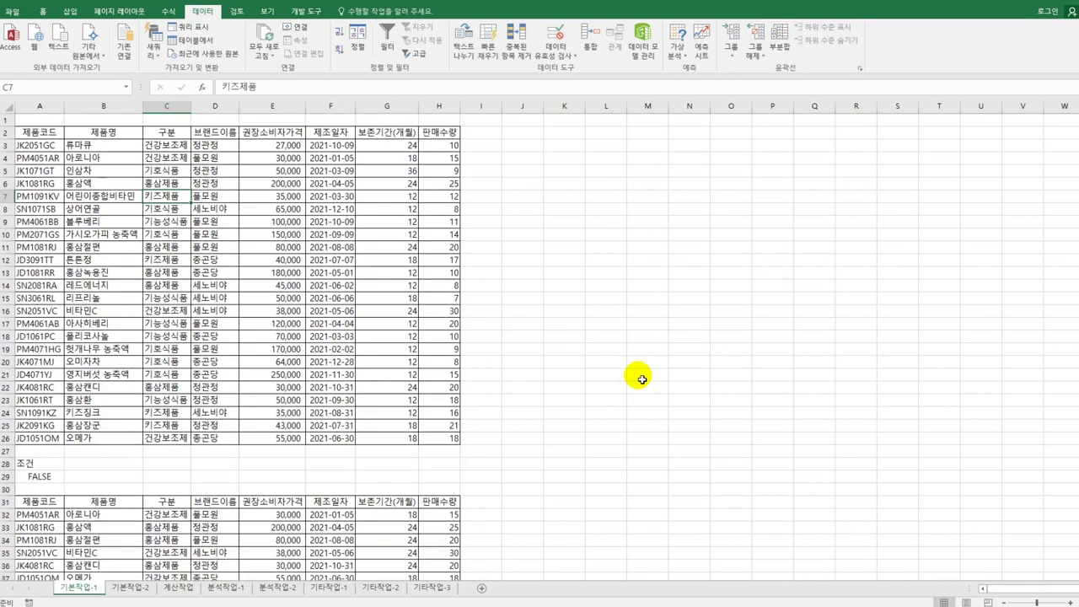
Start a new conditional formatting rule for A3:H26 that uses a formula to determine which cells to format.
left_click(40, 145)
left_click_drag(98, 180, 439, 441)
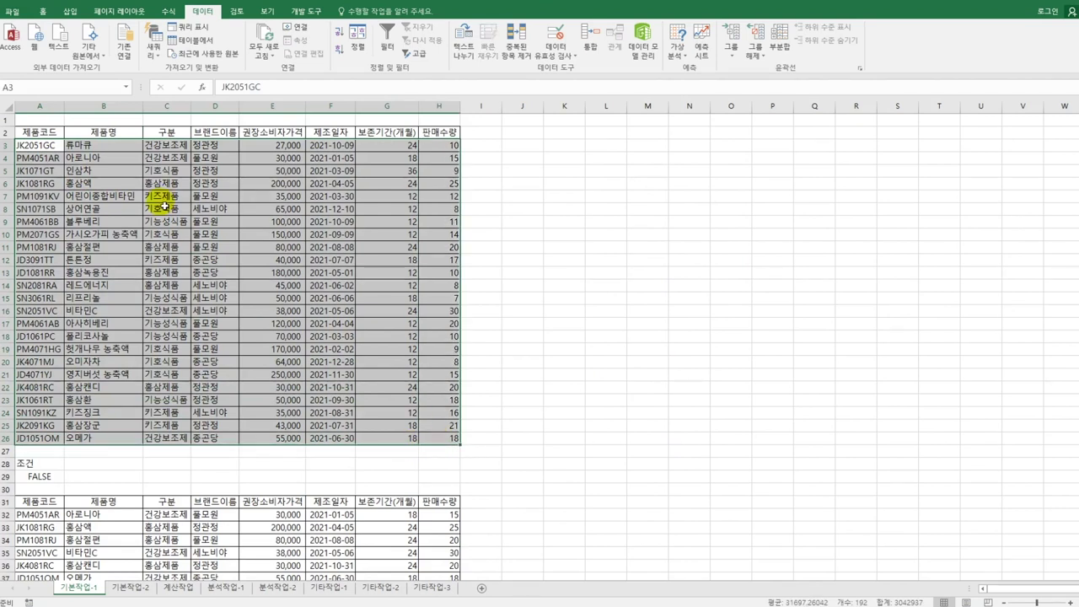
left_click(40, 11)
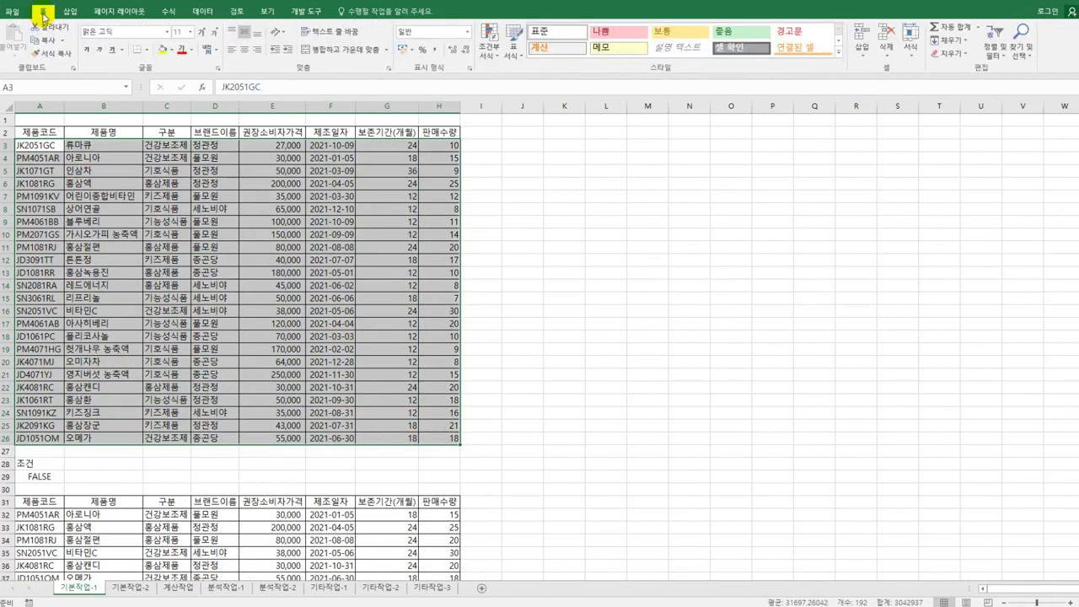
left_click(486, 57)
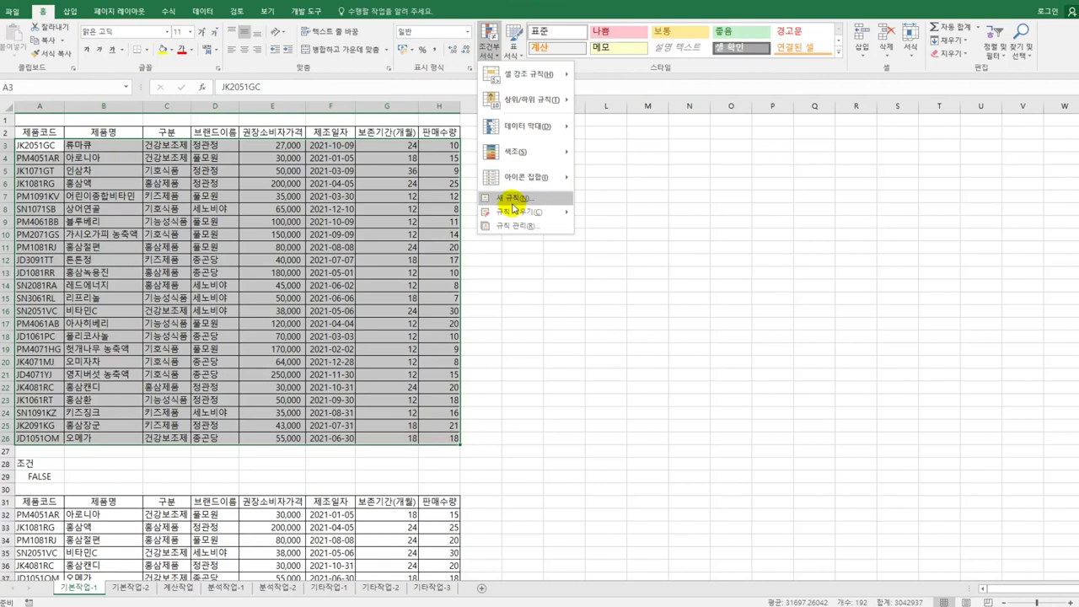
left_click(513, 205)
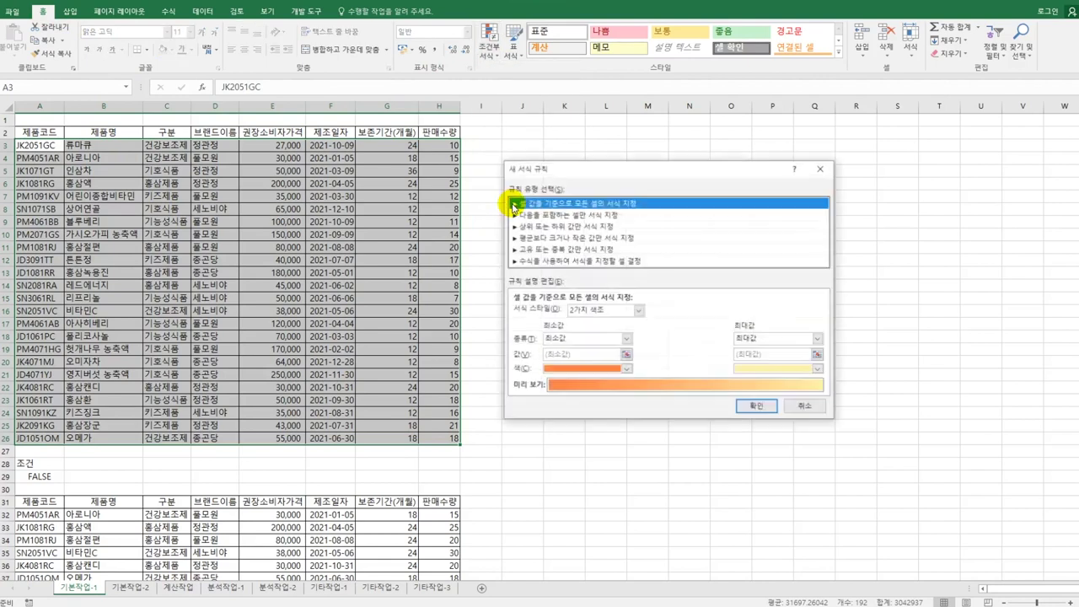
left_click(564, 262)
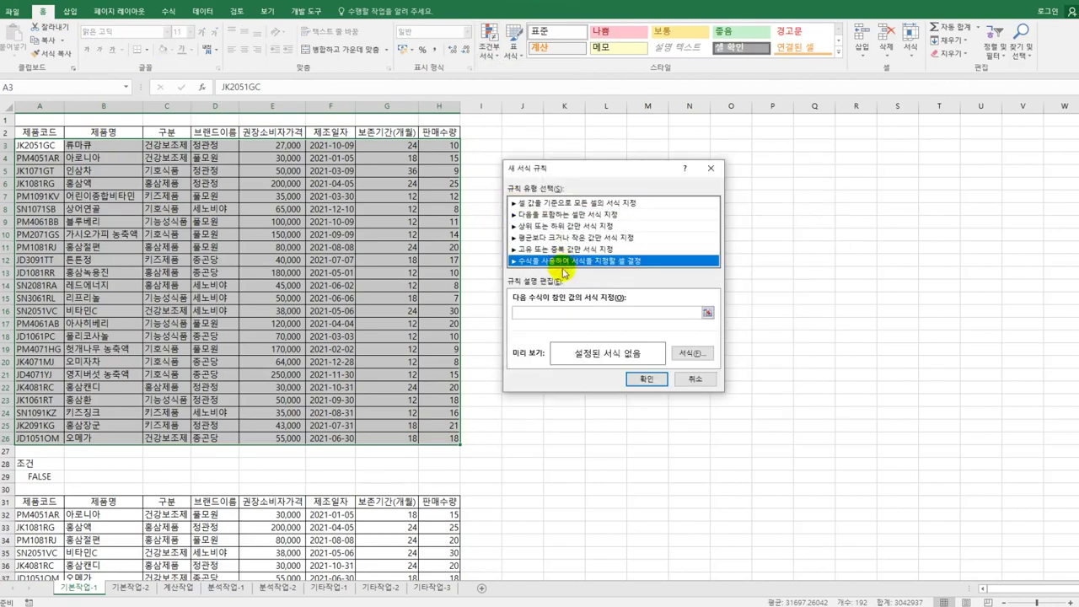
Begin the rule formula with an AND function whose first condition is C$3="건강보조제".
left_click(559, 314)
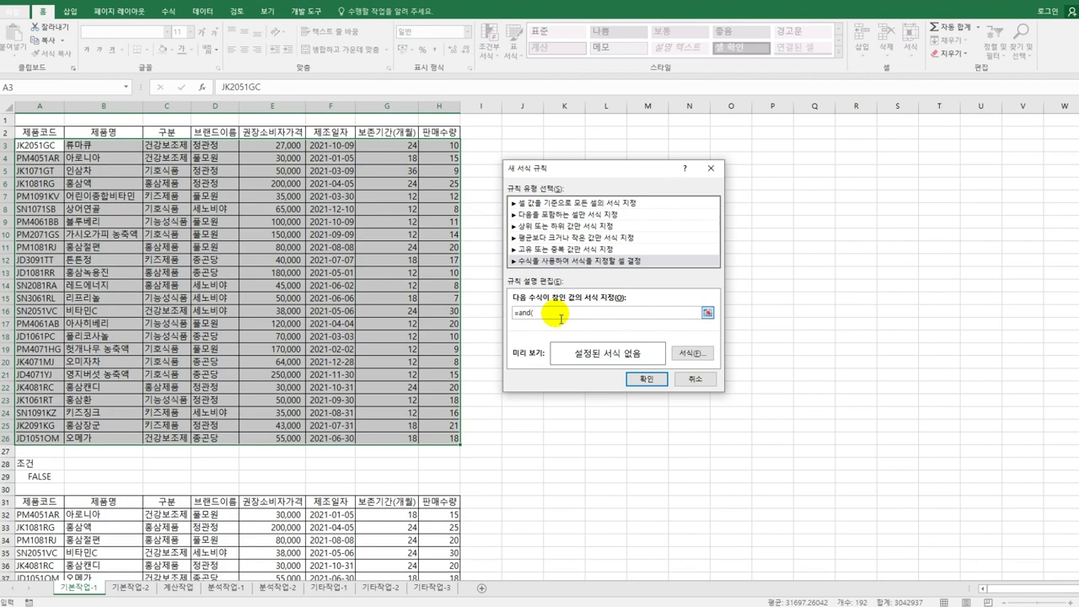
left_click(177, 148)
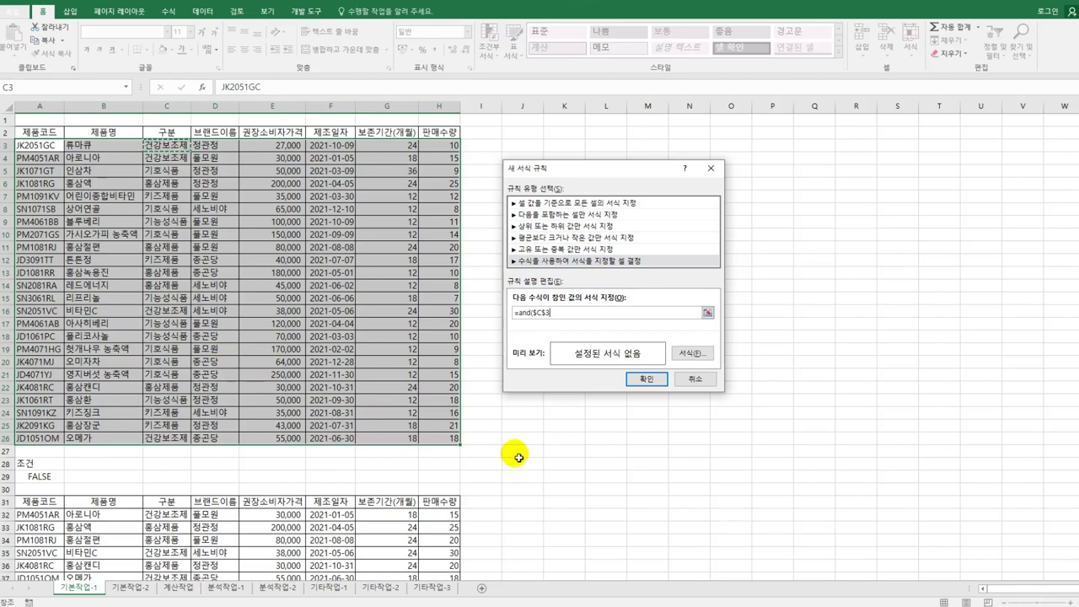
key("F4")
type("=")
type("\"ㄱ")
type("건강보제")
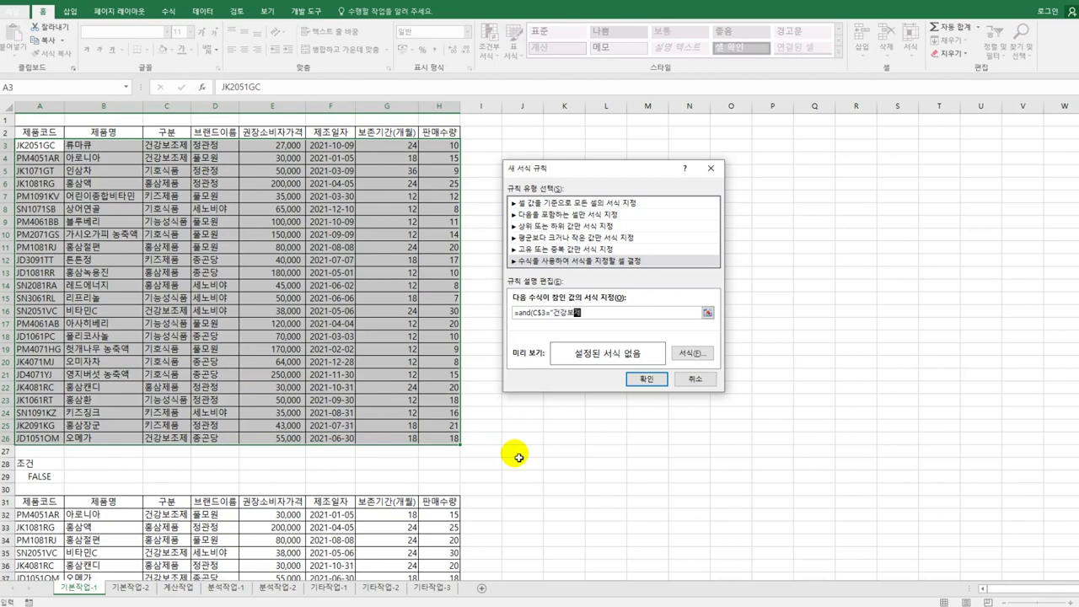
type("\",")
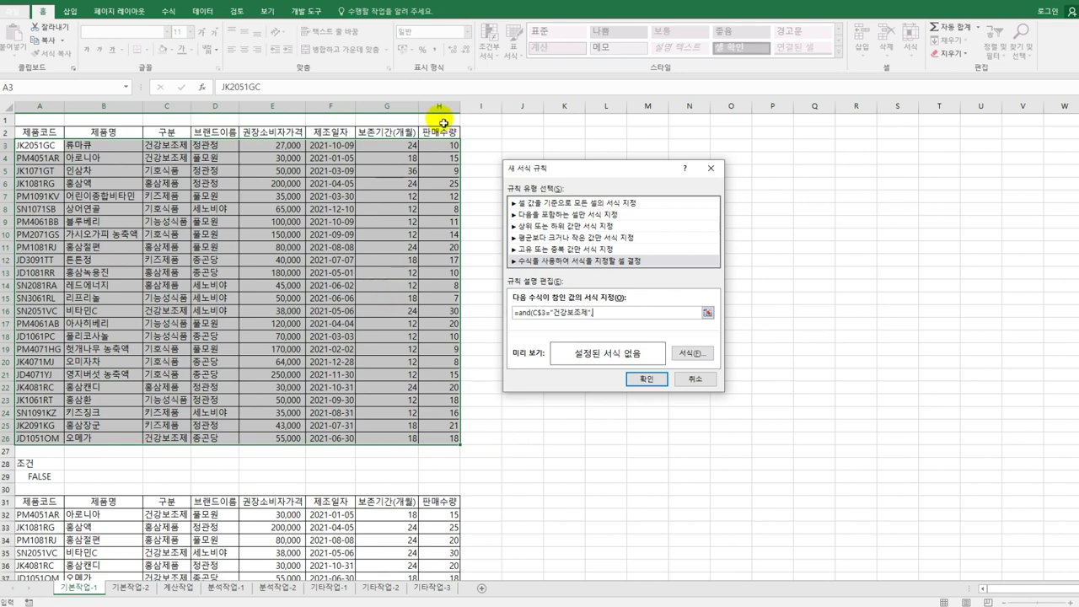
Add $H3 as the start of the second AND condition and change the category reference to $C3.
left_click(445, 147)
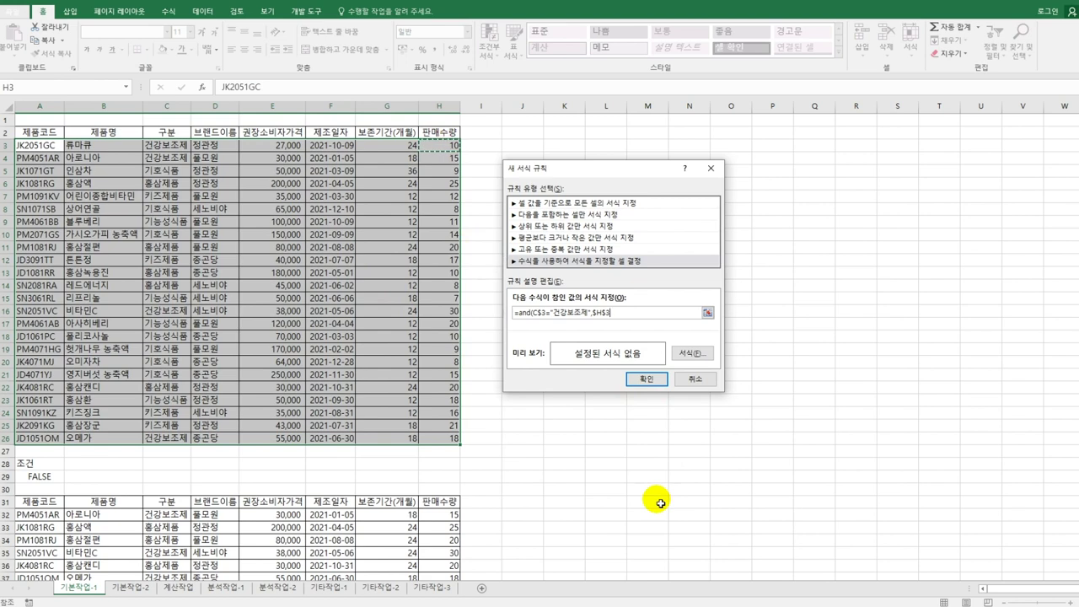
key("F4")
key("F4")
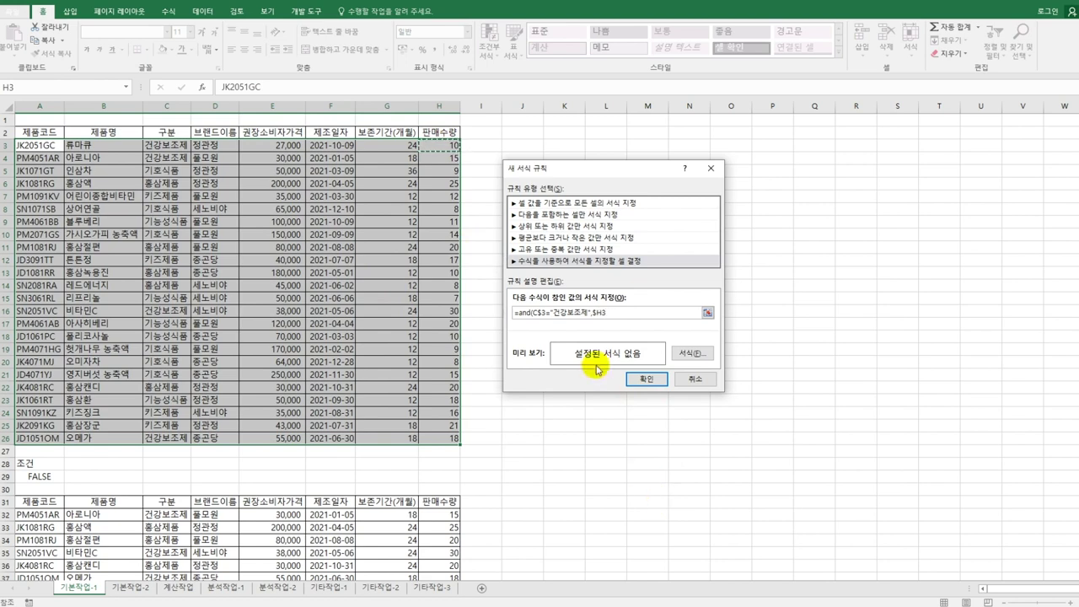
left_click_drag(548, 314, 531, 313)
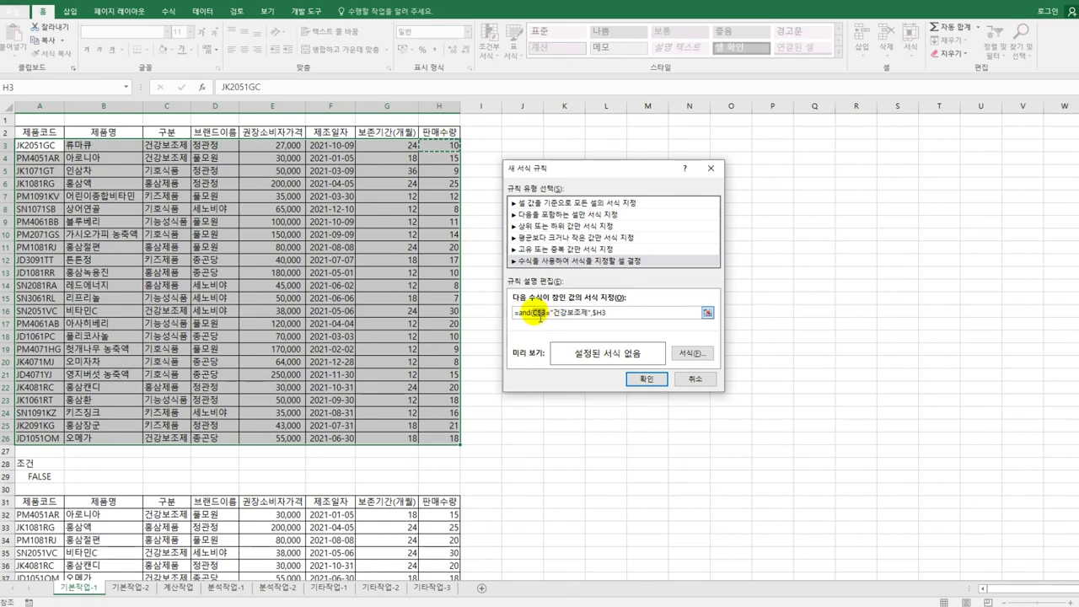
key("F4")
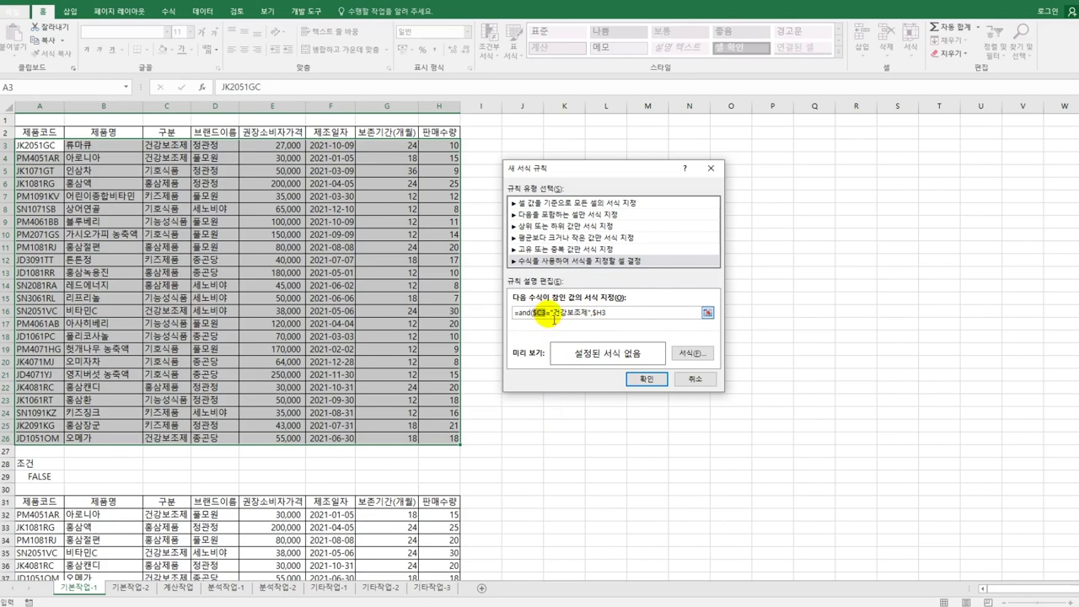
left_click(624, 319)
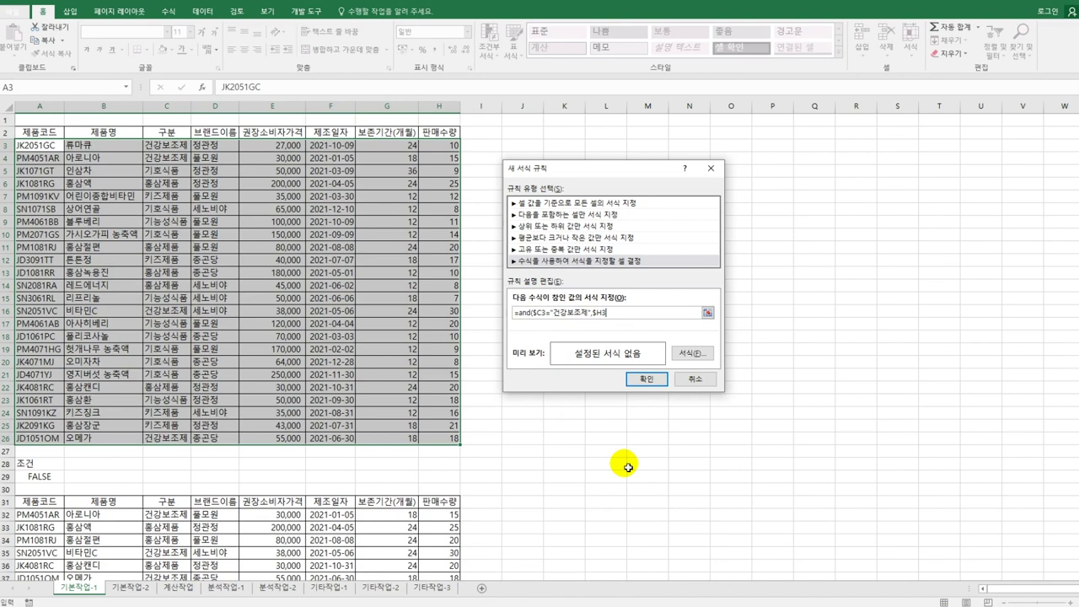
Complete the second condition of the rule formula with >=LARGE($H$3:$H$26,12) and close the AND function.
type(">=large(")
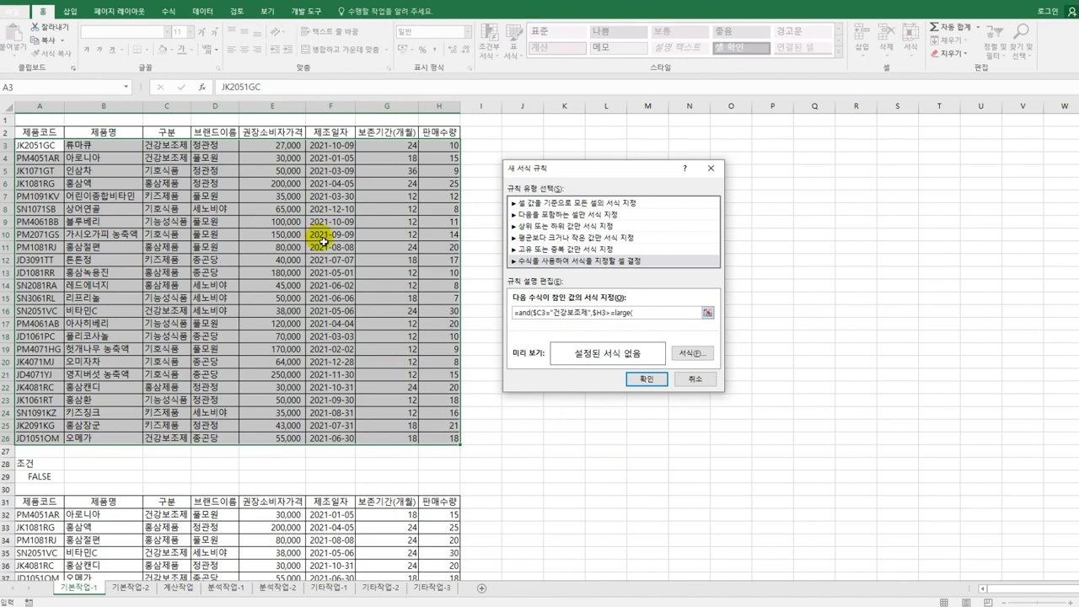
left_click_drag(443, 145, 438, 439)
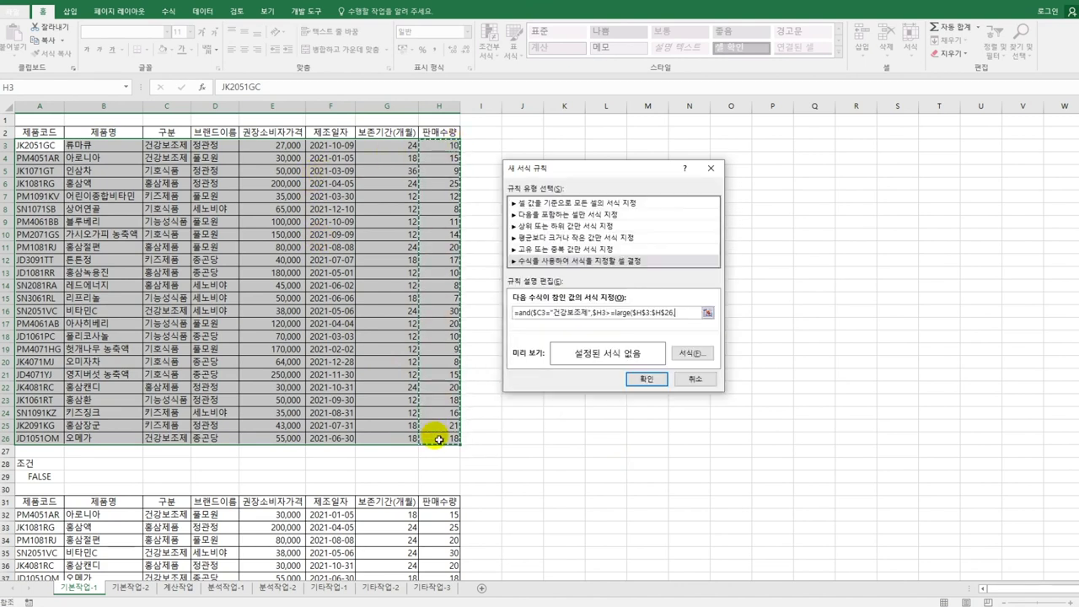
type(",12")
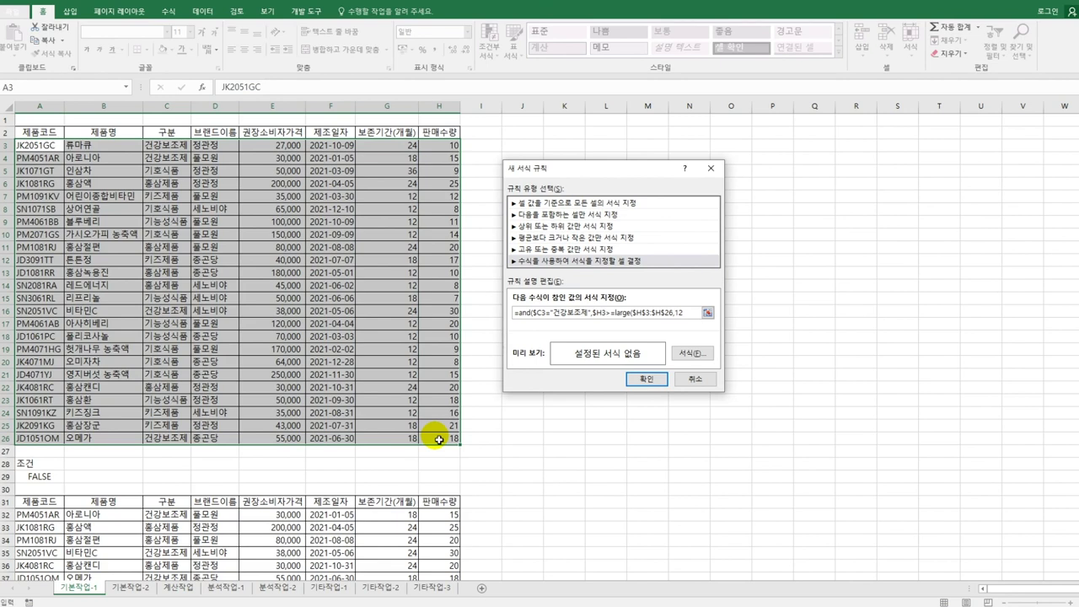
type(")")
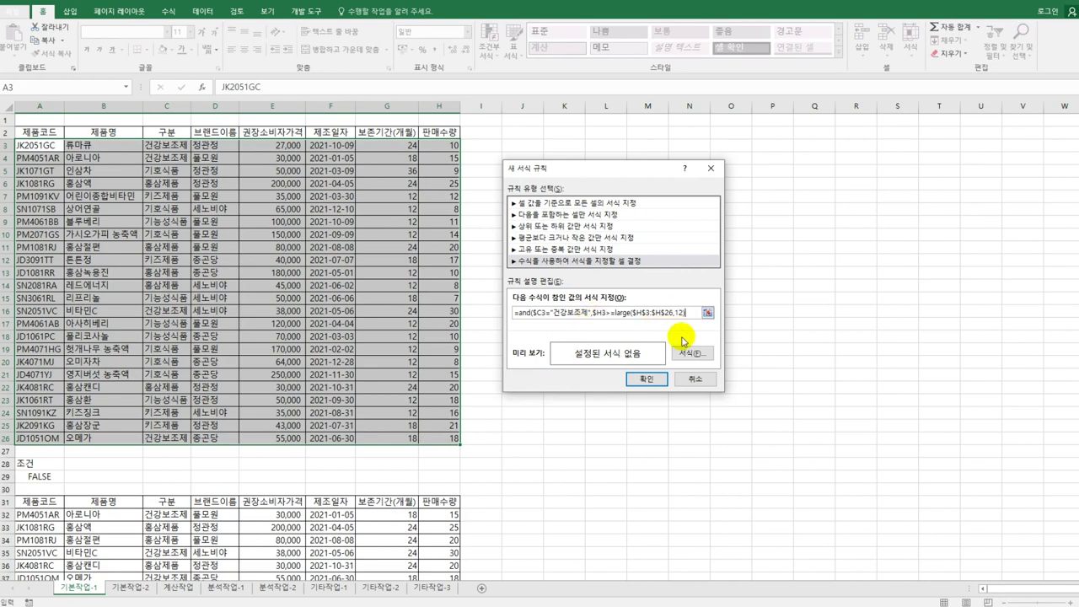
type(")")
Give the rule a bold italic font style with green font colour and apply it to the table.
left_click(685, 354)
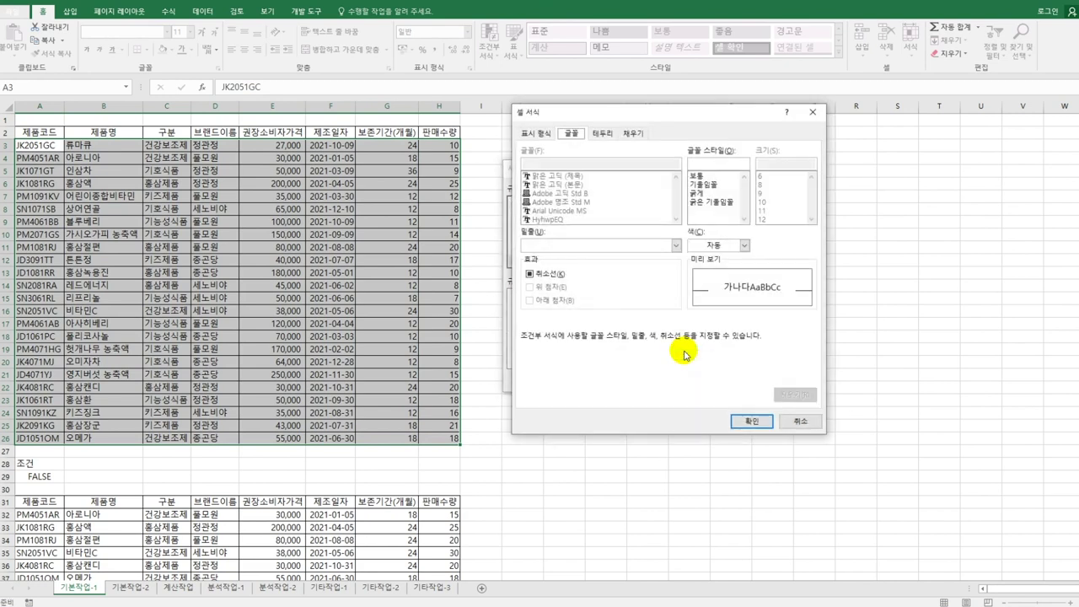
left_click(719, 203)
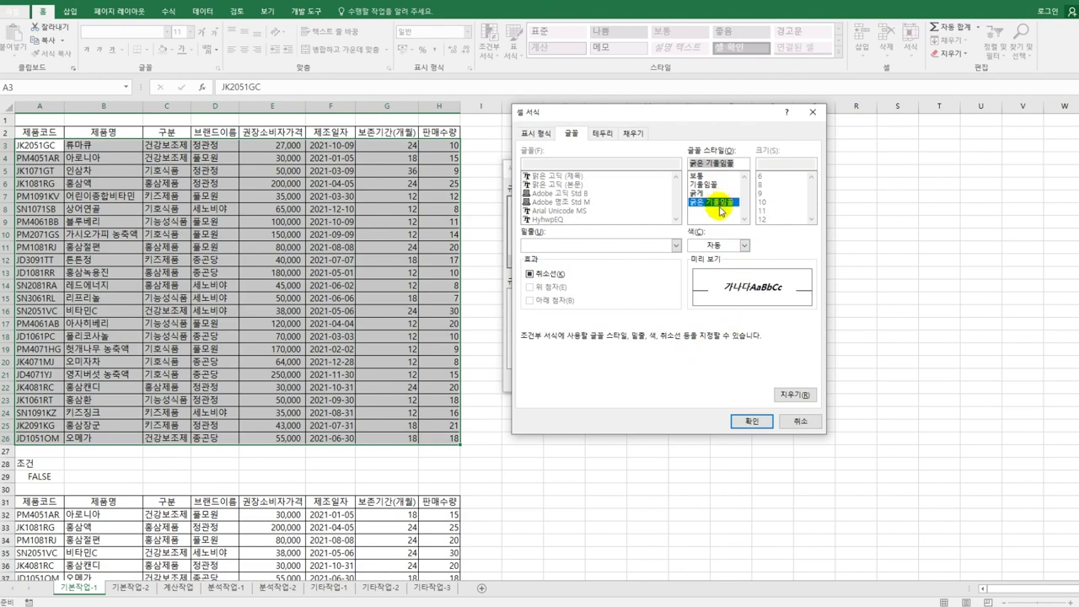
left_click(744, 246)
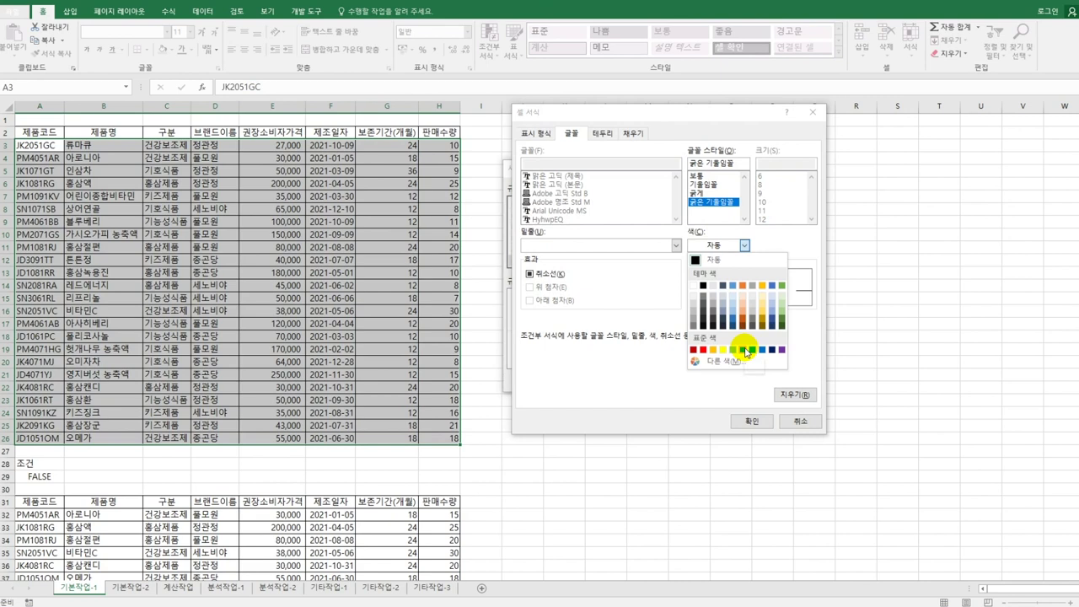
left_click(744, 349)
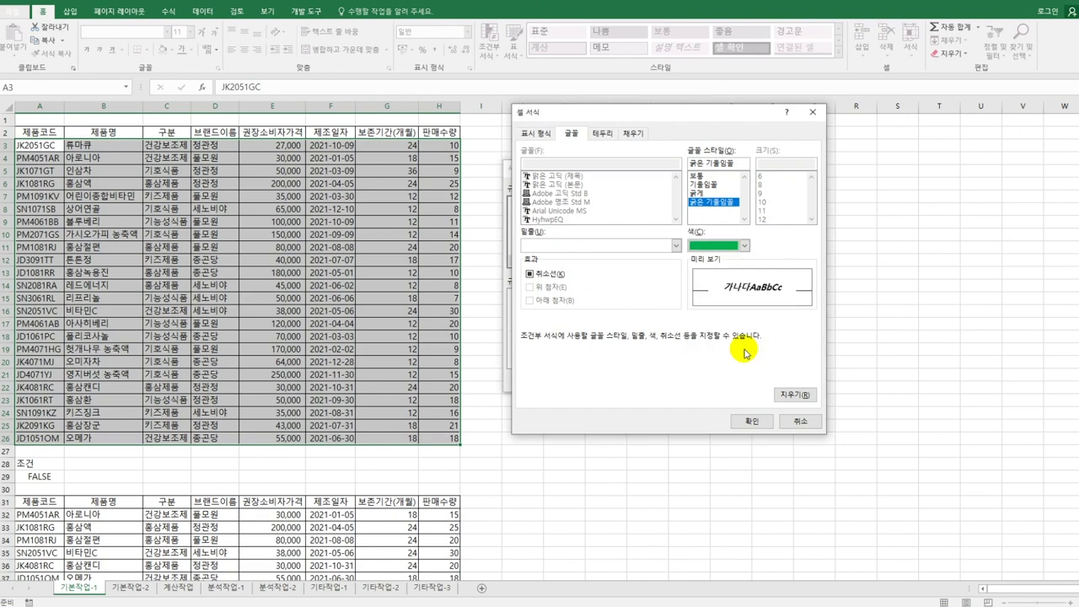
left_click(751, 421)
left_click(648, 380)
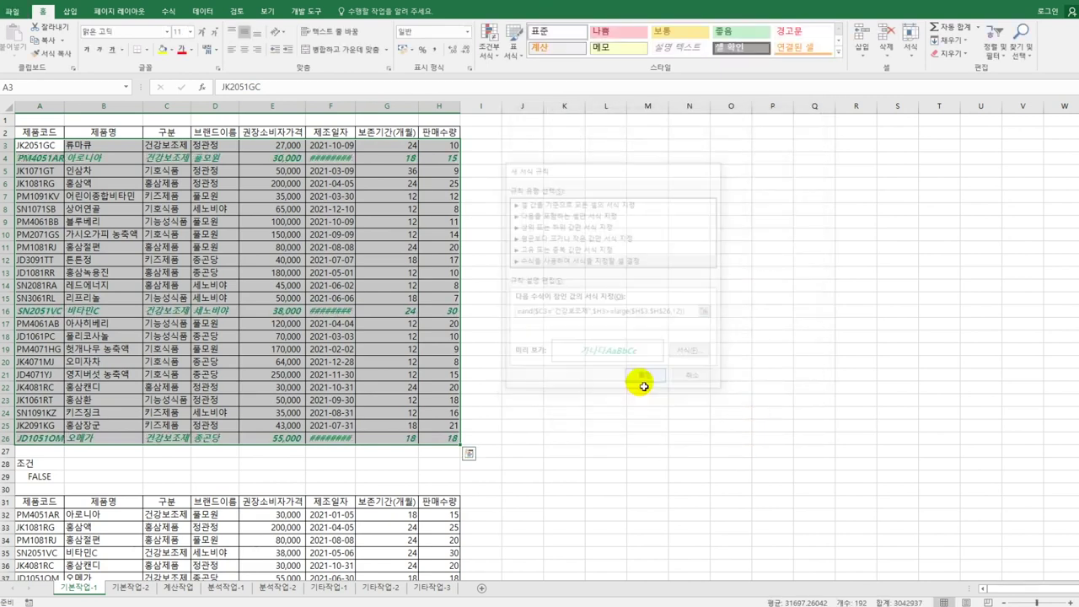
AutoFit column F to its 제조일자 values and review the 판매수량 figures in H3:H26.
double_click(354, 107)
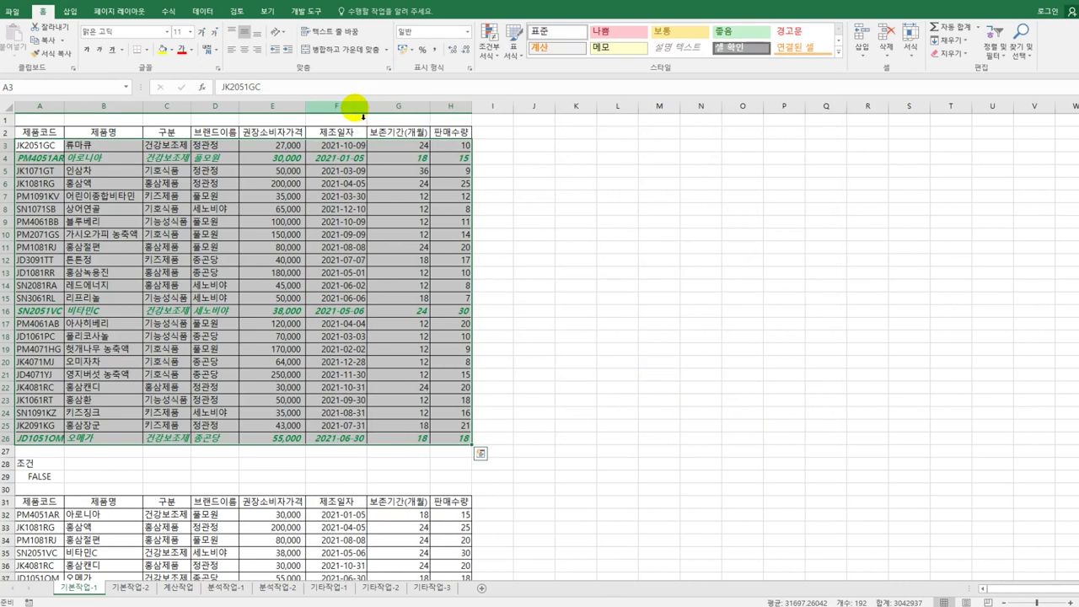
left_click_drag(455, 144, 450, 438)
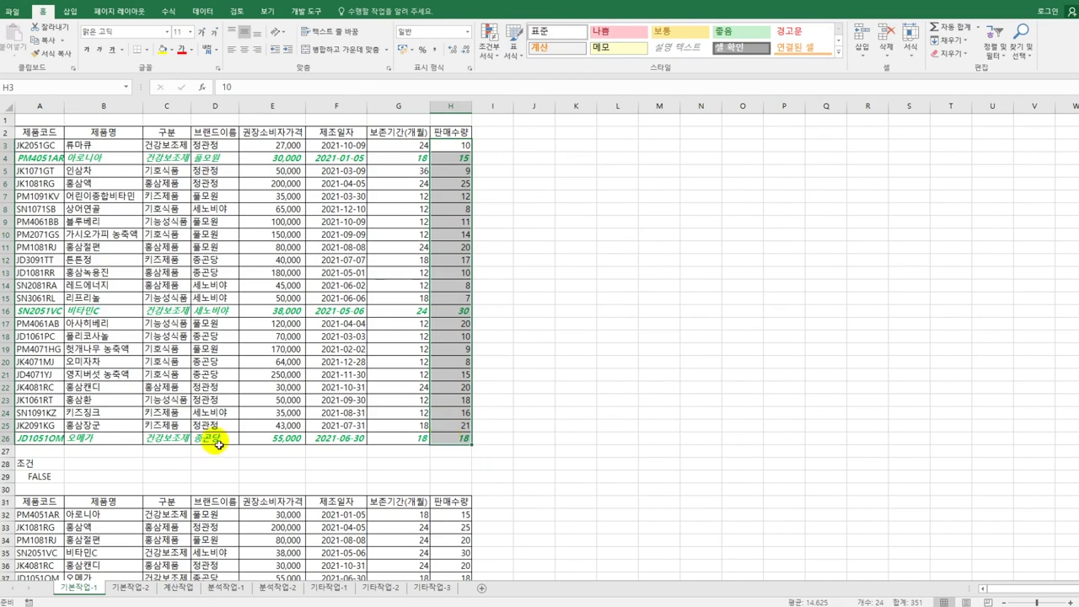
left_click(443, 160)
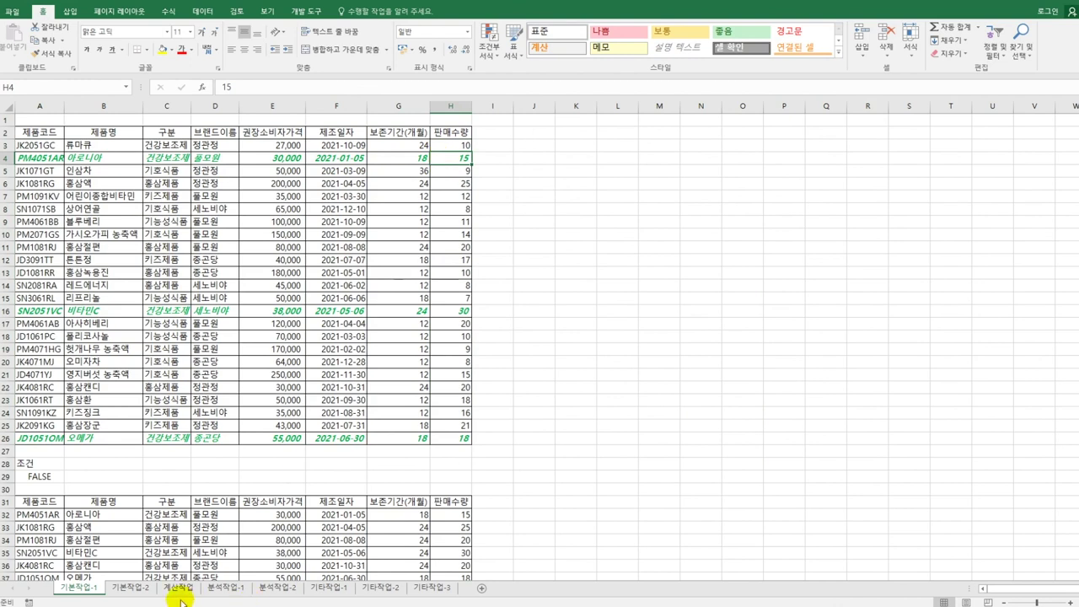
On the 기본작업-2 sheet, set the page to be centred both horizontally and vertically in the page setup.
left_click(142, 590)
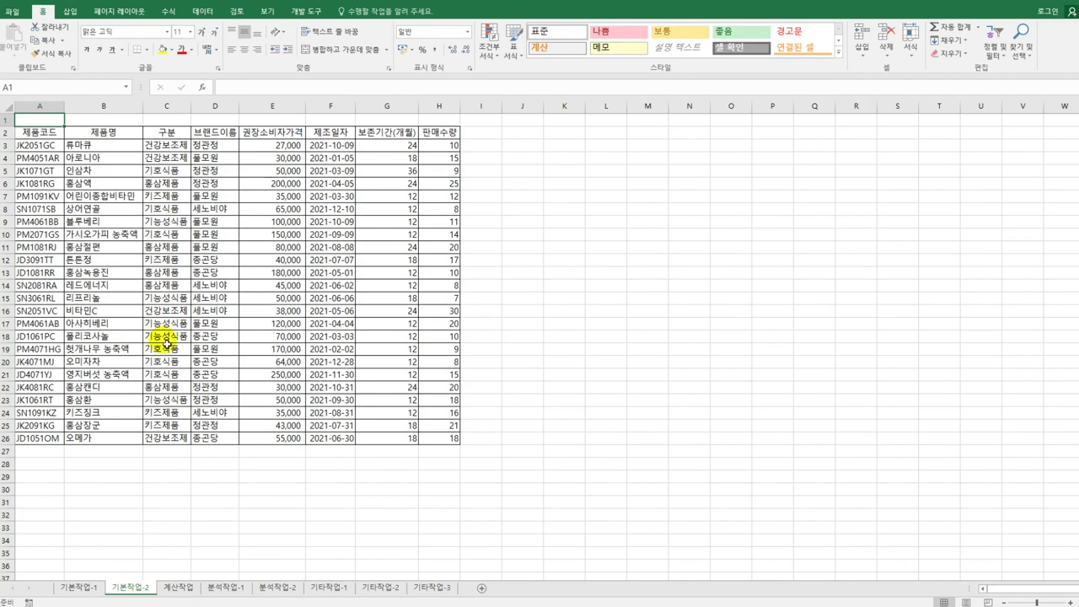
left_click(113, 12)
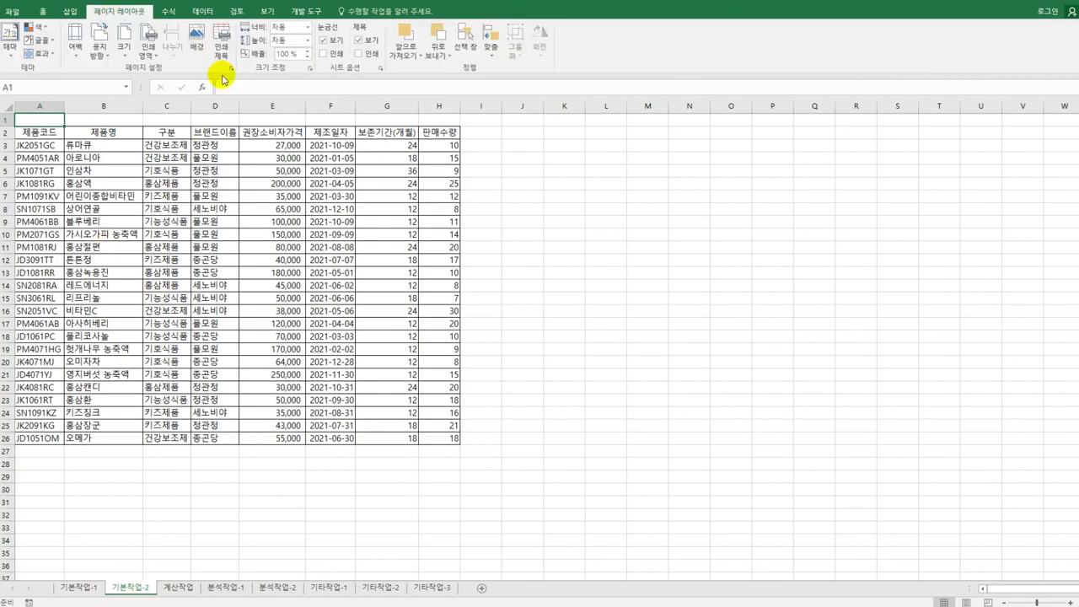
left_click(230, 67)
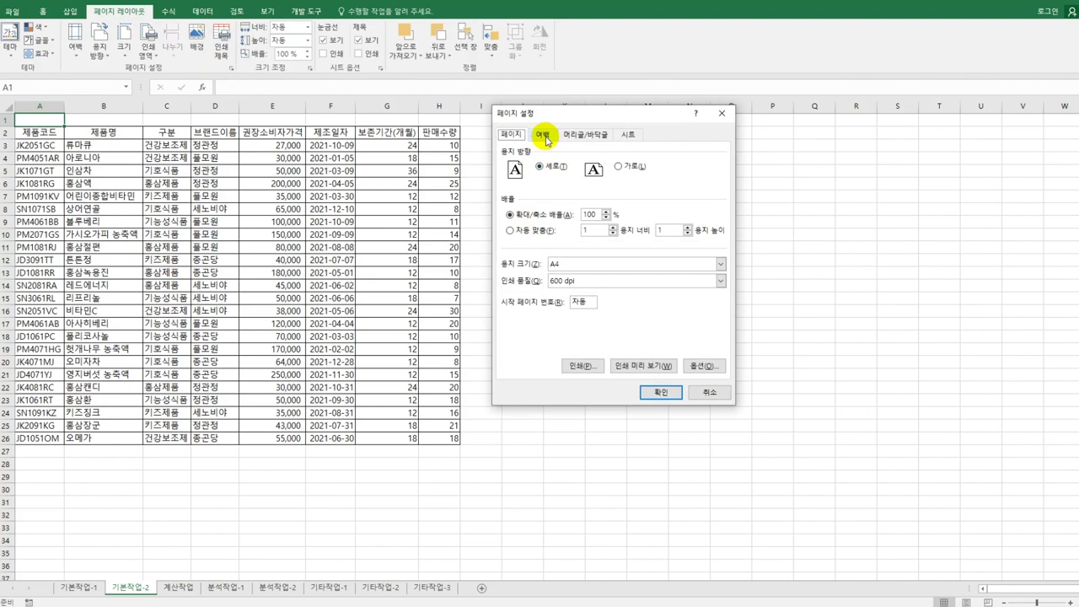
left_click(545, 135)
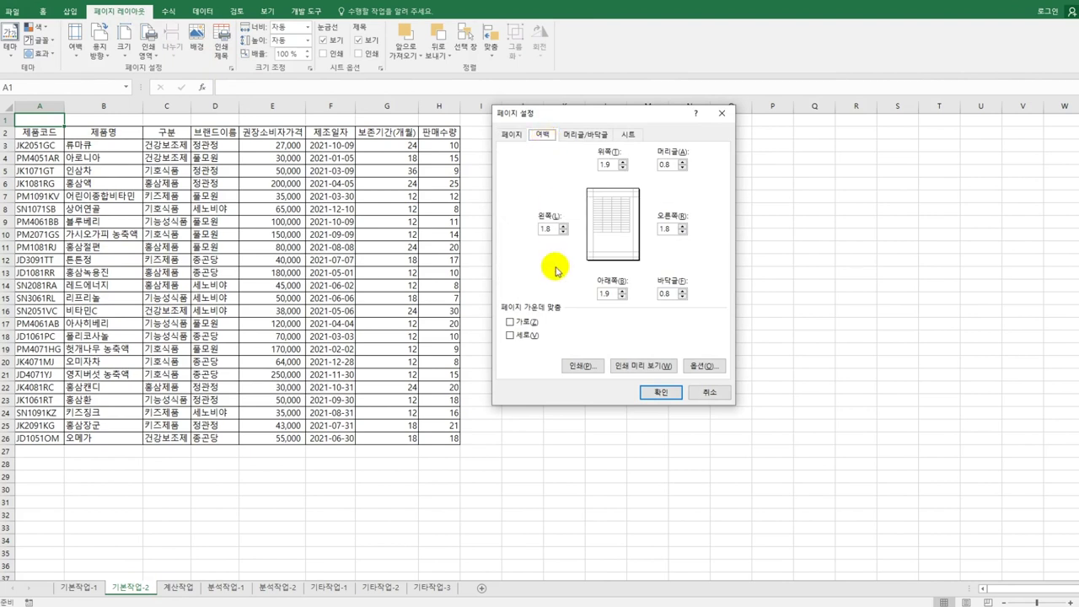
left_click(518, 323)
left_click(531, 337)
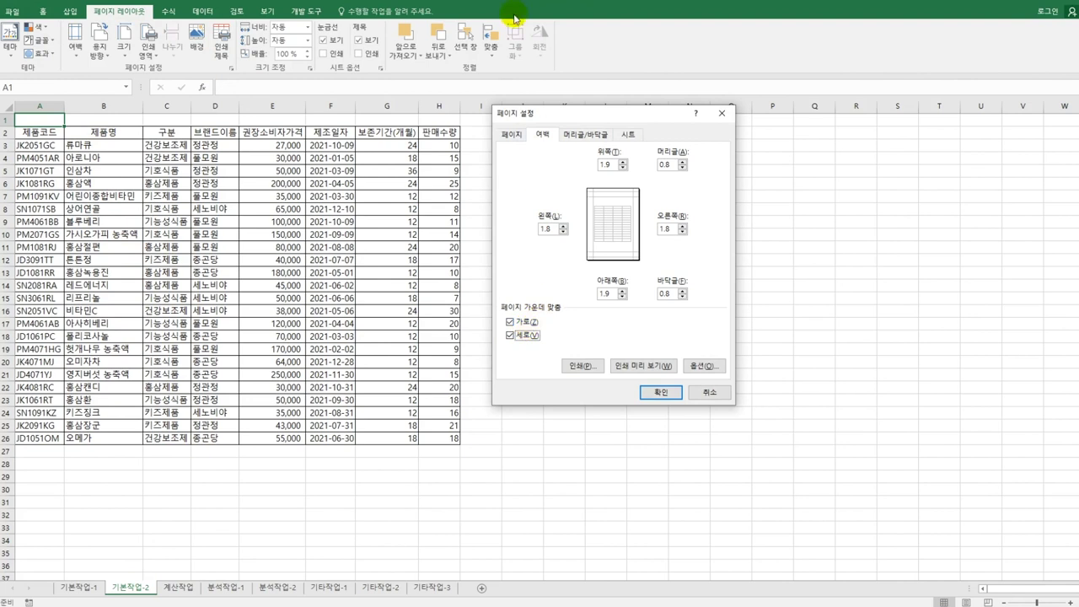
Add a custom footer with "페이지번호 : " followed by the page number in its right section, and apply the page setup.
left_click(578, 137)
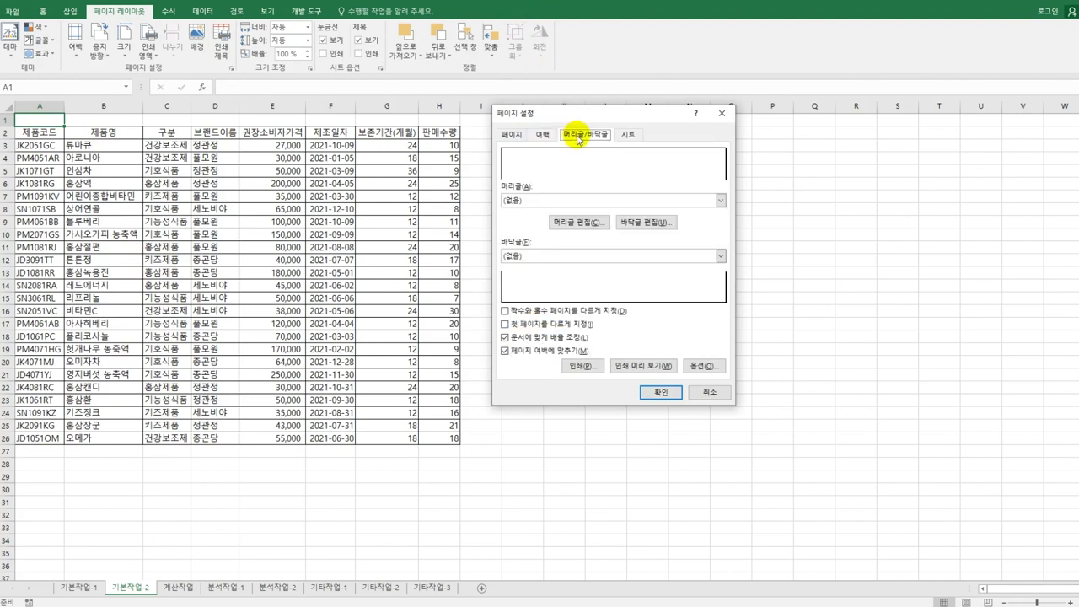
left_click(646, 222)
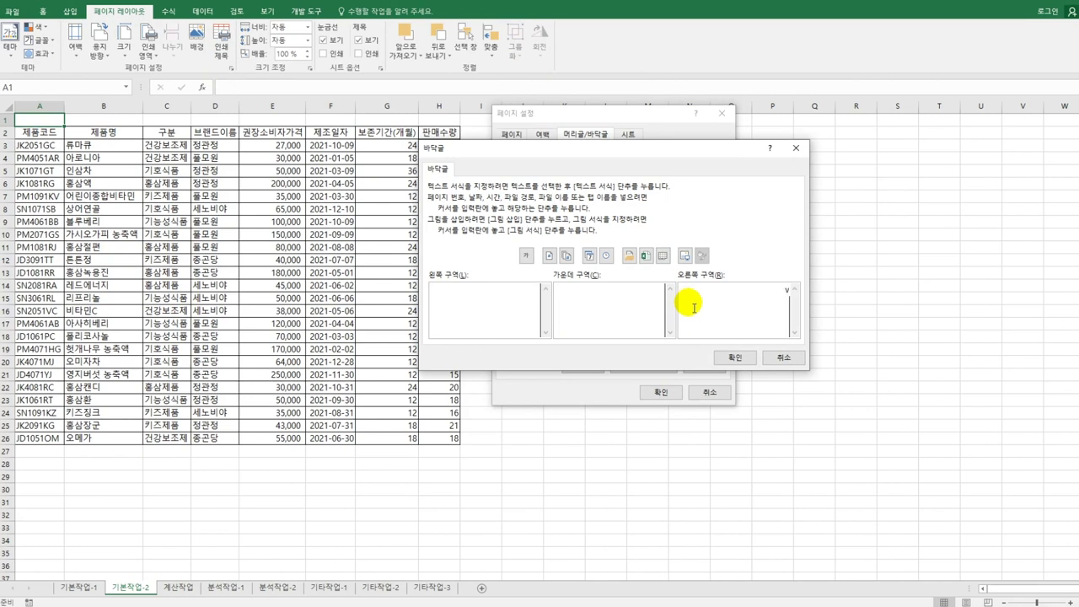
type("페이지버ㄴ호 :")
left_click(548, 256)
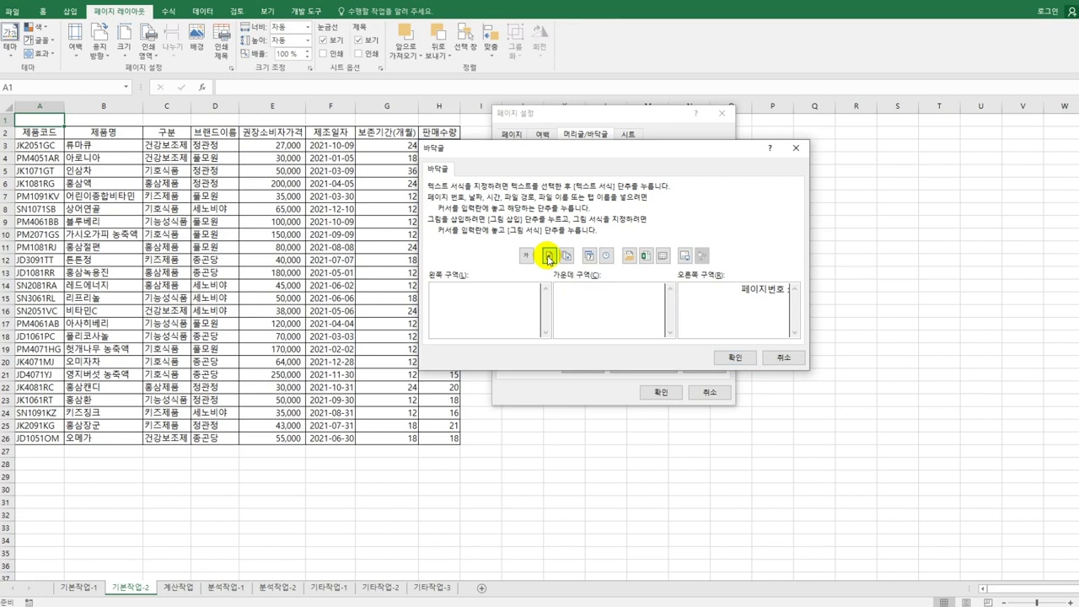
left_click(735, 357)
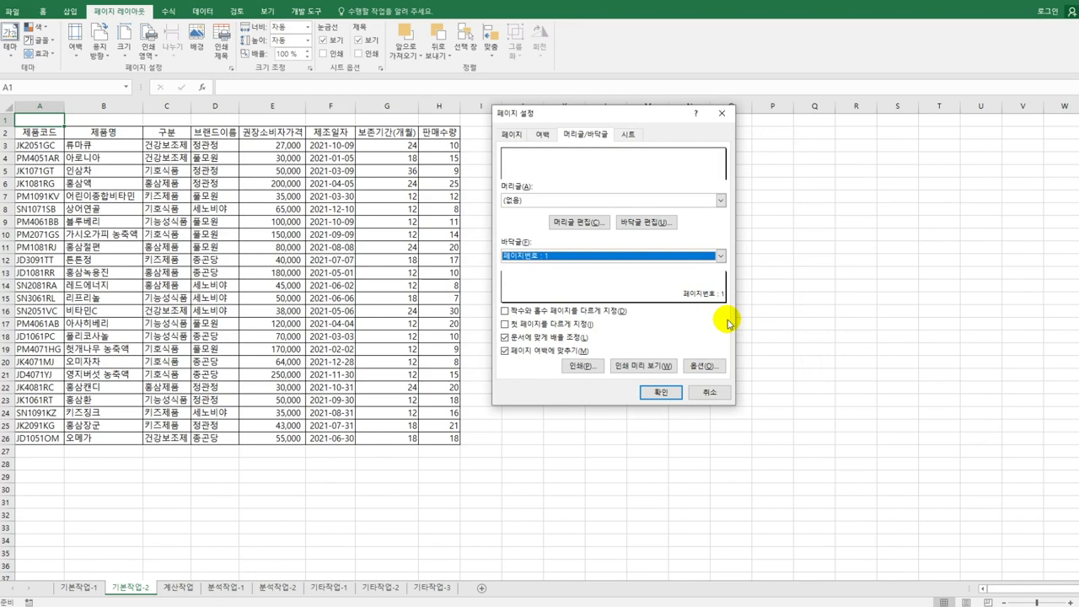
left_click(660, 393)
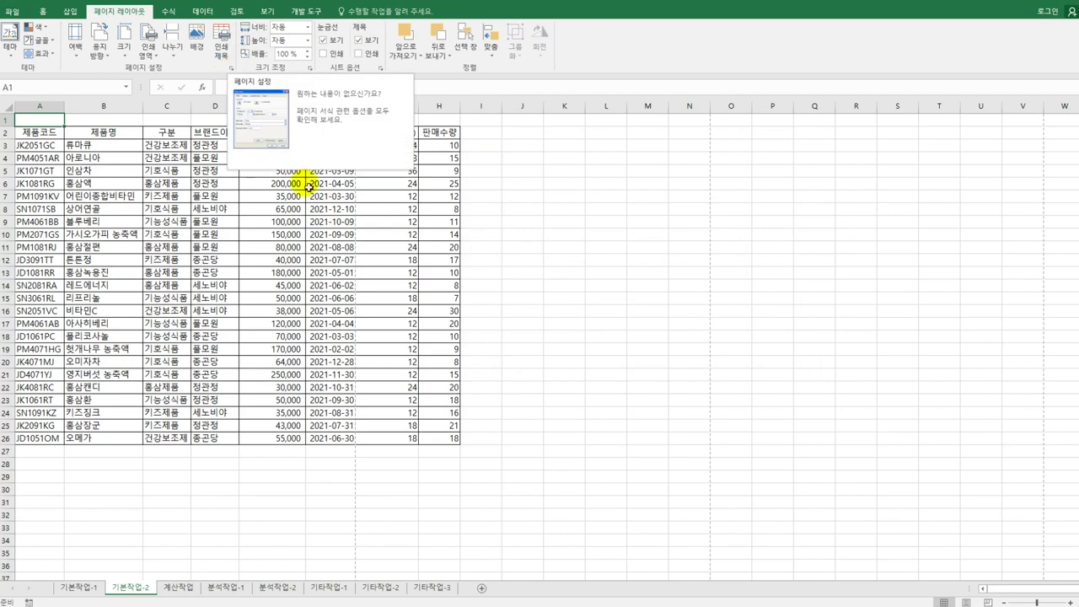
Set A2:H26 as the print area and change the page orientation to landscape.
left_click_drag(59, 137, 440, 435)
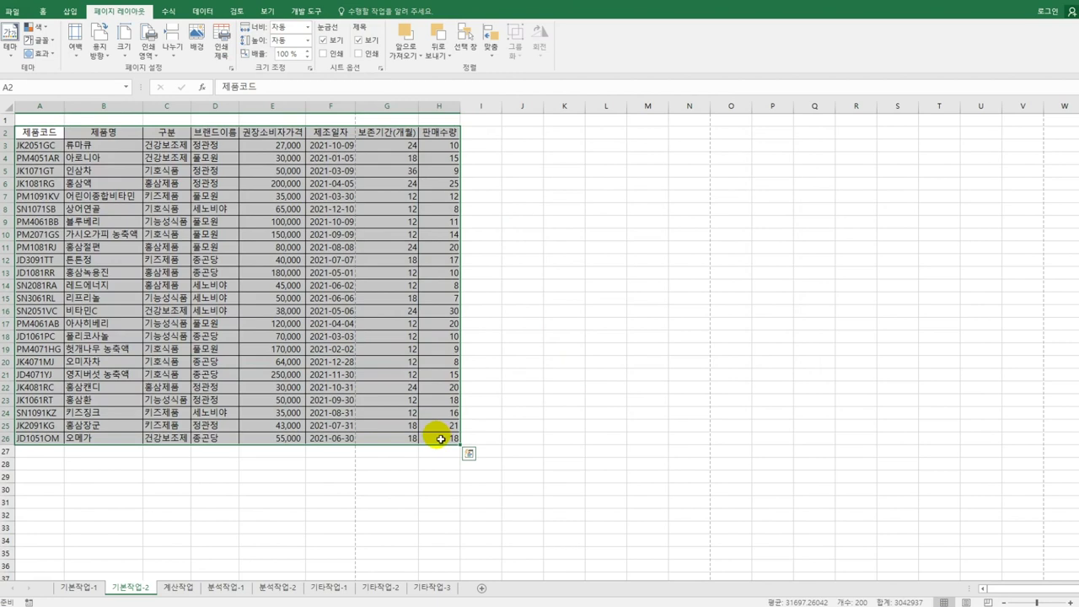
left_click(148, 44)
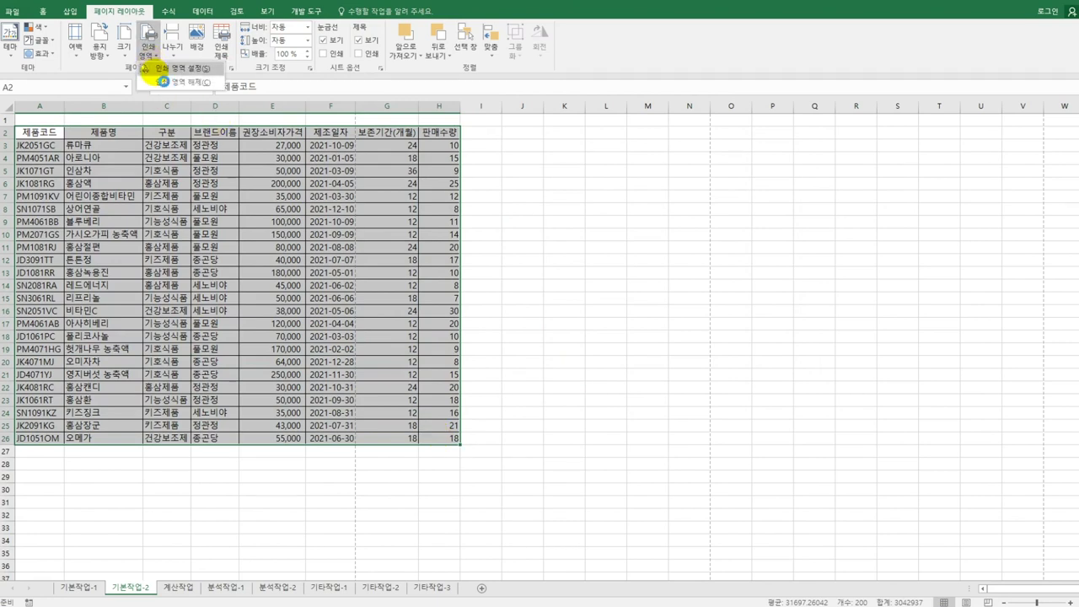
left_click(160, 69)
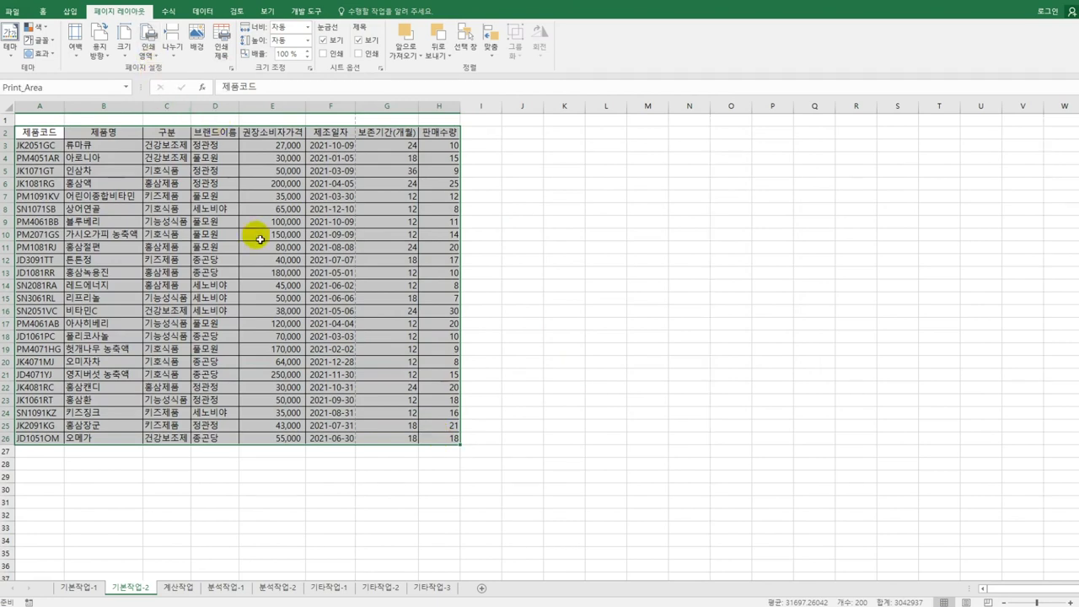
left_click(103, 57)
left_click(118, 109)
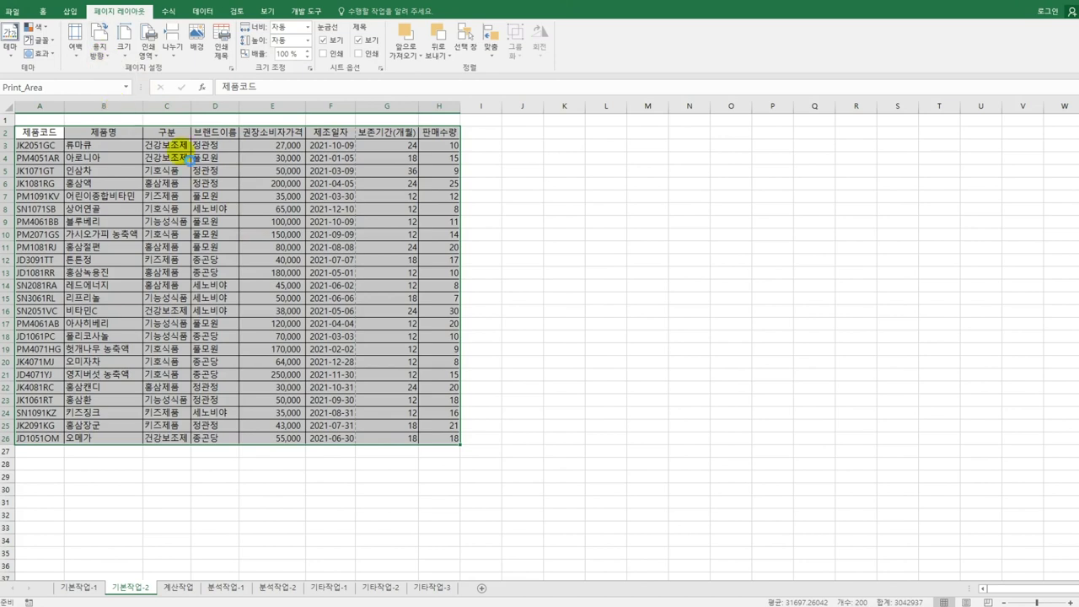
Check the print preview of the 기본작업-2 sheet for the landscape layout and footer, and return to the worksheet.
left_click(531, 348)
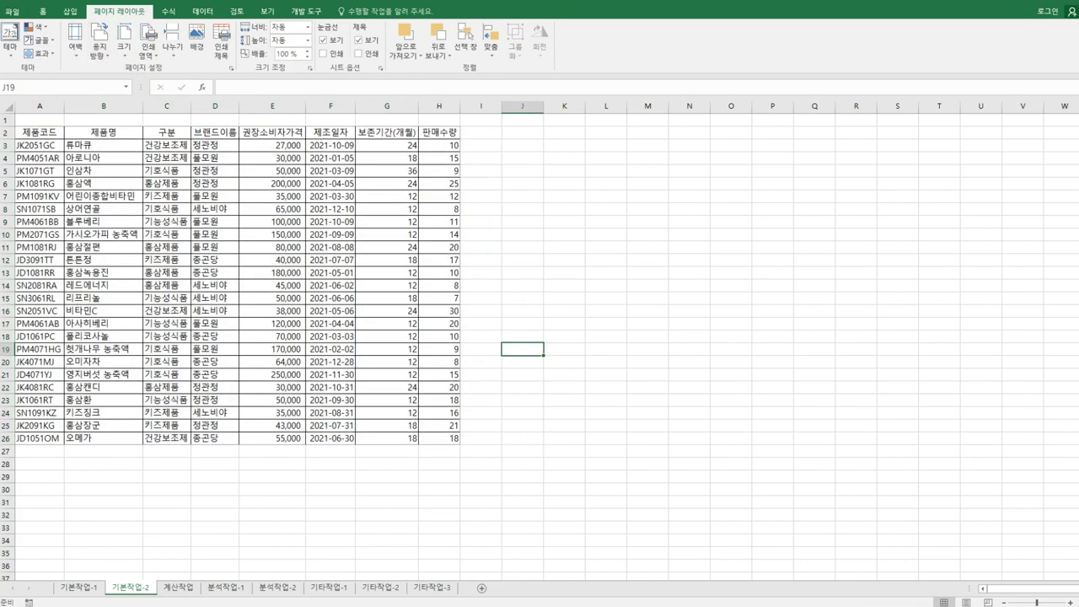
left_click(13, 11)
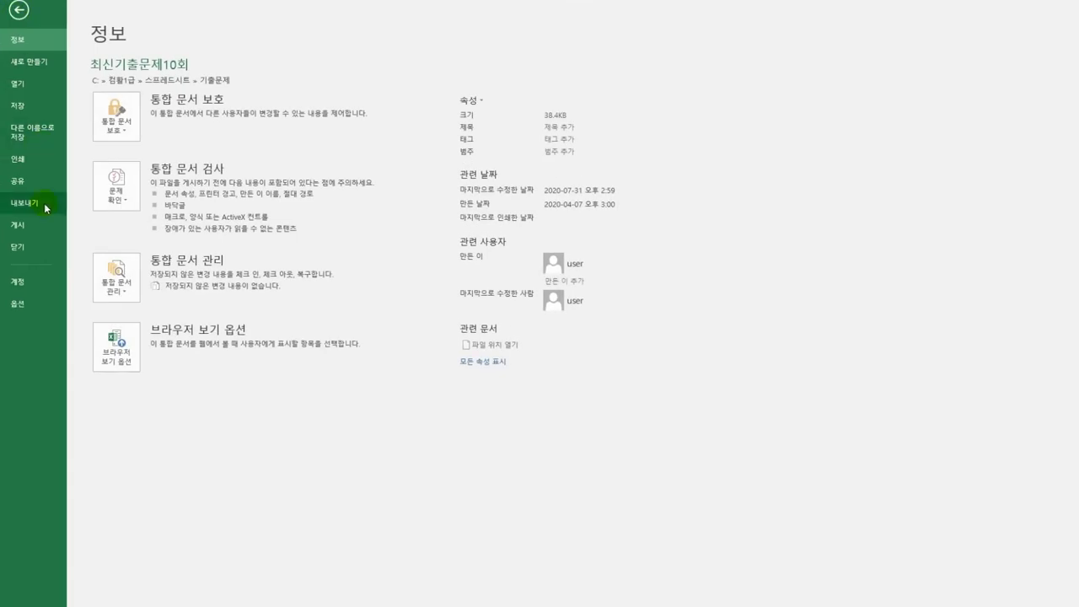
left_click(49, 165)
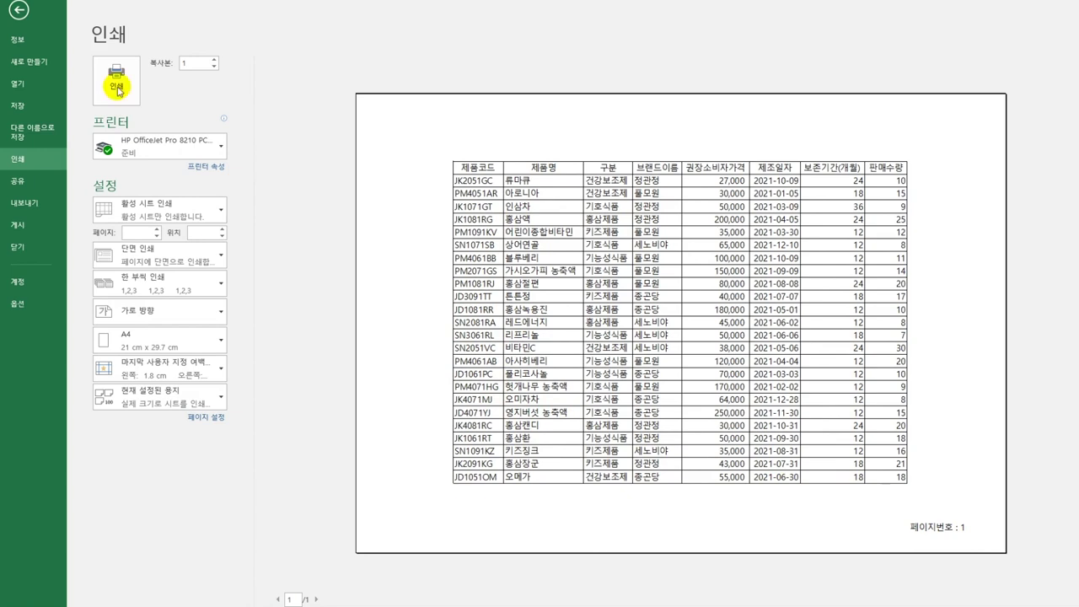
left_click(19, 10)
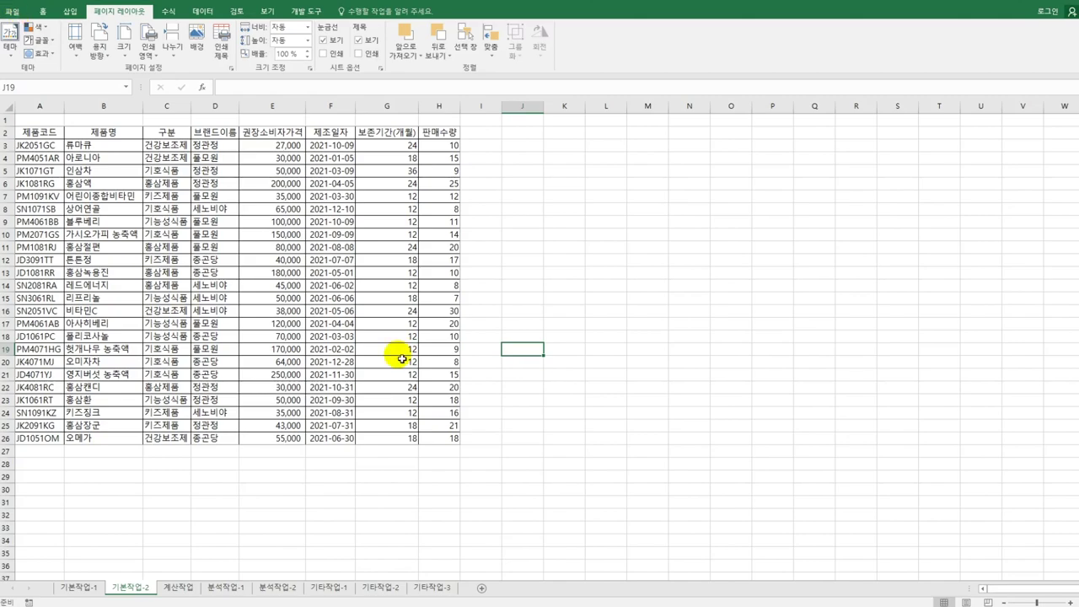
Switch to the 계산작업 sheet and examine the 할인판매금액 cell H3 and the 권장소비자가격 in E3.
left_click(186, 590)
left_click(449, 151)
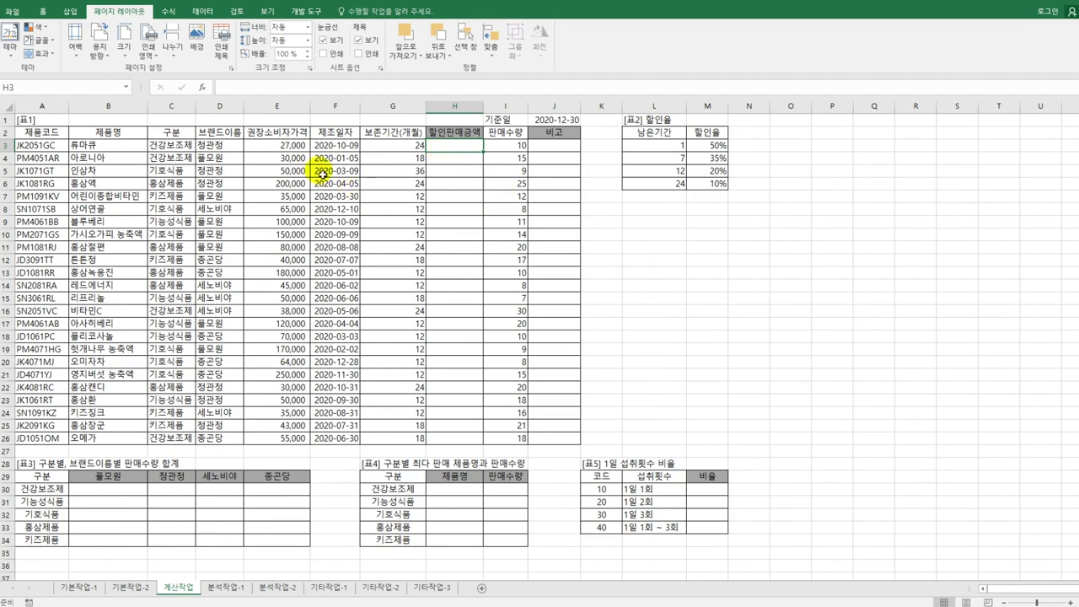
left_click(292, 149)
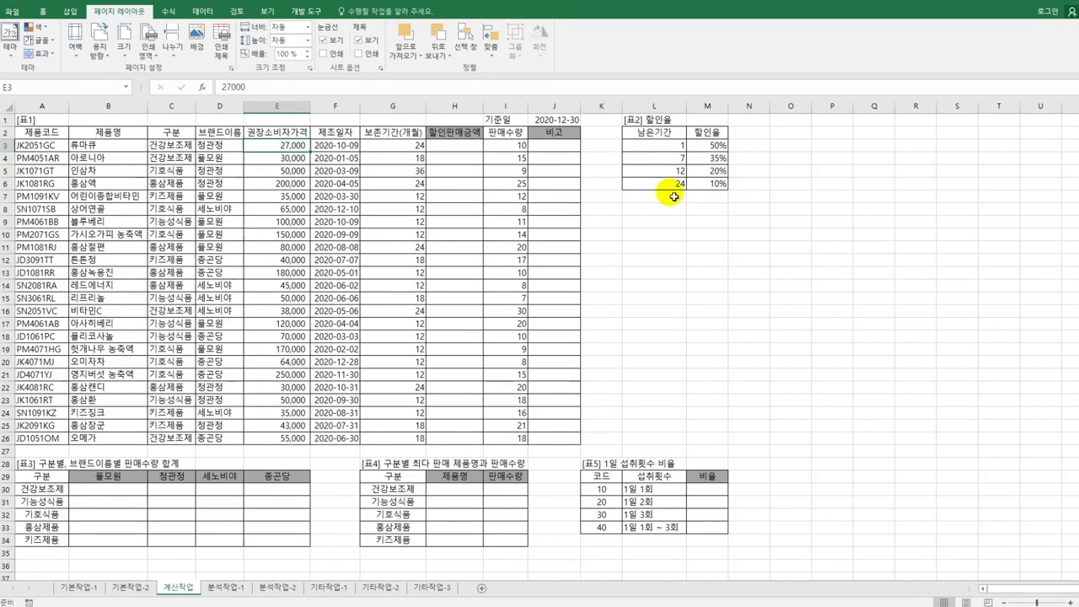
left_click(456, 149)
type("=")
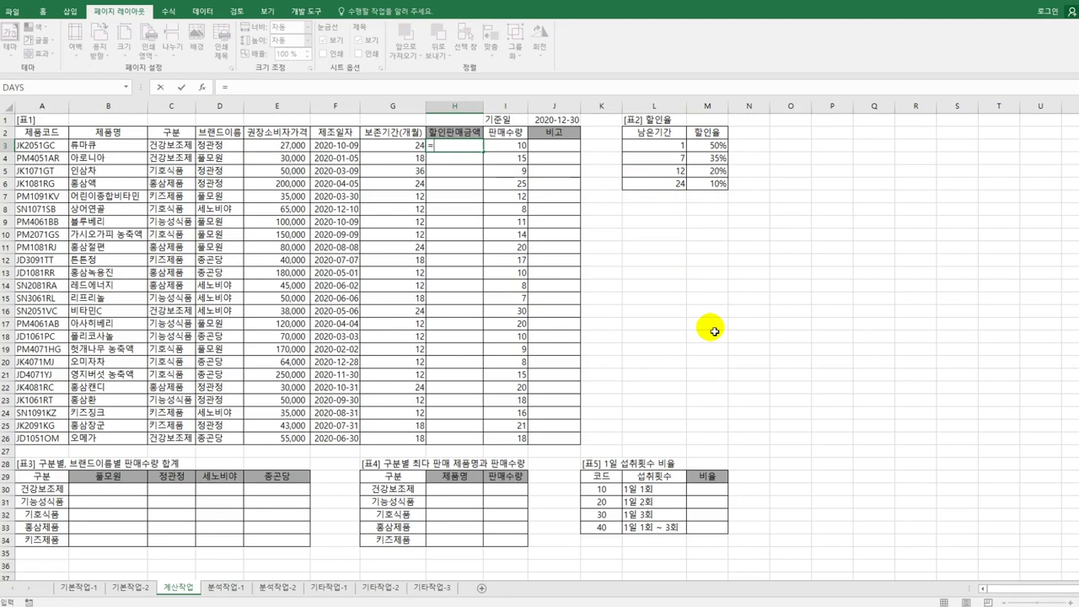
left_click(299, 145)
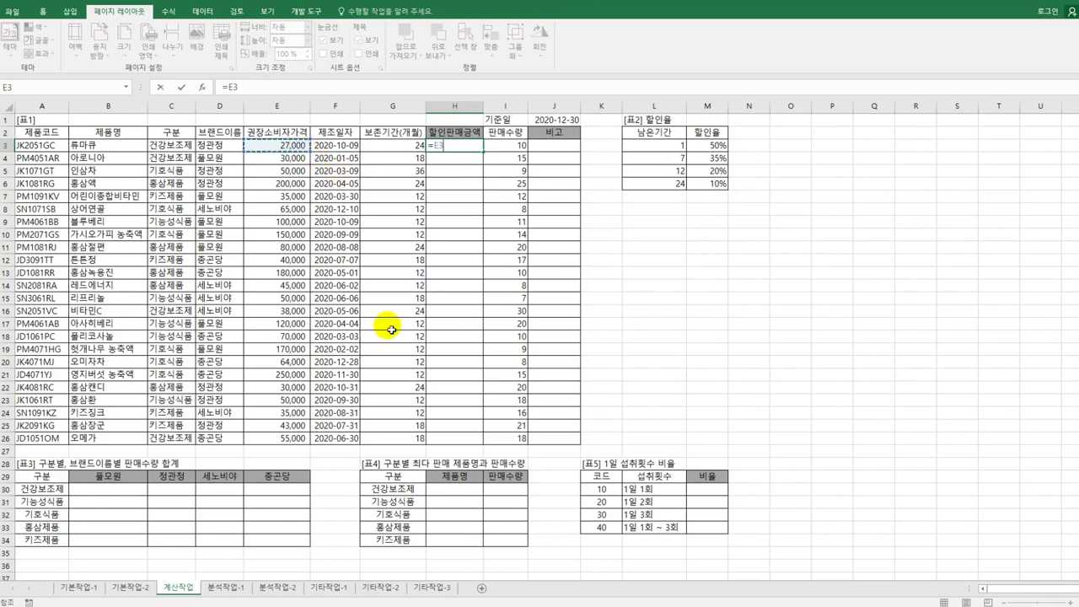
type("8")
key("BackSpace")
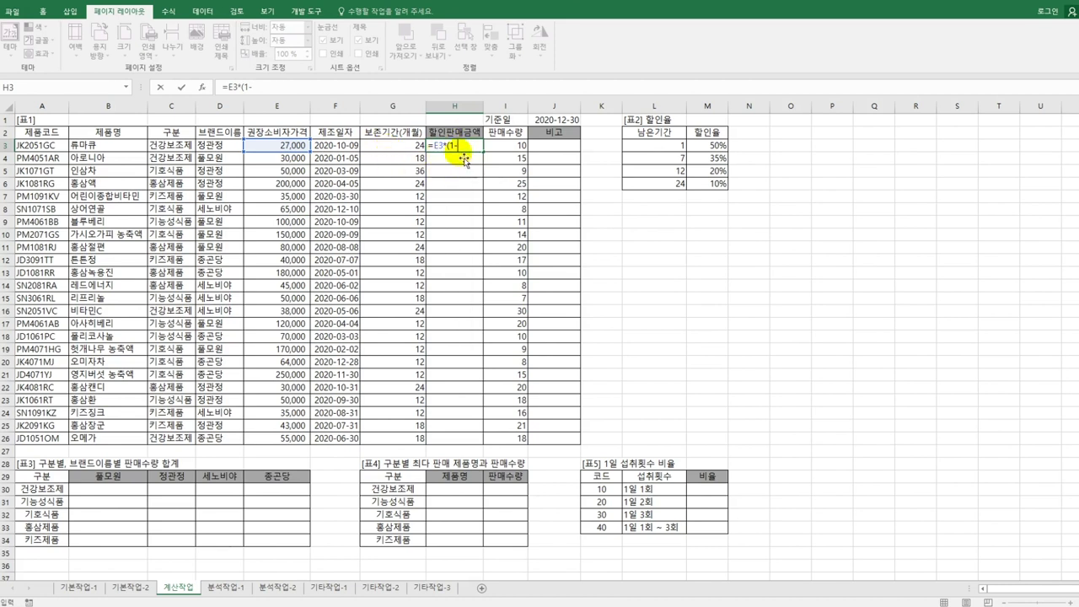
key("Escape")
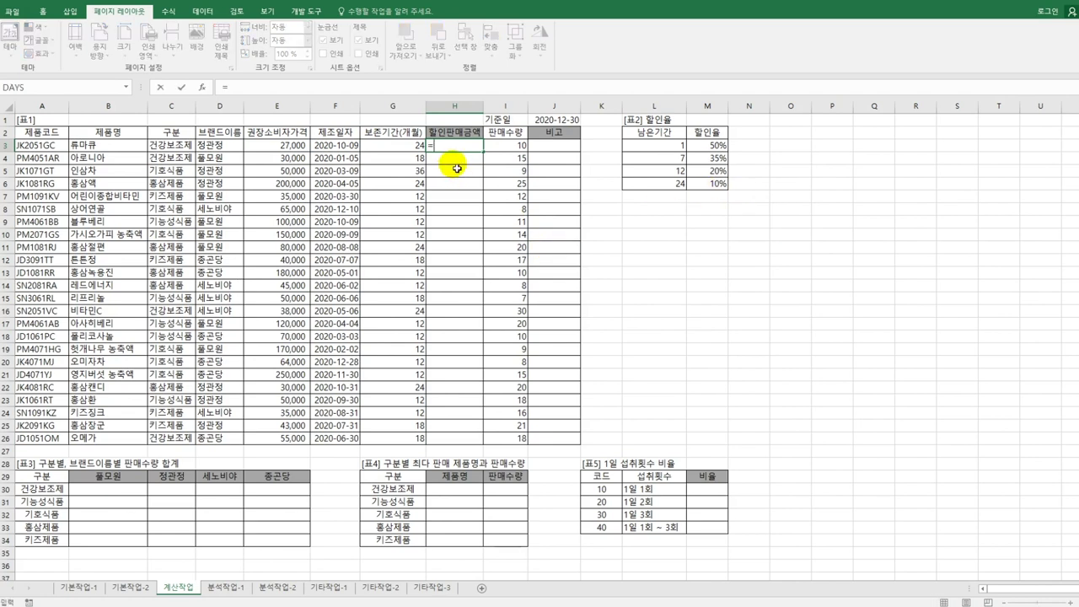
Build the formula =EDATE(F3,G3)-$J$1 in H3, keeping the 기준일 reference absolute.
type("=e")
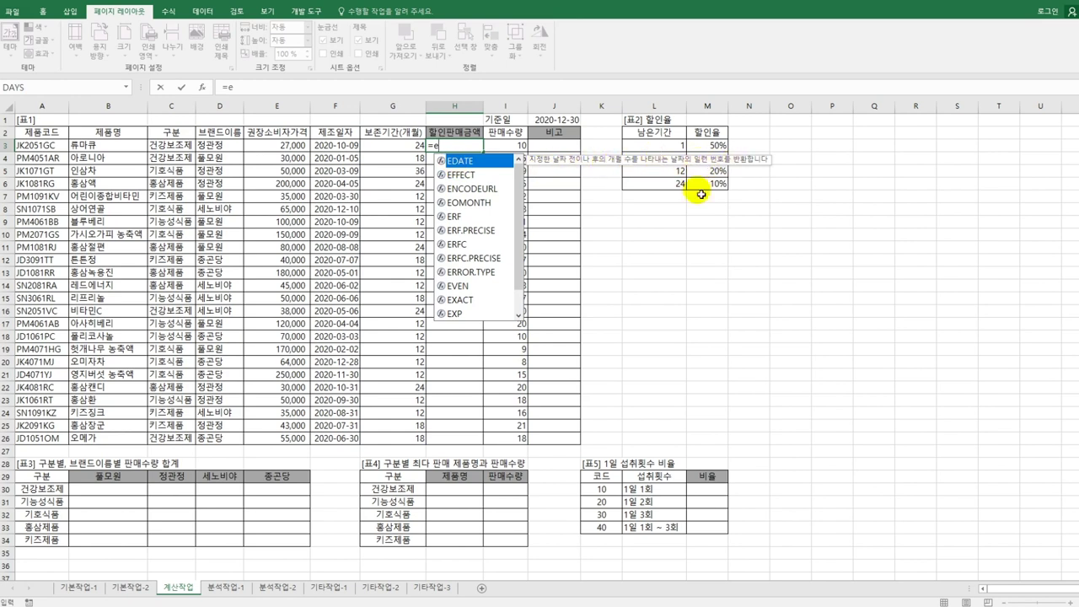
left_click(666, 226)
key("Tab")
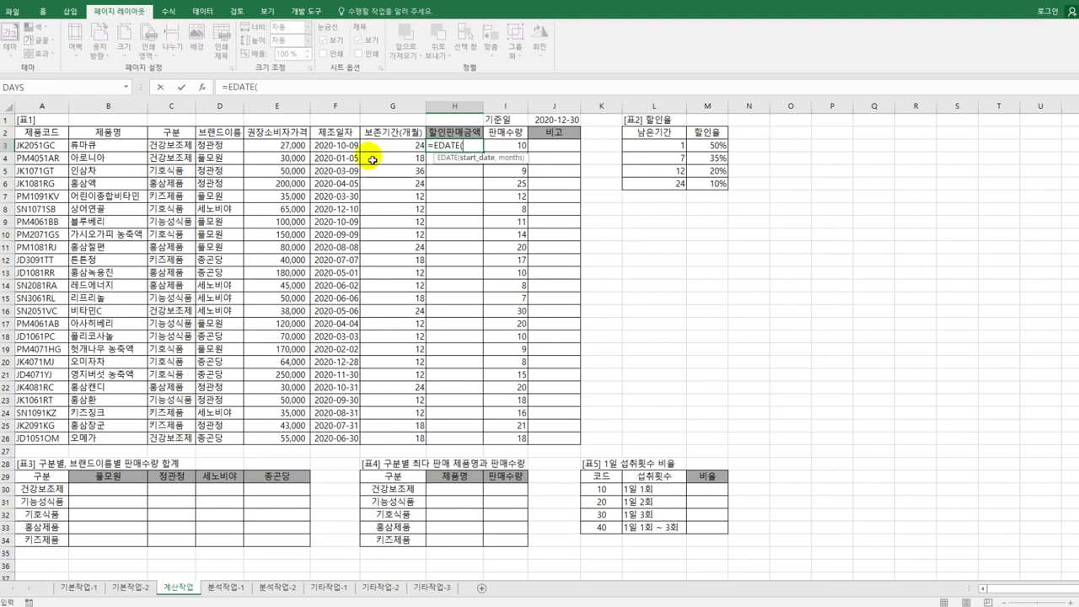
left_click(352, 150)
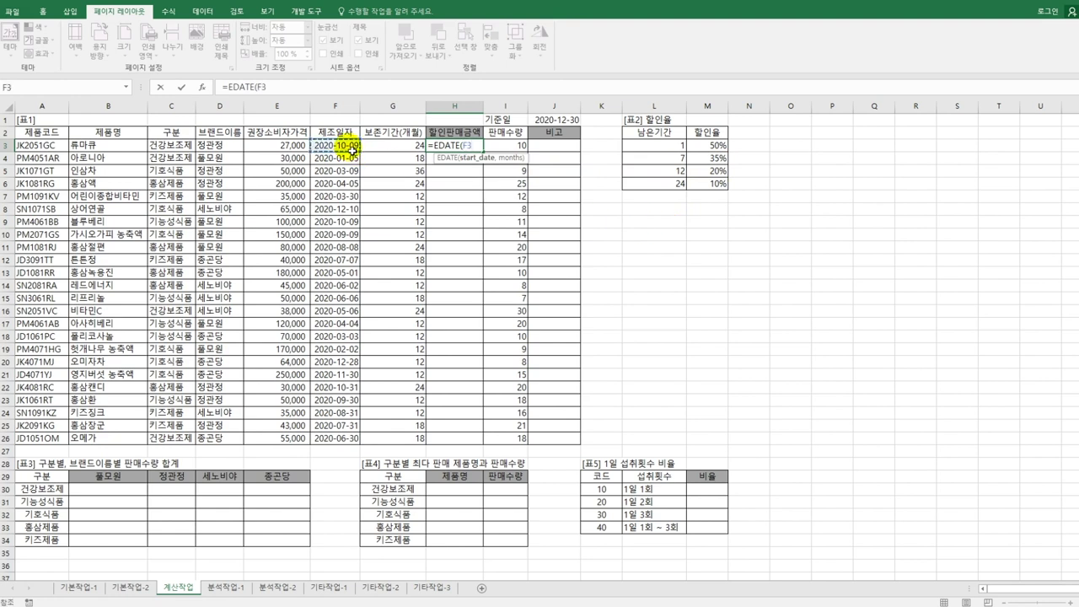
type(",")
left_click(397, 149)
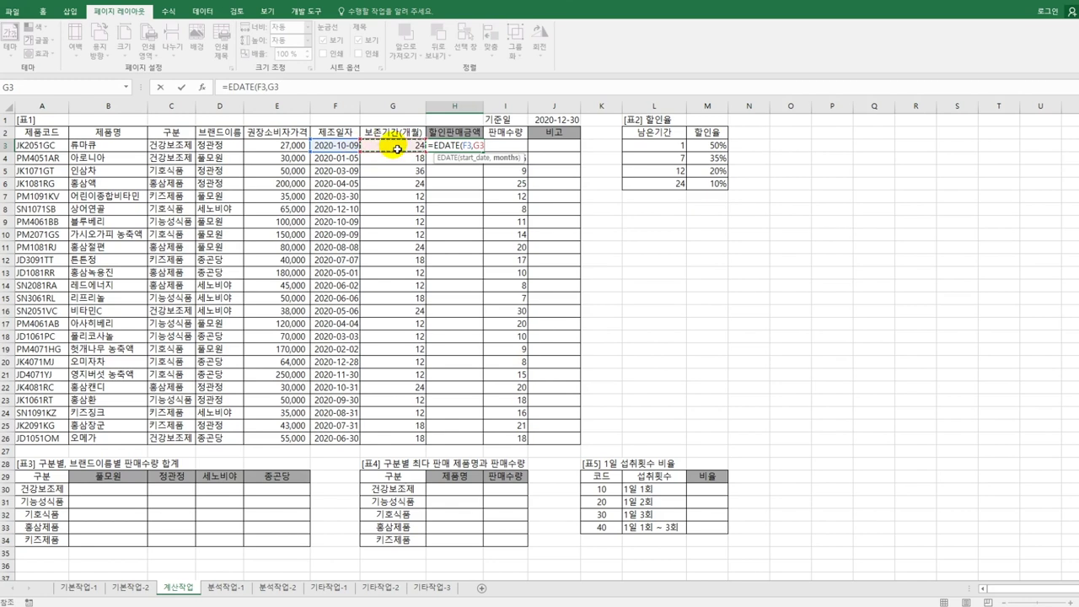
type(")")
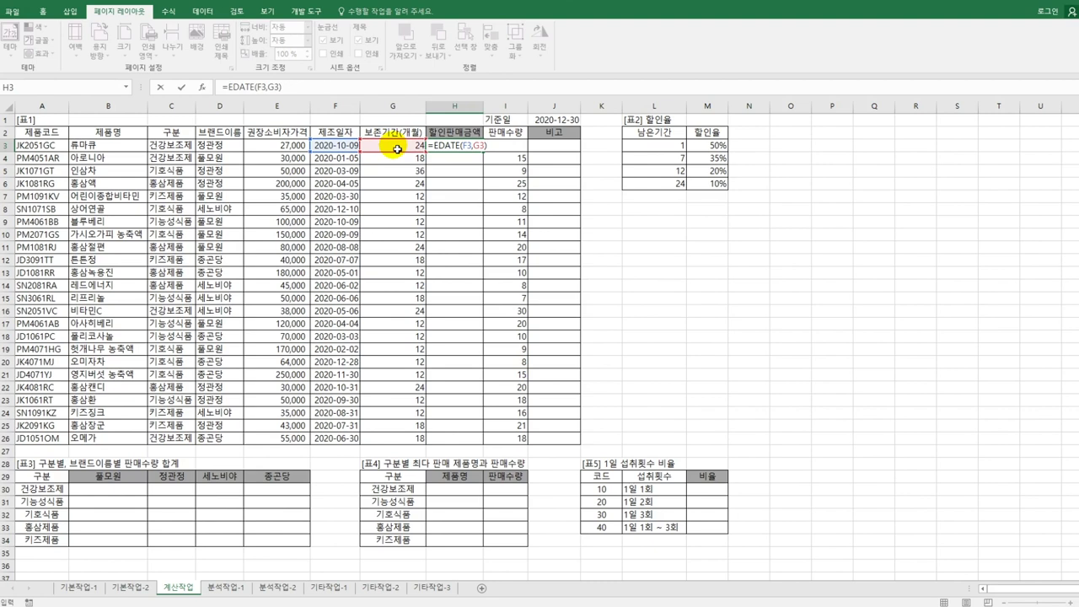
type("-")
left_click(563, 123)
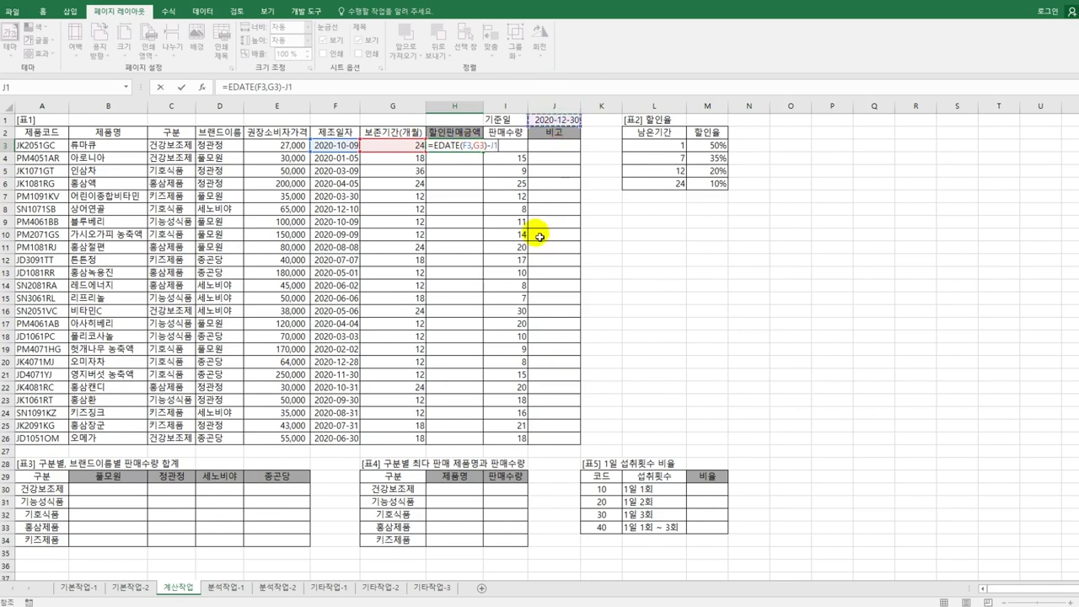
key("F4")
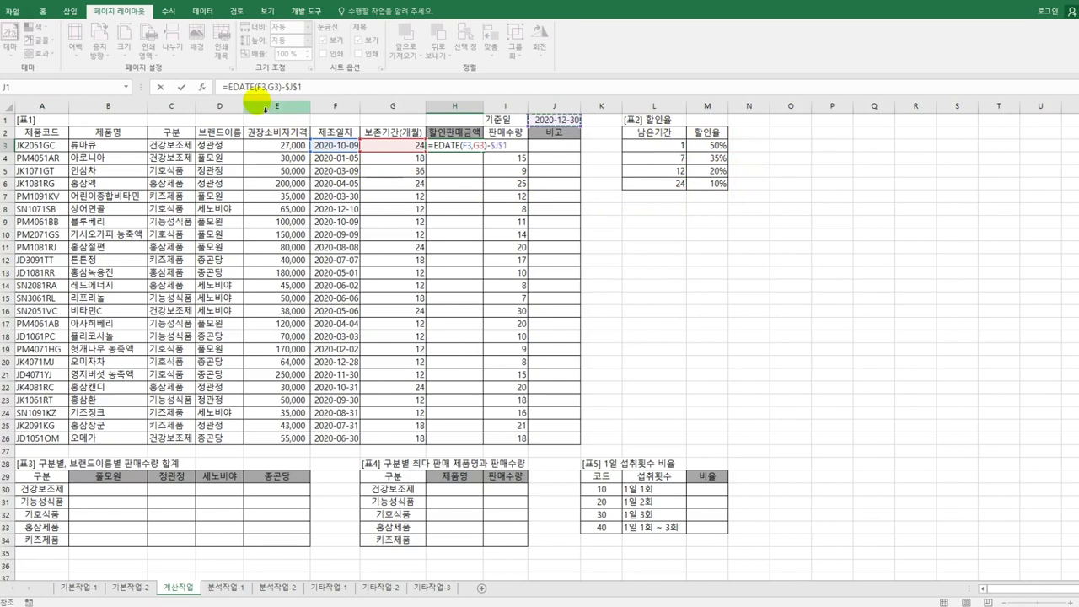
Wrap H3's formula as =QUOTIENT(EDATE(F3,G3)-$J$1,30) and fill it down through H26.
left_click(226, 87)
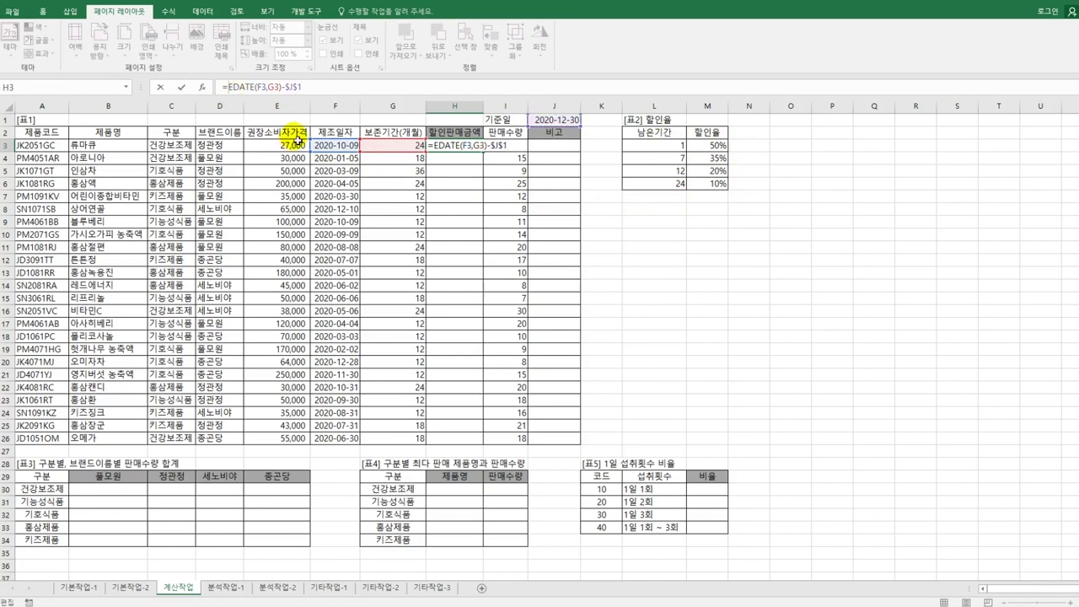
type("q")
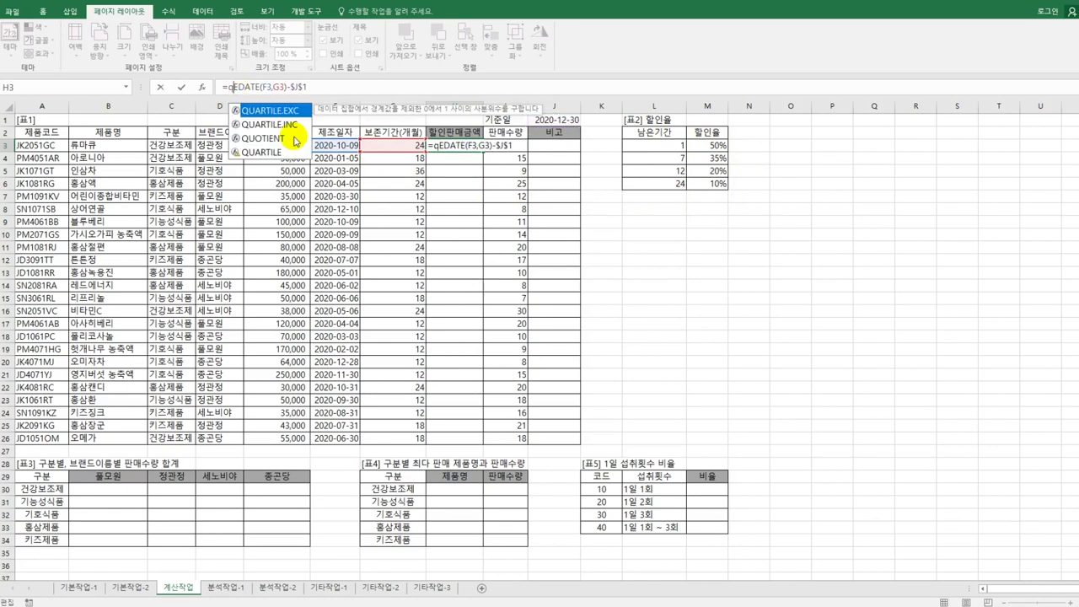
key("Down")
key("Down")
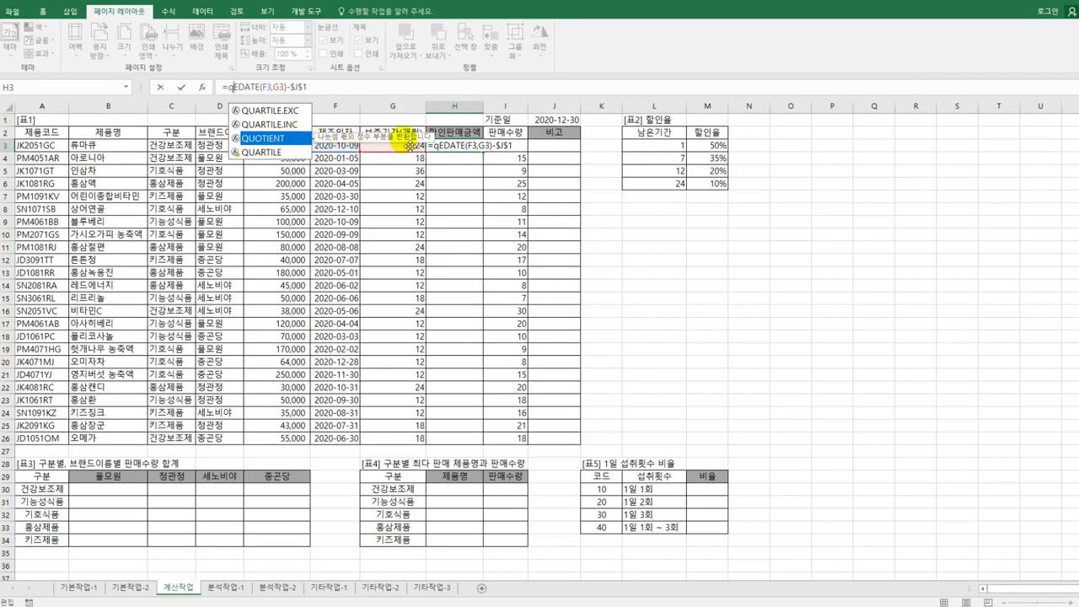
key("Tab")
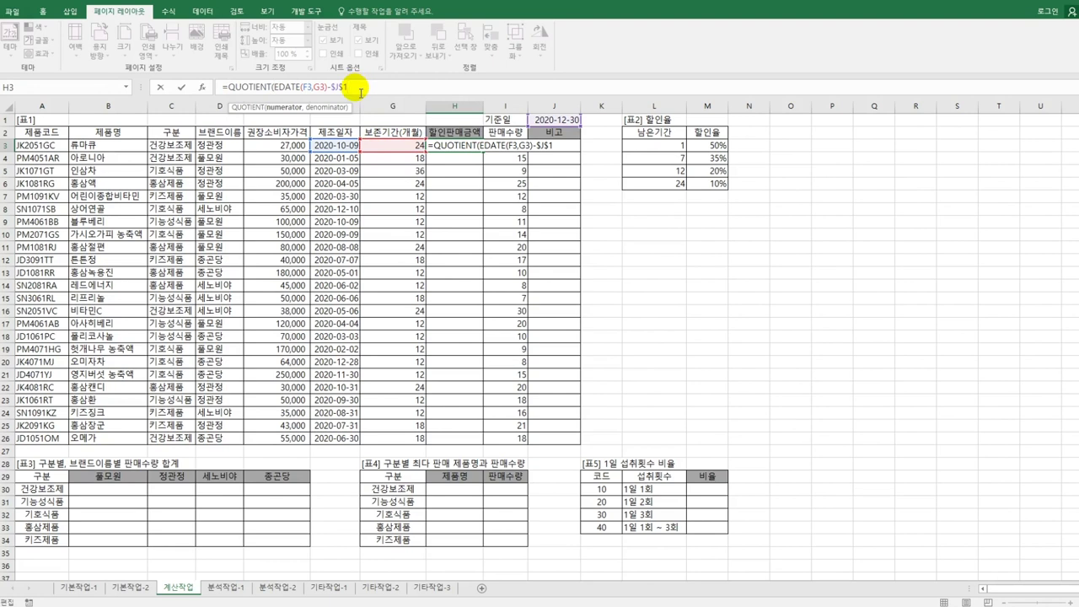
type(",")
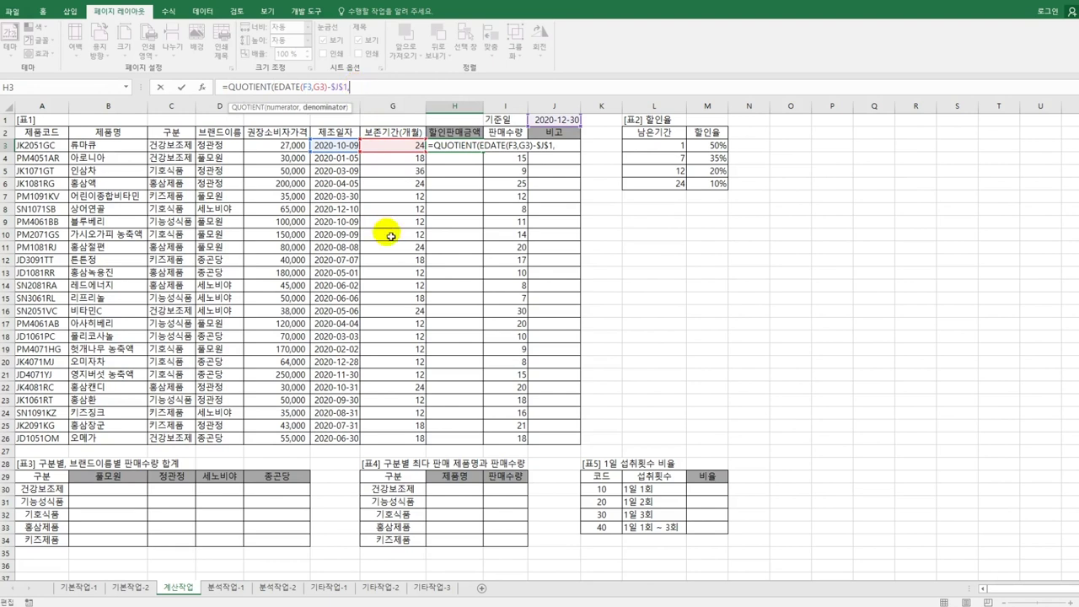
type("30)")
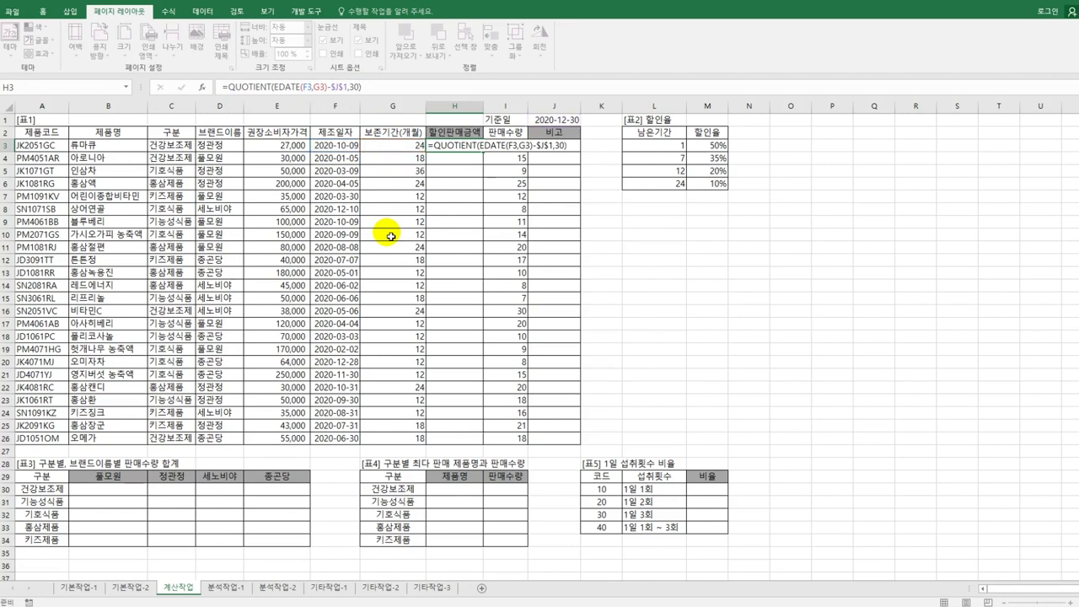
key("Return")
key("Up")
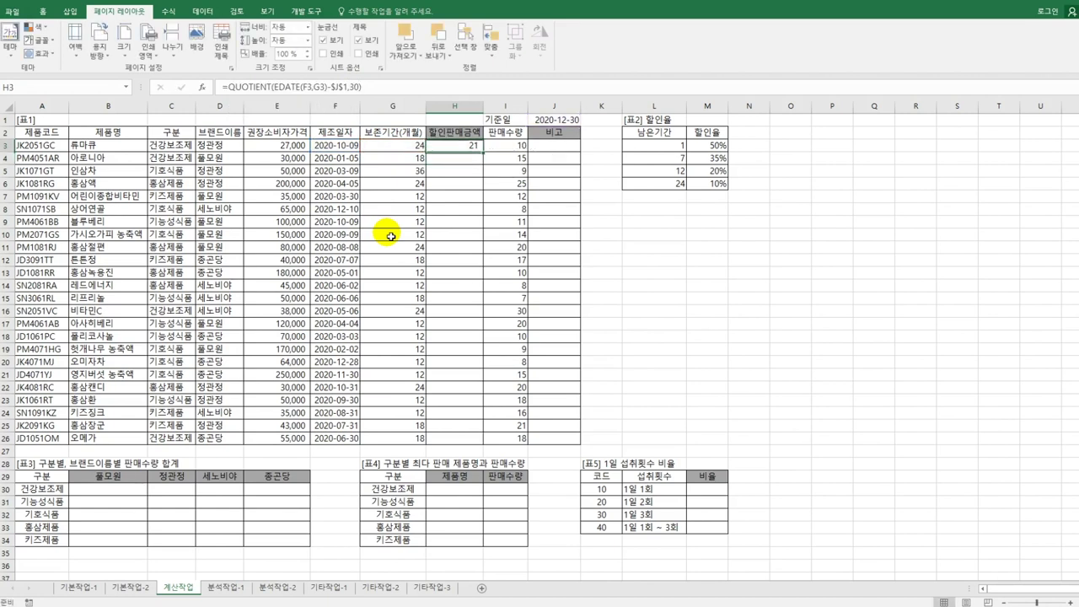
double_click(484, 153)
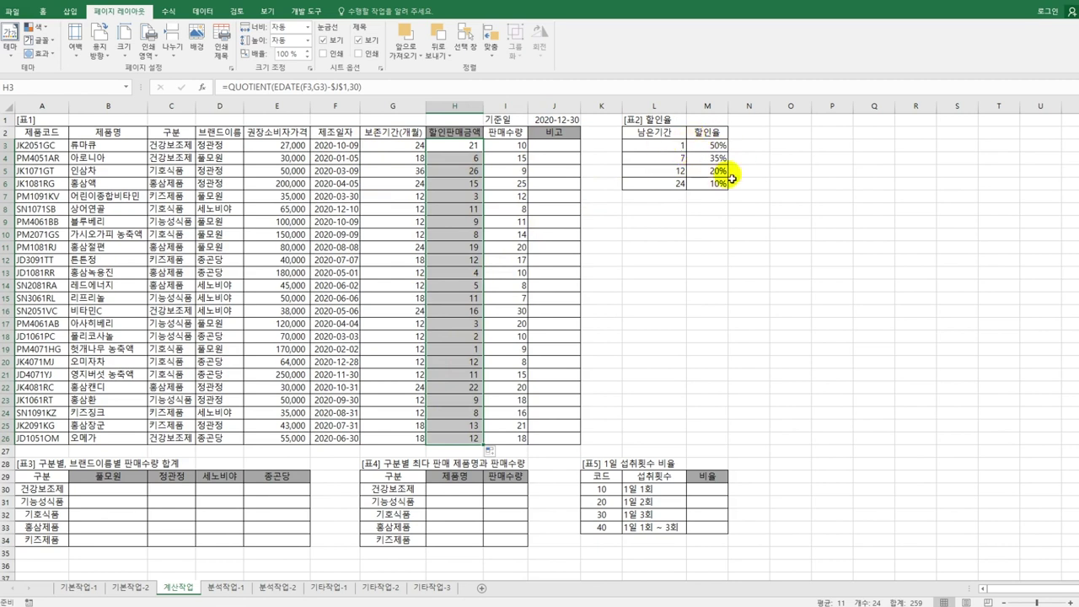
Nest H3's QUOTIENT expression in VLOOKUP as the lookup value, with the absolute range $L$3:$M$6 as the table.
left_click(470, 148)
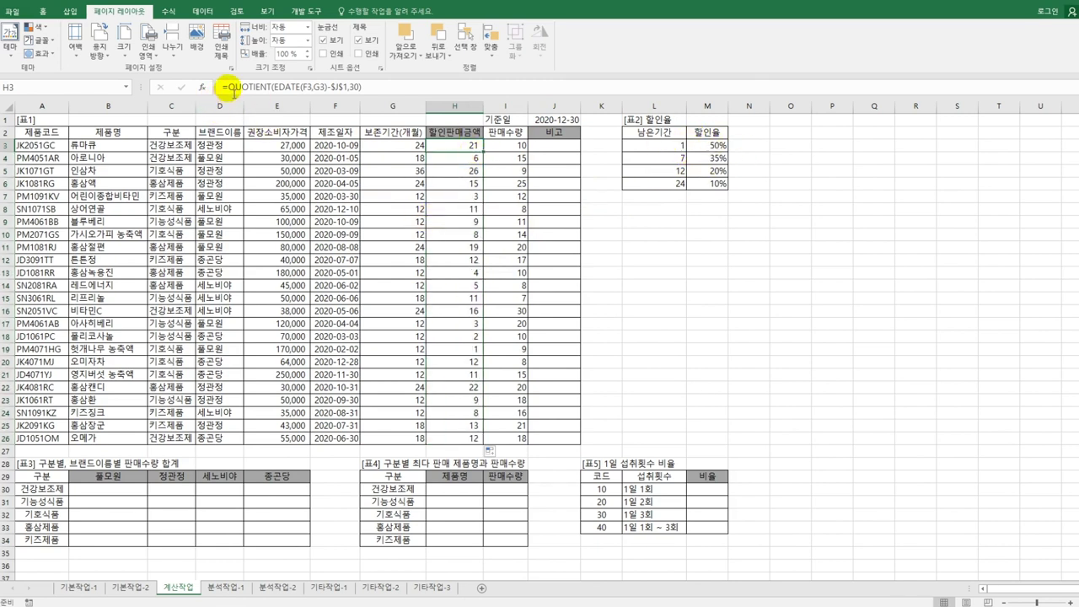
left_click(219, 87)
type("VLOOKUP(")
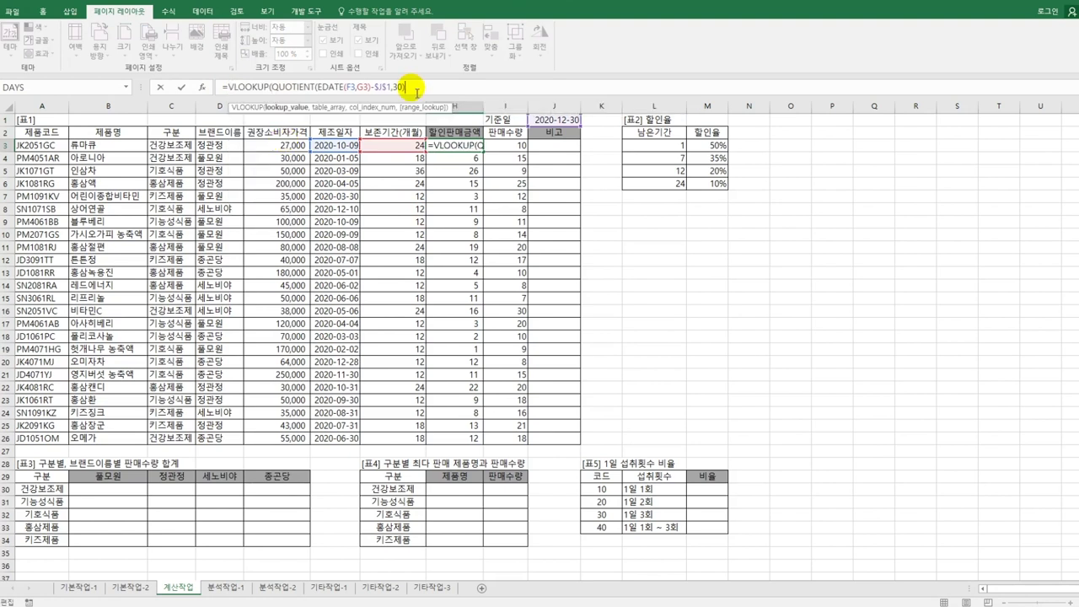
type(",")
left_click_drag(670, 146, 700, 186)
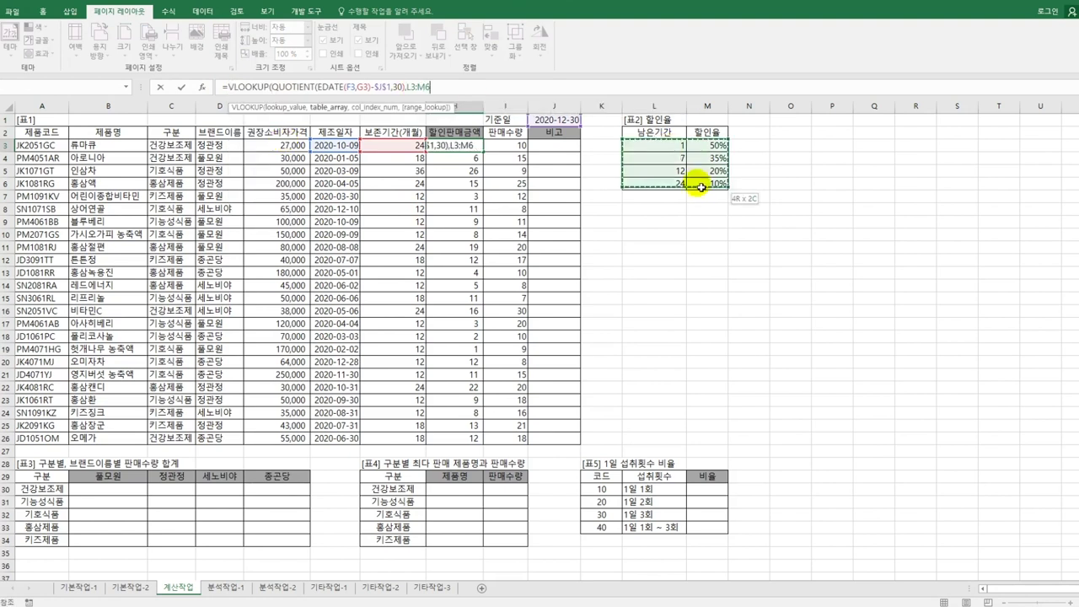
key("F4")
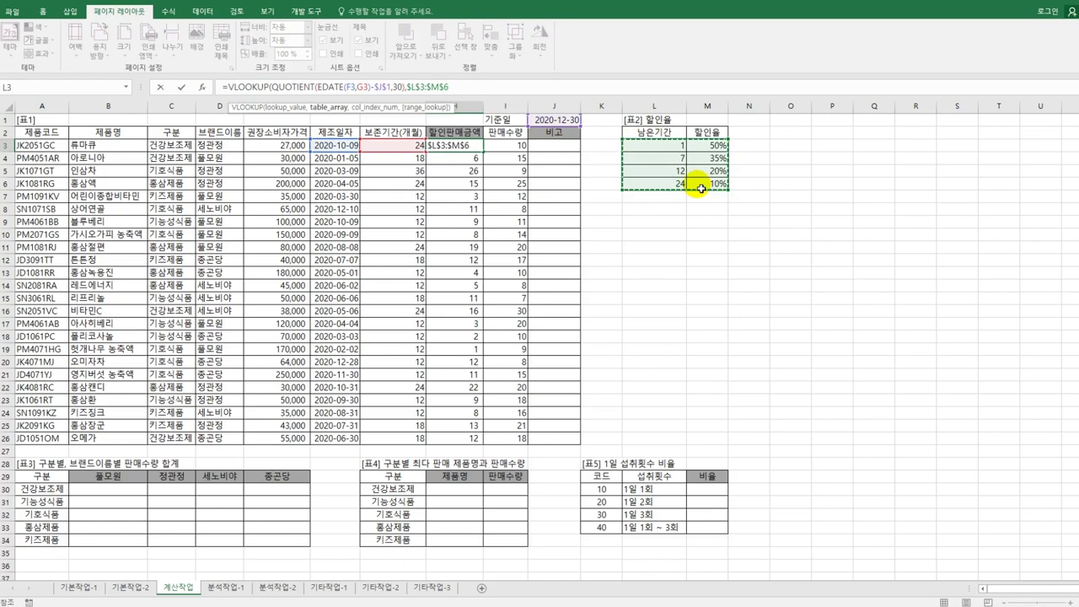
Complete H3's VLOOKUP with column index 2 and no match type, and fill the formula down through H26.
type(",")
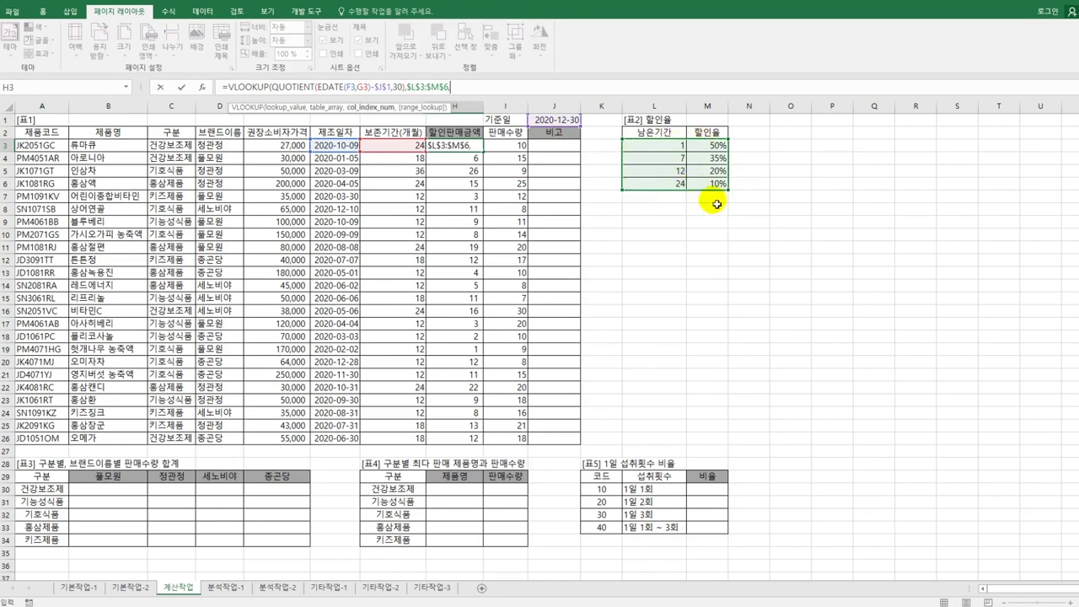
type("2")
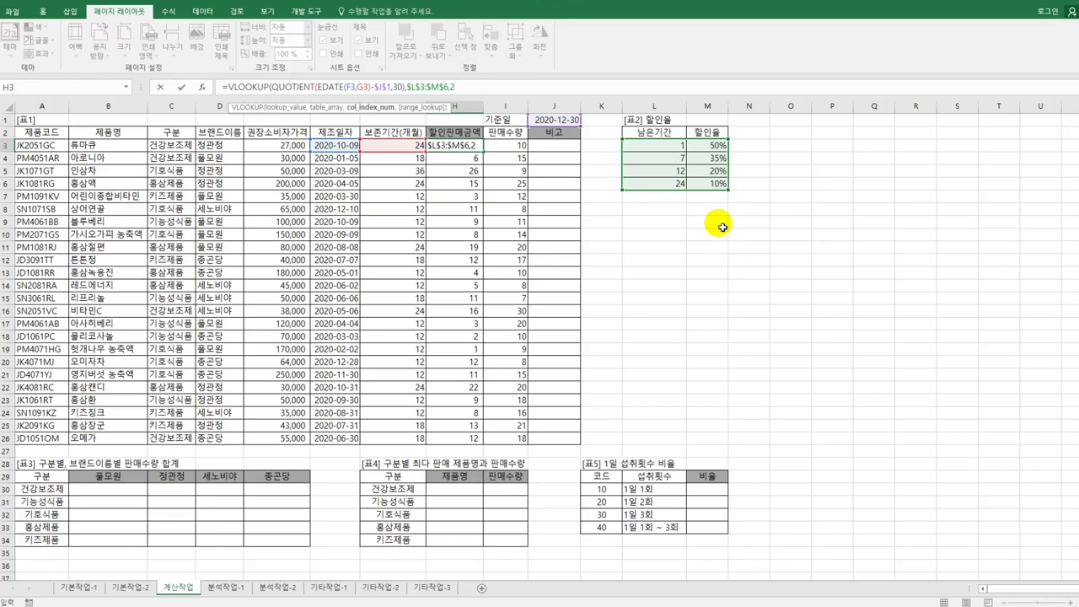
type(",")
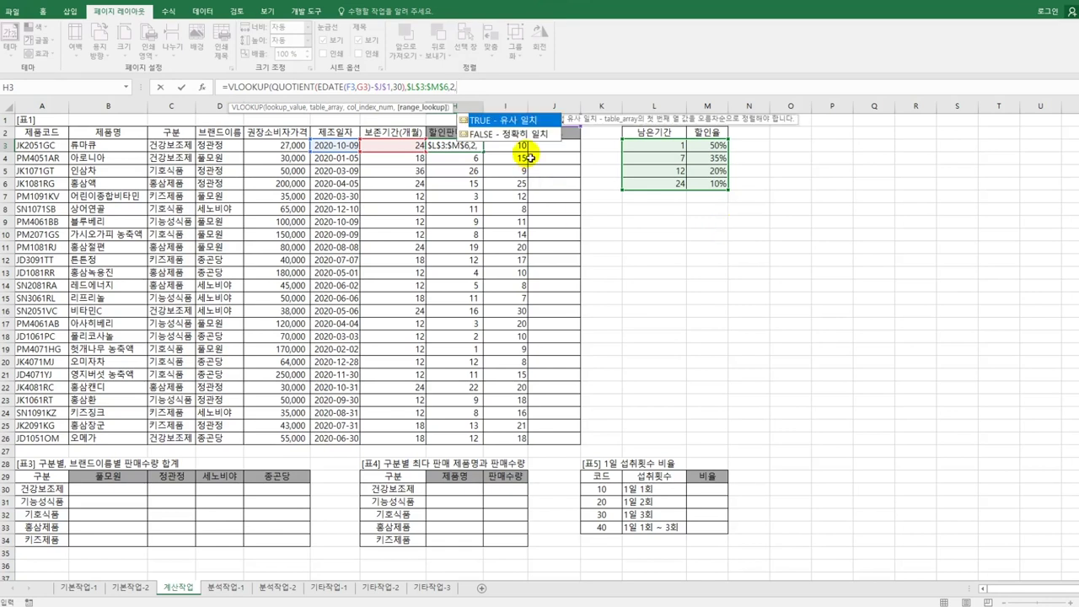
key("BackSpace")
type(")")
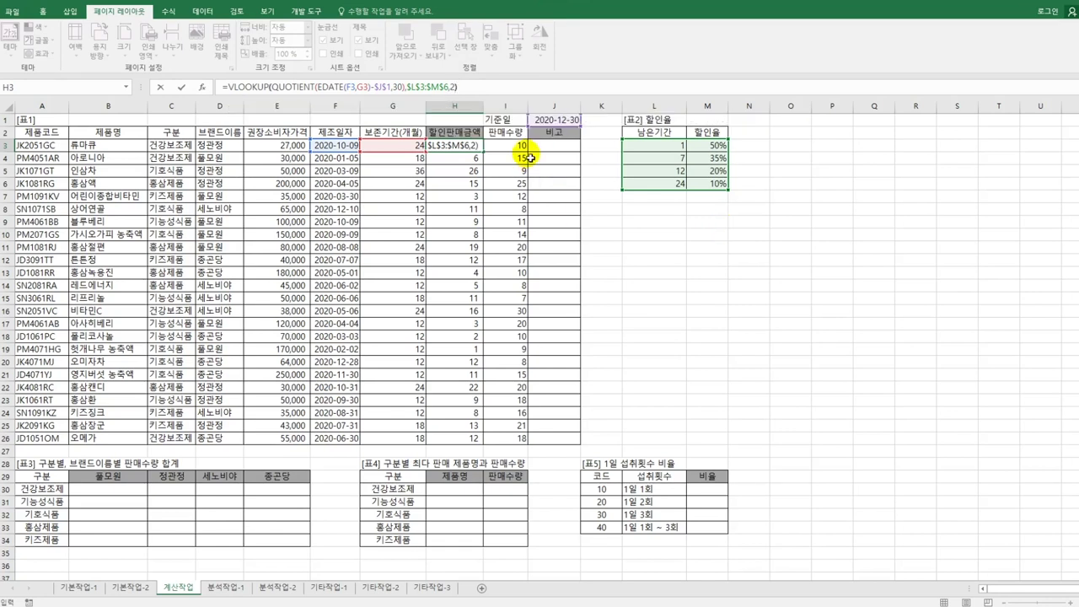
key("Return")
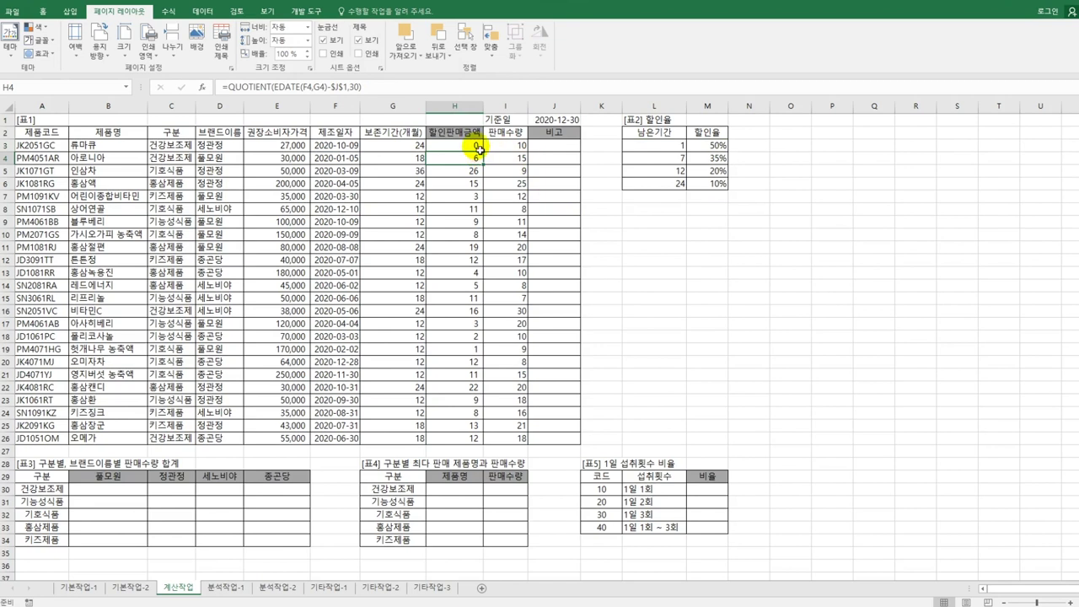
left_click(476, 145)
double_click(484, 151)
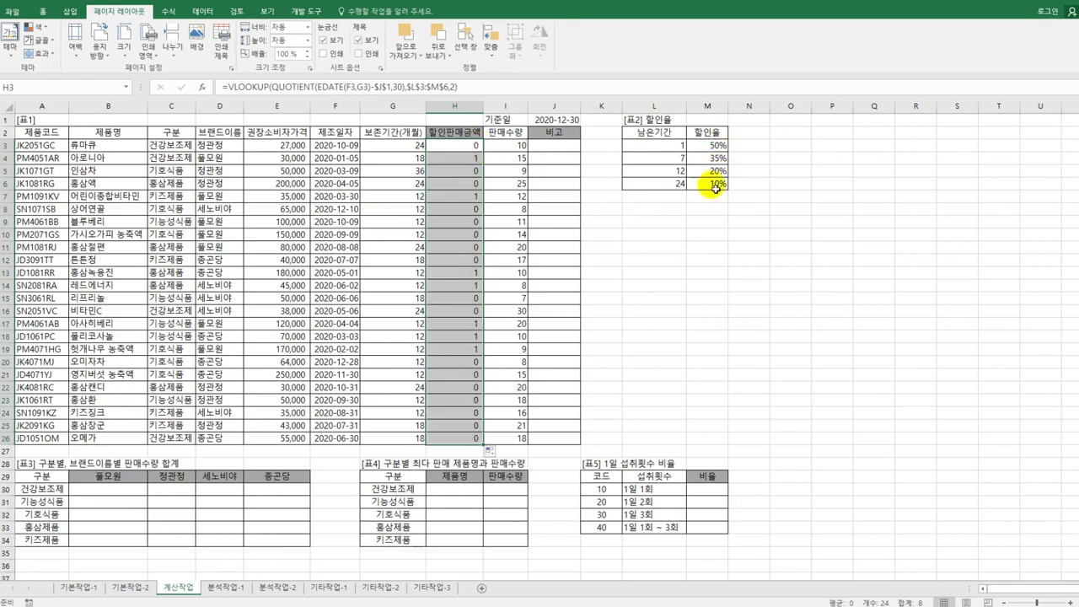
Preview the H3:H26 results in the 날짜 and 백분율 number formats without applying either one.
right_click(476, 147)
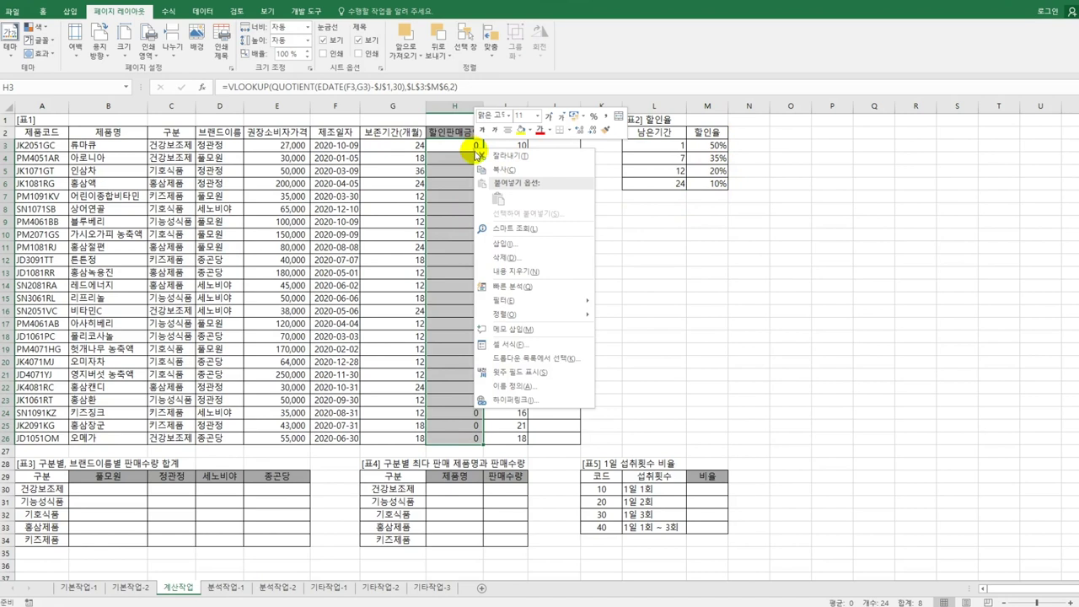
left_click(541, 344)
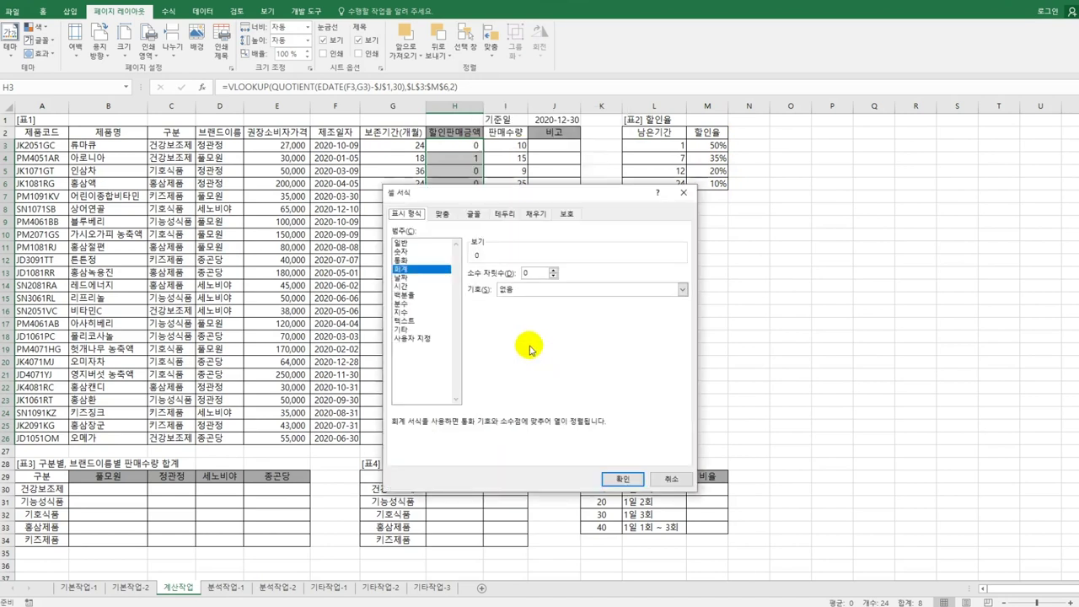
left_click(403, 277)
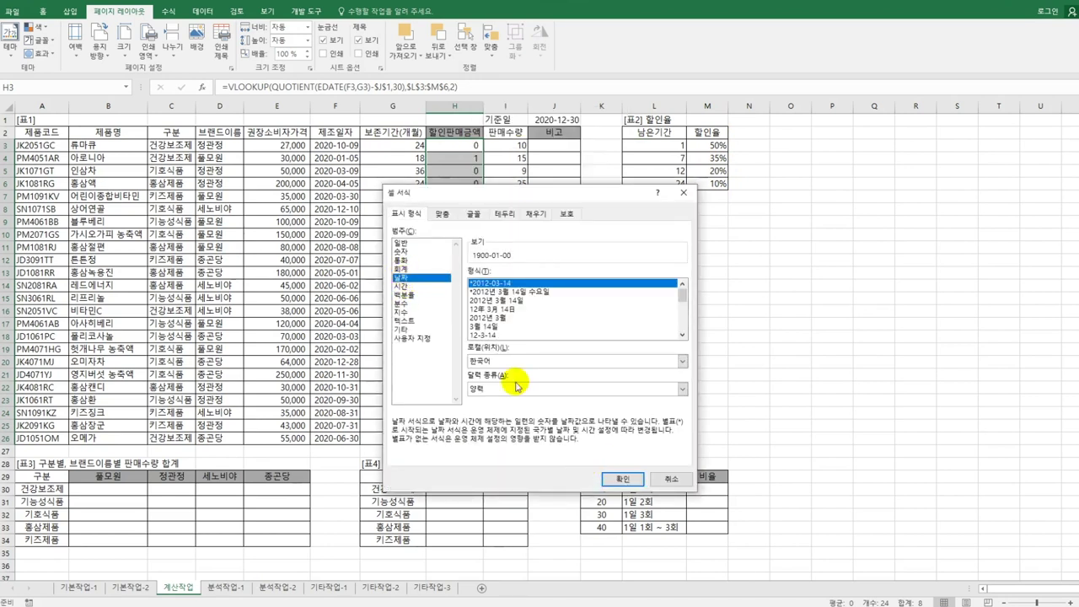
left_click(426, 295)
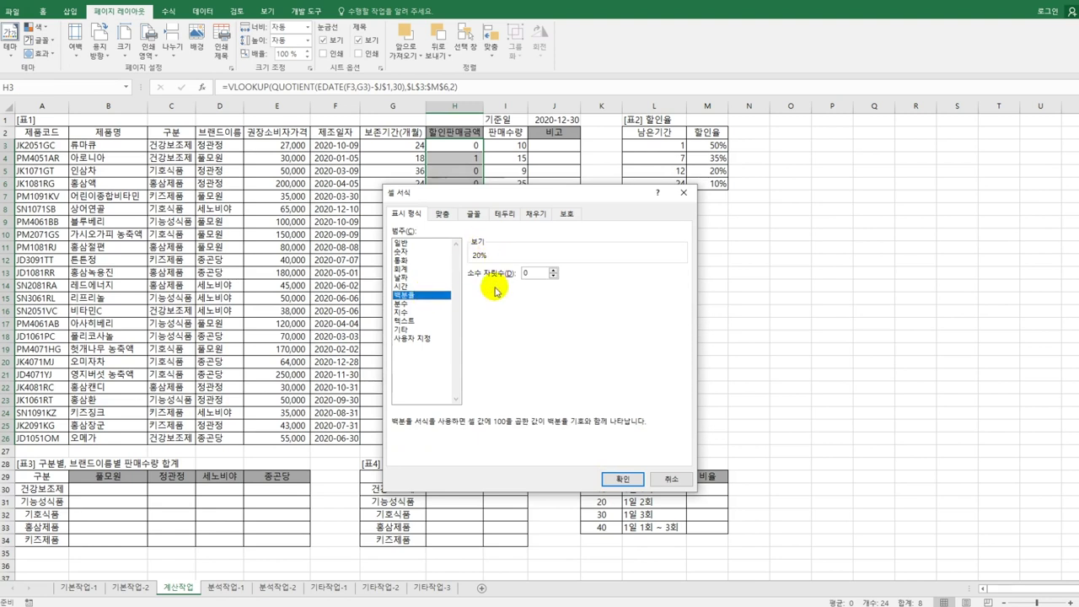
left_click(670, 479)
Extend H3's formula to =E3*(1-VLOOKUP(QUOTIENT(EDATE(F3,G3)-$J$1,30),$L$3:$M$6,2)) and fill it down through H26.
left_click(454, 152)
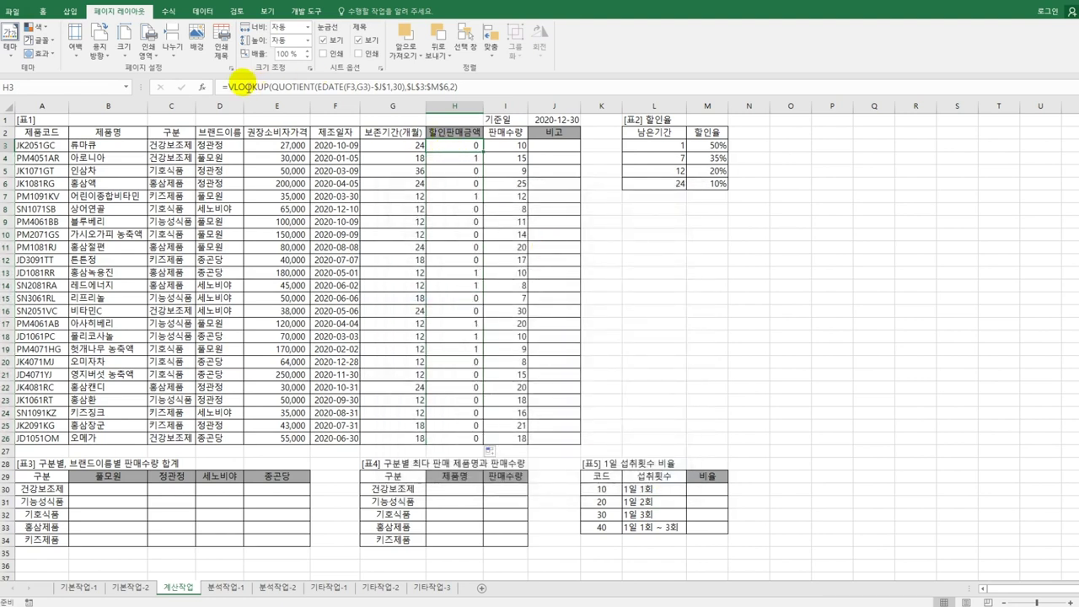
left_click(228, 87)
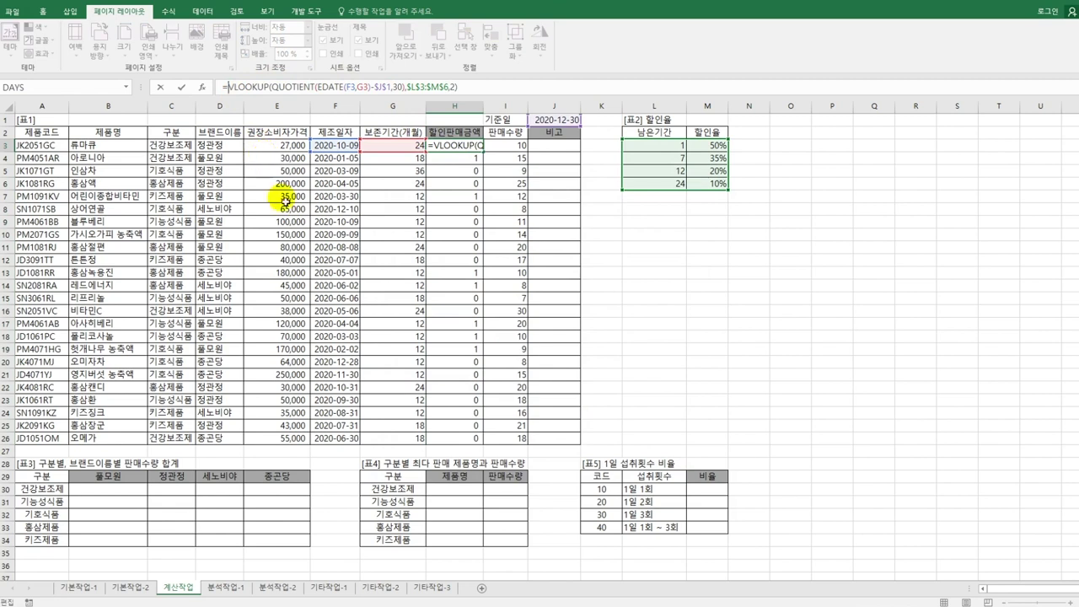
left_click(288, 149)
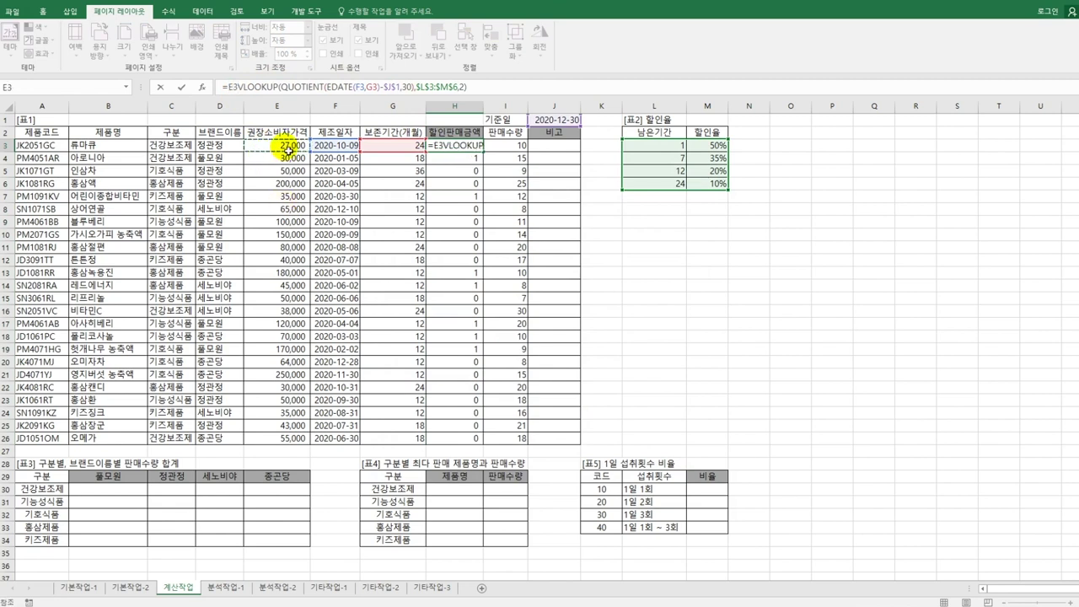
type("*")
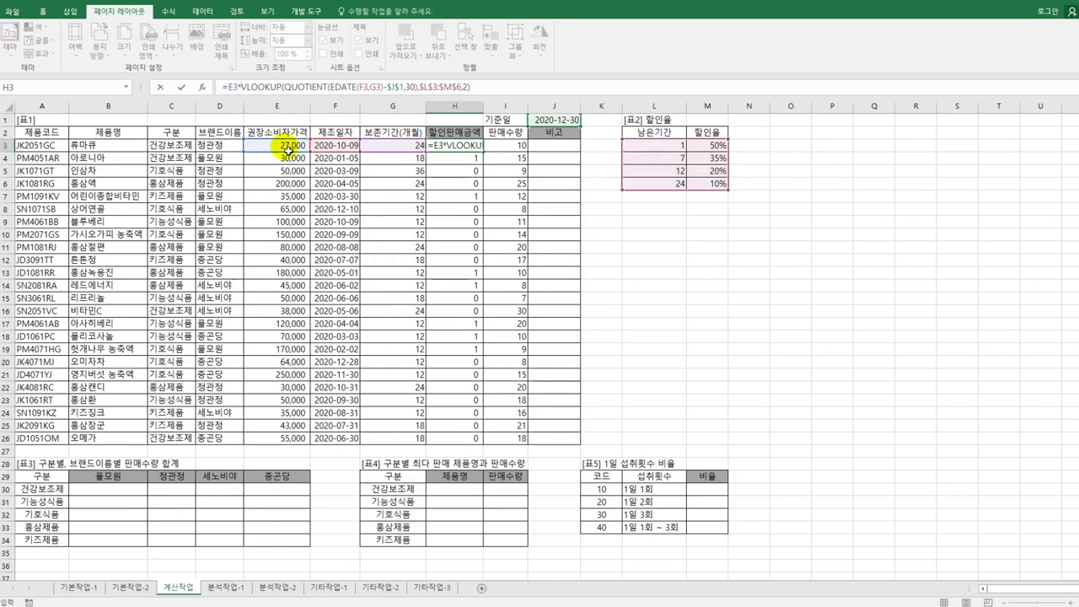
type("(1-")
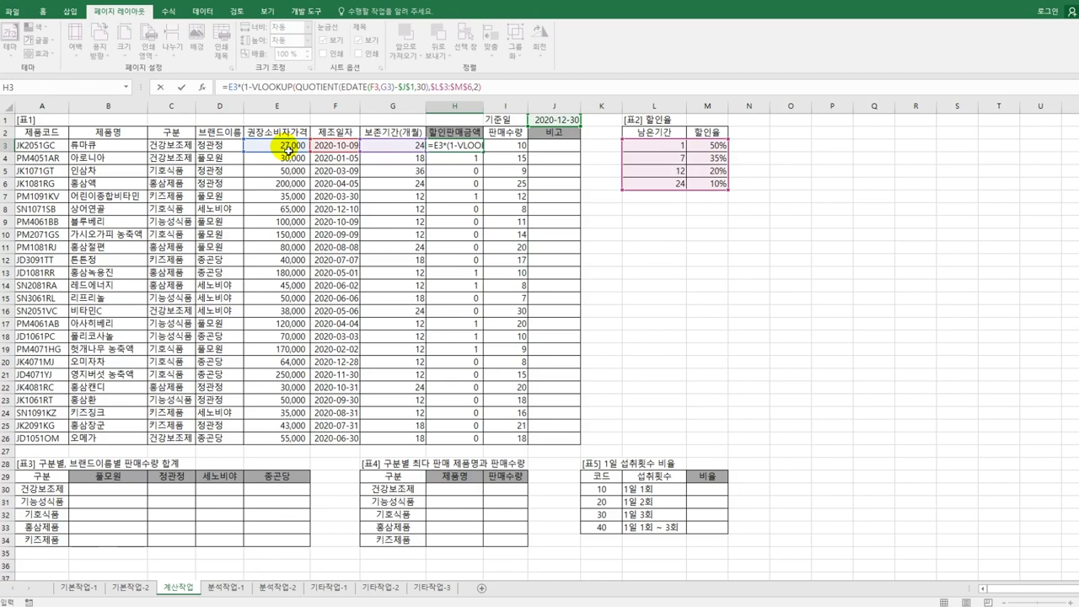
left_click(485, 88)
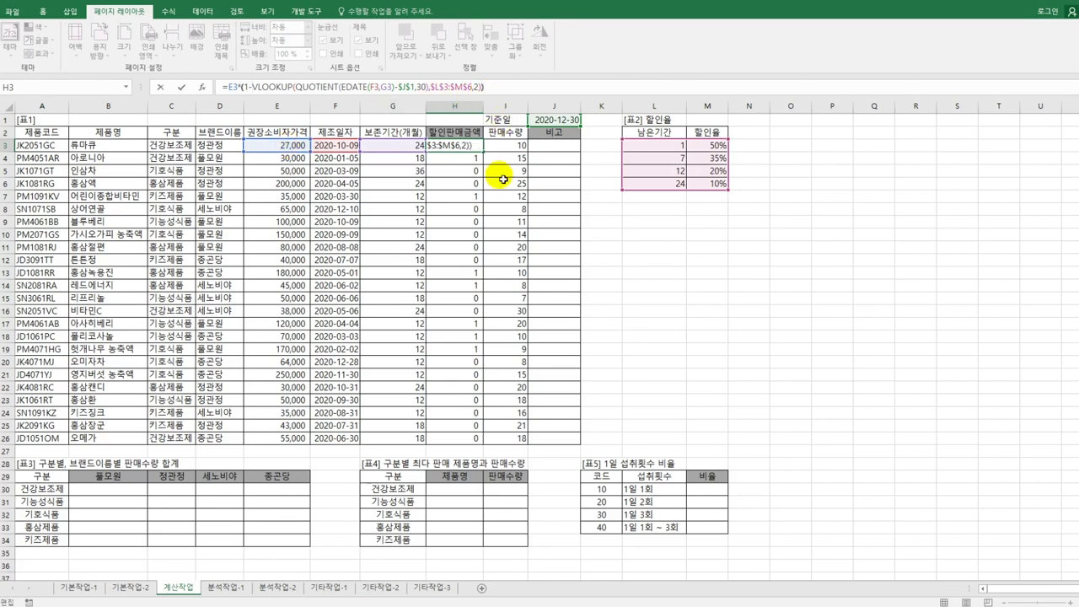
key("ctrl+Return")
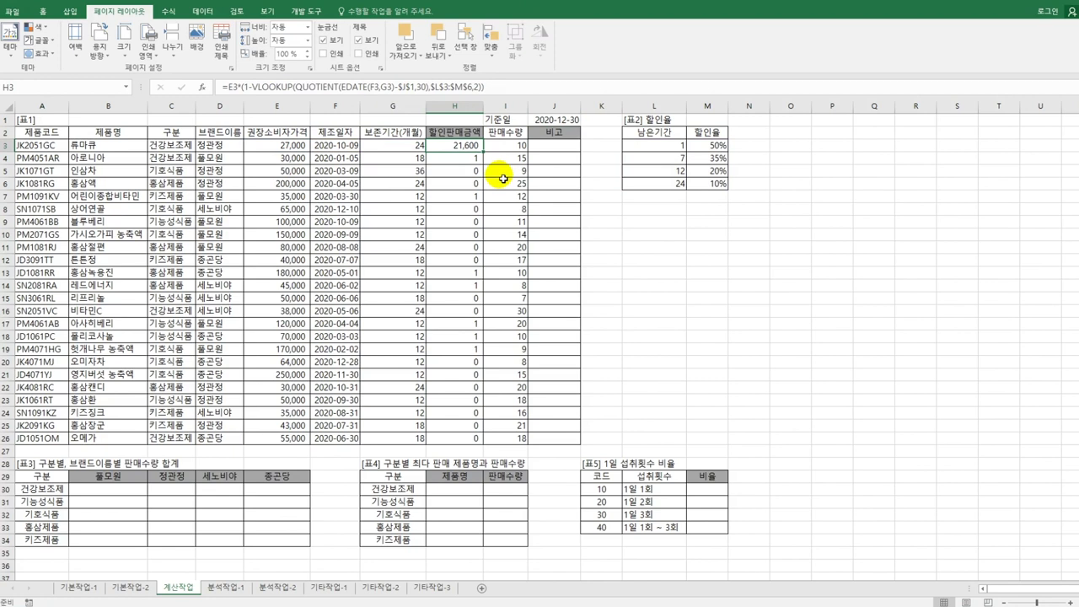
double_click(483, 151)
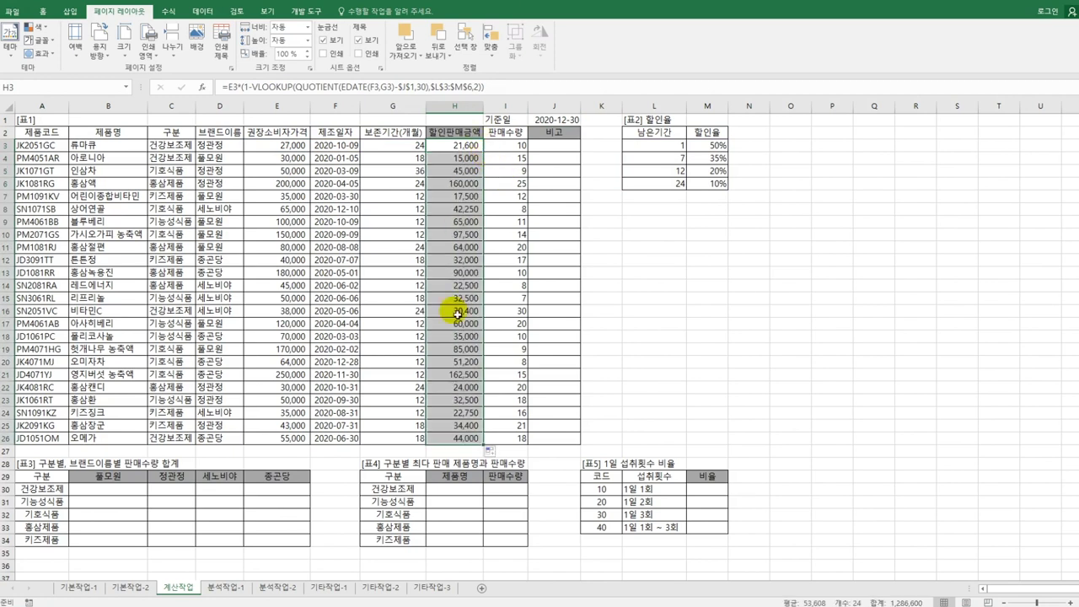
left_click(463, 438)
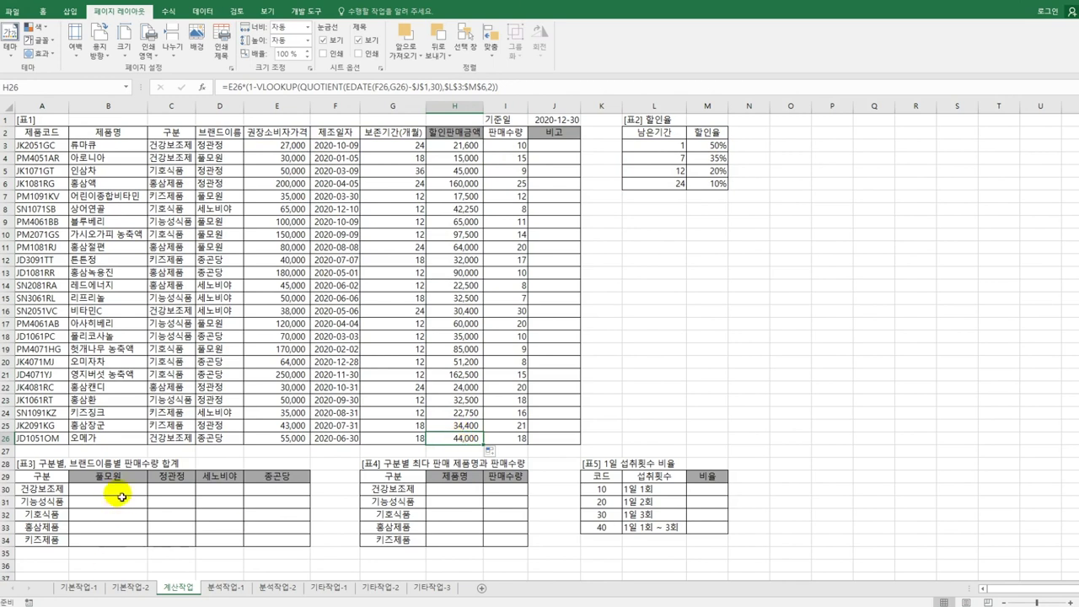
Start a SUMIFS formula in B30 of 표3 with the absolute 판매수량 range $I$3:$I$26 as the sum range.
left_click_drag(118, 489, 263, 546)
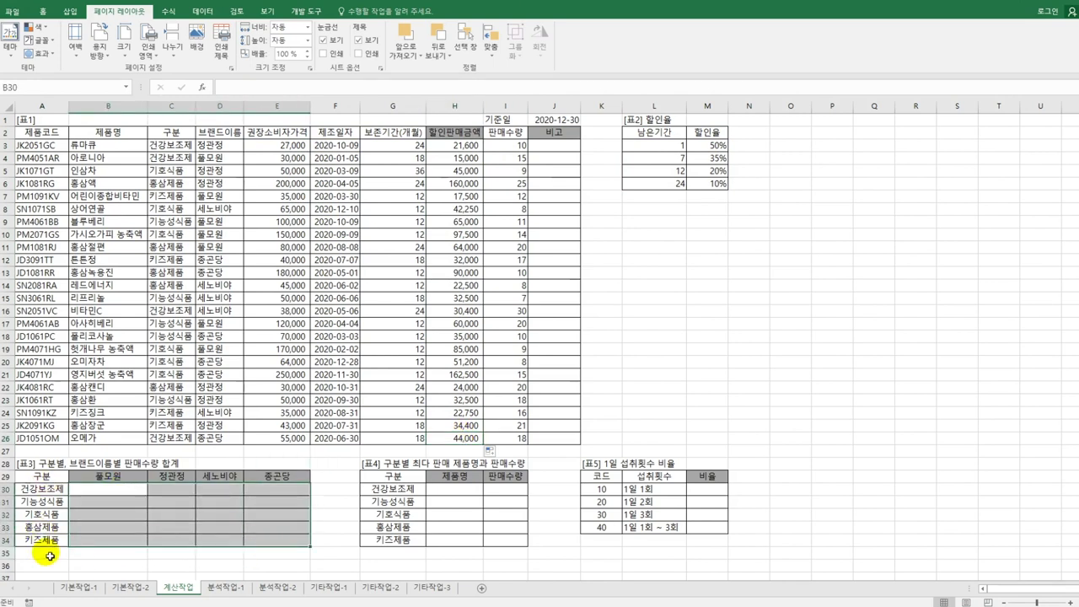
left_click(137, 492)
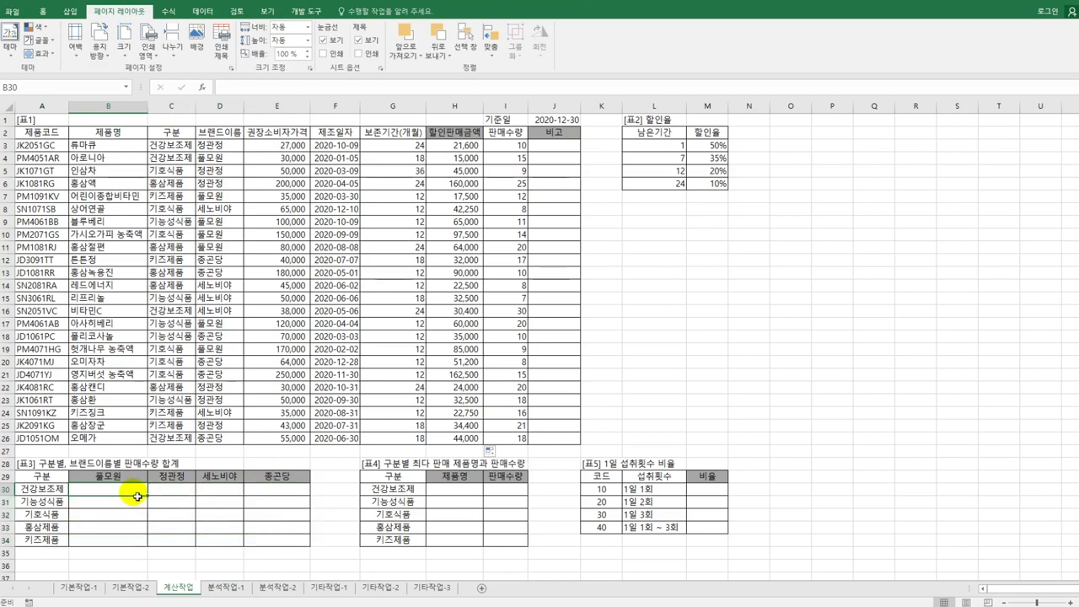
type("=s")
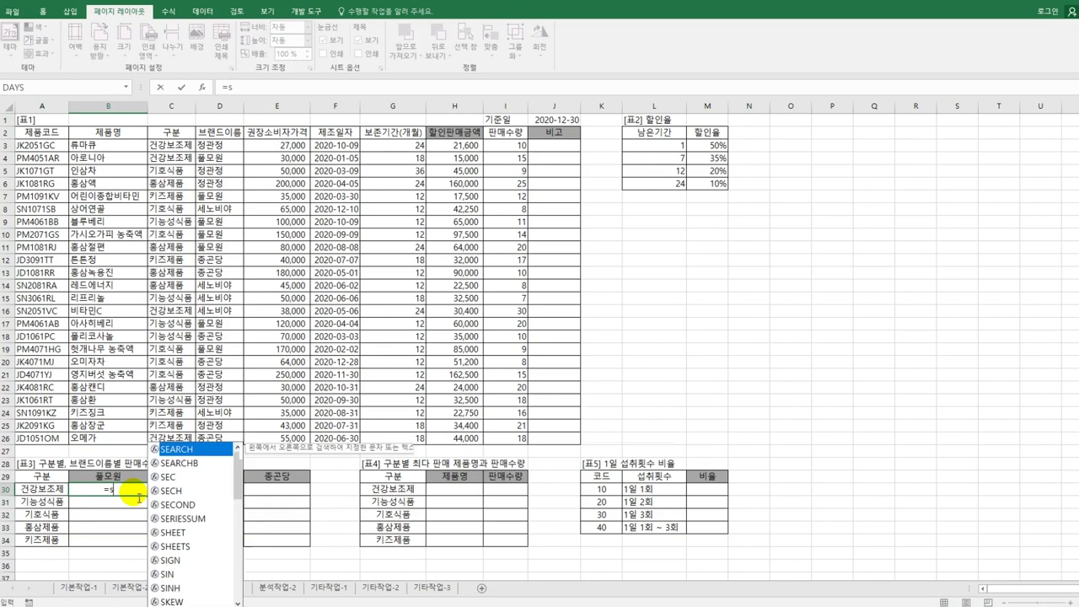
type("umifs")
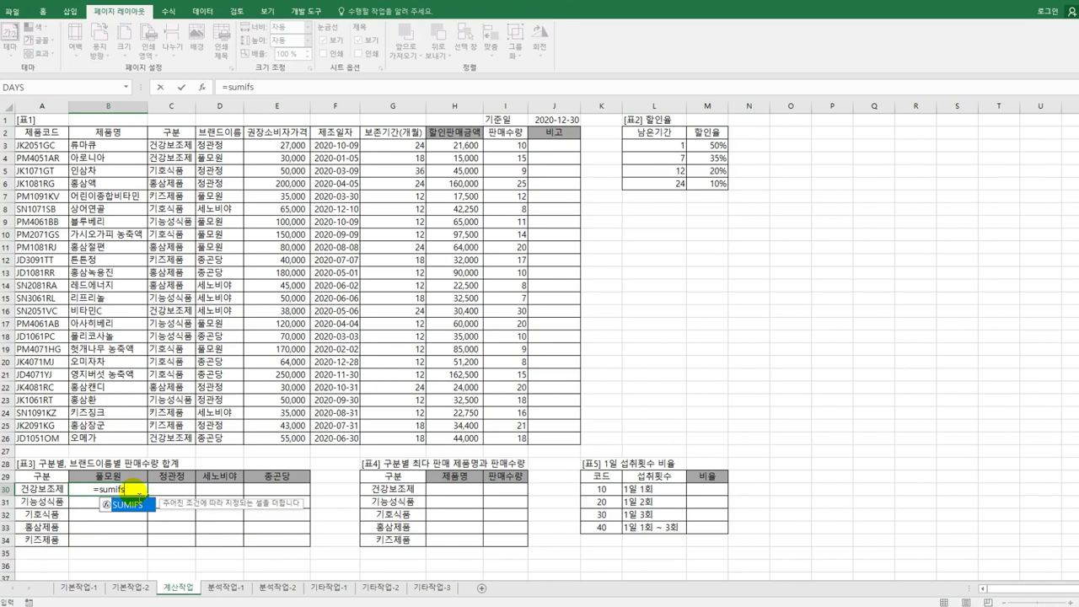
double_click(135, 506)
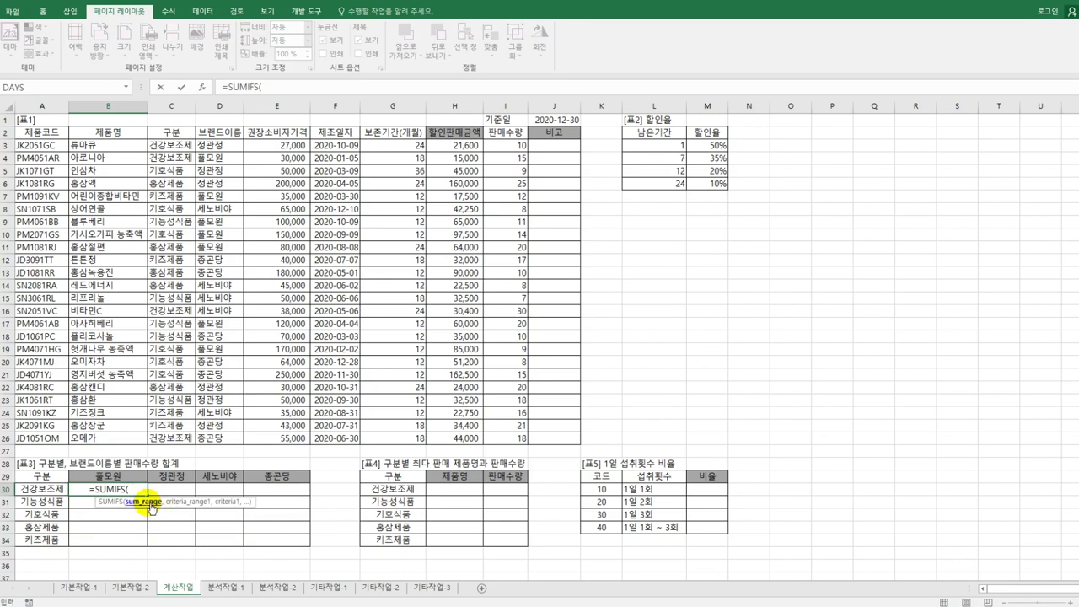
left_click_drag(495, 145, 510, 439)
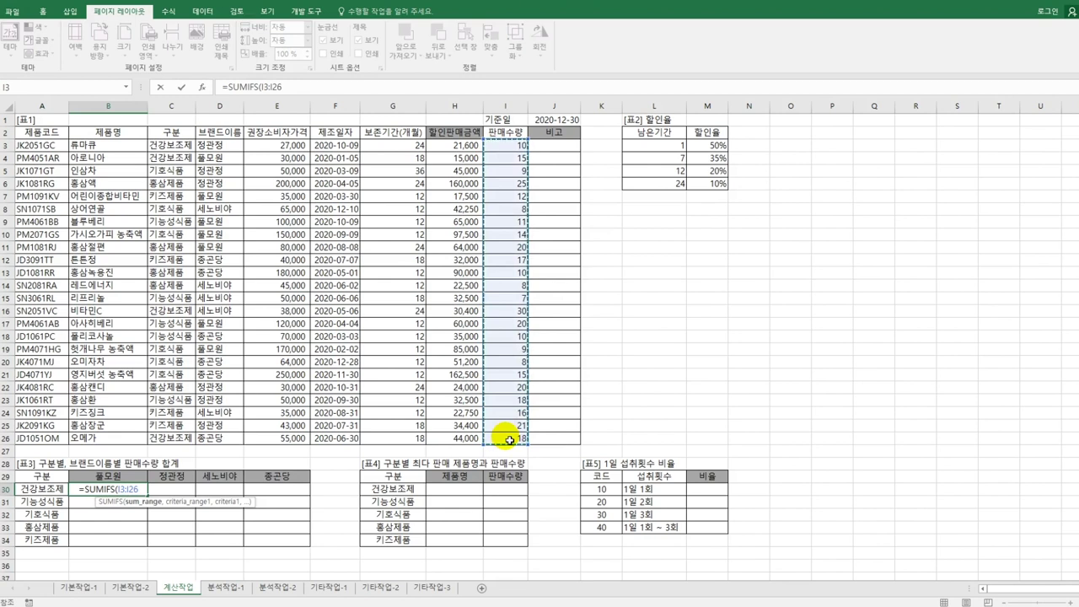
key("F4")
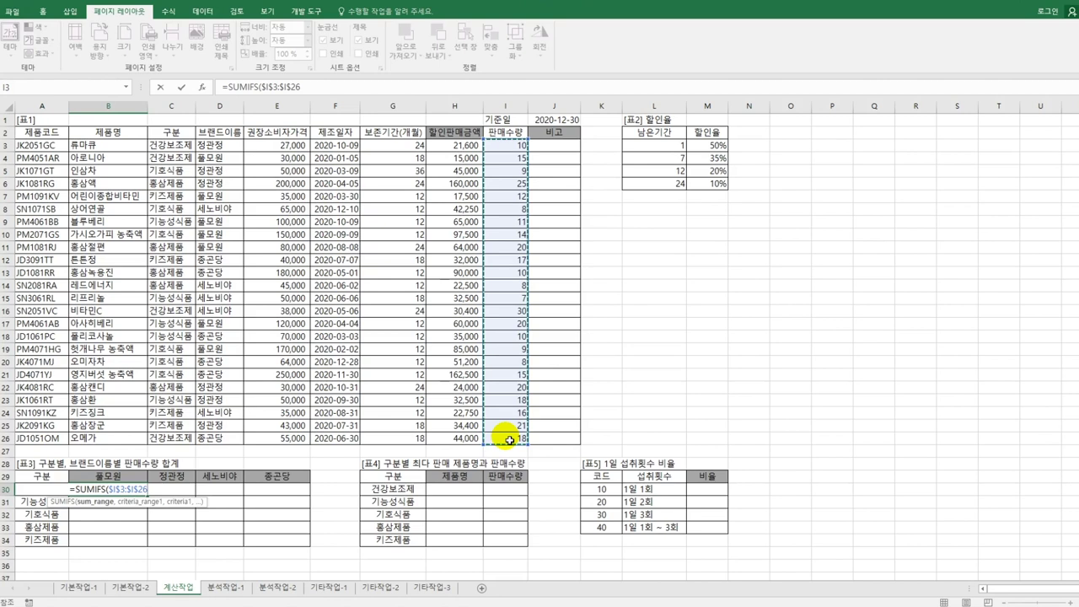
type(",")
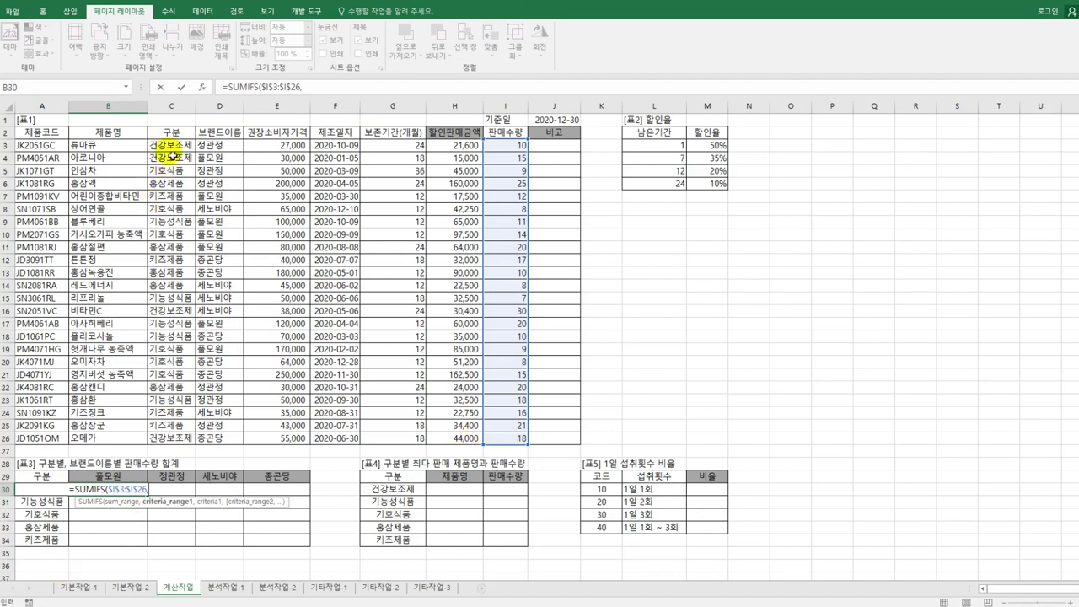
Add the first SUMIFS condition in B30: the 구분 range $C$3:$C$26 matched against the column-locked reference $A30.
left_click_drag(172, 146, 187, 437)
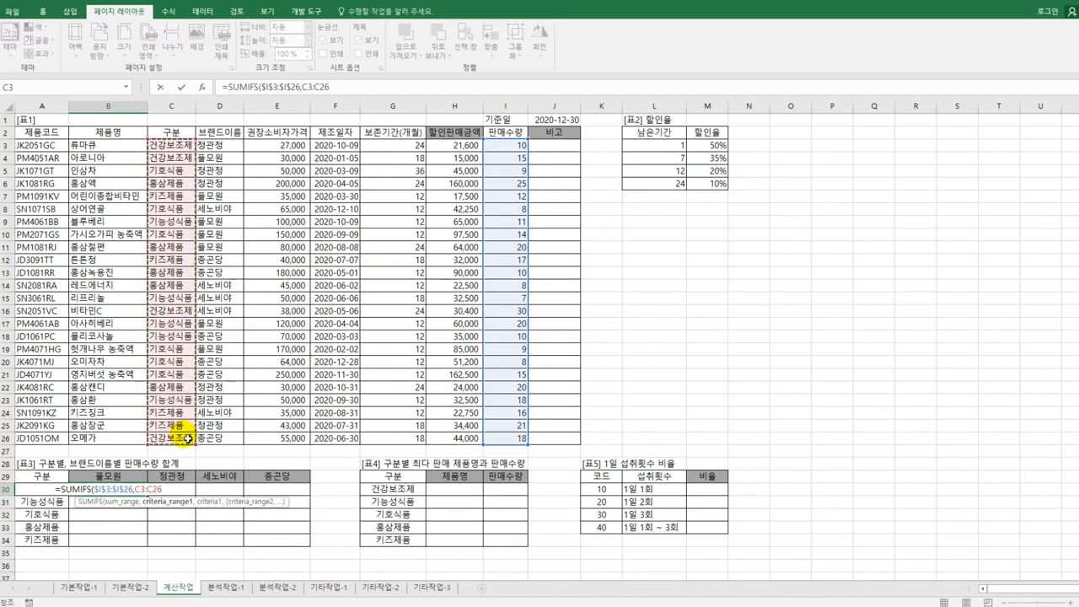
key("F4")
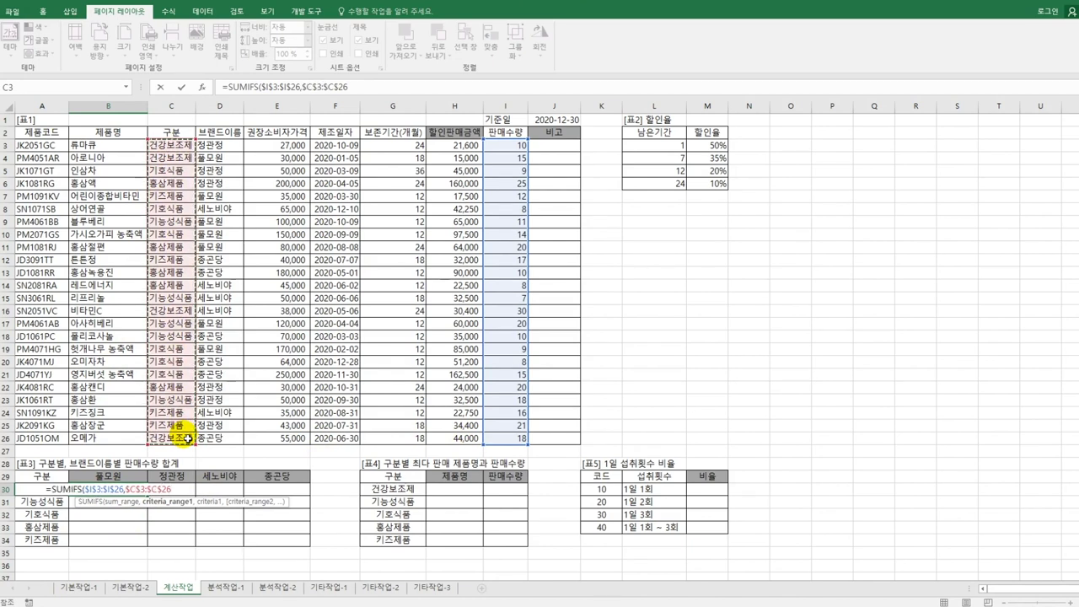
type(",")
key("Left")
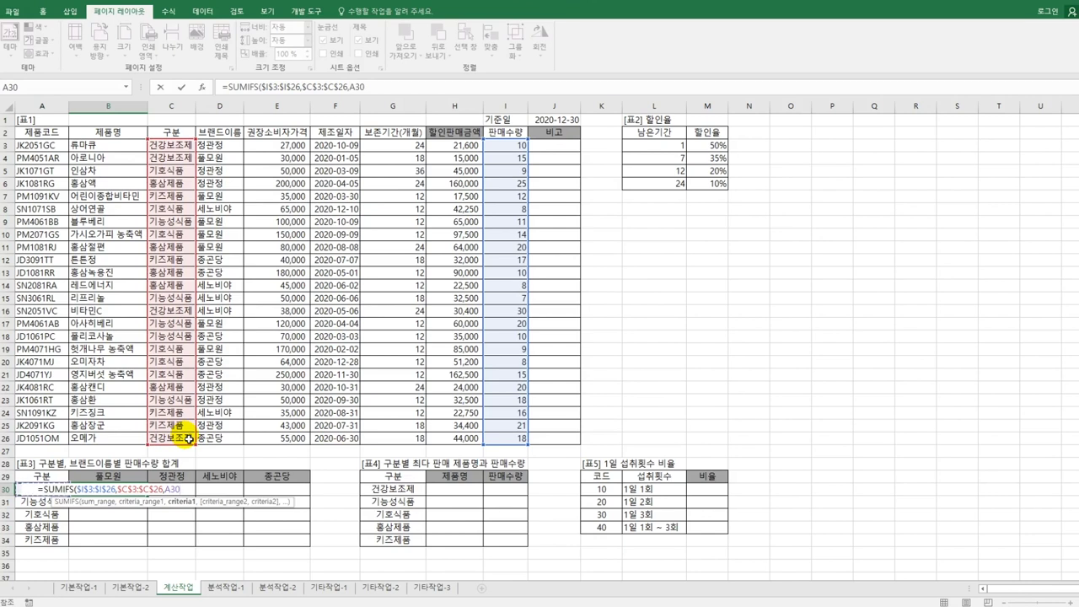
key("F4")
key("F4")
key("F4")
key("F4")
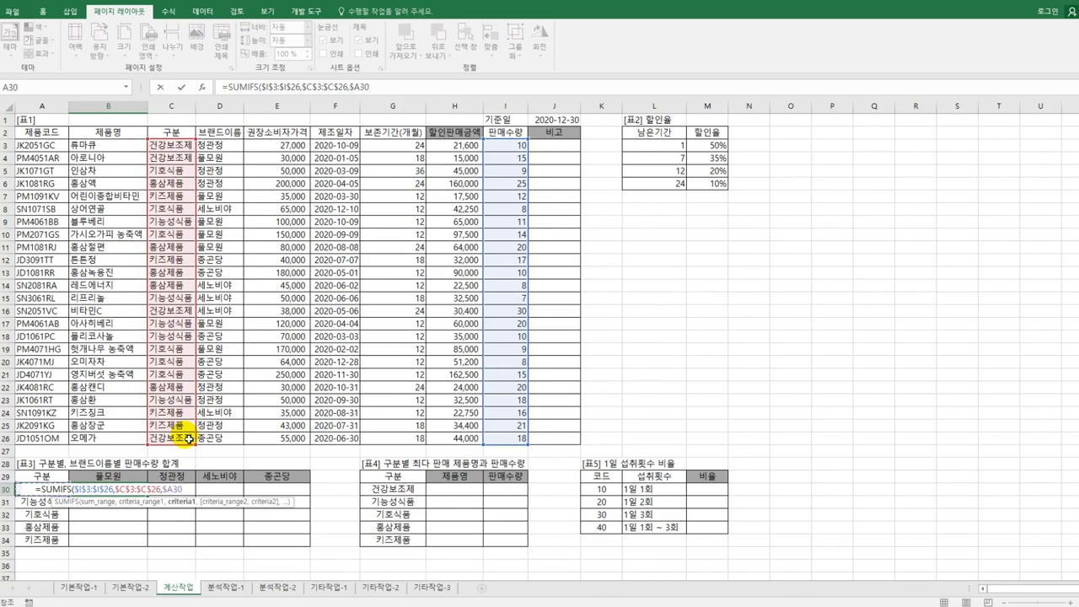
type(",")
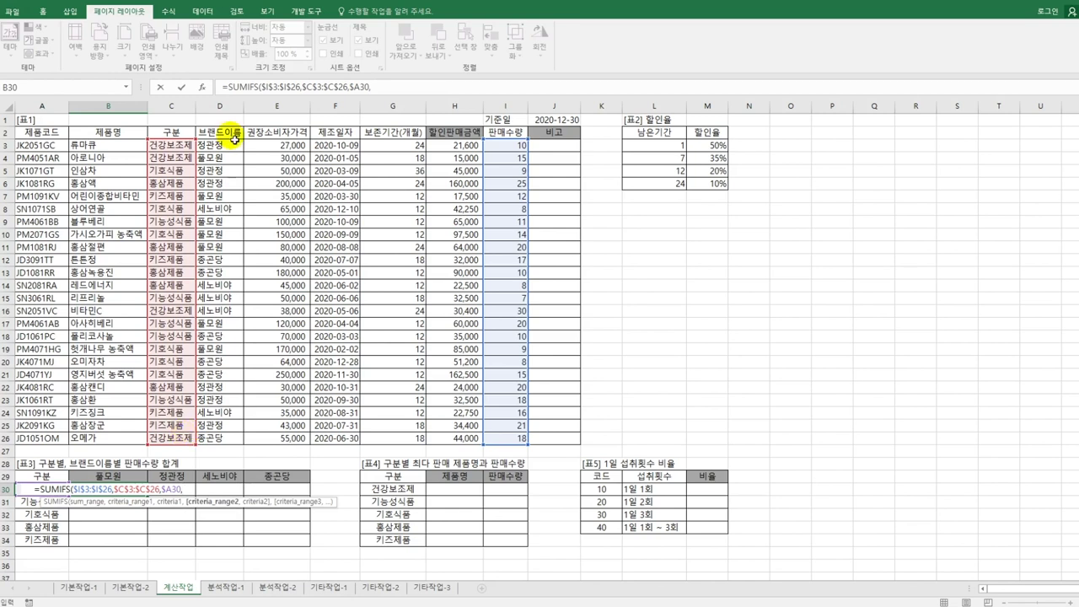
Complete B30's SUMIFS with the 브랜드이름 range $D$3:$D$26 and criterion B$29, and fill the formula across B30:E34.
left_click_drag(234, 149, 221, 437)
key("F4")
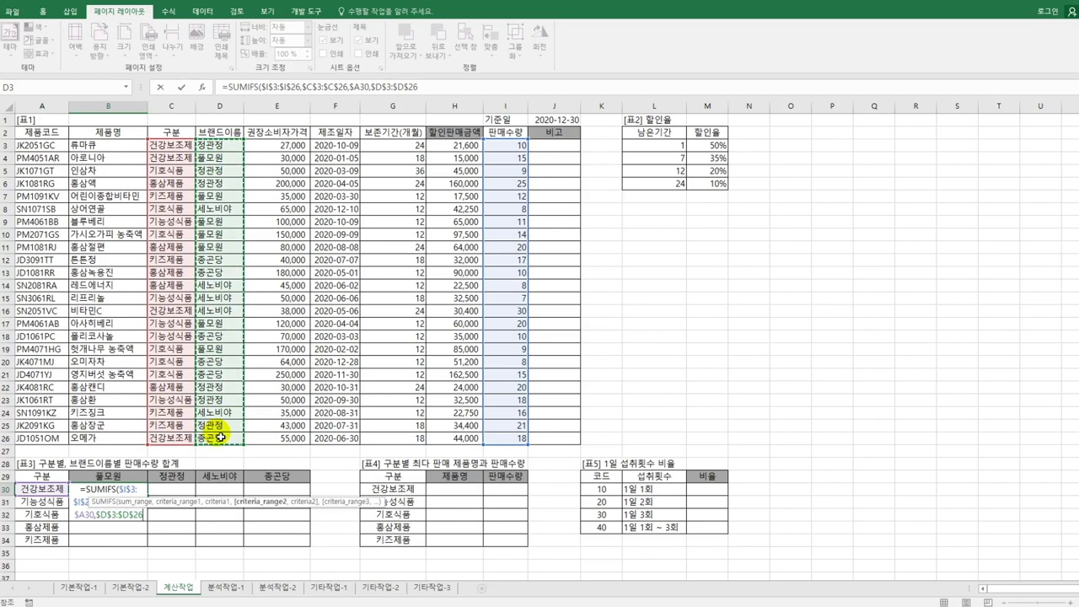
type(",")
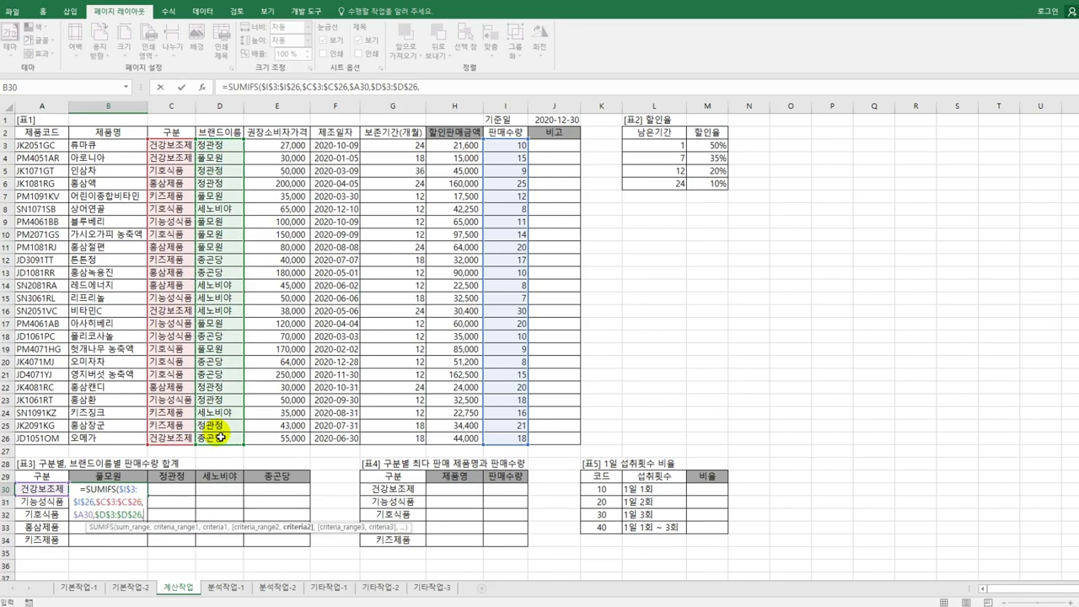
left_click(129, 477)
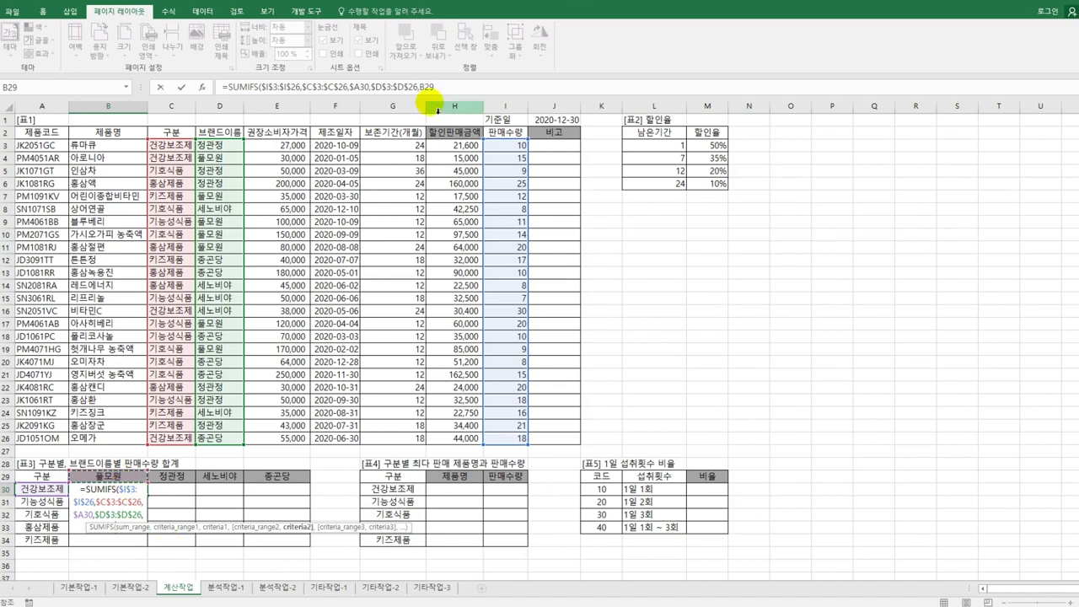
left_click(433, 88)
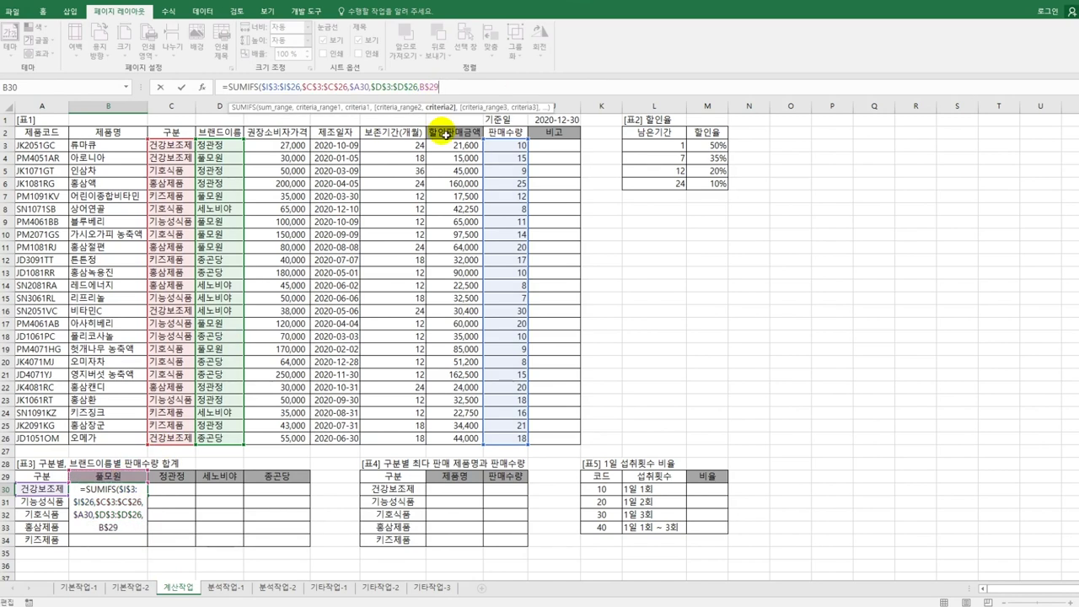
key("End")
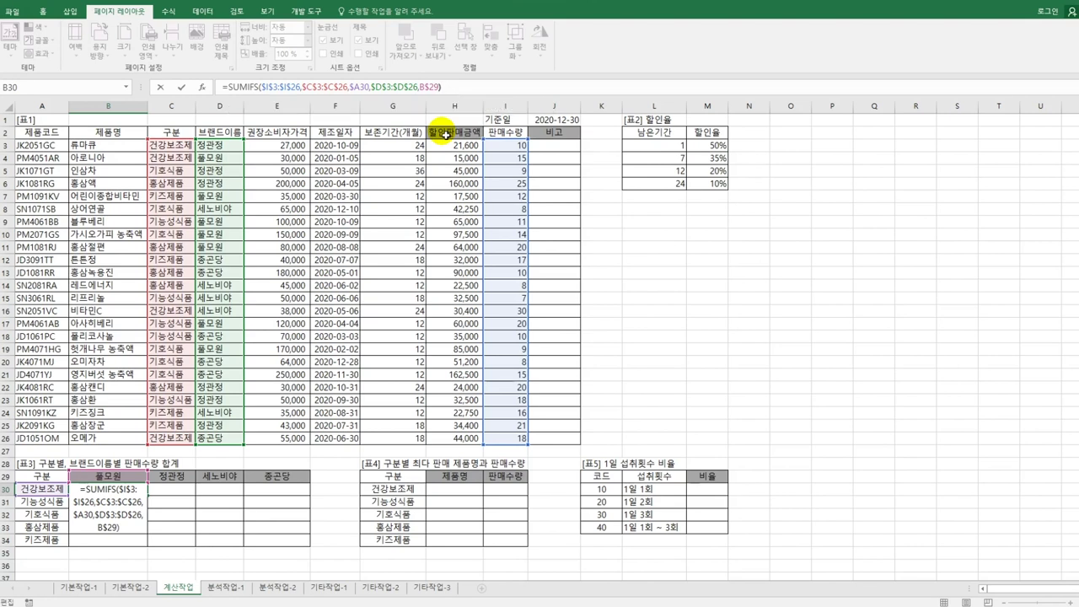
key("Return")
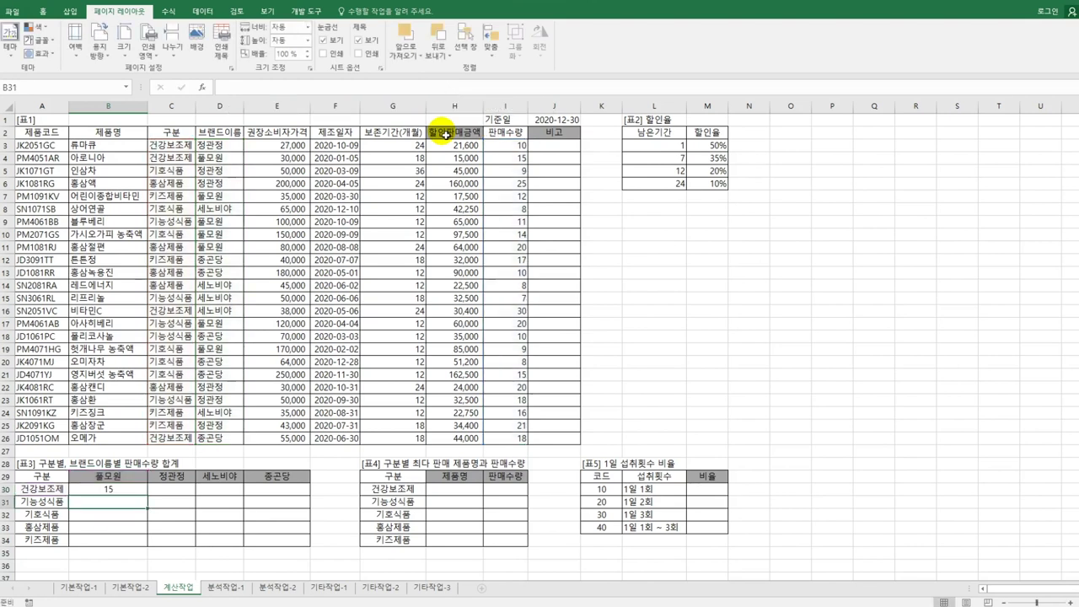
left_click(140, 490)
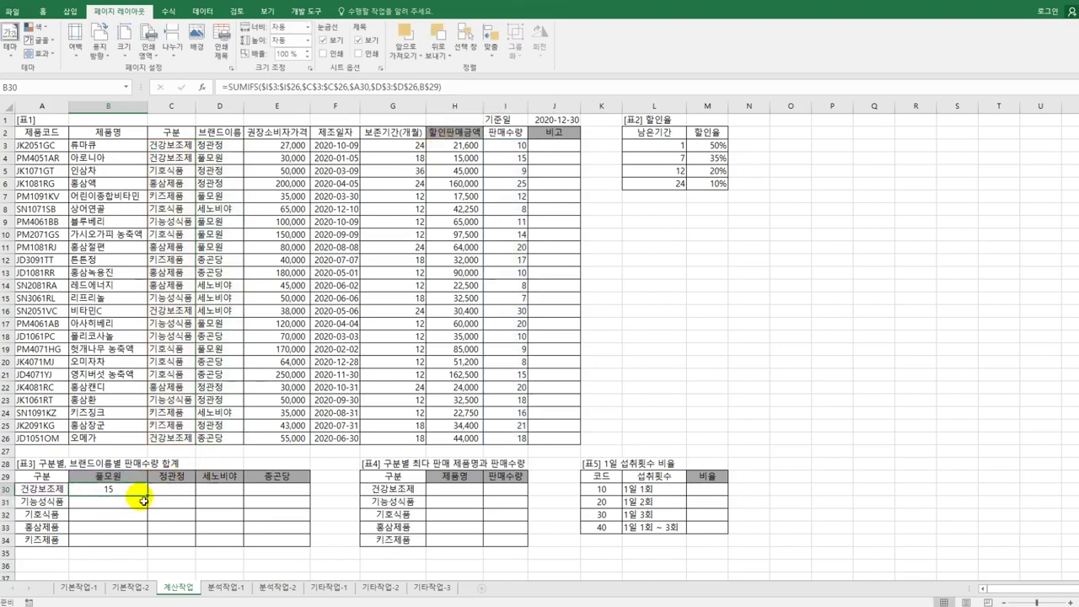
left_click_drag(151, 500, 290, 544)
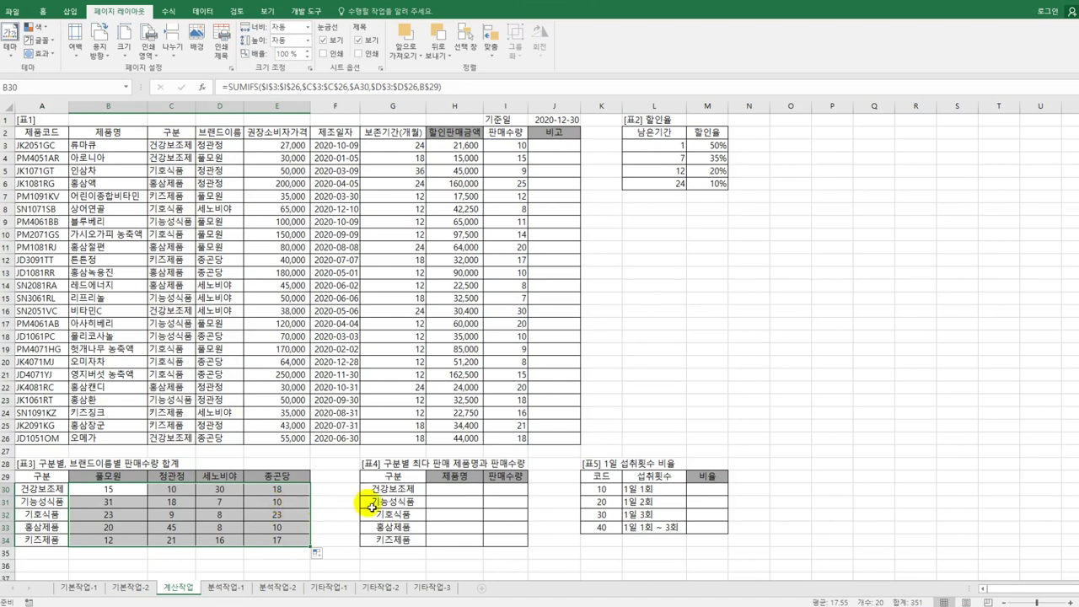
Start an INDEX formula in H30 of 표4 with the absolute 제품명 range $B$3:$B$26 as the array.
left_click(478, 490)
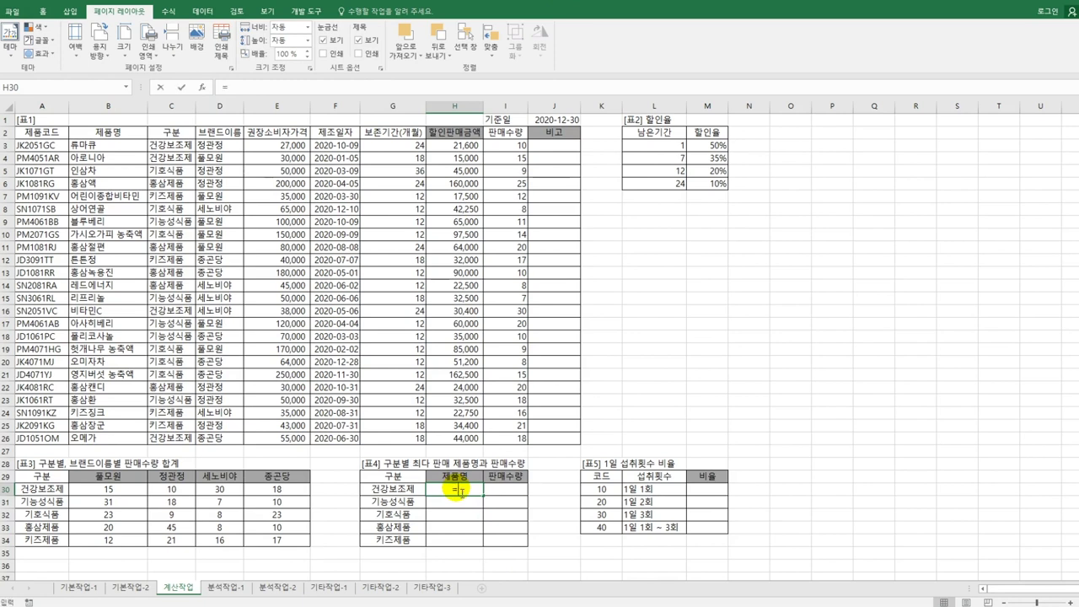
type("=in")
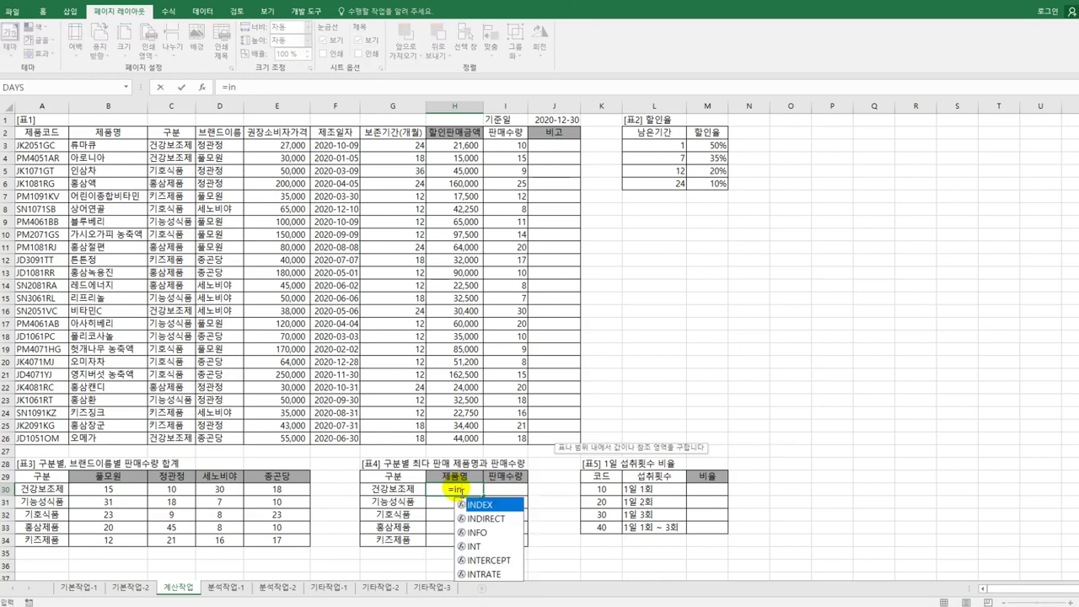
key("Tab")
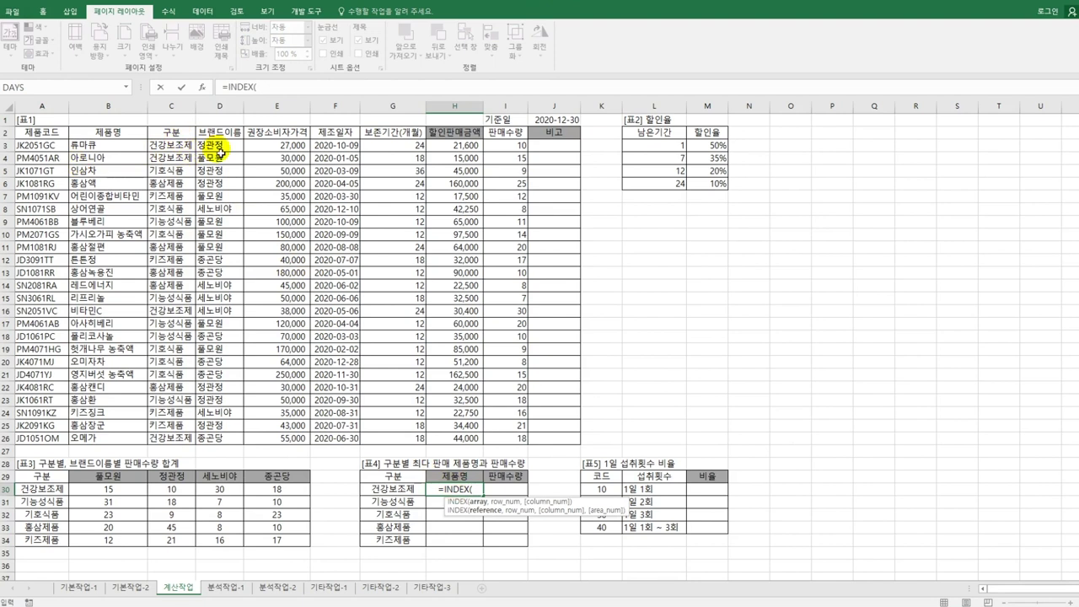
left_click(127, 149)
left_click_drag(127, 155, 142, 440)
key("F4")
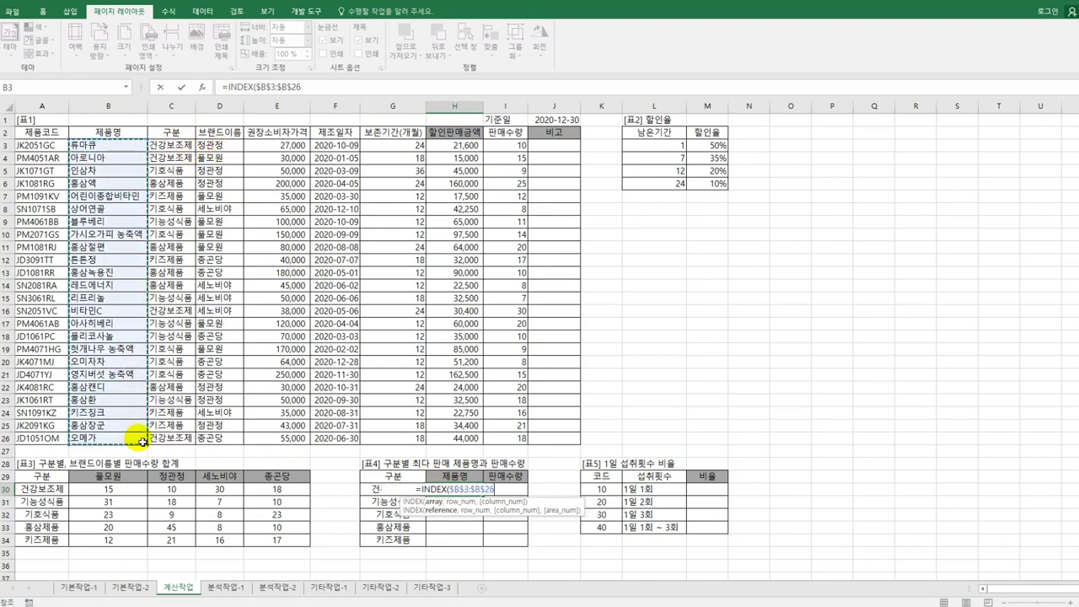
type(",")
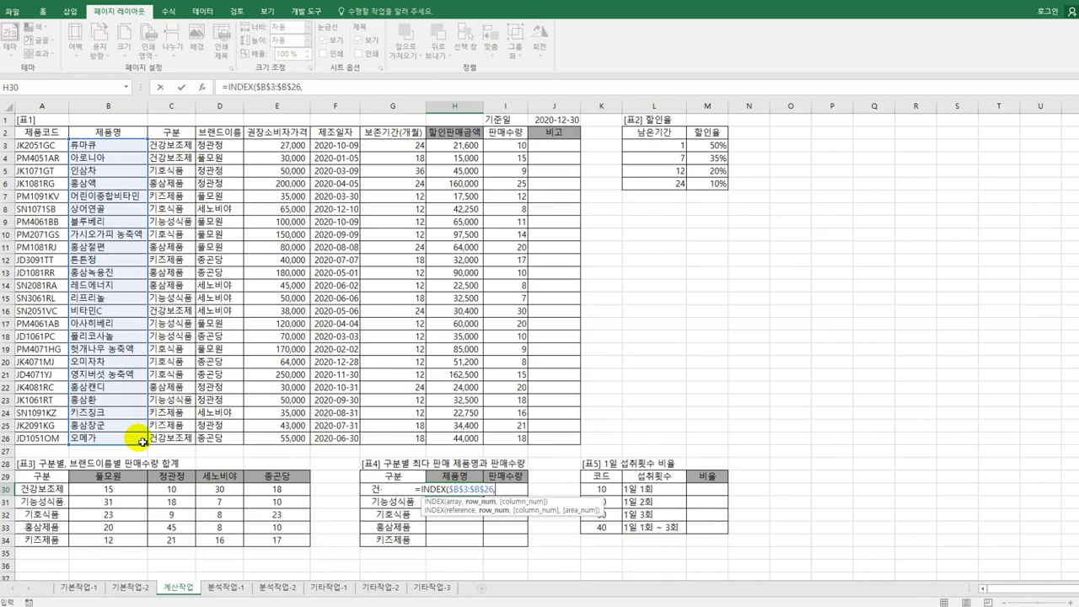
Nest MATCH and MAX as H30's row number, beginning with the condition that 구분 range $C$3:$C$26 equals G30.
type("MATCH(")
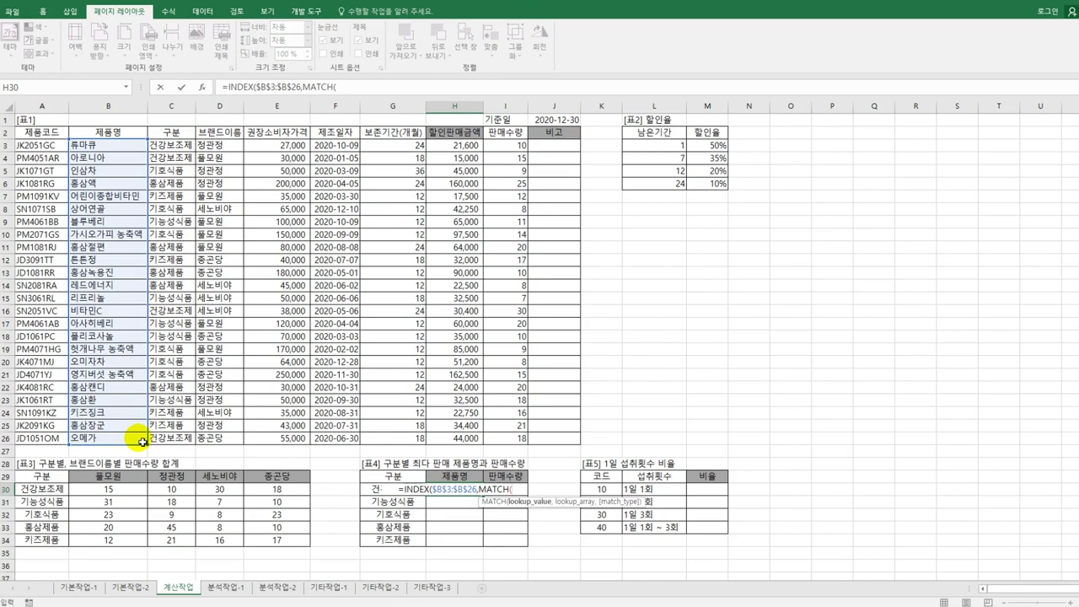
type("max(")
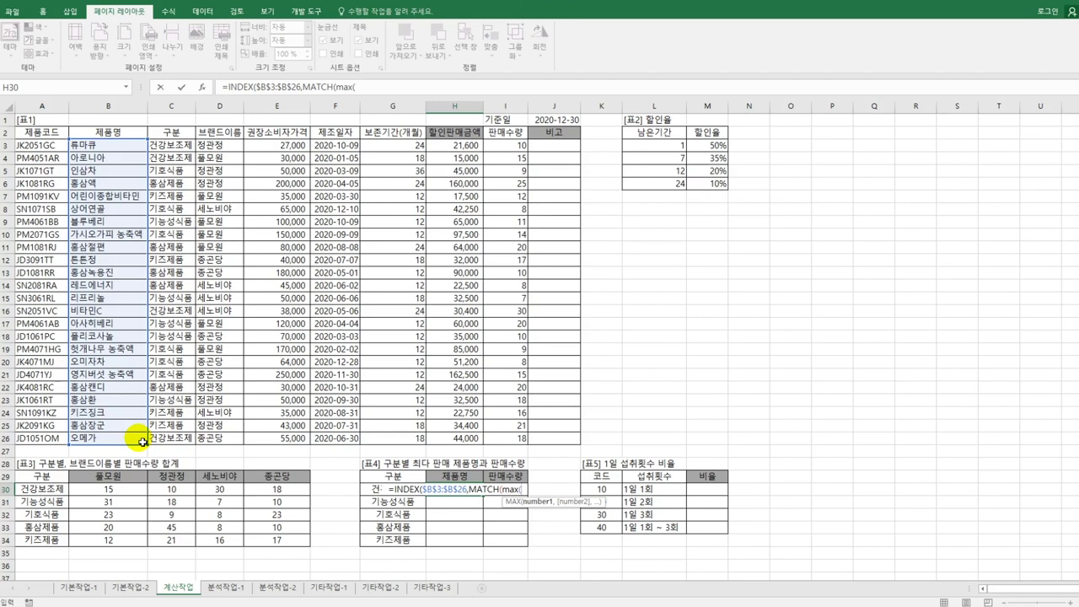
type("(")
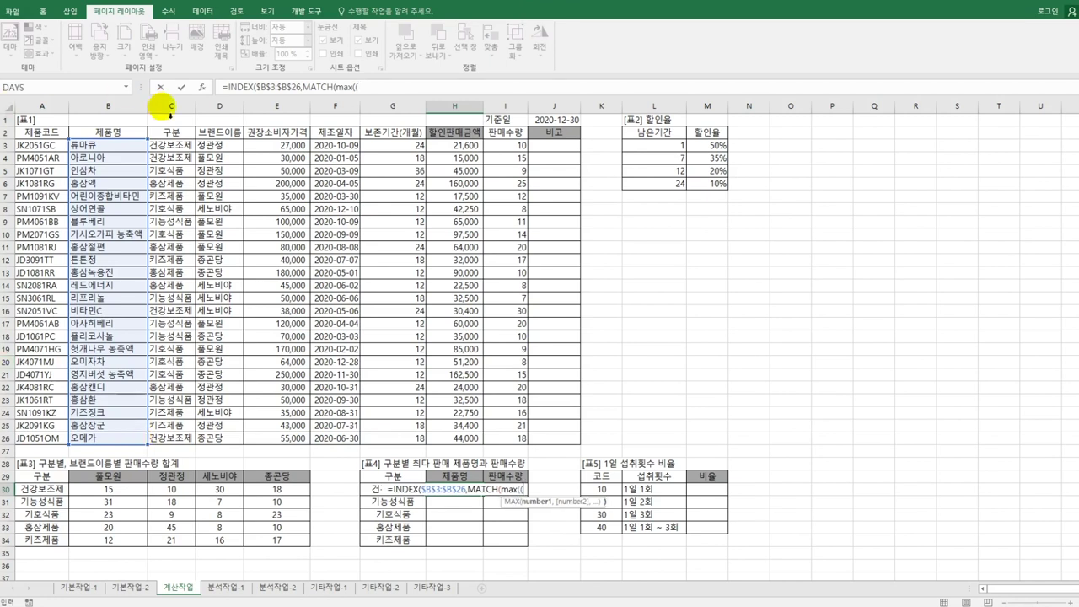
left_click_drag(172, 145, 172, 440)
key("F4")
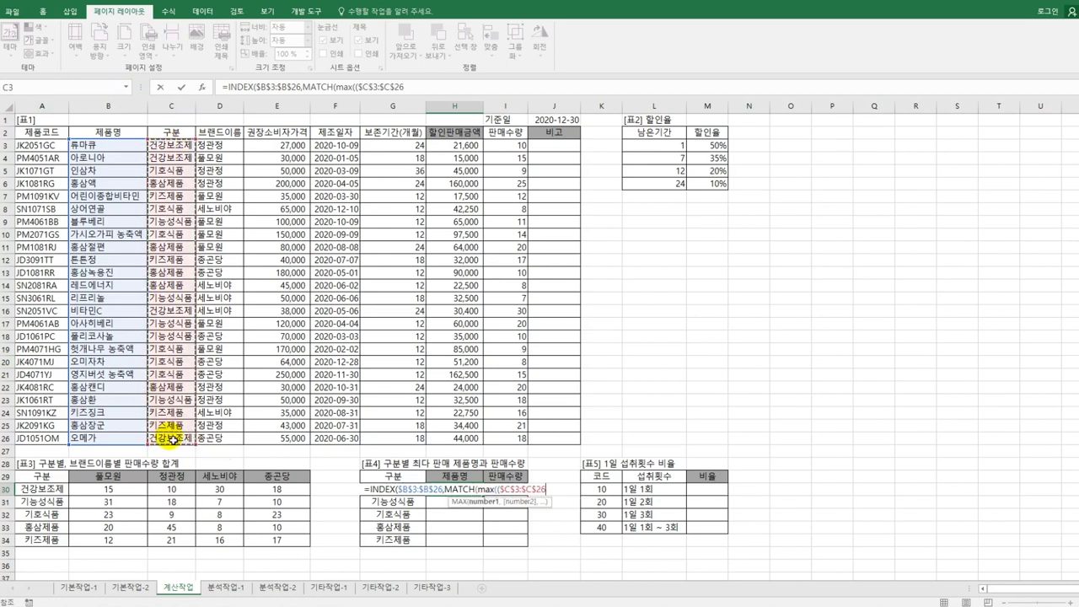
type("=")
key("Left")
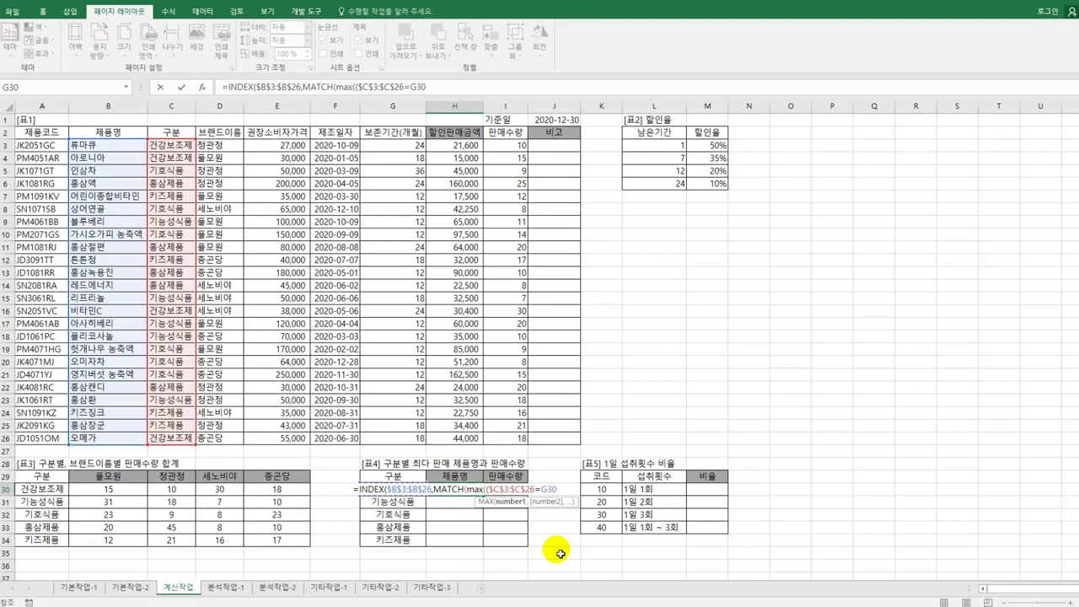
Multiply the 구분 condition in H30's MAX by the absolute 판매수량 range $I$3:$I$26 and close the MAX function.
type(")*")
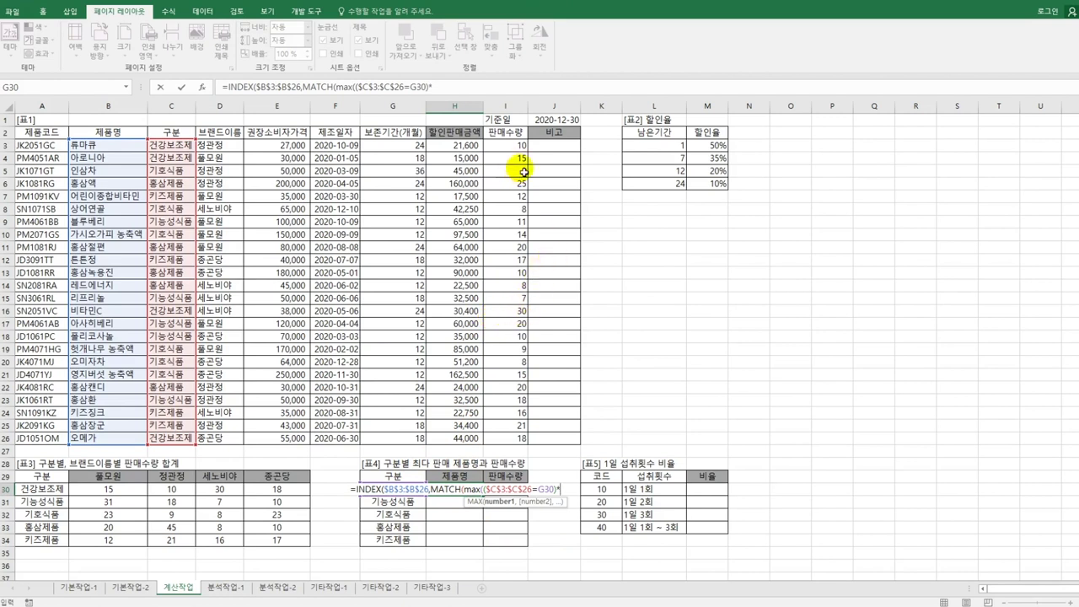
left_click_drag(517, 147, 518, 439)
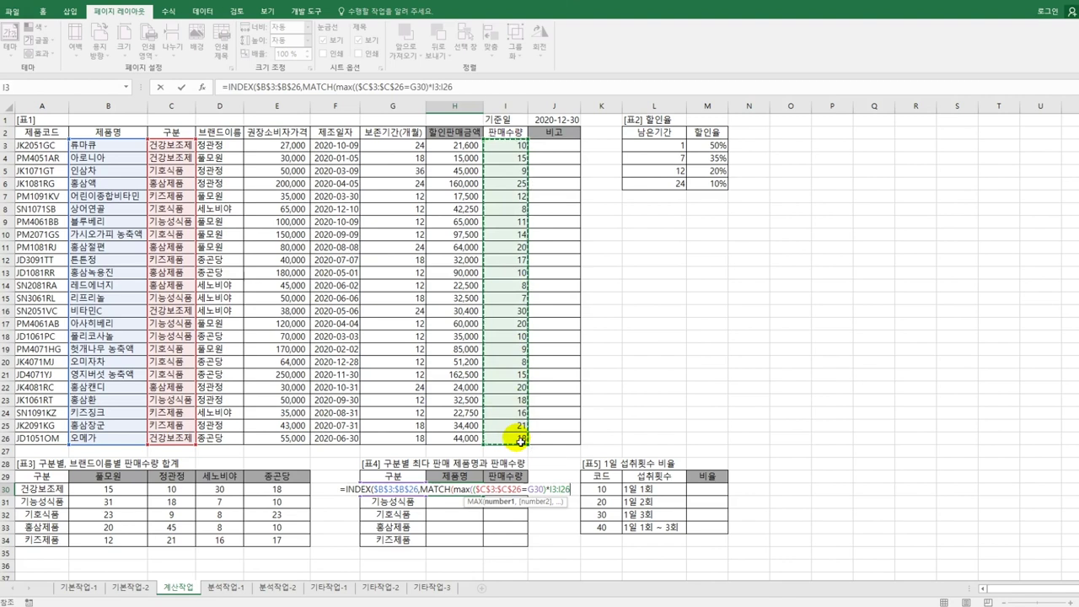
key("F4")
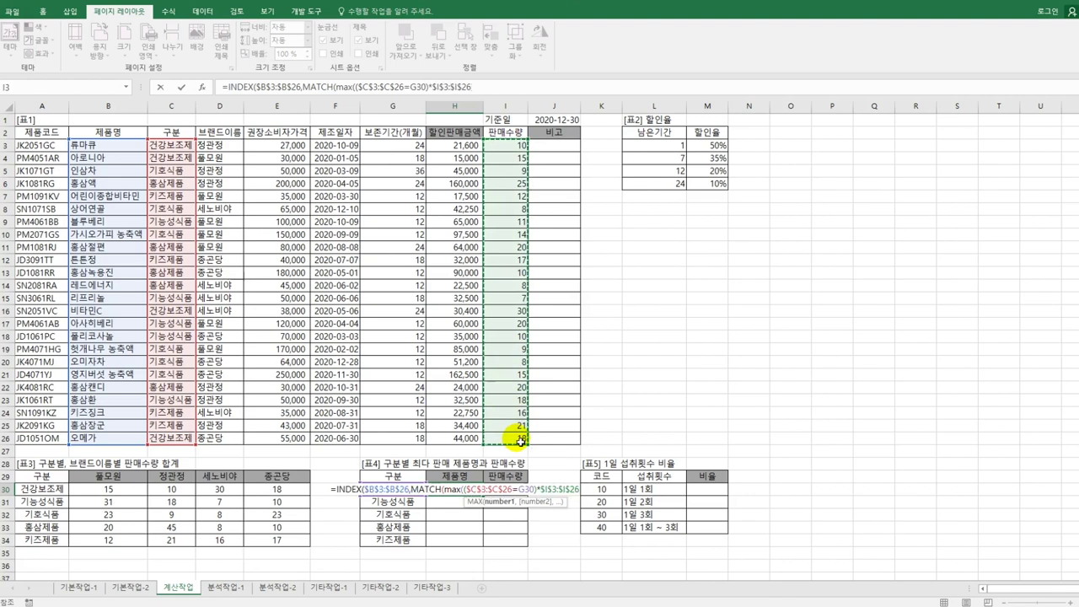
type(")")
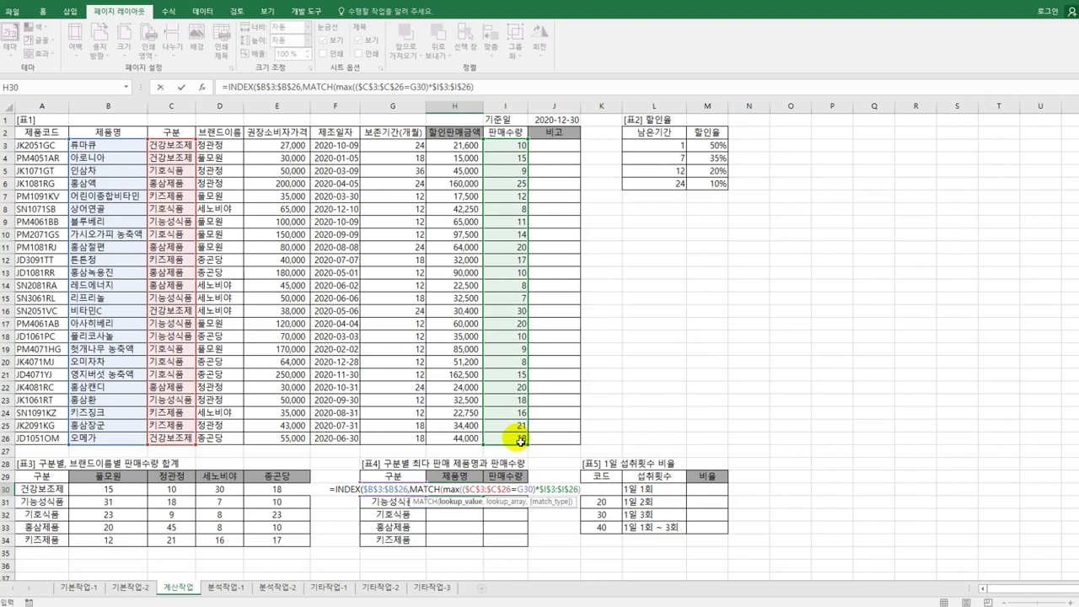
Complete H30's MATCH with the lookup array ($C$3:$C$26=G30)*$I$3:$I$26 and match type 0, and close the INDEX formula.
type(",")
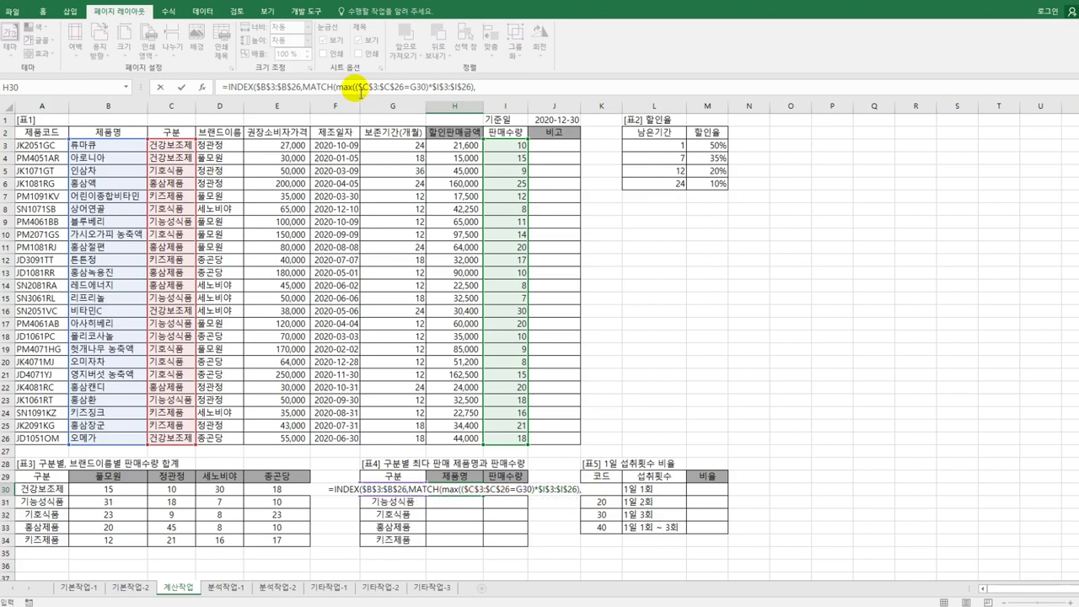
left_click_drag(357, 88, 479, 96)
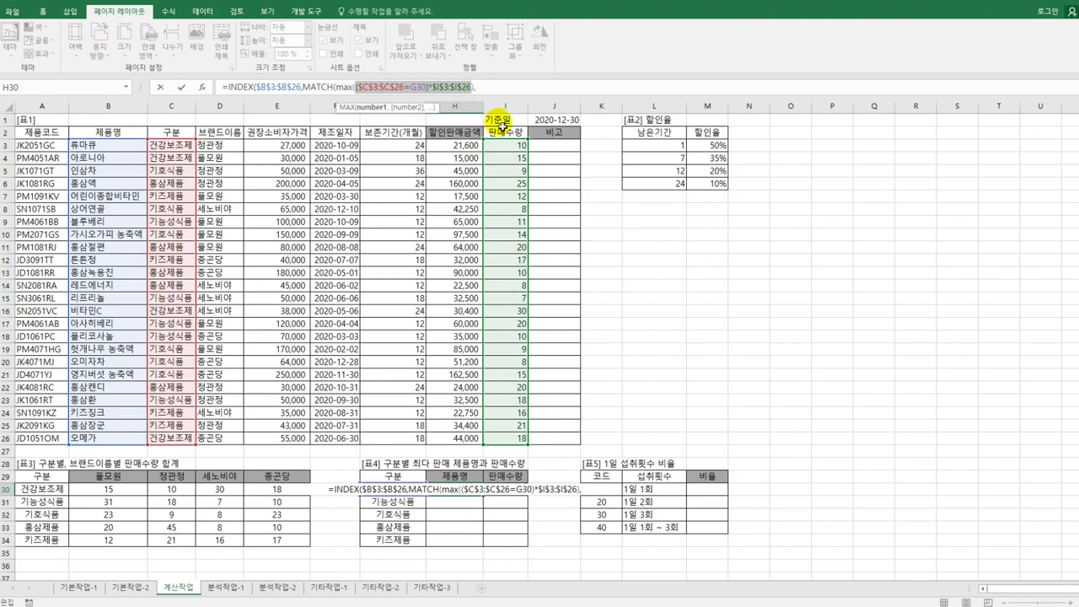
type("($C$3:$C$26=G30)*$I$3:$I$26")
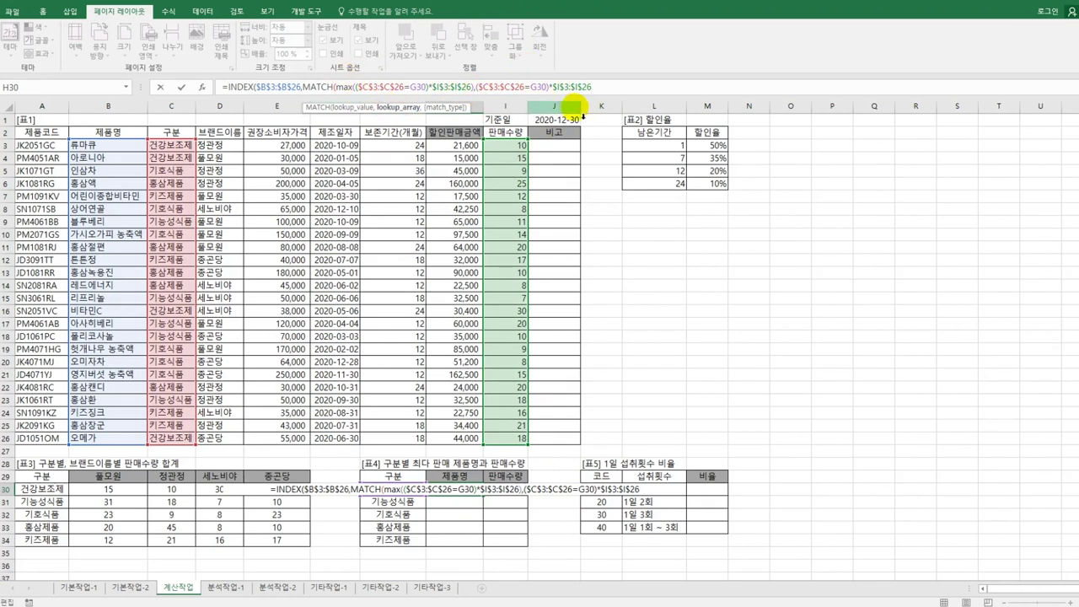
type(",")
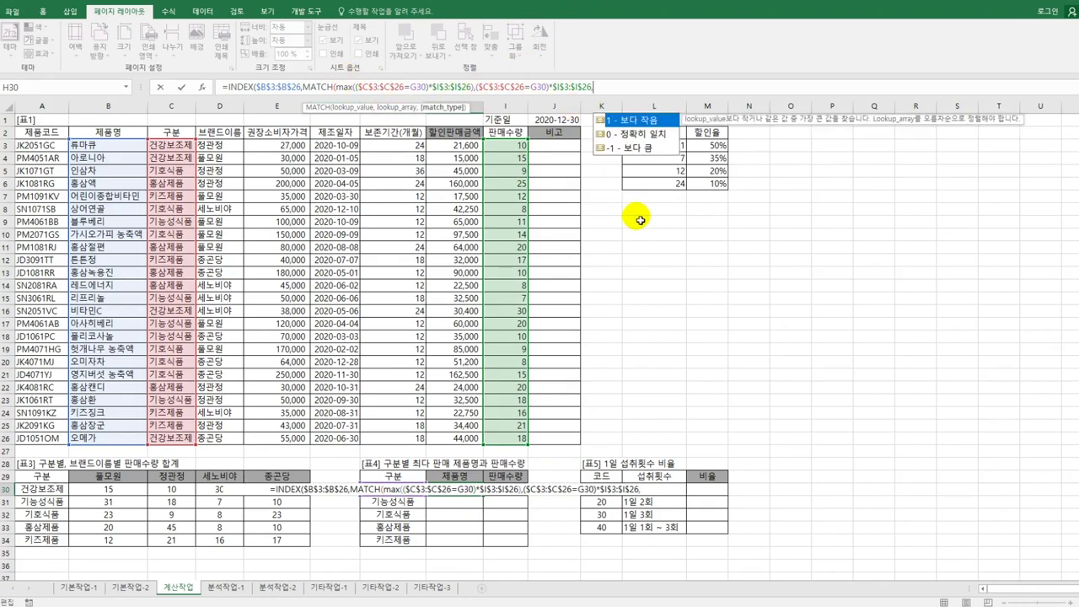
type("0")
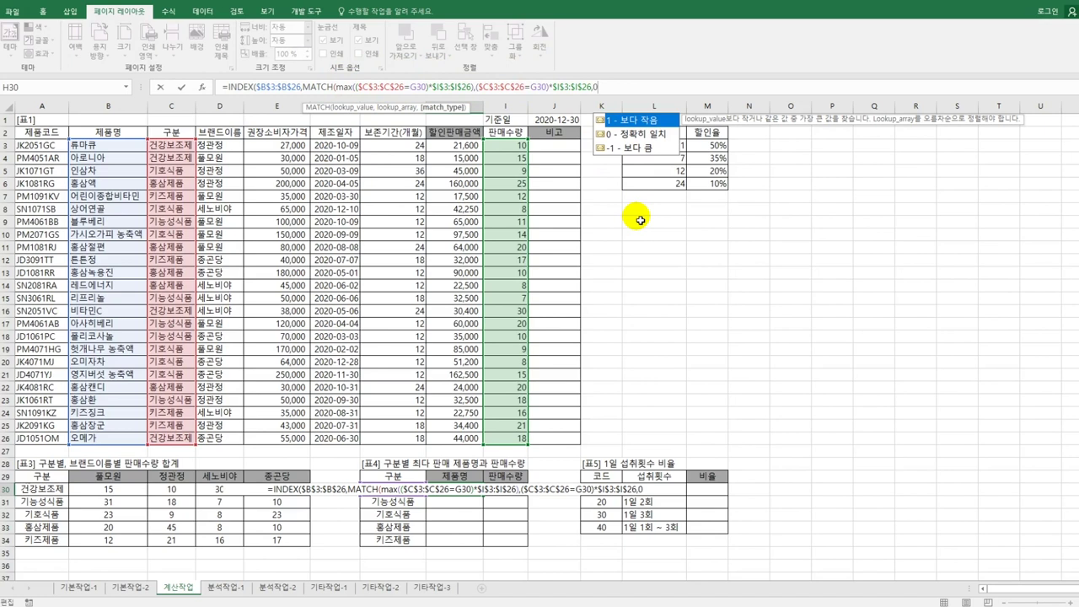
type(")")
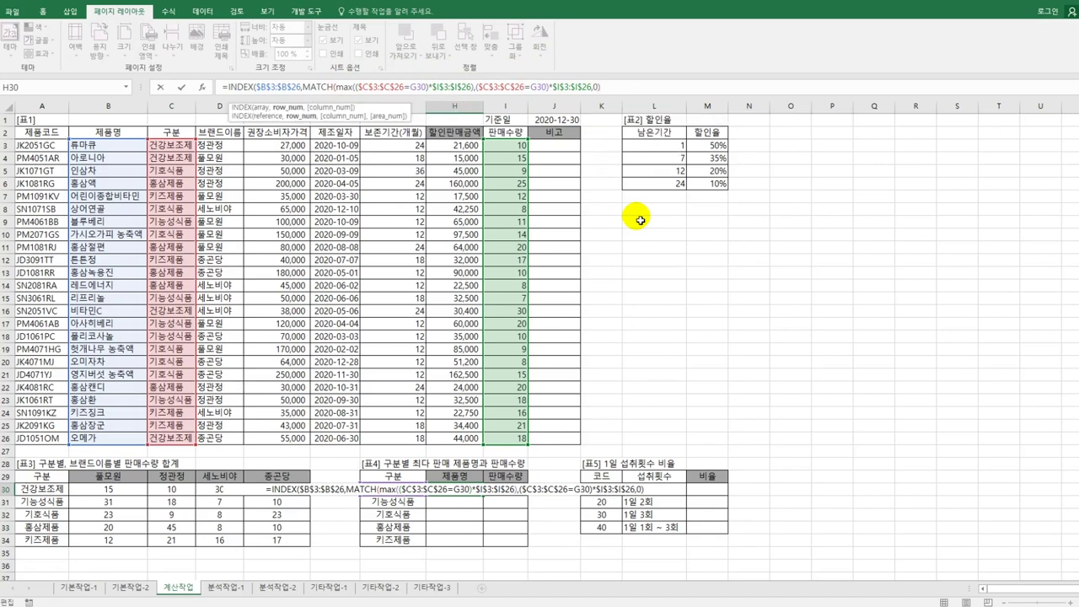
type(")")
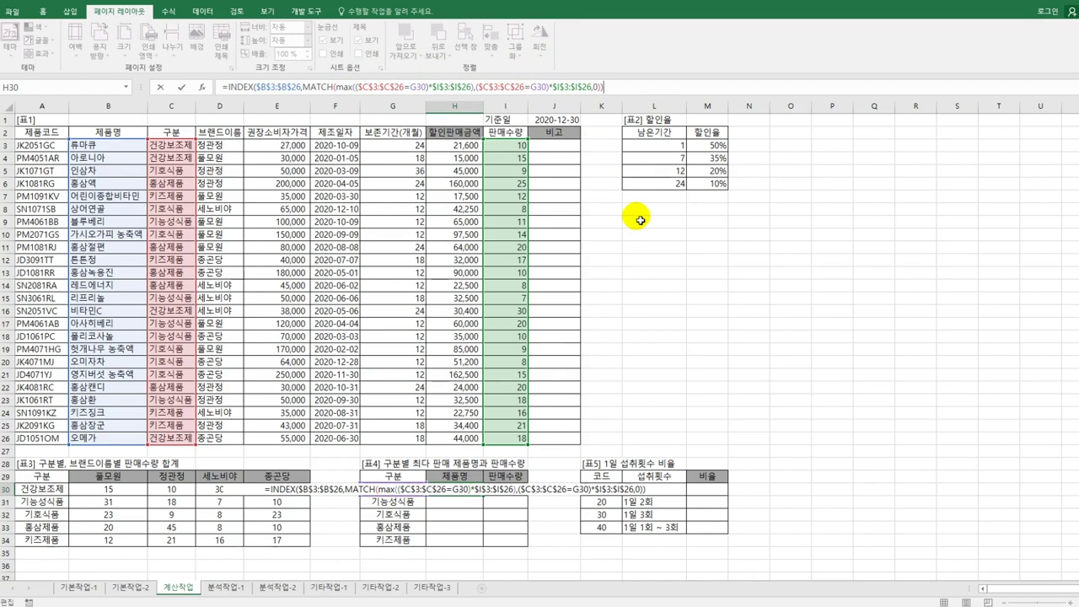
Enter H30 as an array formula filled down through H34, and auto-fit column H's width.
key("ctrl+shift+Return")
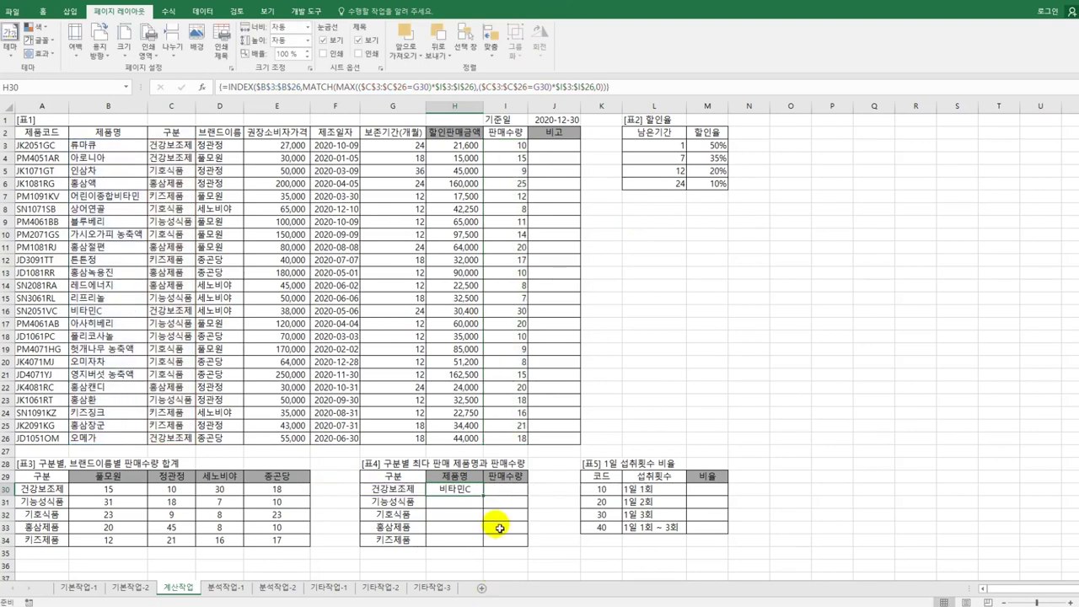
left_click_drag(484, 496, 491, 546)
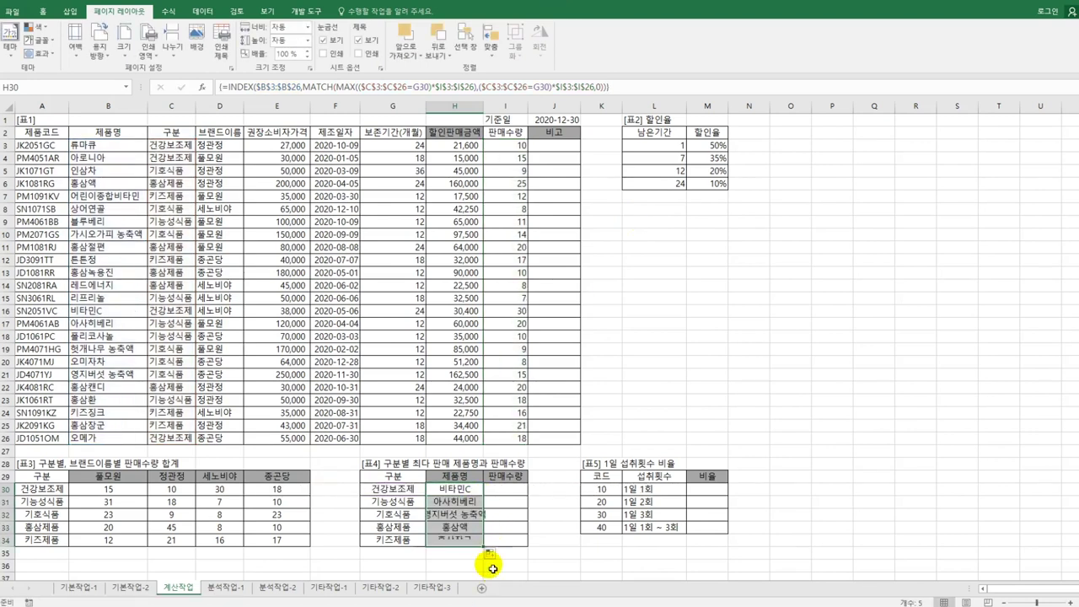
double_click(484, 106)
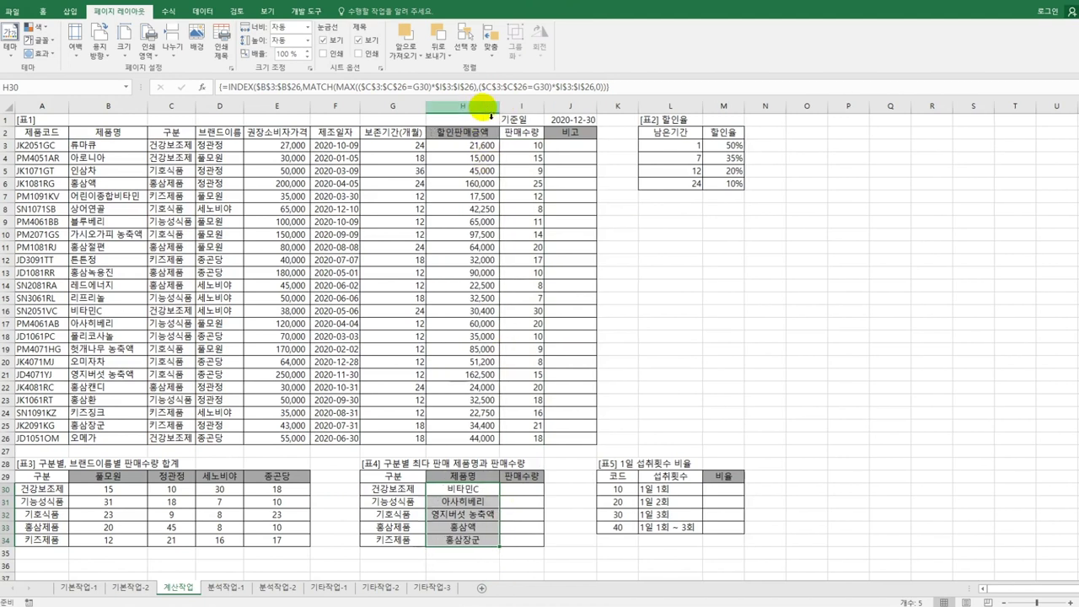
Start an INDEX formula in I30 of 표4 with the absolute 판매수량 range $I$3:$I$26 as the array.
left_click(524, 497)
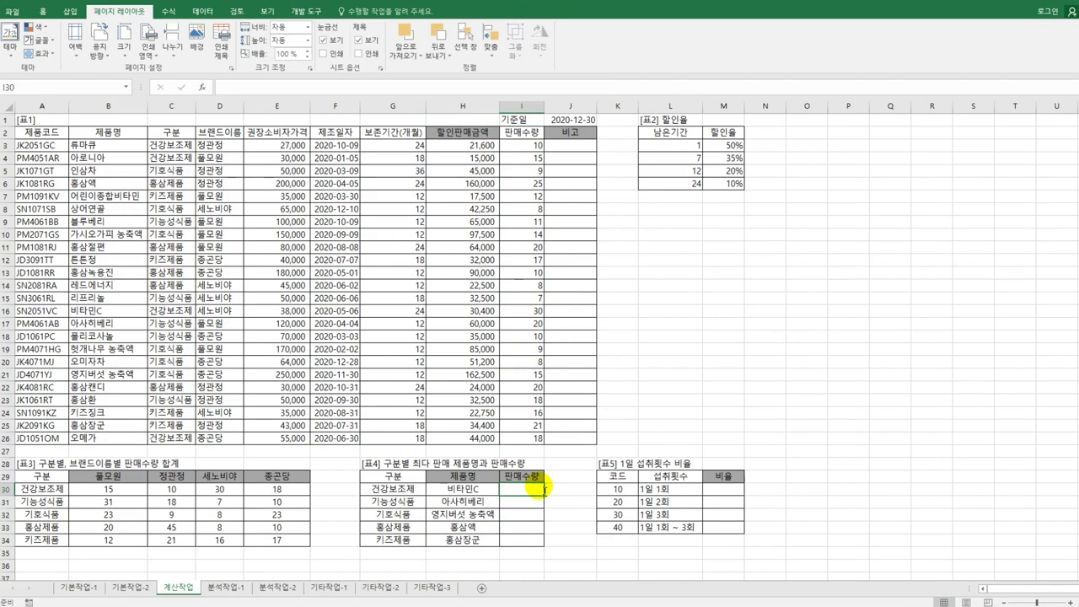
type("=")
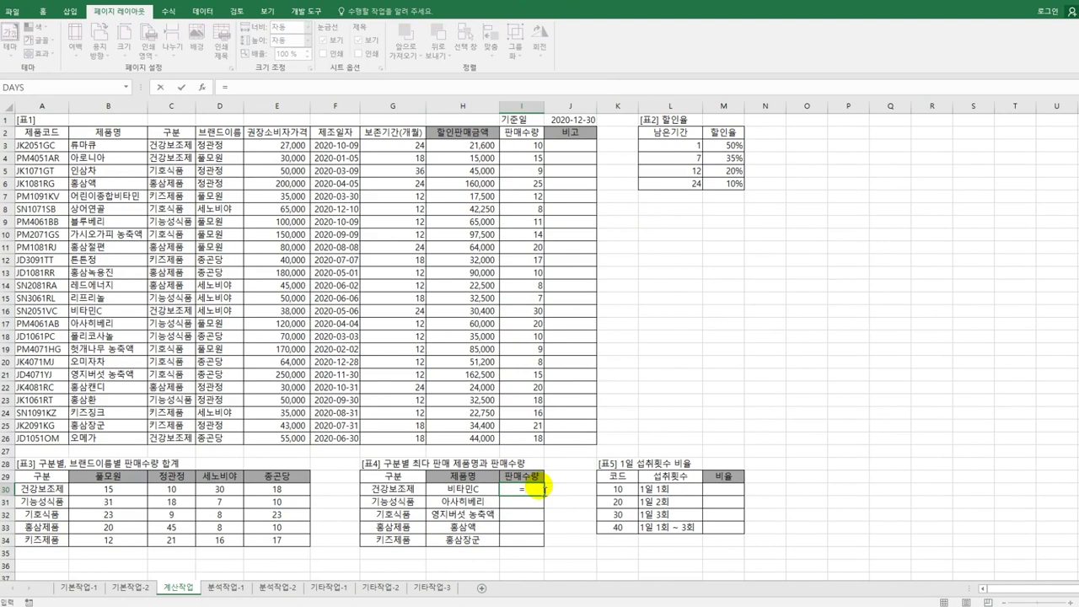
type("INDEX(")
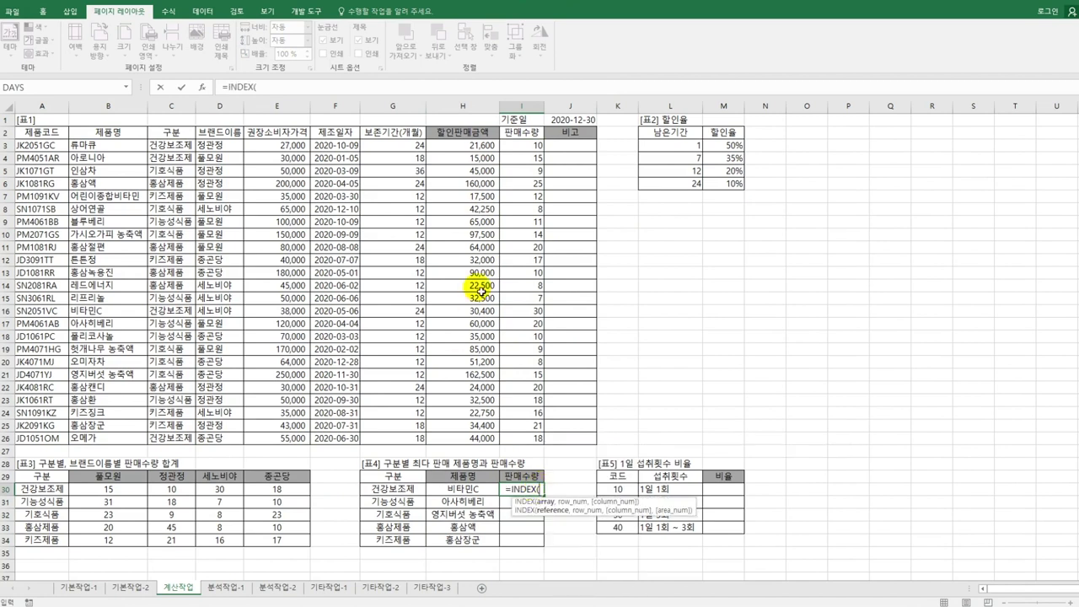
left_click_drag(527, 150, 514, 445)
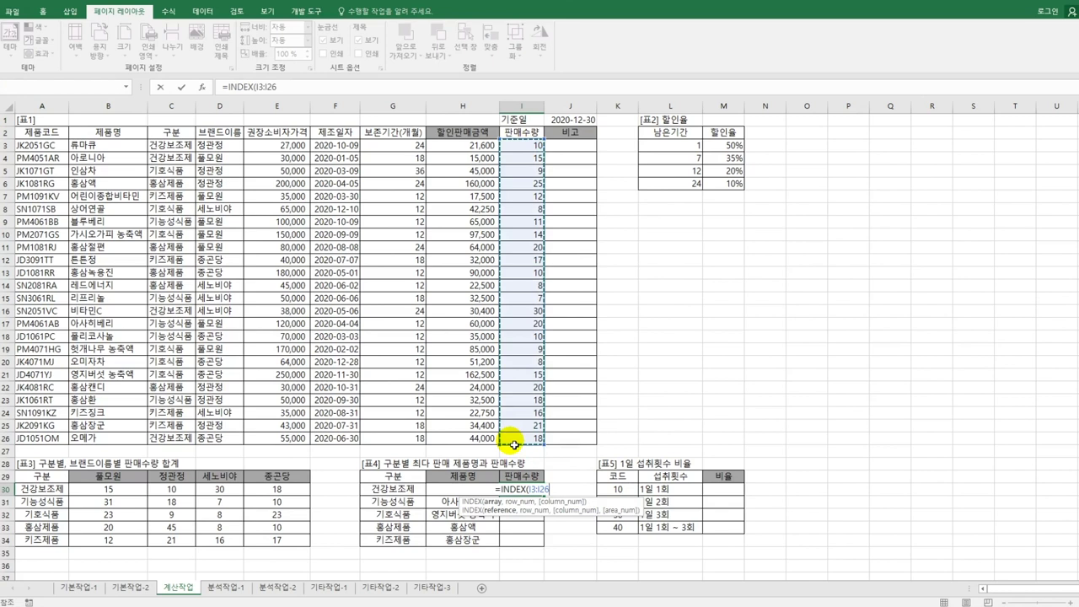
key("F4")
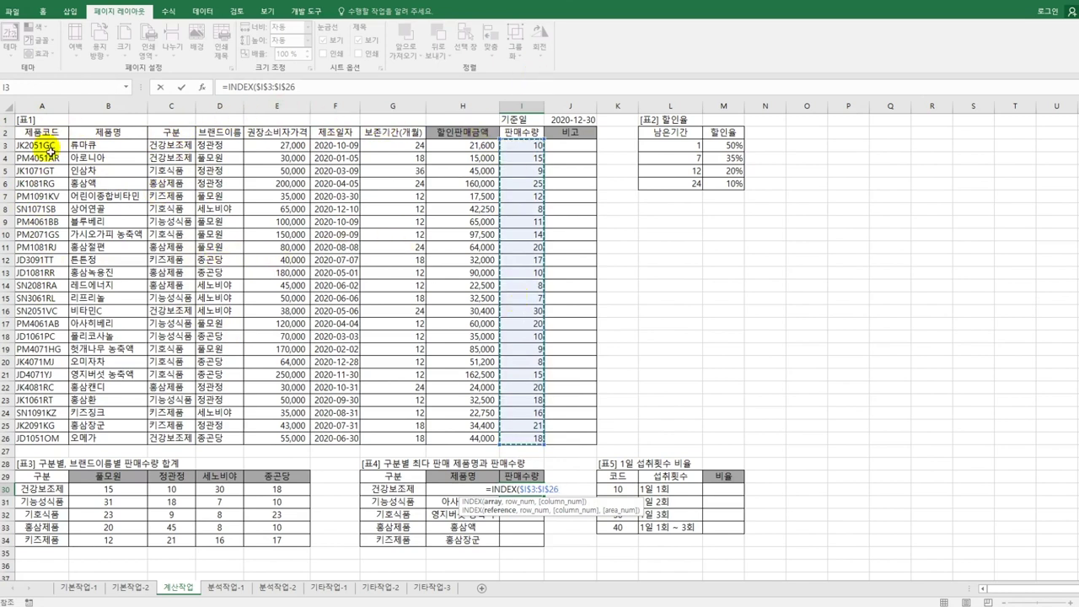
left_click_drag(49, 146, 517, 440)
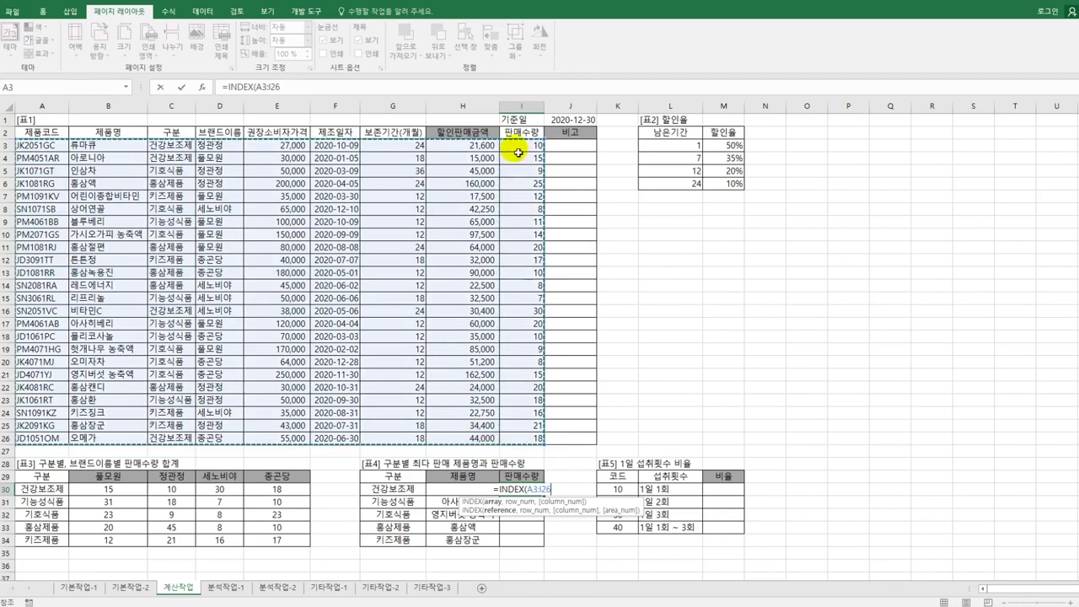
left_click_drag(516, 147, 525, 442)
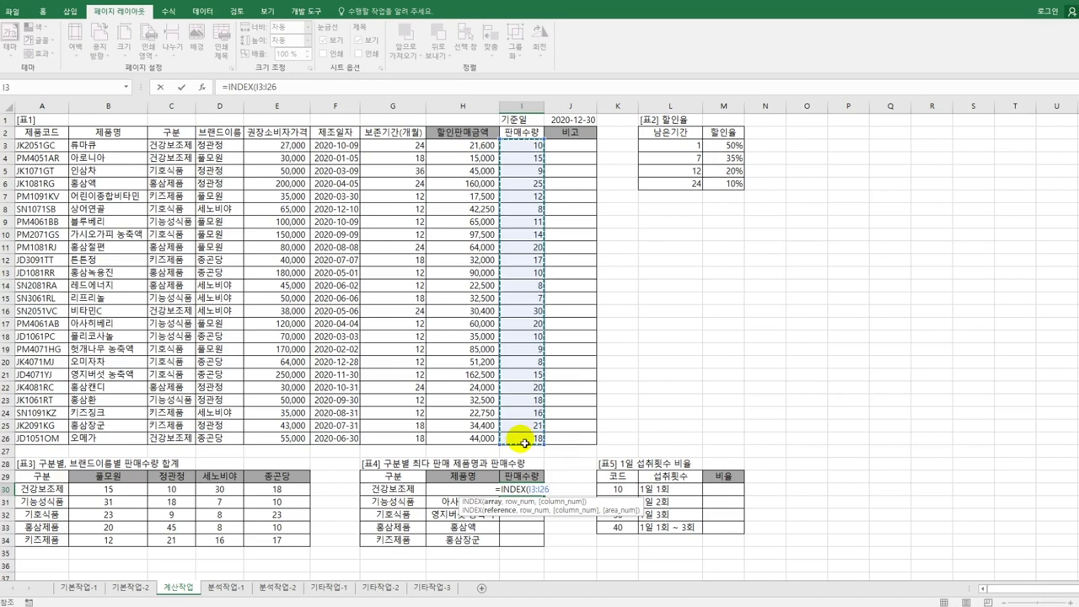
key("F4")
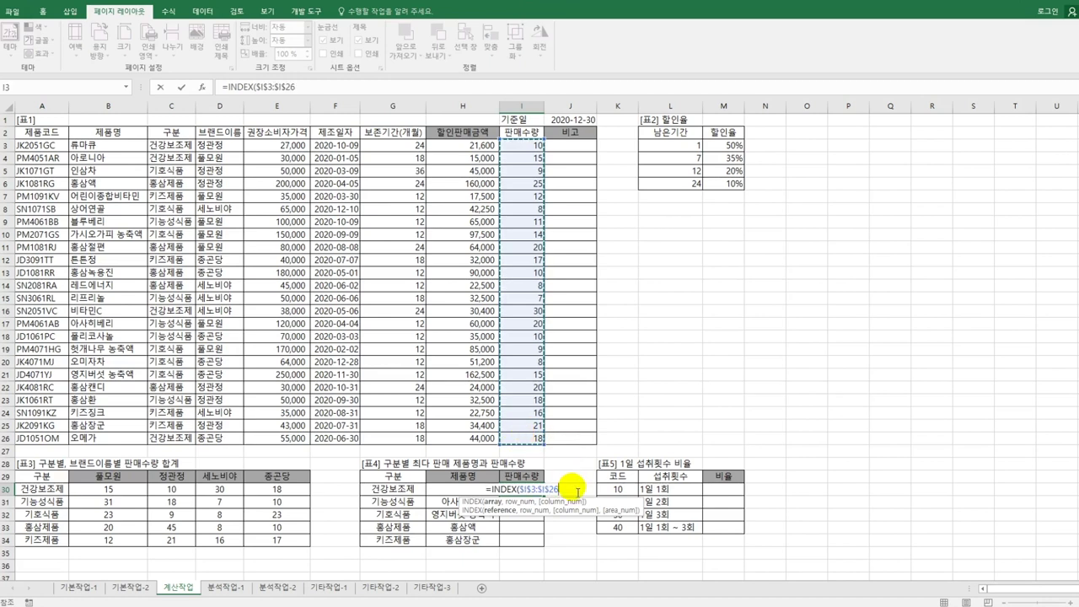
Add a MATCH to I30's INDEX whose lookup value starts with MAX comparing the absolute 구분 range $C$3:$C$26 with G30.
type(",mat")
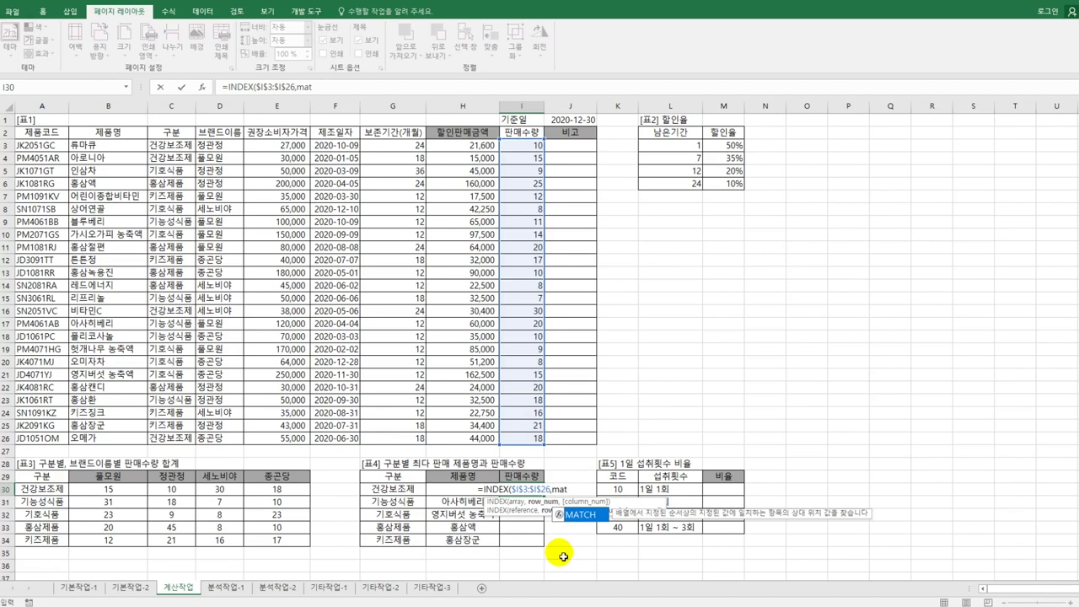
key("Tab")
type("max")
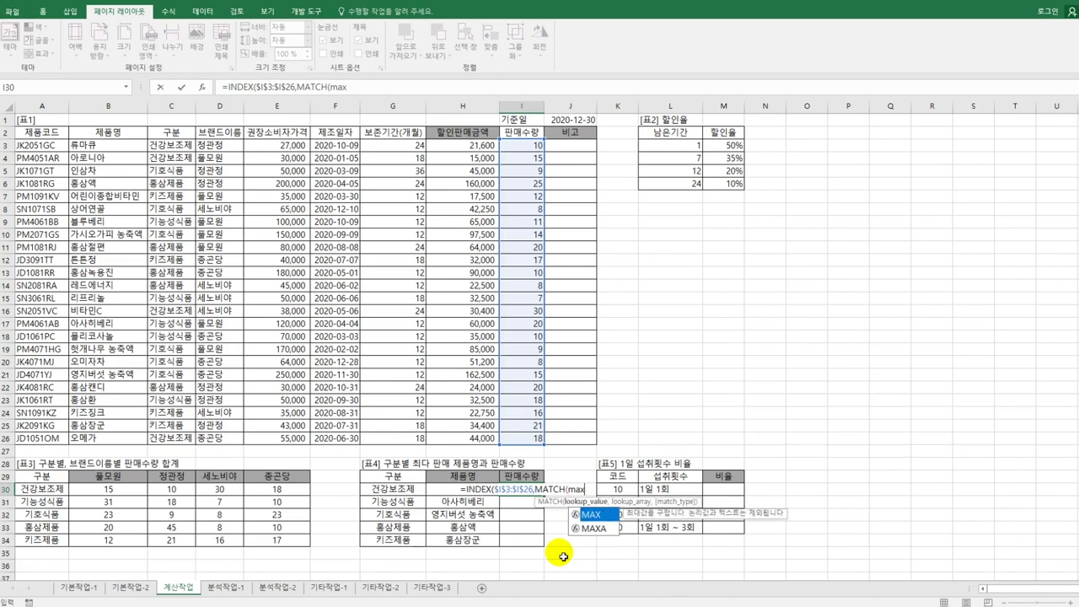
type("((")
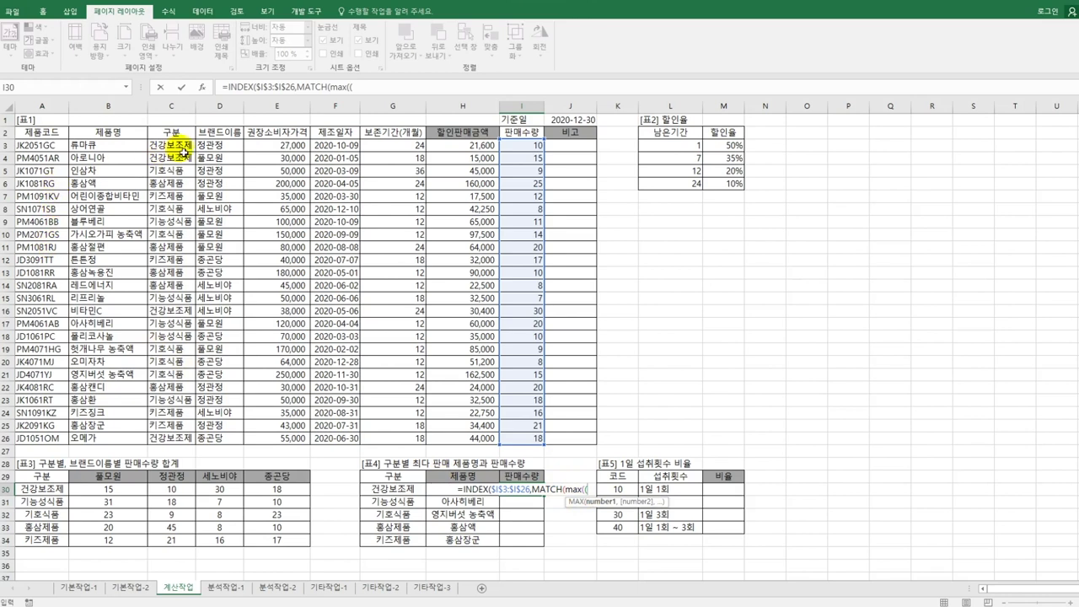
left_click_drag(178, 145, 179, 437)
key("F4")
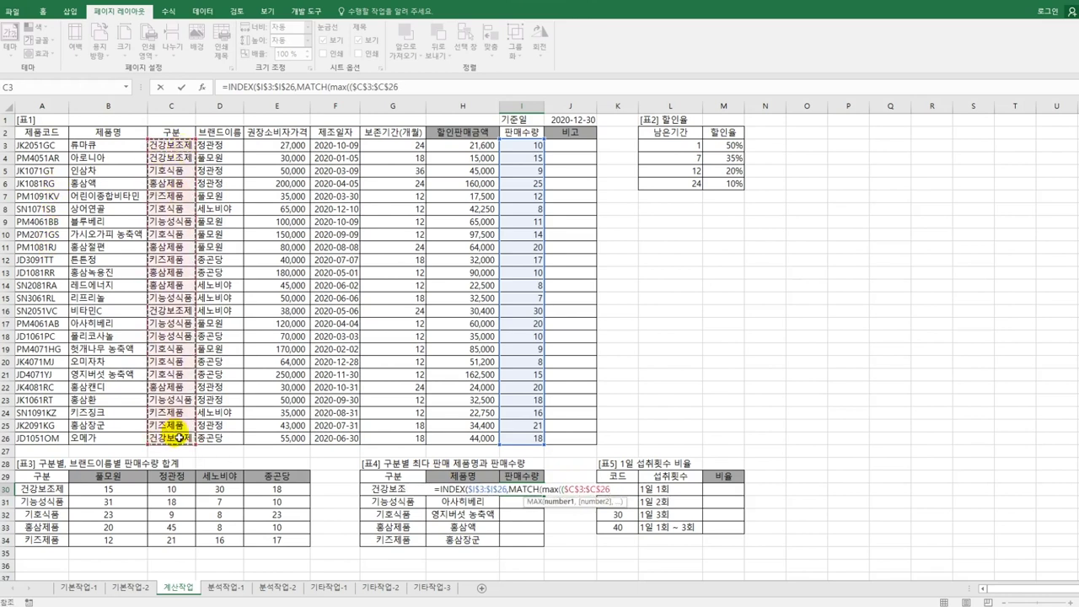
type("=")
left_click(386, 490)
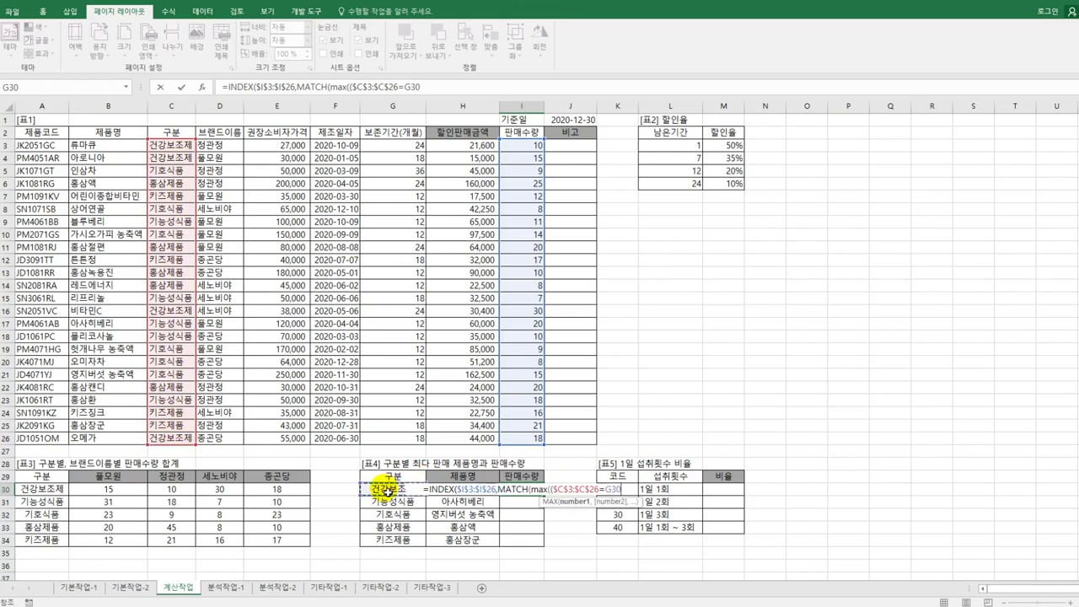
Multiply the 구분 condition in I30's MAX by the absolute 판매수량 range $I$3:$I$26 and close the MAX function.
type(")*")
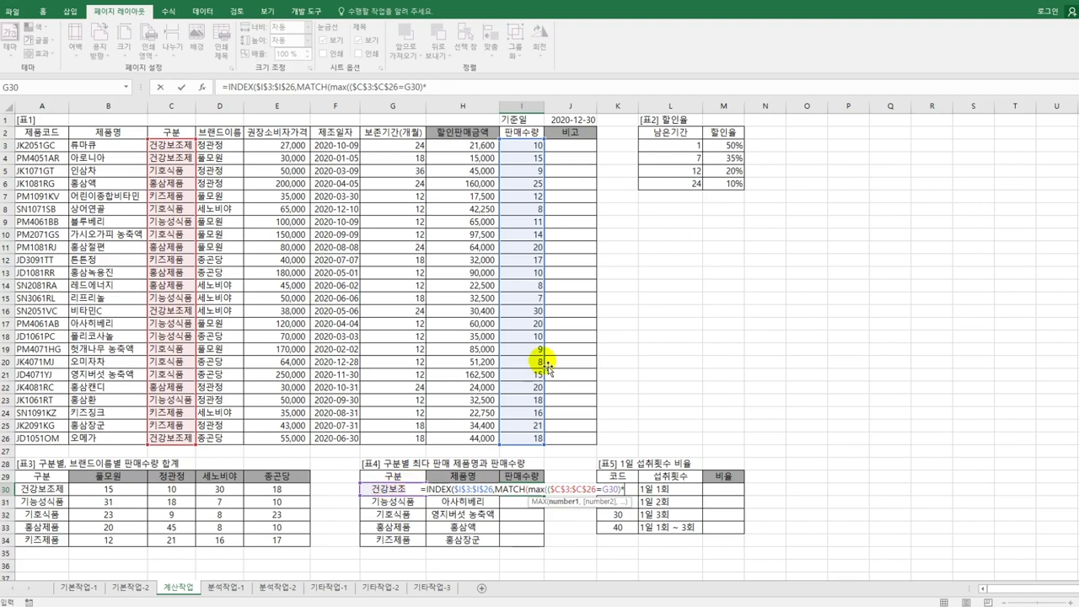
left_click_drag(526, 149, 532, 440)
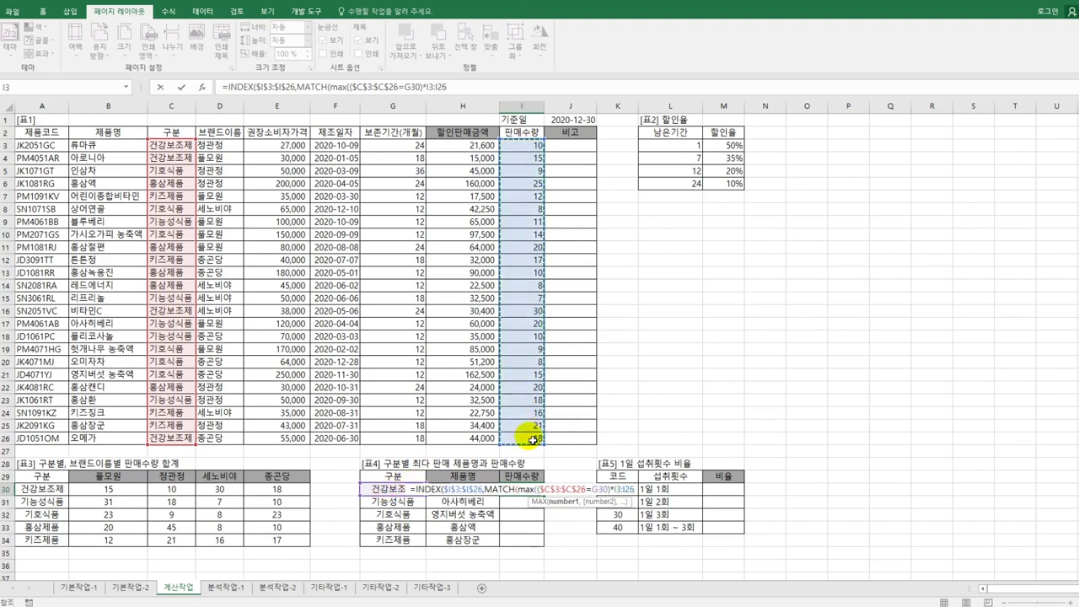
key("F4")
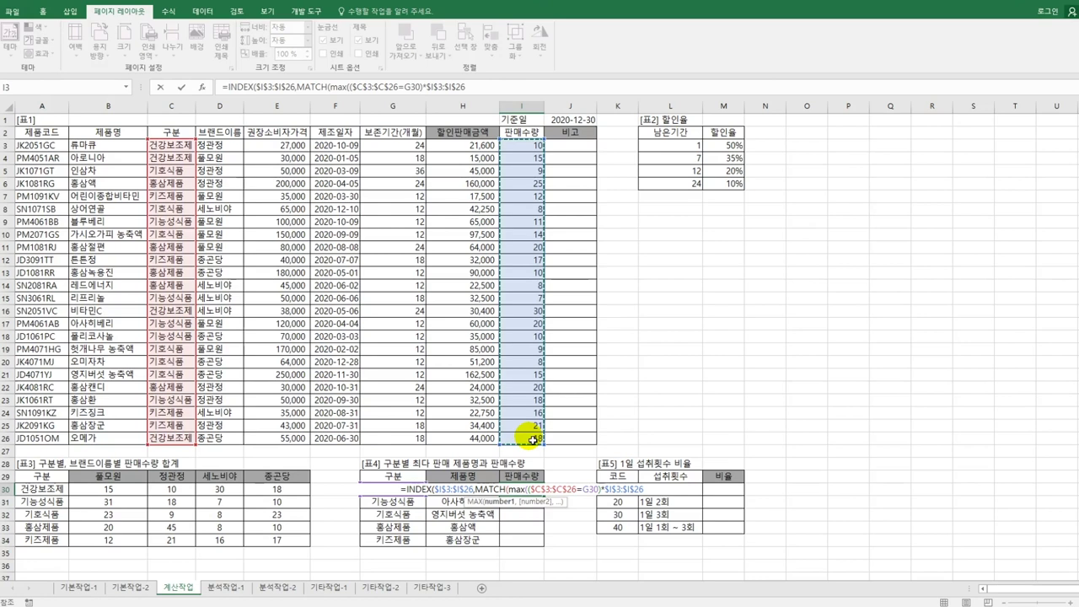
left_click(479, 87)
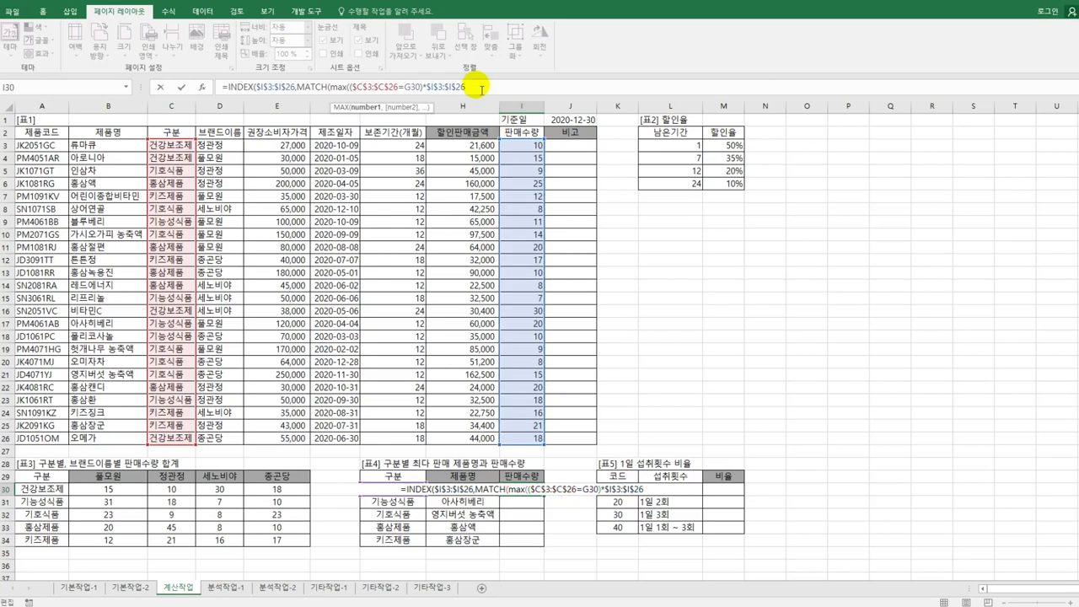
type("),")
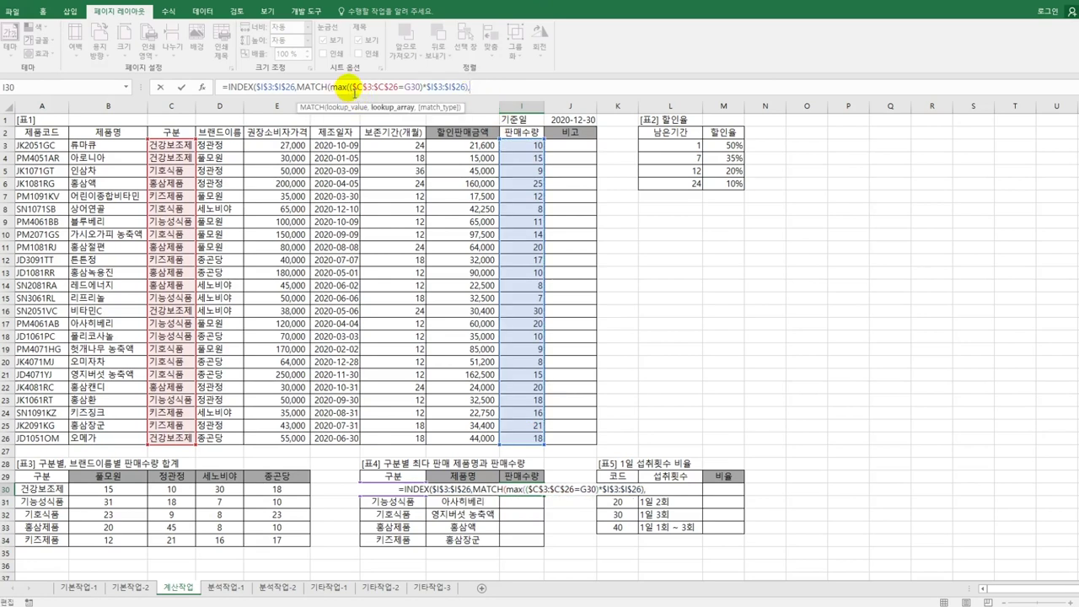
Copy the MAX argument ($C$3:$C$26=G30)*$I$3:$I$26 into I30's MATCH as the lookup array.
left_click_drag(351, 88, 467, 88)
key("ctrl+c")
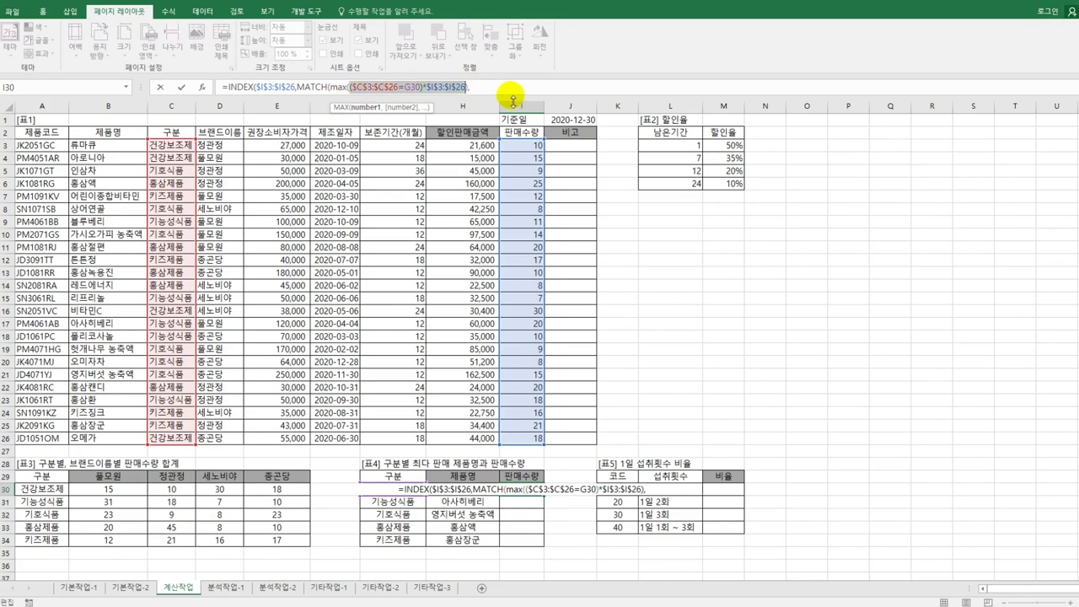
left_click(515, 96)
key("ctrl+v")
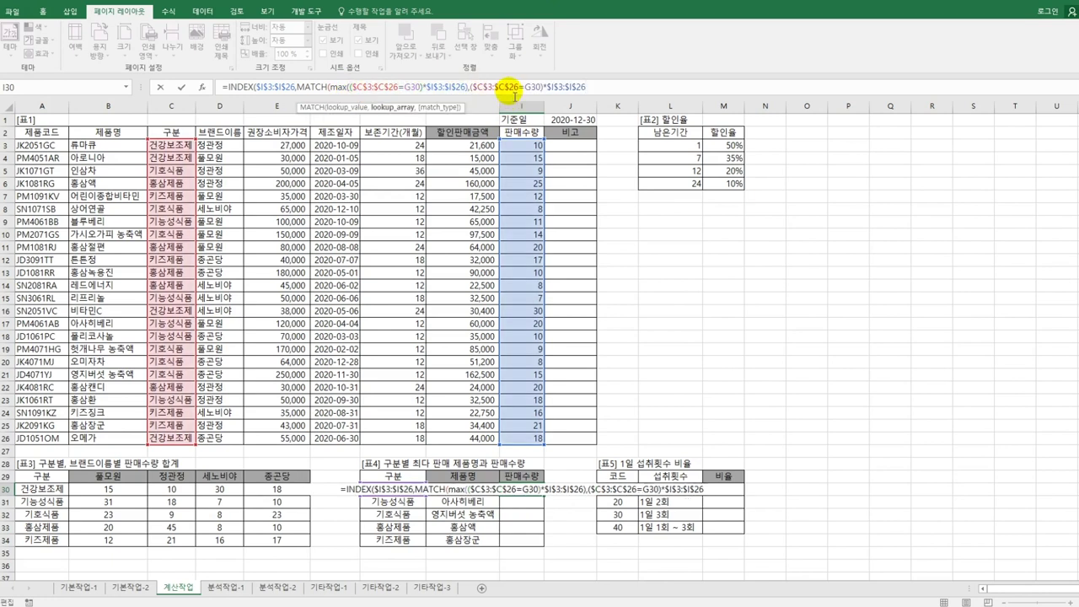
Finish I30's formula with match type 0 and enter it as an array formula filled down through I34.
type(",0")
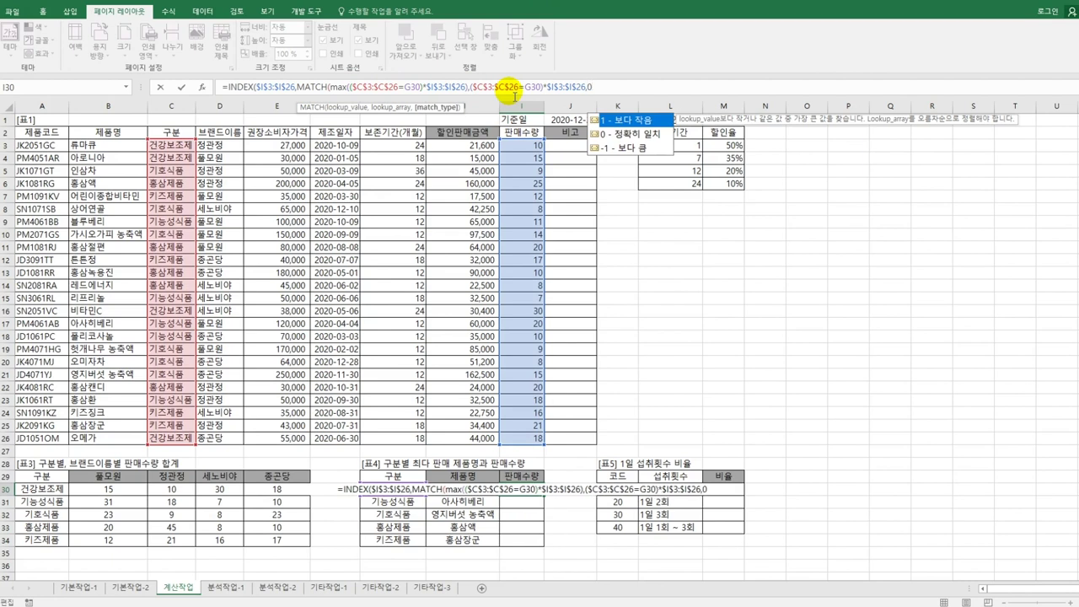
type(")")
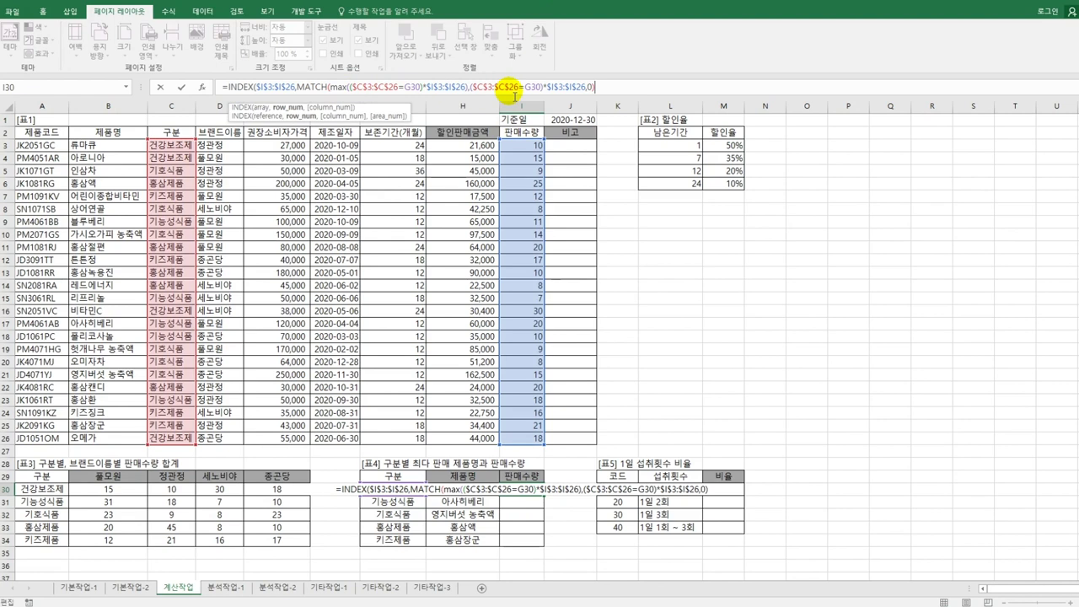
type(")")
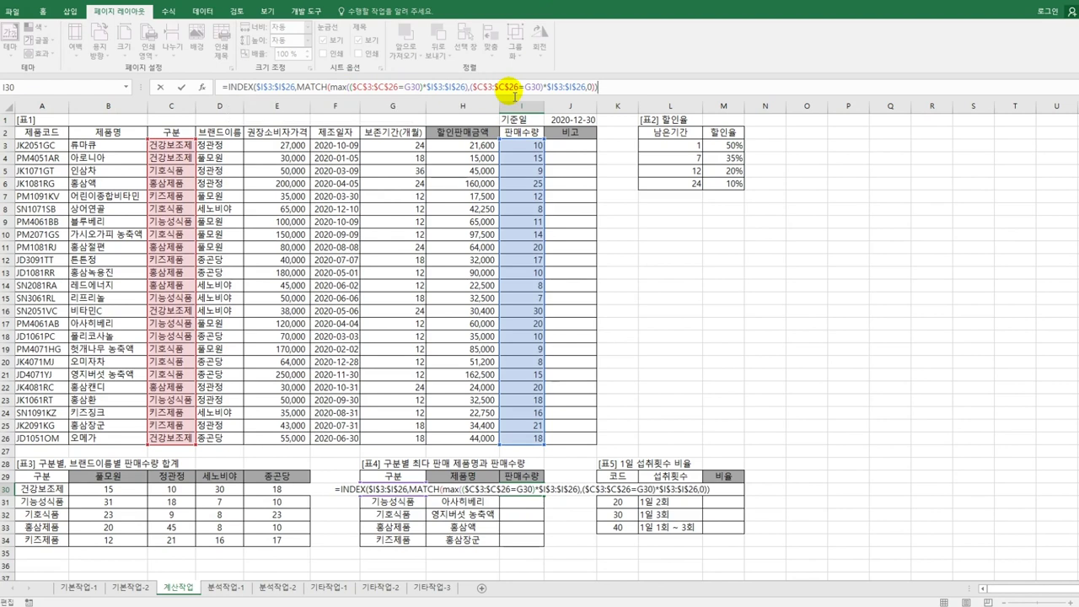
key("ctrl+shift+Return")
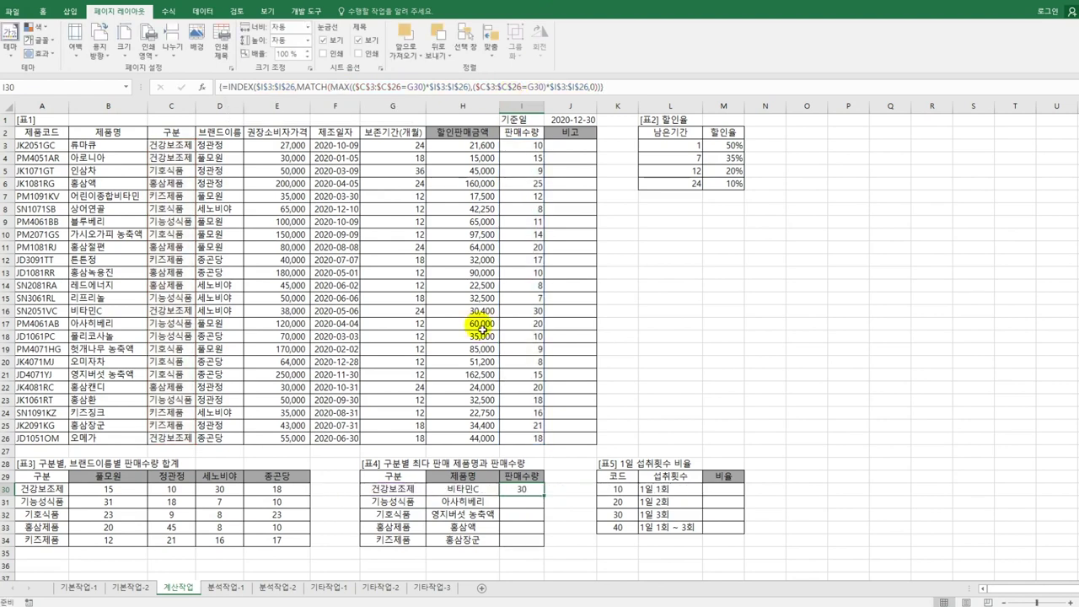
left_click_drag(548, 502, 548, 553)
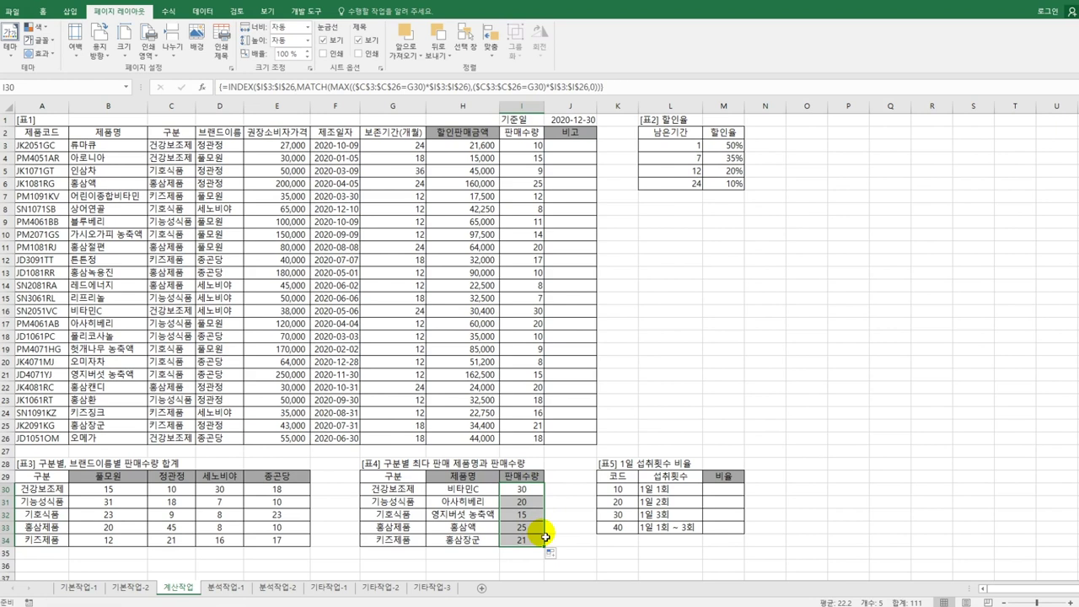
Enter the formula =MID($A$3:$A$26,3,2) in the first 비율 cell M30 of 표5, using the absolute 제품코드 range.
left_click(725, 496)
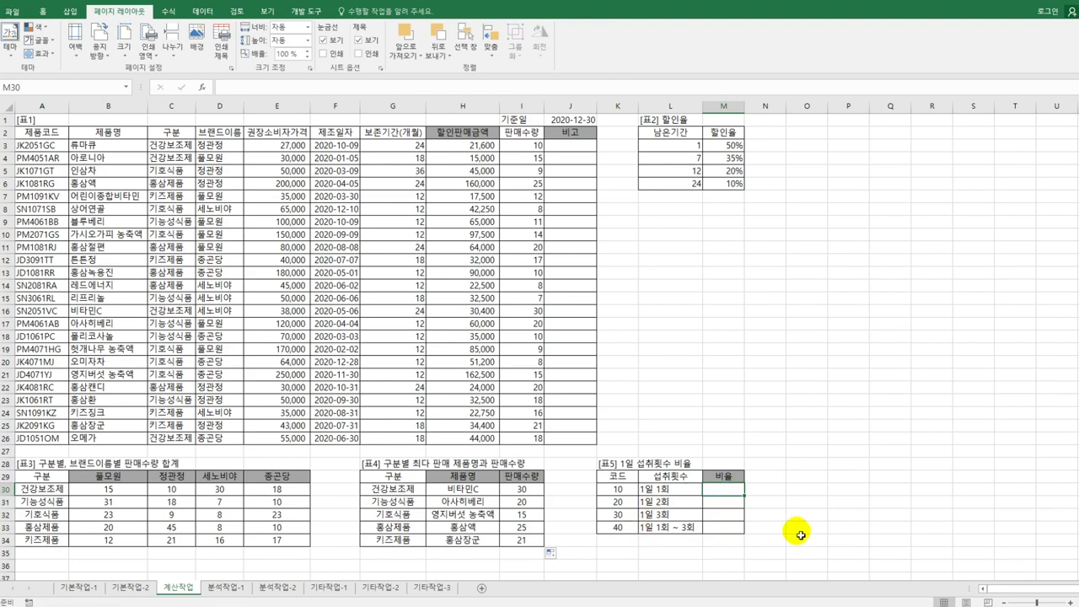
type("=mid")
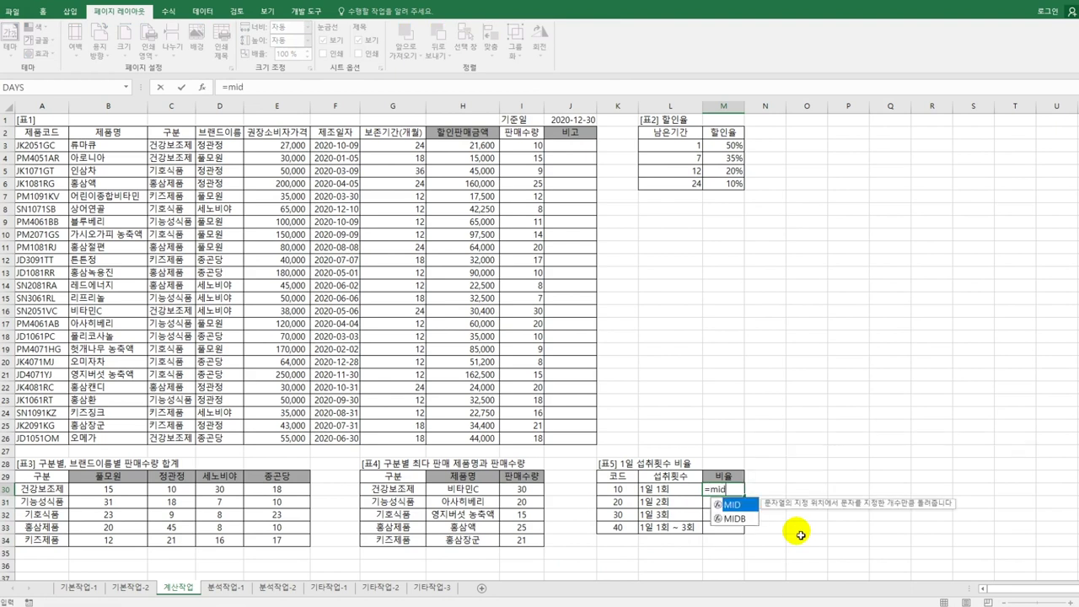
key("Tab")
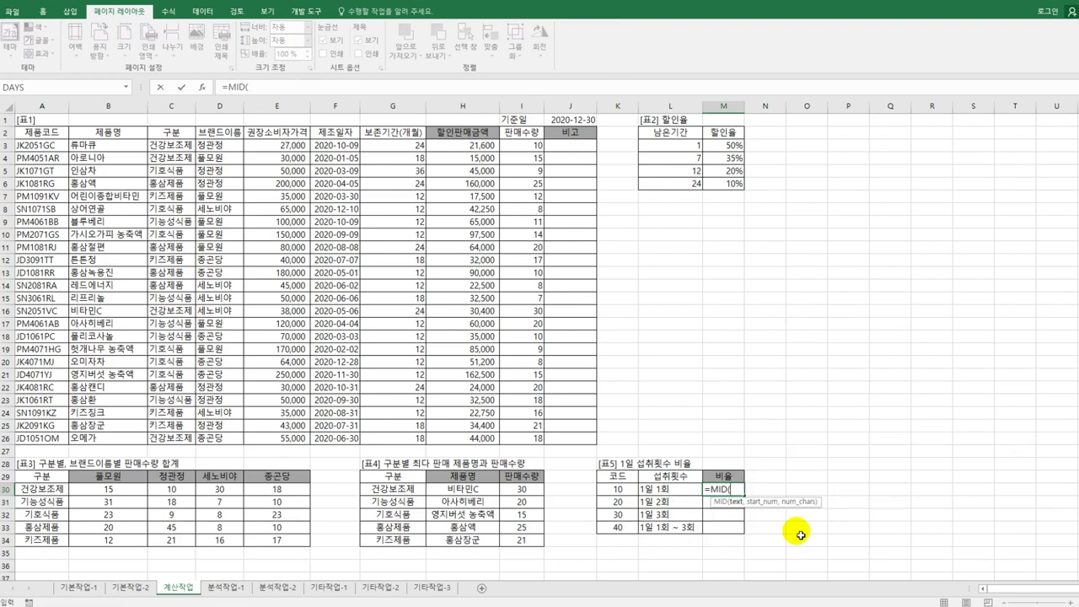
left_click_drag(37, 145, 34, 438)
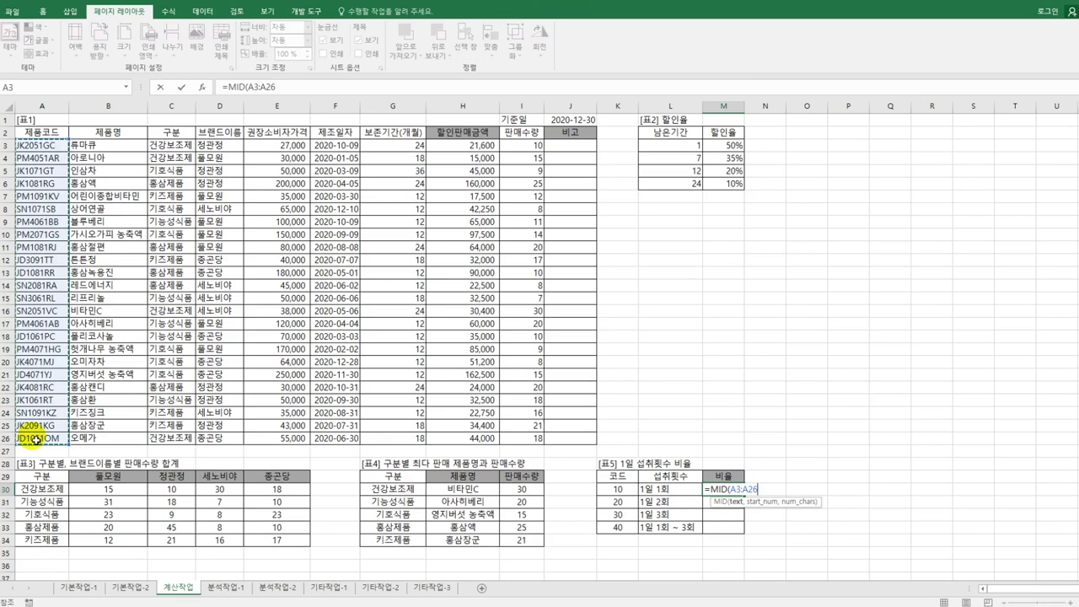
key("F4")
type(",")
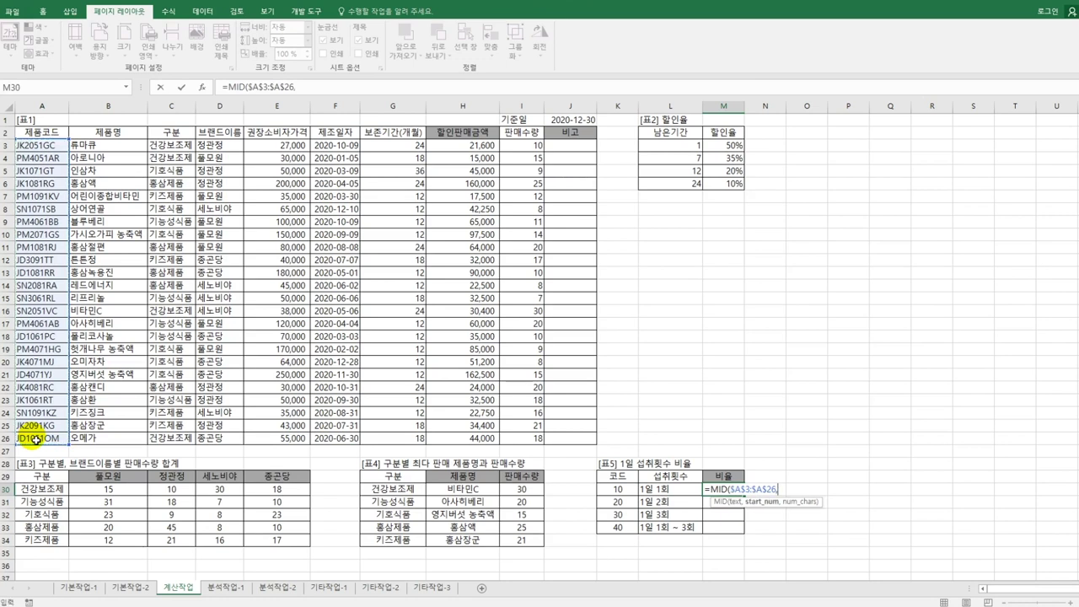
type("3")
type(",")
type("1")
key("Return")
key("Up")
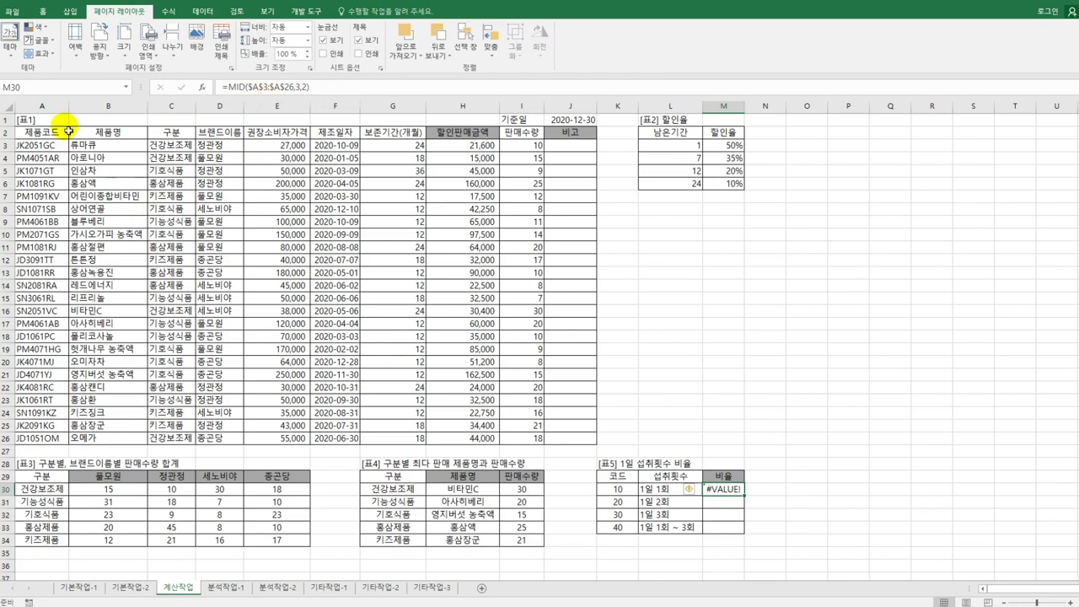
Convert M30's MID result to a number with *1 and compare it with the 코드 cell K30.
left_click(359, 88)
type("*")
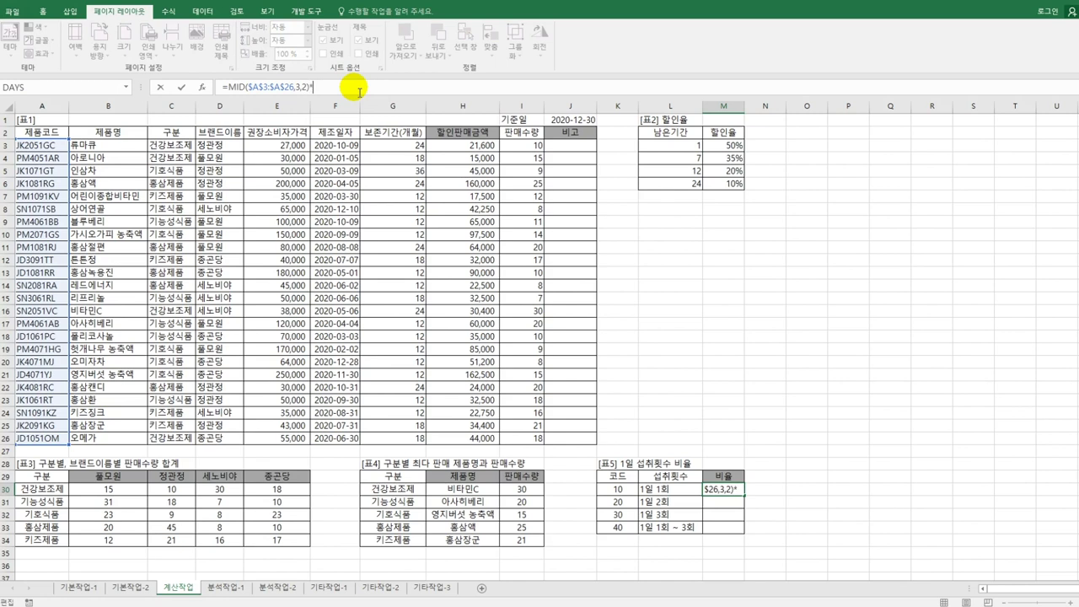
type("1")
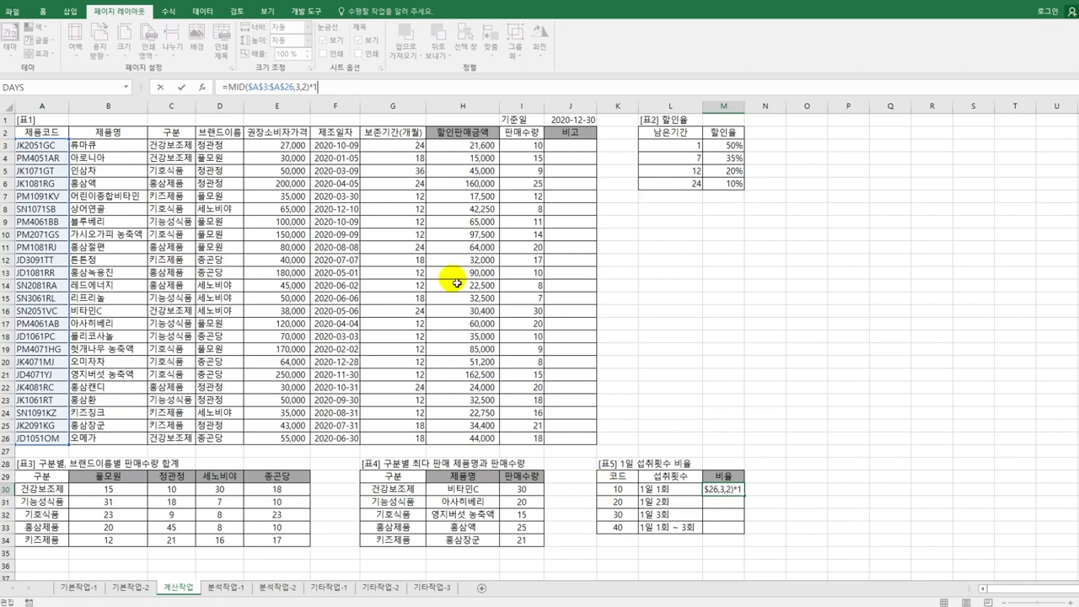
type("=")
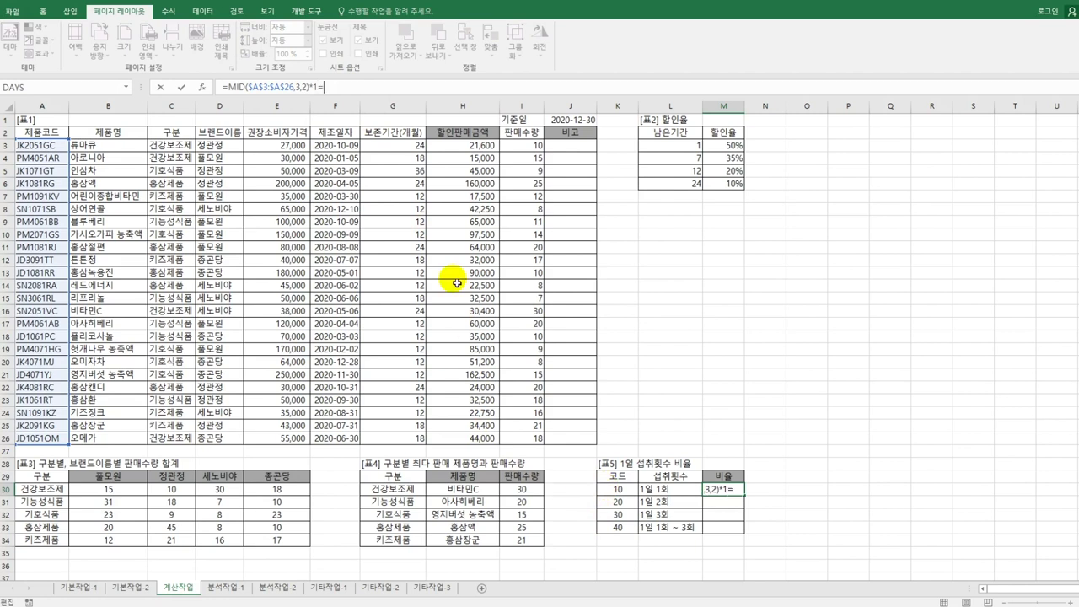
left_click(618, 495)
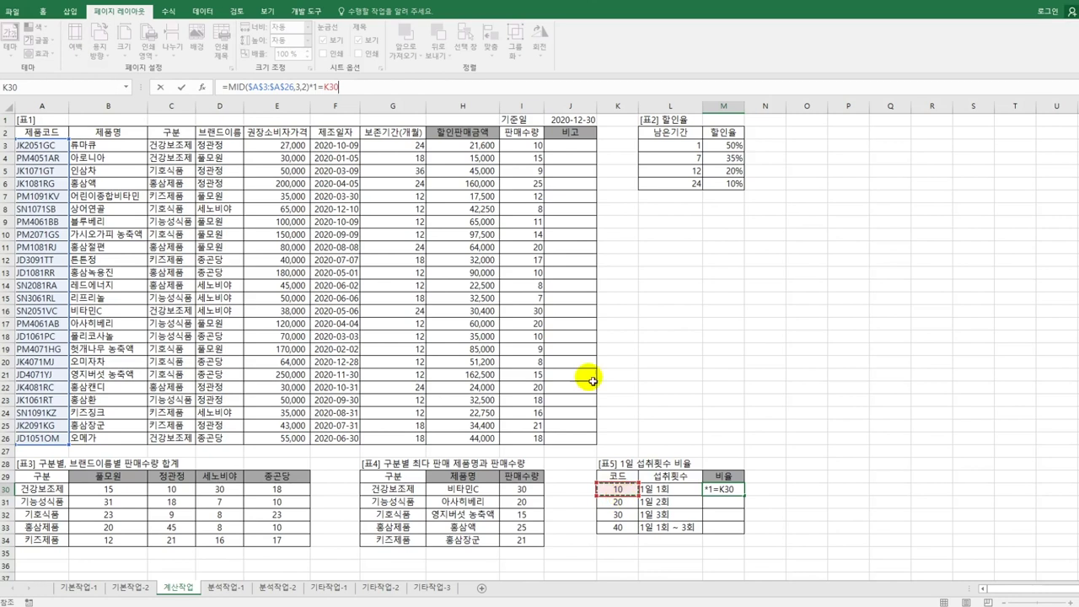
Start a SUM function around M30's MID comparison and enclose the condition MID($A$3:$A$26,3,2)*1=K30 in its own parentheses.
left_click(225, 87)
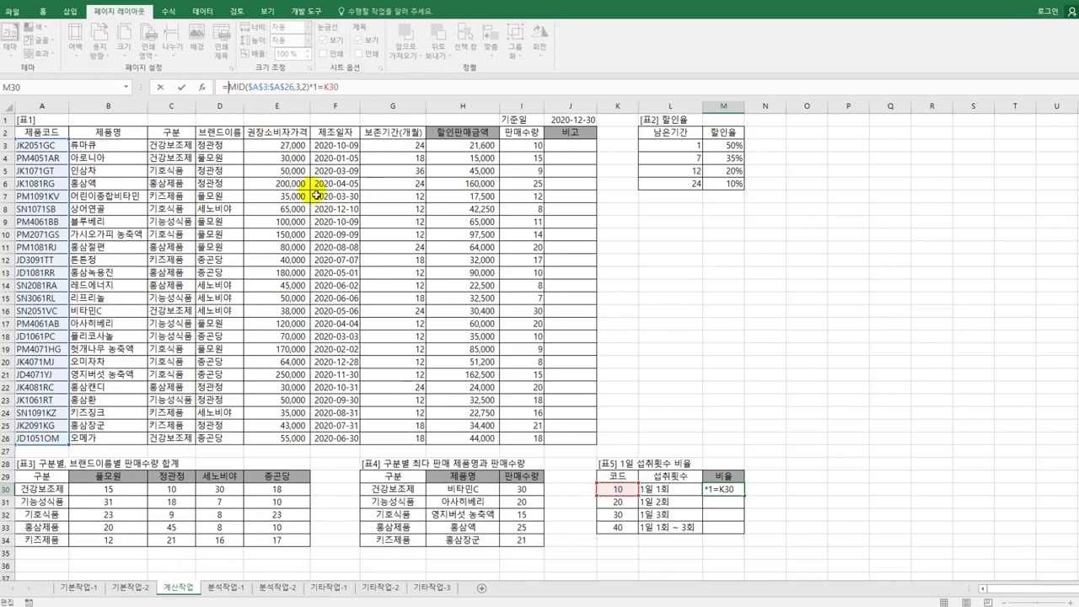
type("sum(")
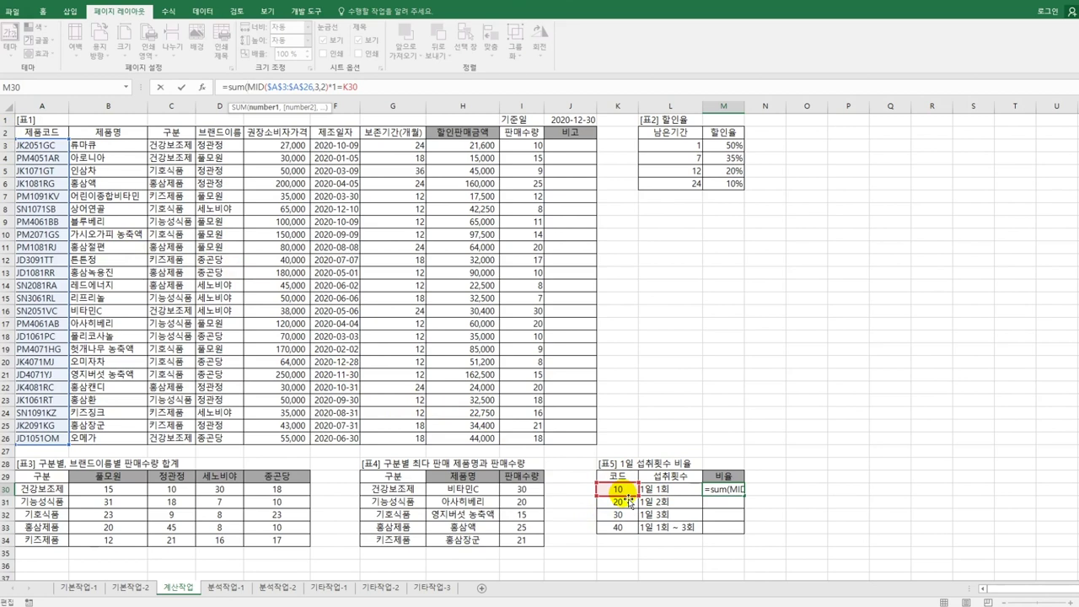
left_click_drag(247, 87, 372, 92)
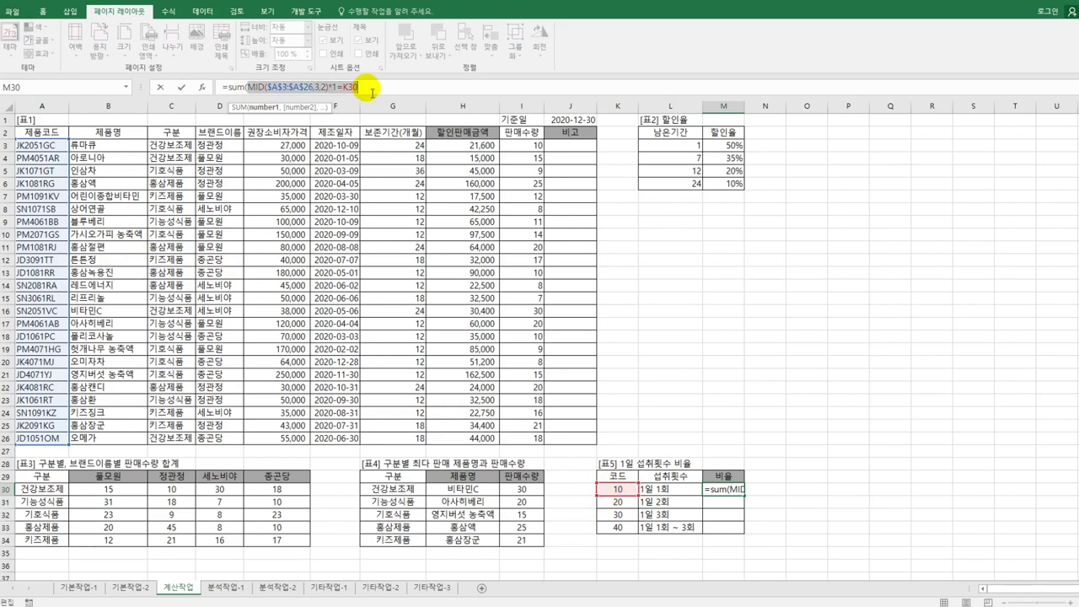
left_click(369, 89)
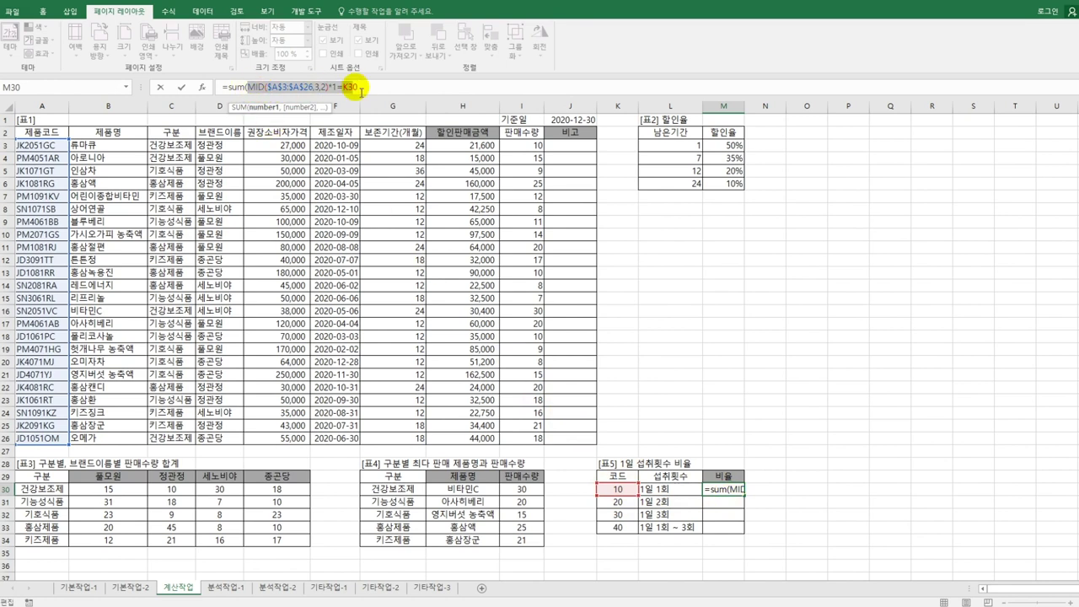
left_click(255, 87)
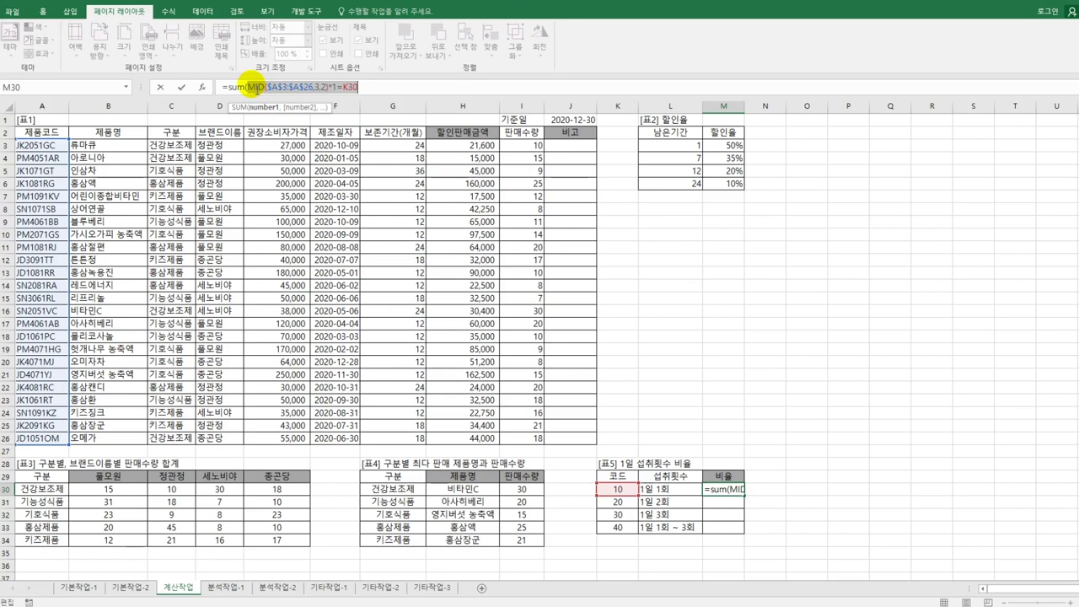
left_click(254, 87)
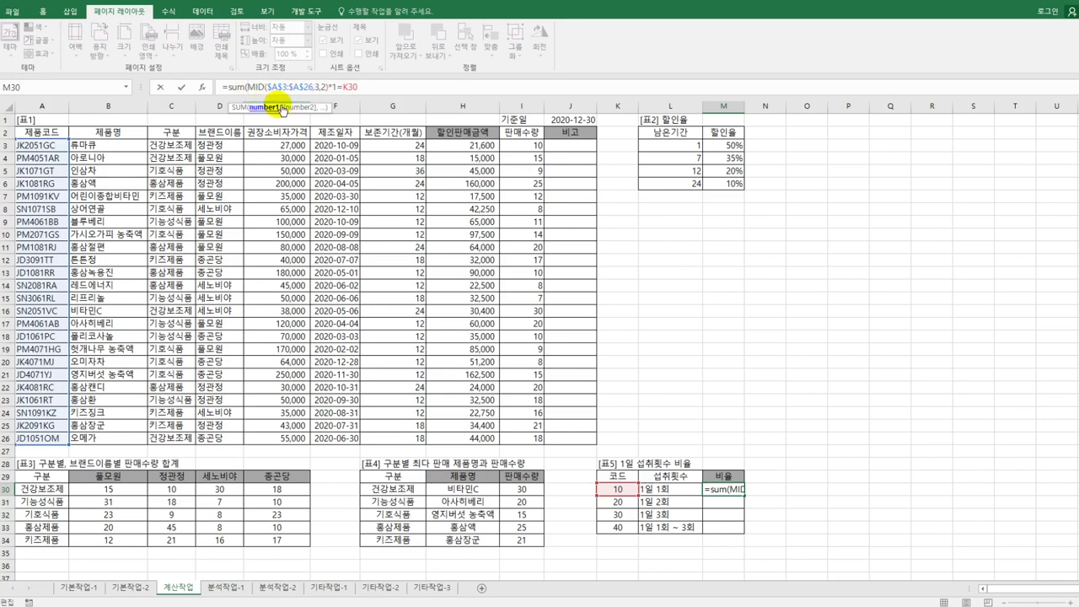
type("(")
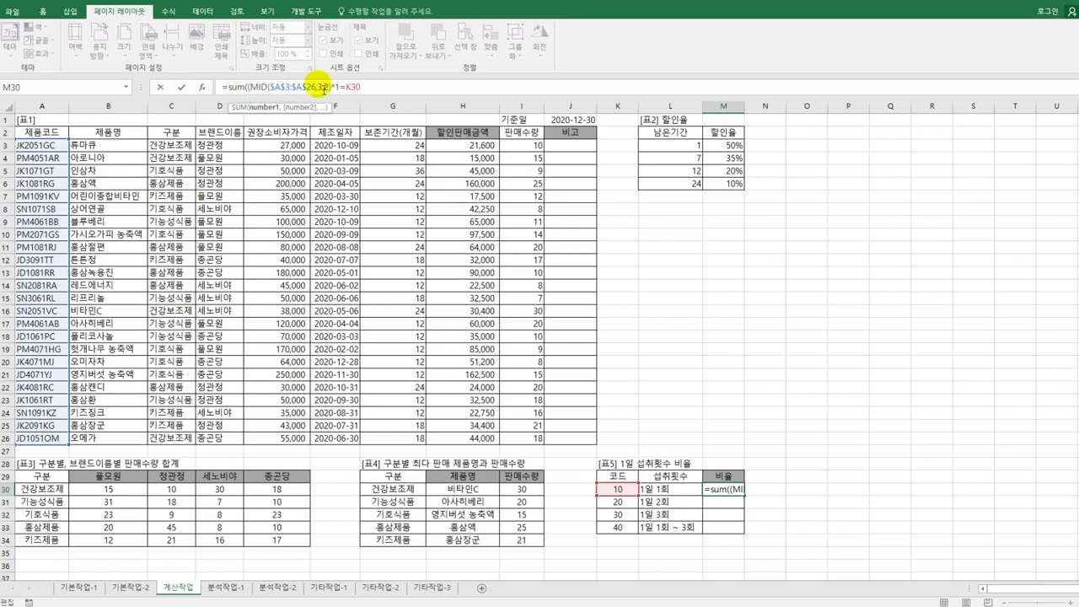
left_click(371, 87)
type(")")
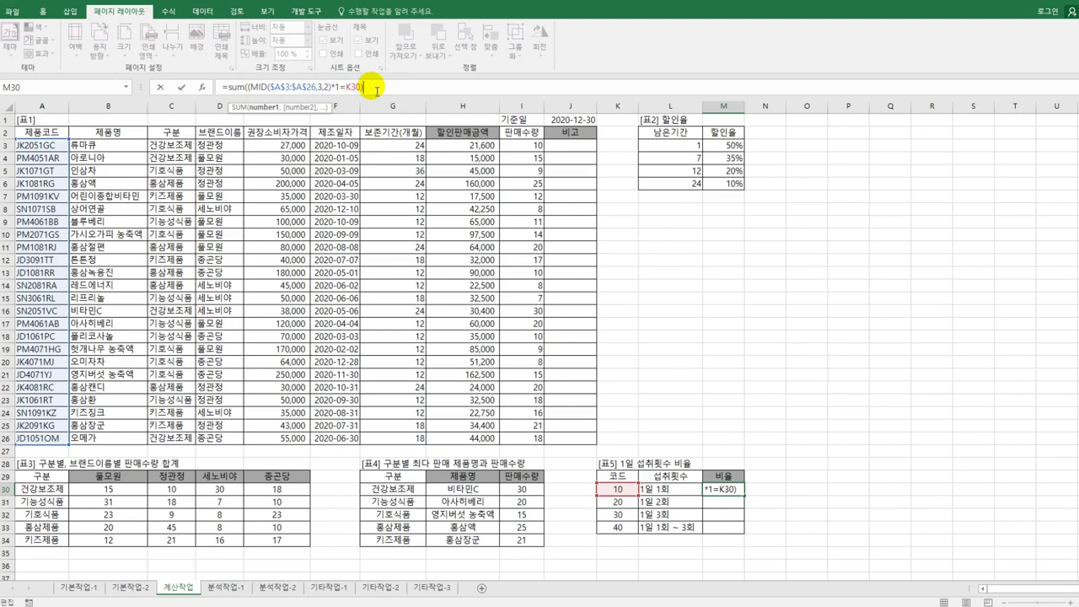
Multiply M30's enclosed condition by 1, enter the SUM as an array formula and fill it down through M33.
type("*1")
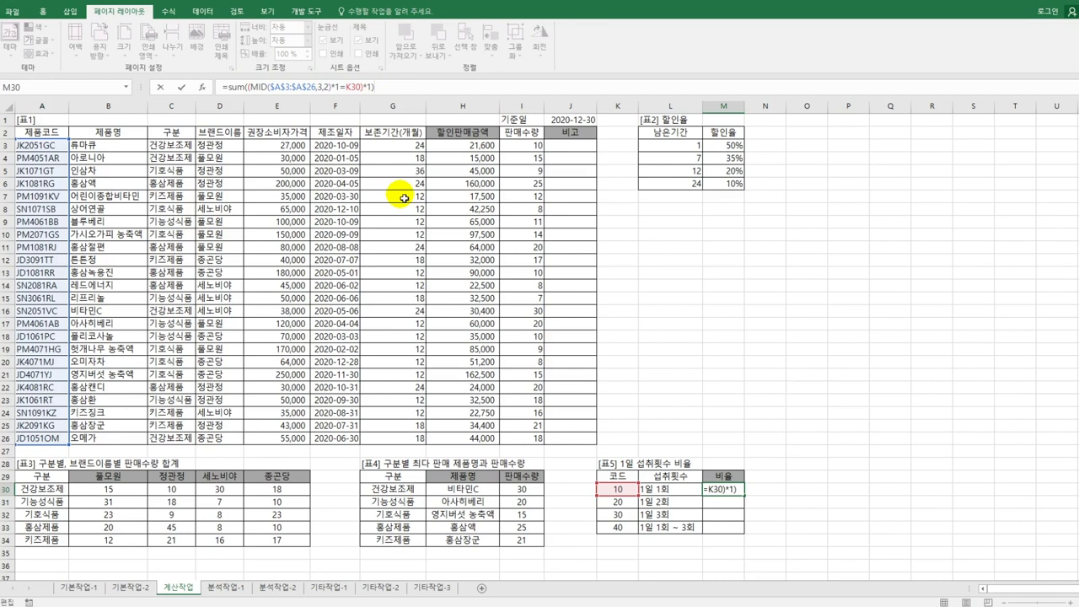
key("ctrl+shift+Return")
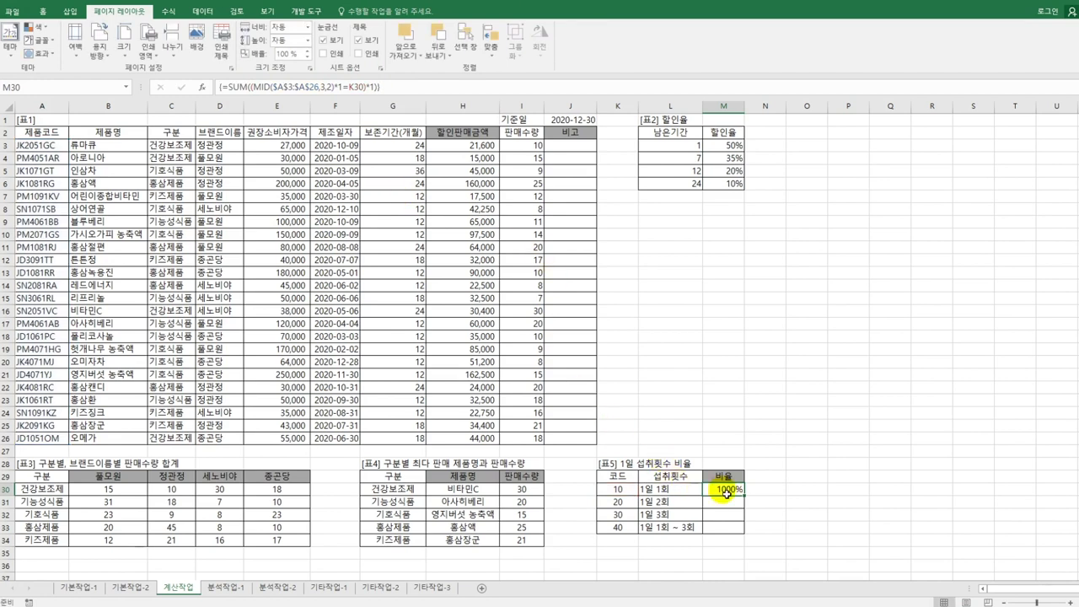
left_click_drag(744, 495, 744, 533)
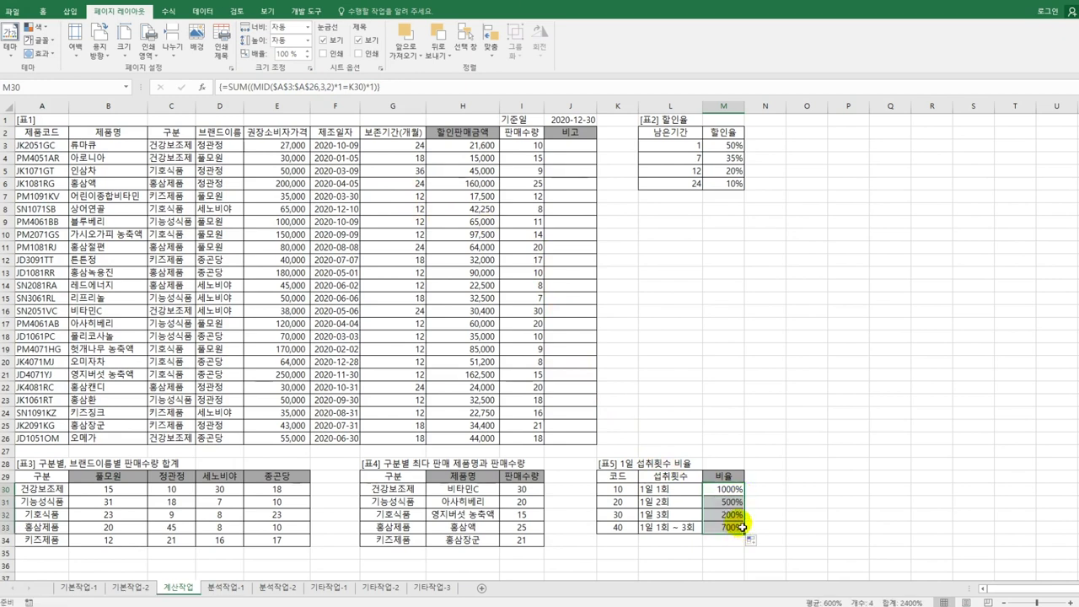
Preview the 비율 cells M30:M33 in the General (일반) number format without applying it.
key("ctrl+1")
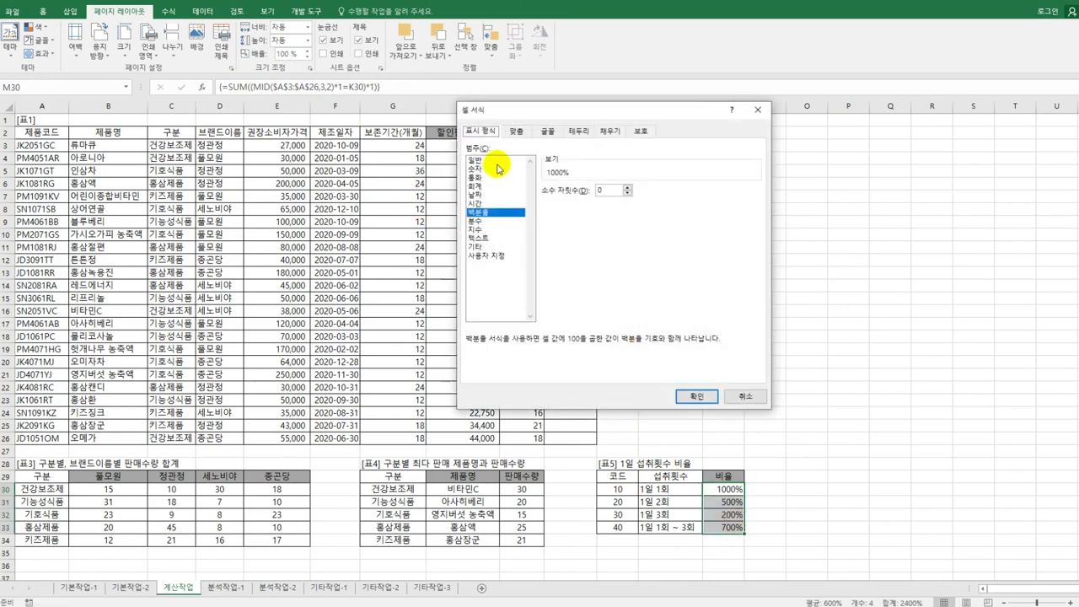
left_click(497, 165)
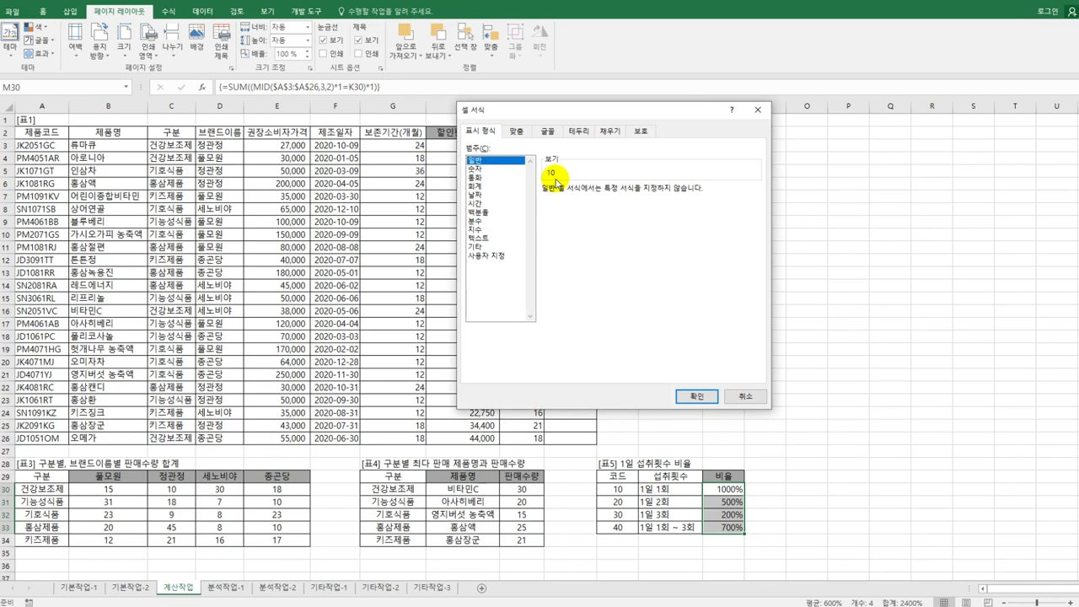
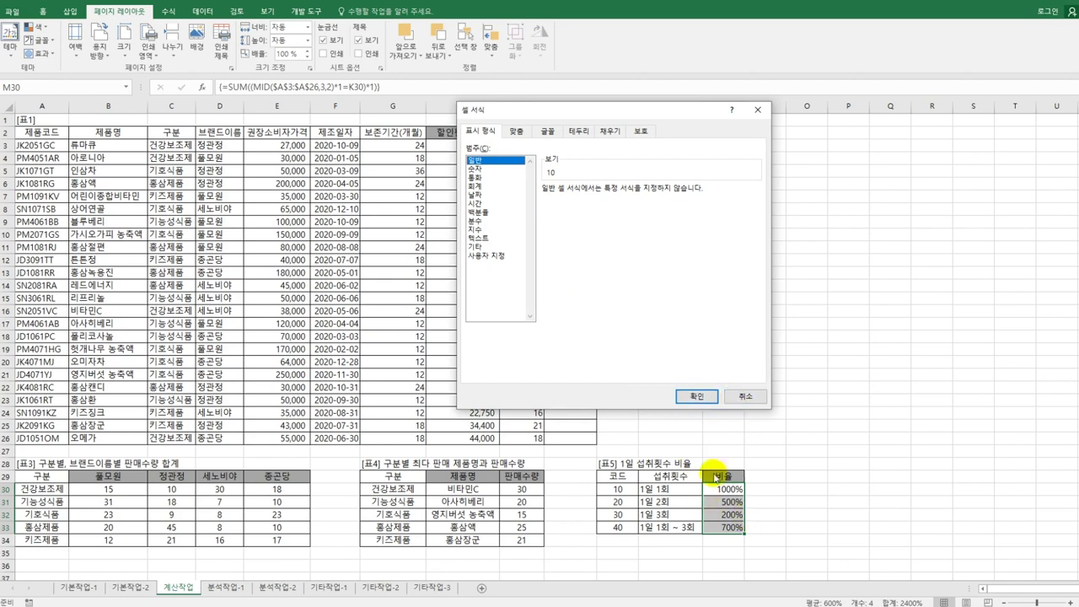
left_click(748, 396)
Divide M30's SUM by COUNTA(A3:A26) and enter the formula as an array formula.
left_click(723, 489)
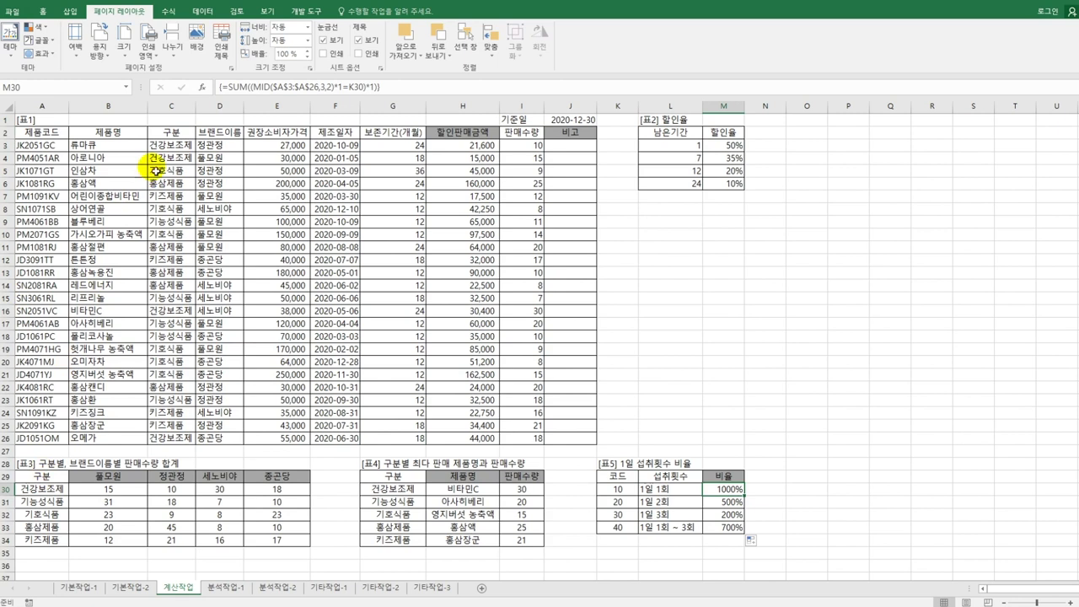
left_click(388, 88)
type("/")
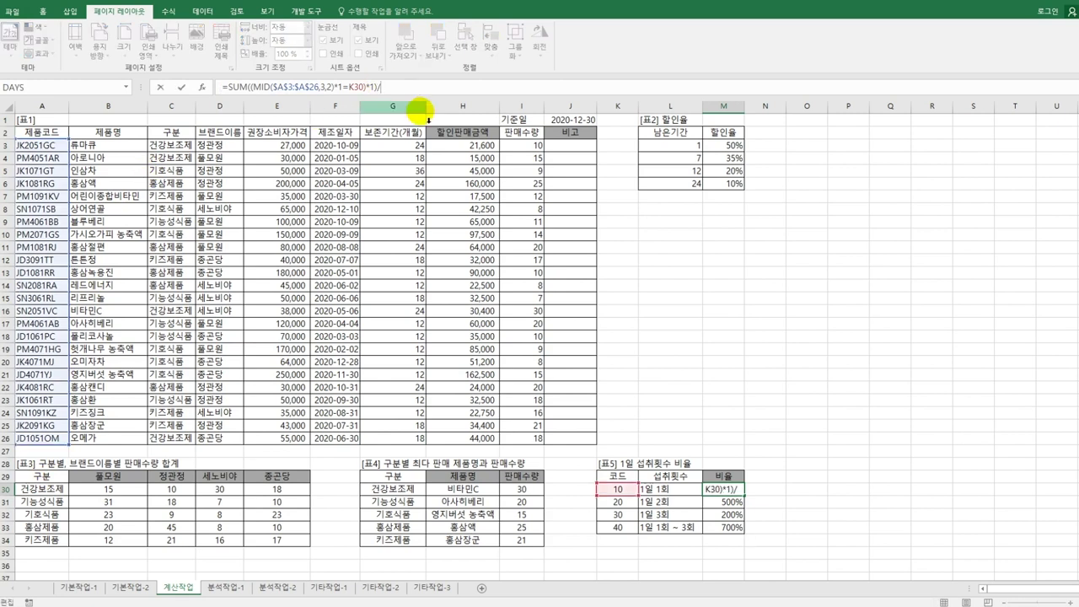
type("counta(")
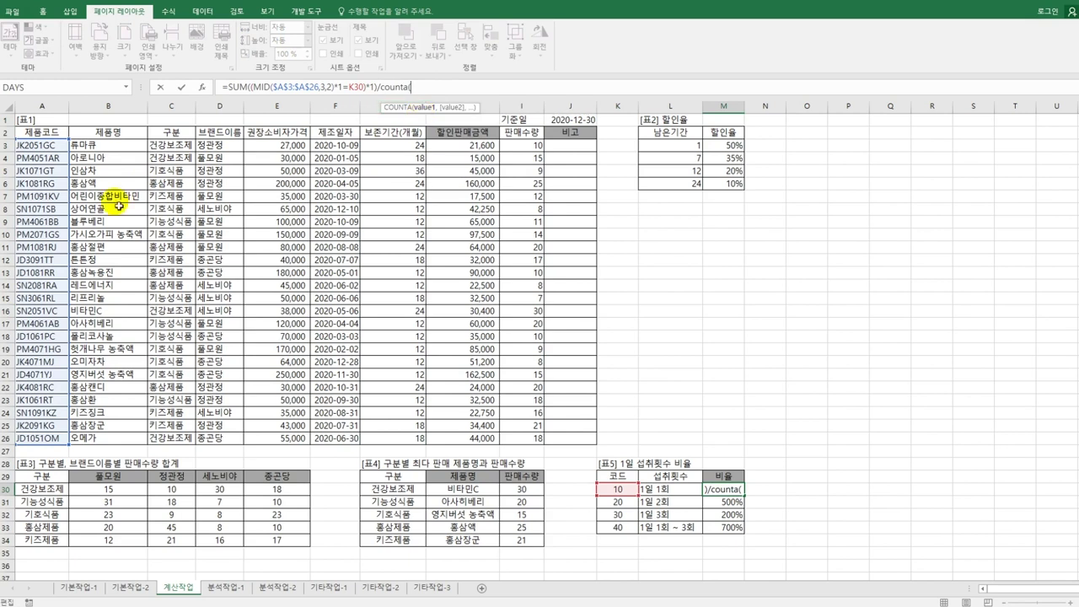
left_click_drag(46, 145, 48, 439)
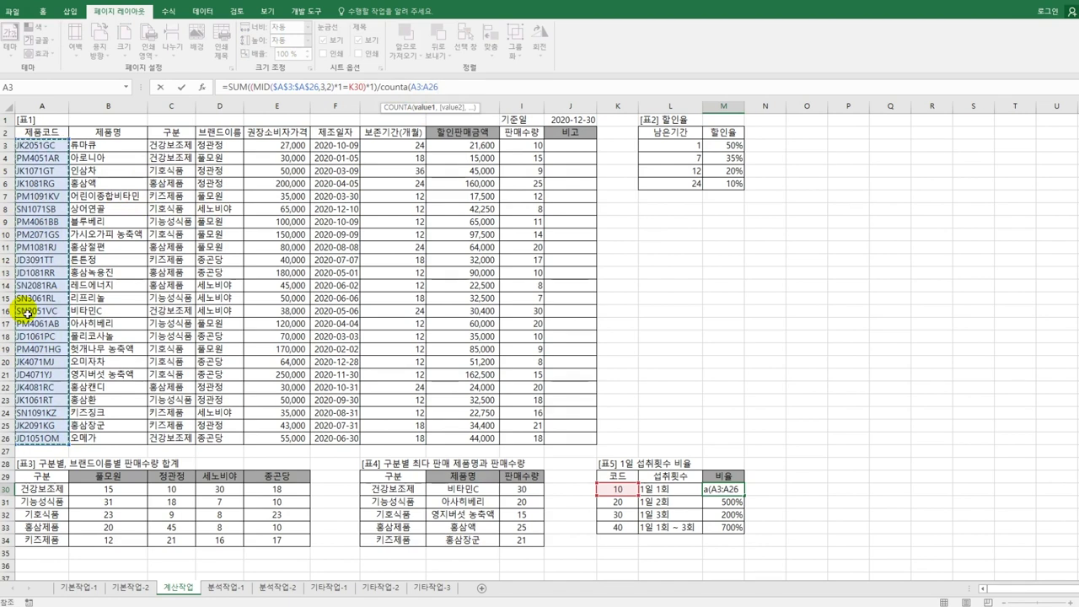
type(")")
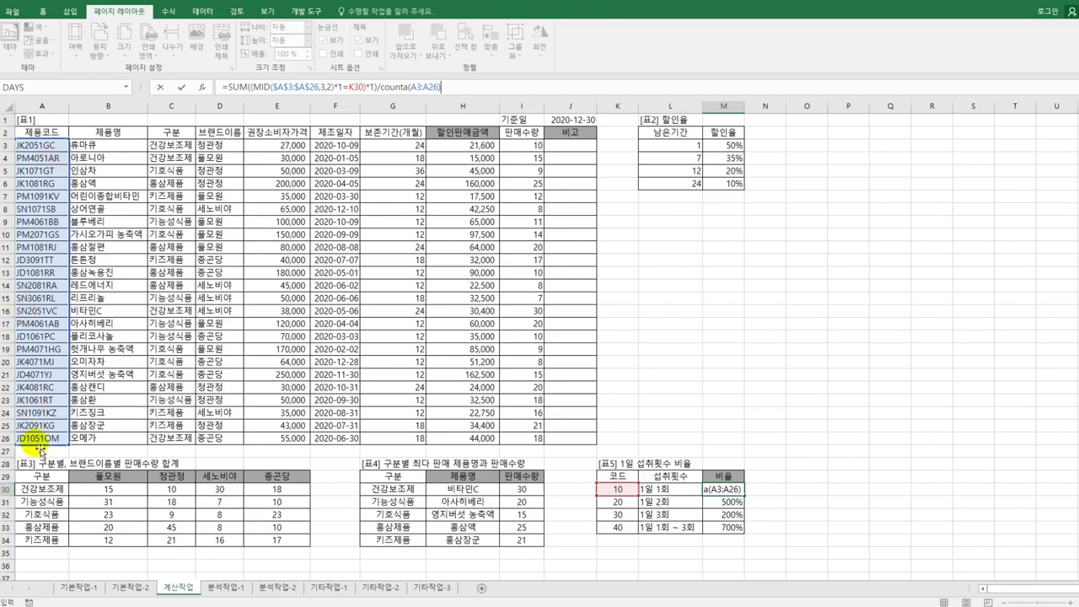
left_click(445, 88)
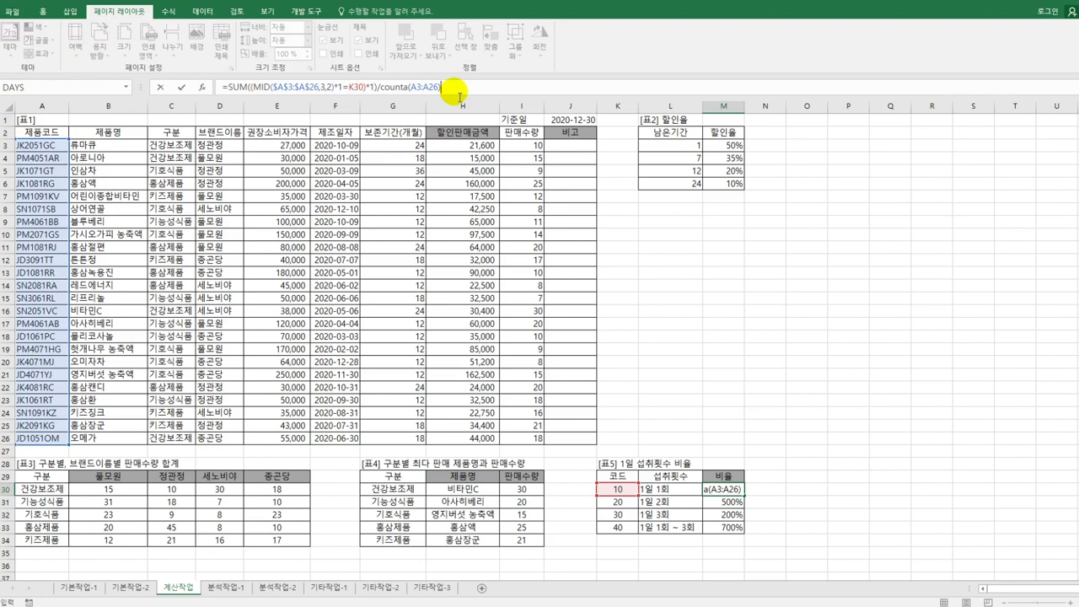
key("ctrl+shift+Return")
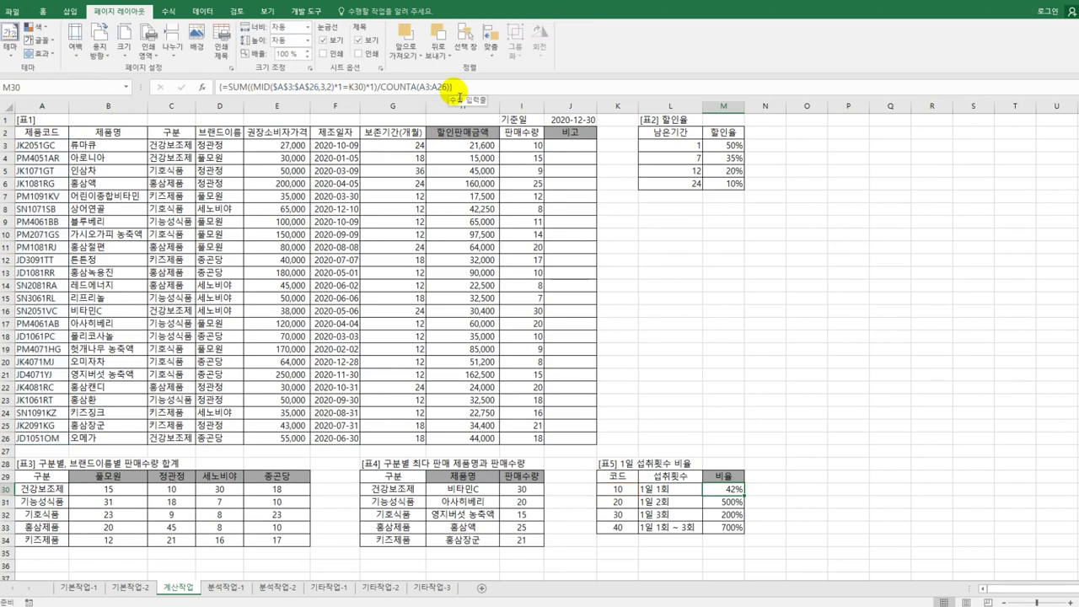
Check the 제품코드 range A3:A26 and fill M30's updated array formula down through M33.
left_click_drag(25, 145, 46, 438)
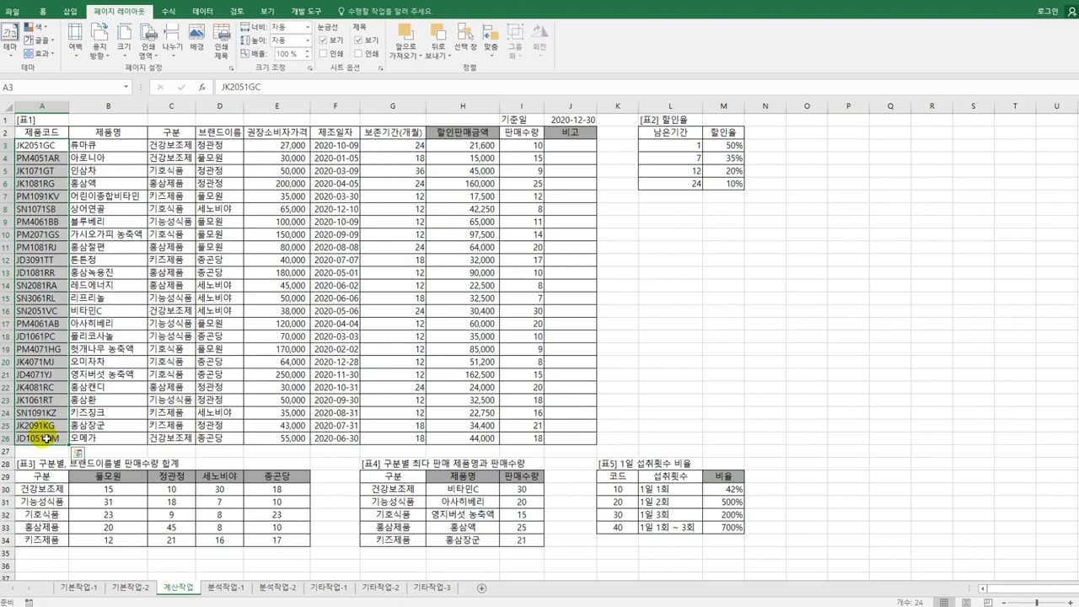
left_click_drag(44, 145, 65, 441)
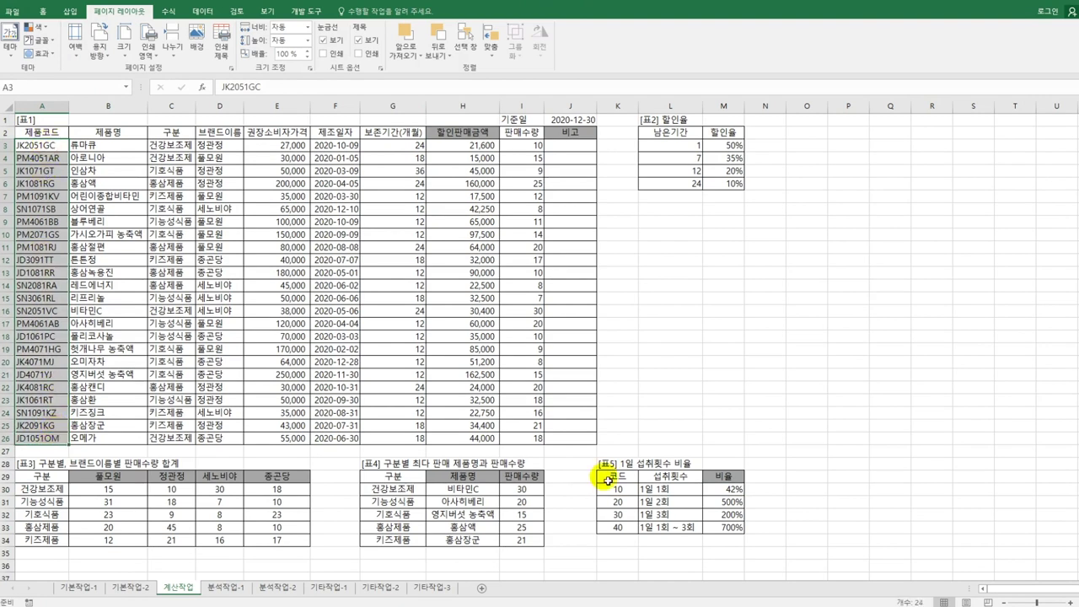
left_click(737, 492)
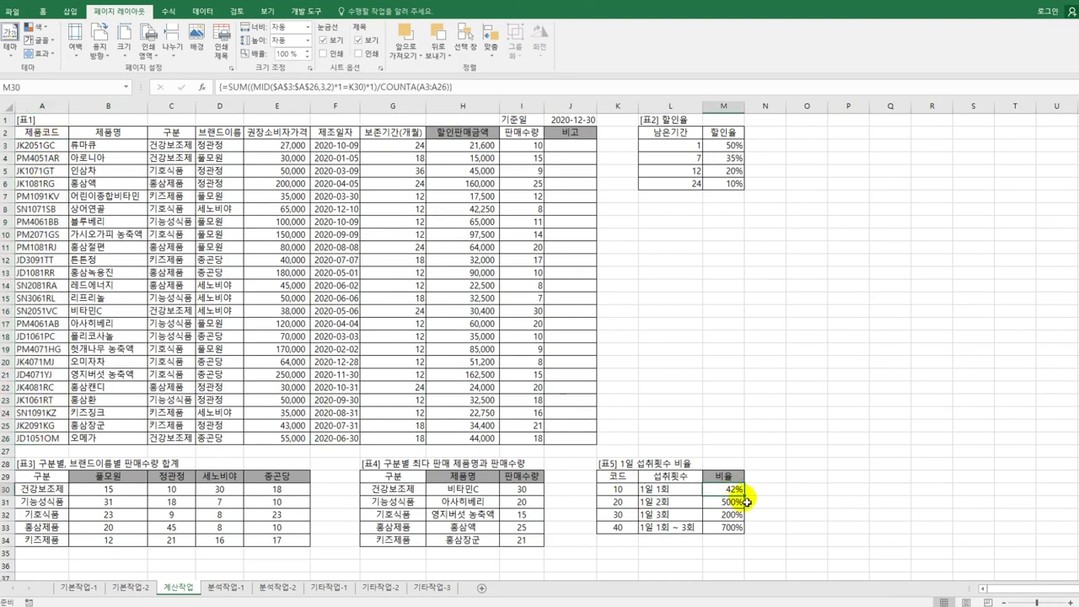
left_click_drag(749, 501, 734, 532)
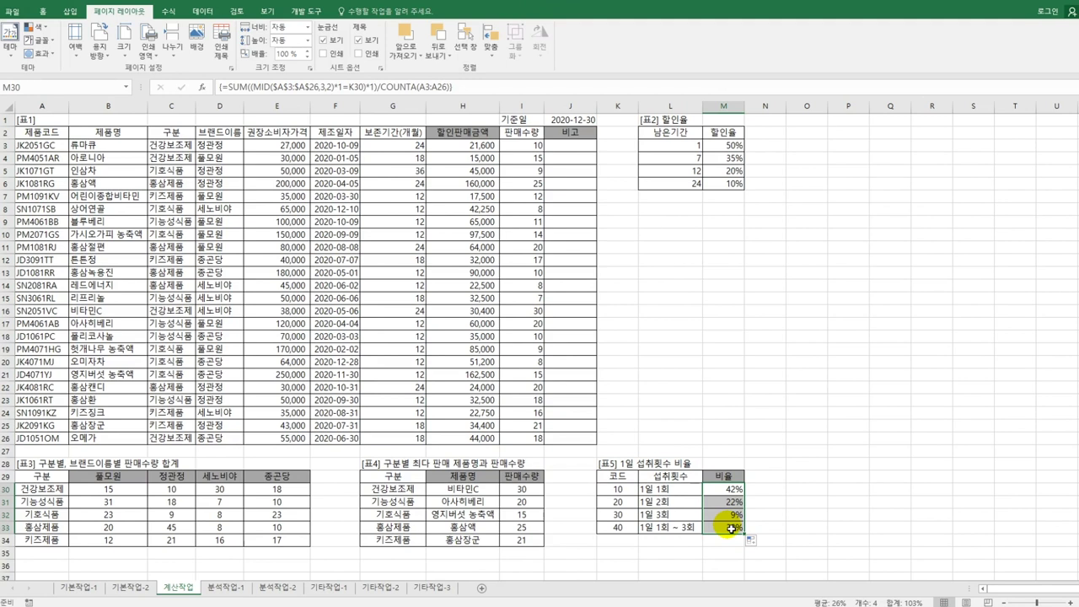
Write the note 비율 in M24 with 코드 10 개수/전체 개수 in N24, and clear both cells again.
left_click(731, 415)
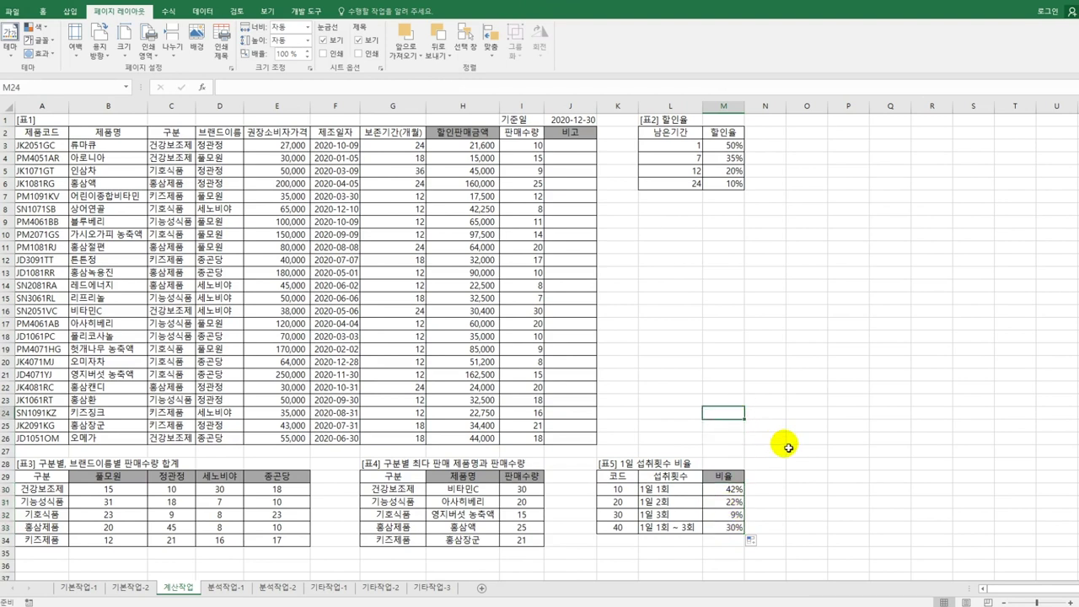
type("=")
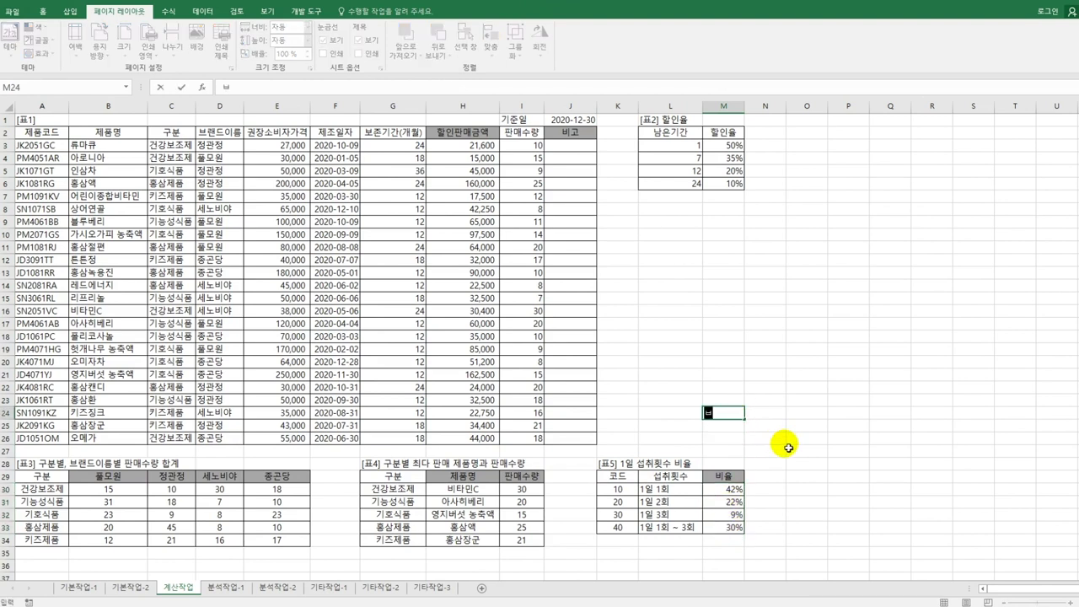
type("비율")
key("Tab")
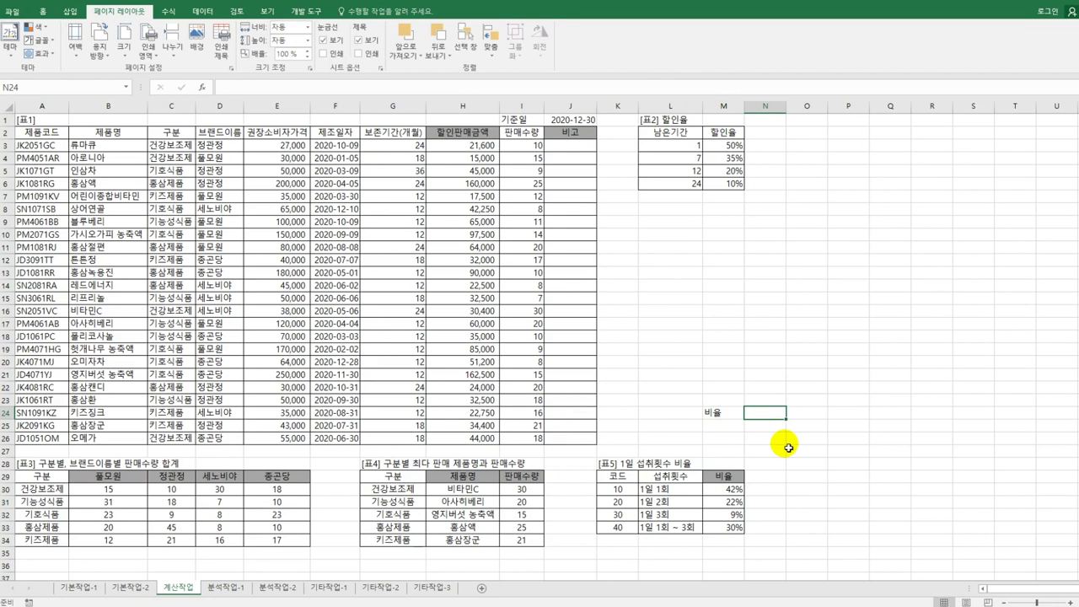
type("코드 10")
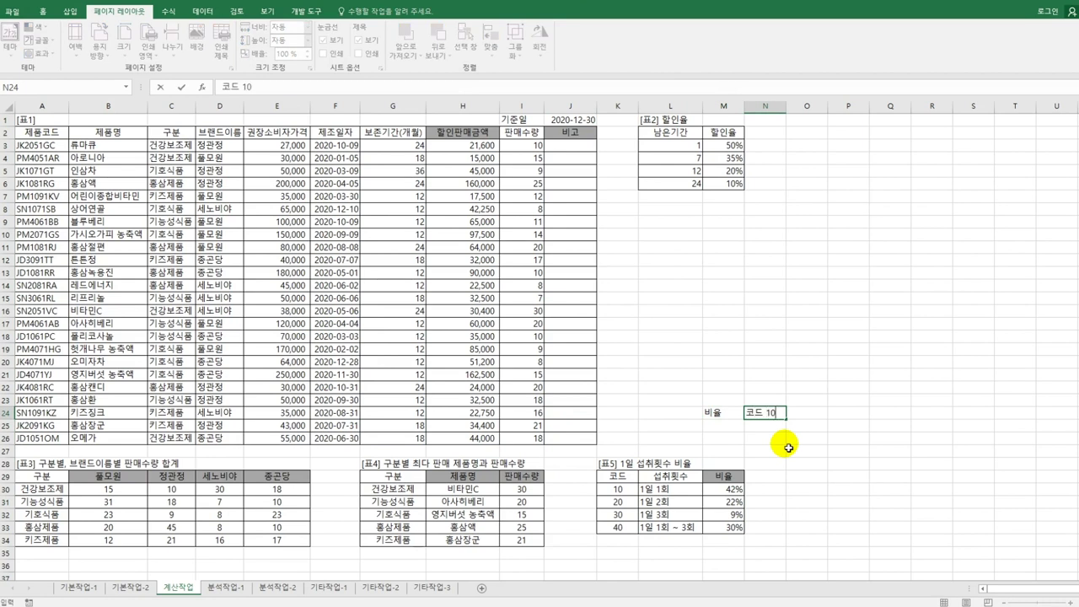
type(" 개수/전체 개")
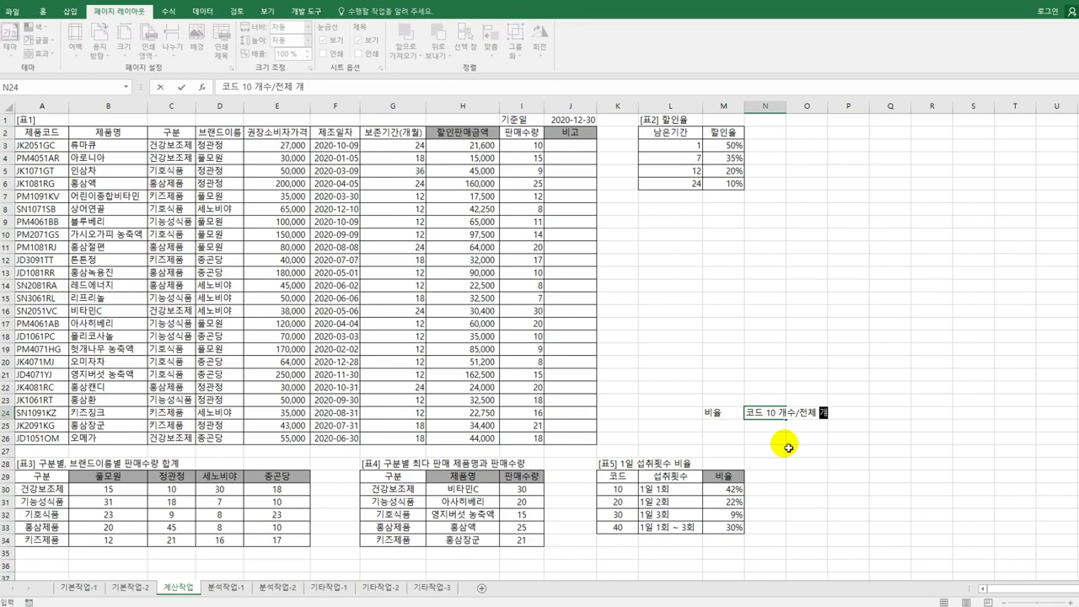
type("ㅅㅜ")
key("Return")
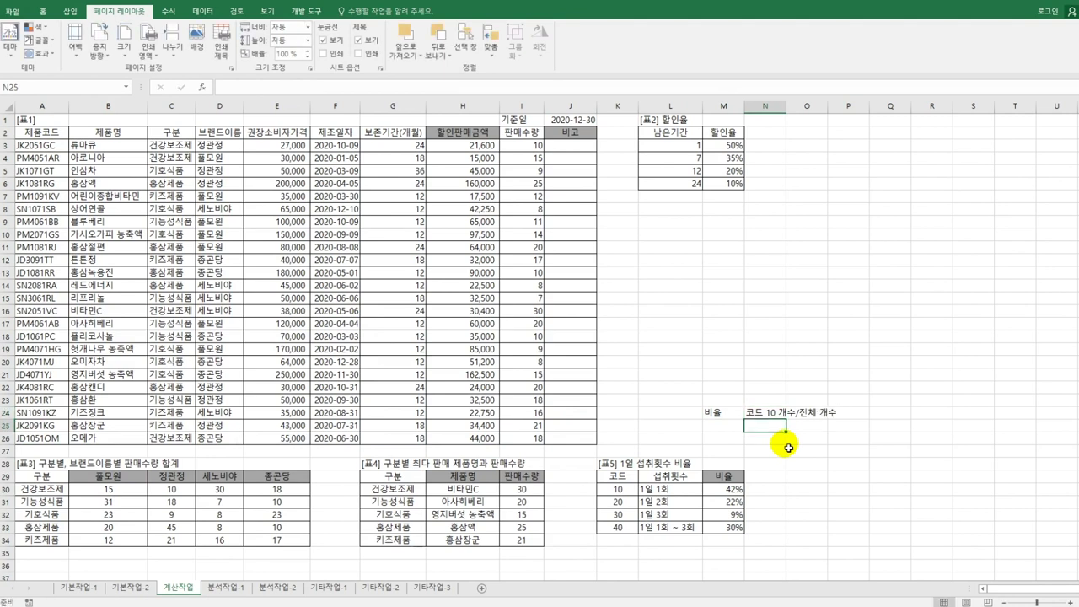
left_click_drag(723, 413, 801, 413)
key("Delete")
Select the first 비고 cell J3, open the Visual Basic editor and insert a new module.
left_click(591, 150)
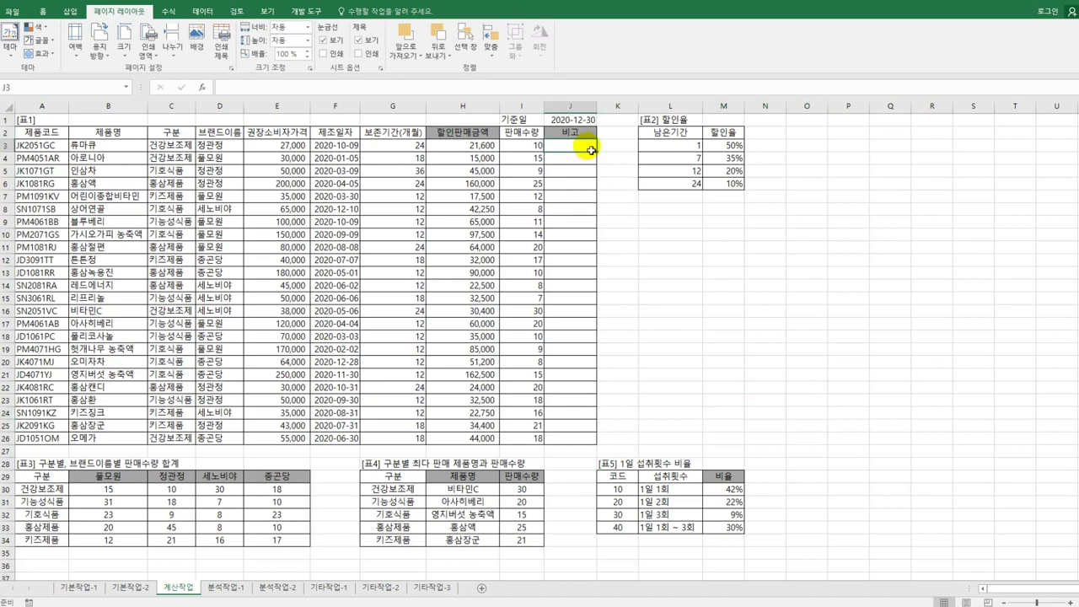
left_click(306, 12)
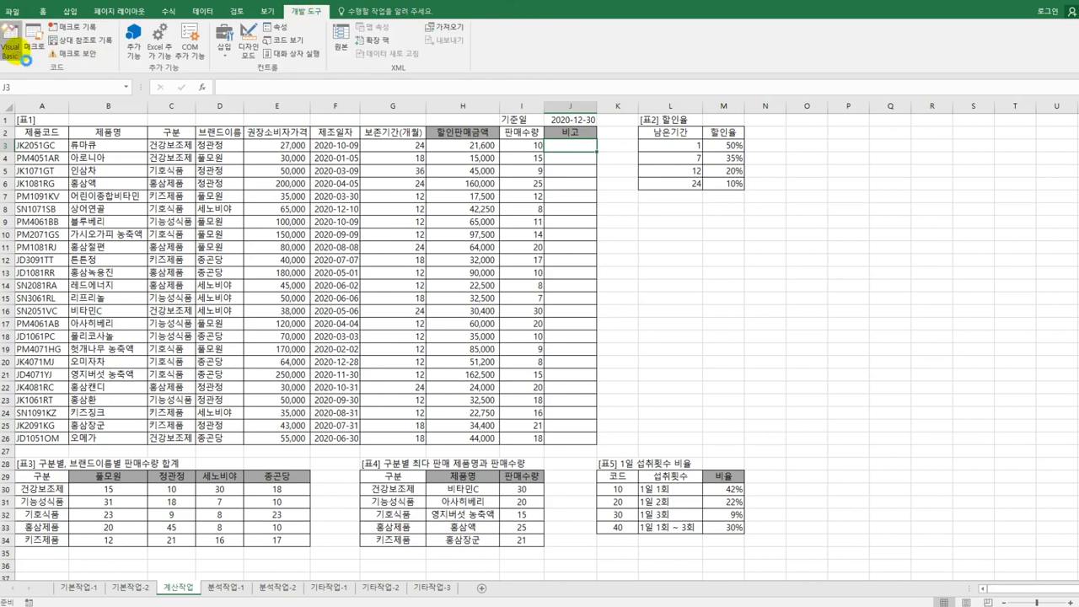
left_click(10, 42)
left_click(537, 104)
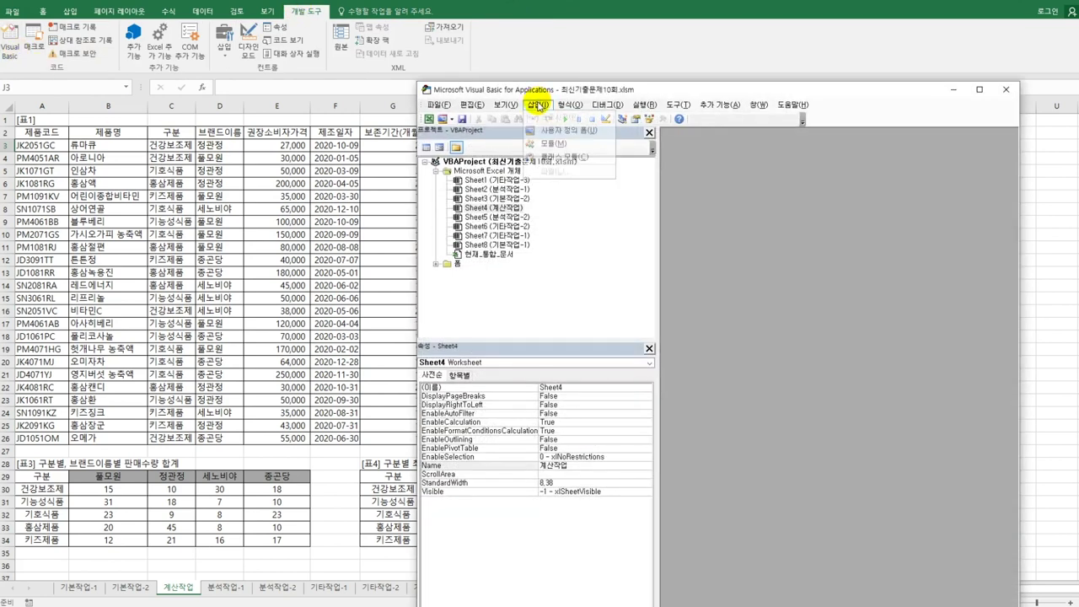
left_click(561, 152)
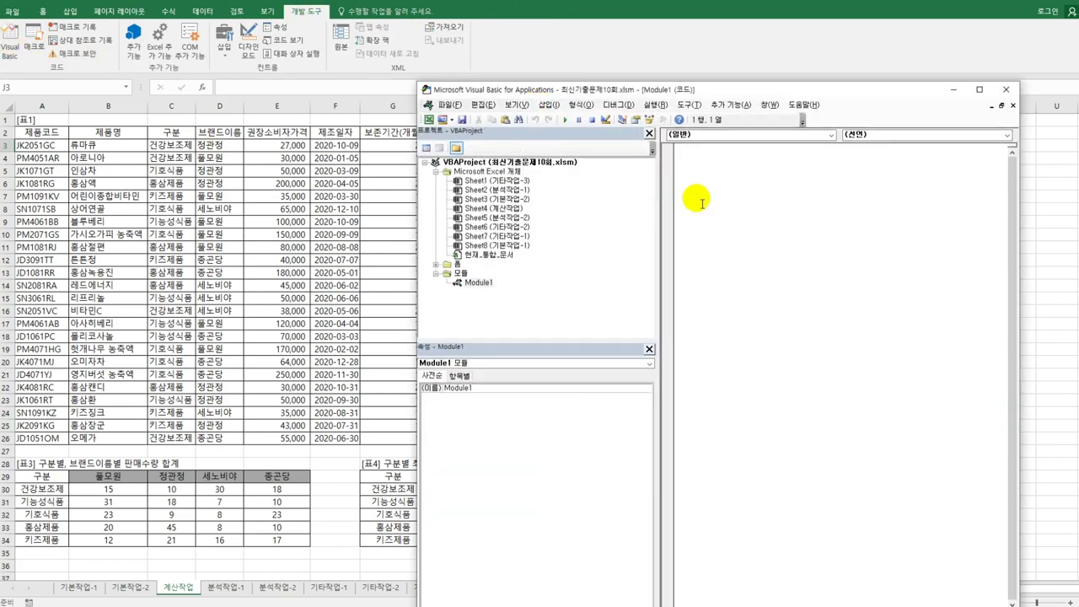
Declare the public function fn비고 with the arguments 권장소비자가격 and 판매수량 in the new module.
type("su")
key("BackSpace")
key("BackSpace")
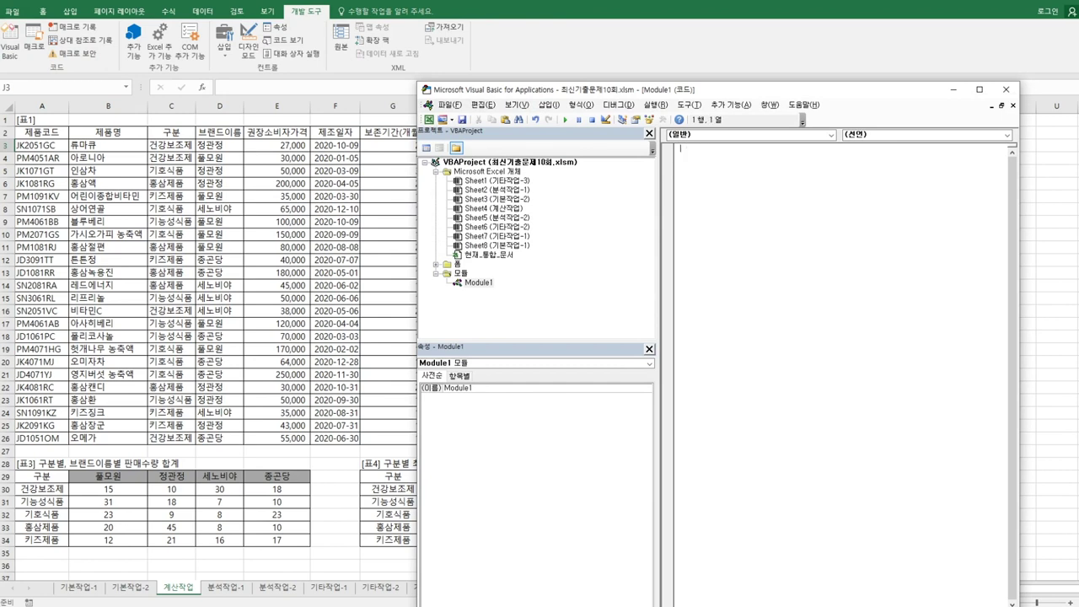
type("public function fn비고(")
key("Hangul")
type("ㅜ장소비")
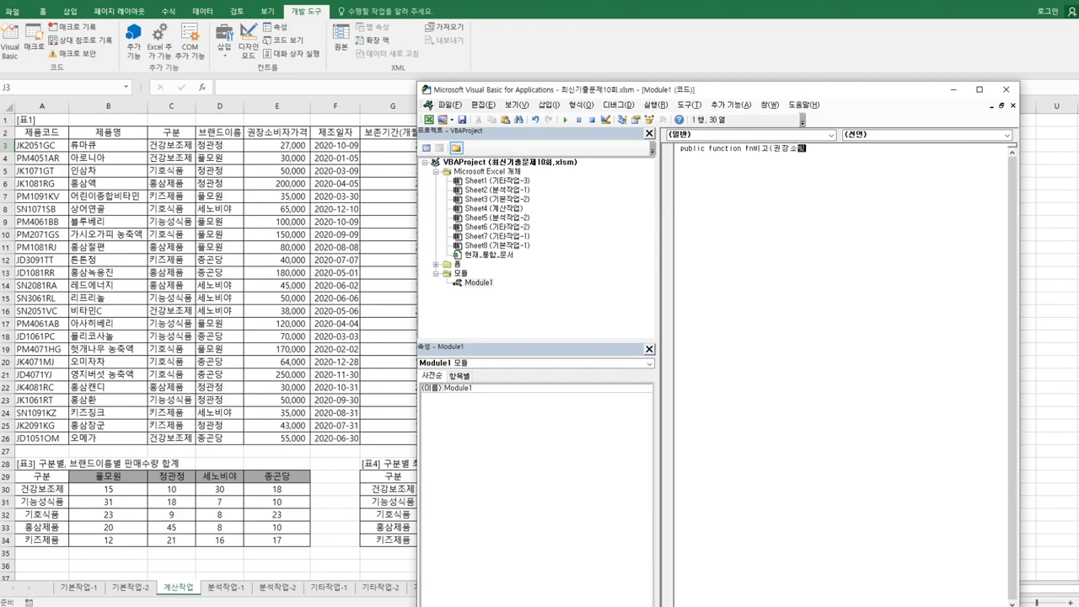
type("자가격,판매수량)")
key("Return")
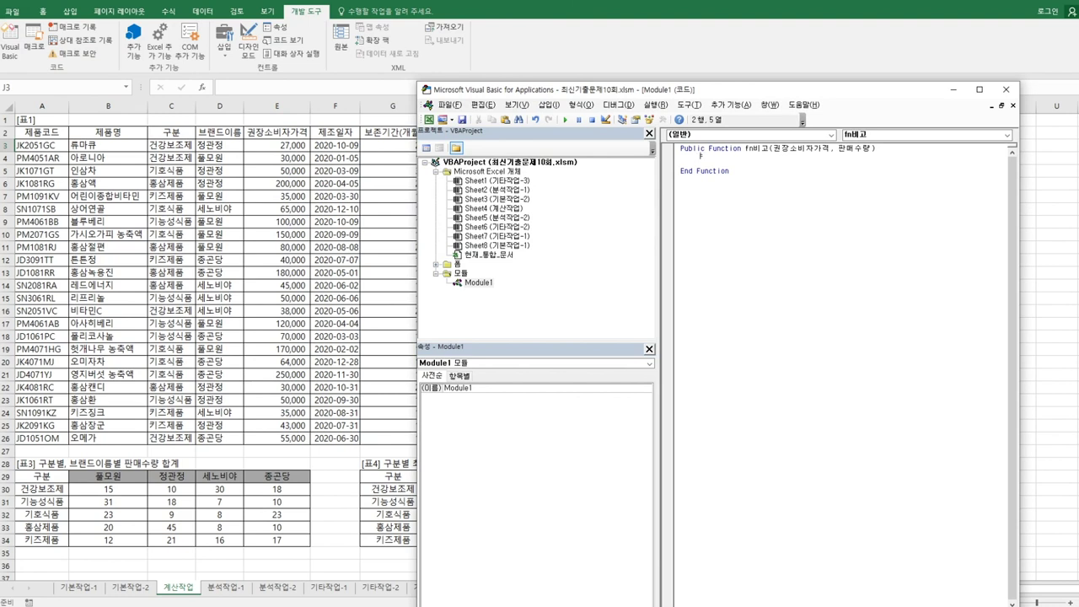
Add the condition If 권장소비자가격 >= 100000 And 판매수량 >= 15 Then to the fn비고 function.
type("if 권장소비자가격 >=100000")
key("BackSpace")
type("then")
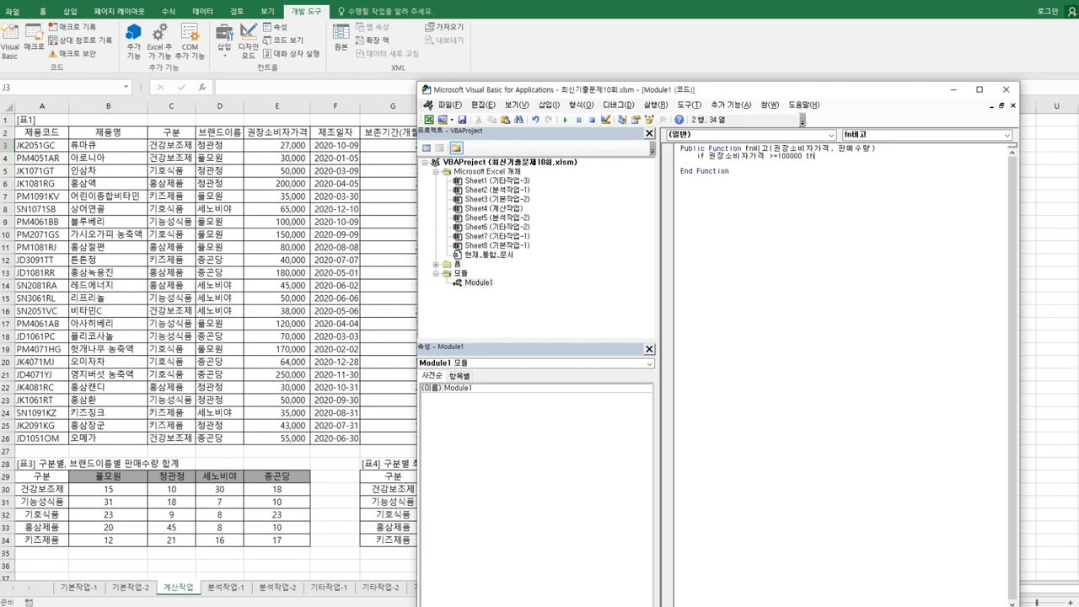
key("Return")
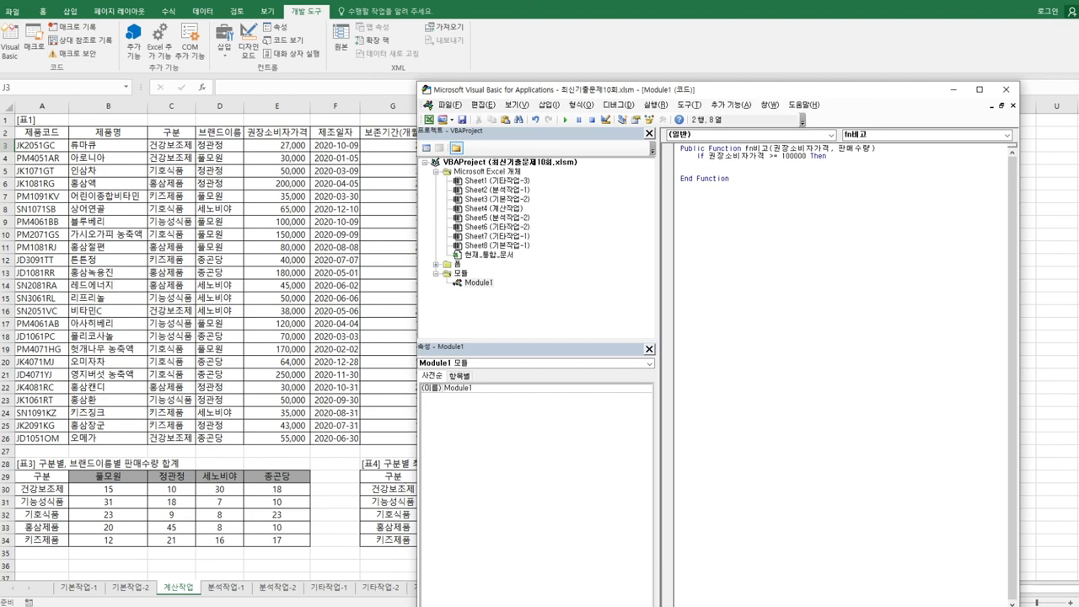
left_click(828, 156)
type("and 판매수량 >=15")
key("Return")
Make fn비고 return "사은선물 증정" when the If condition is met.
type("루")
key("BackSpace")
key("BackSpace")
type("ㅊ")
key("BackSpace")
type("fn비교 ")
type("= ")
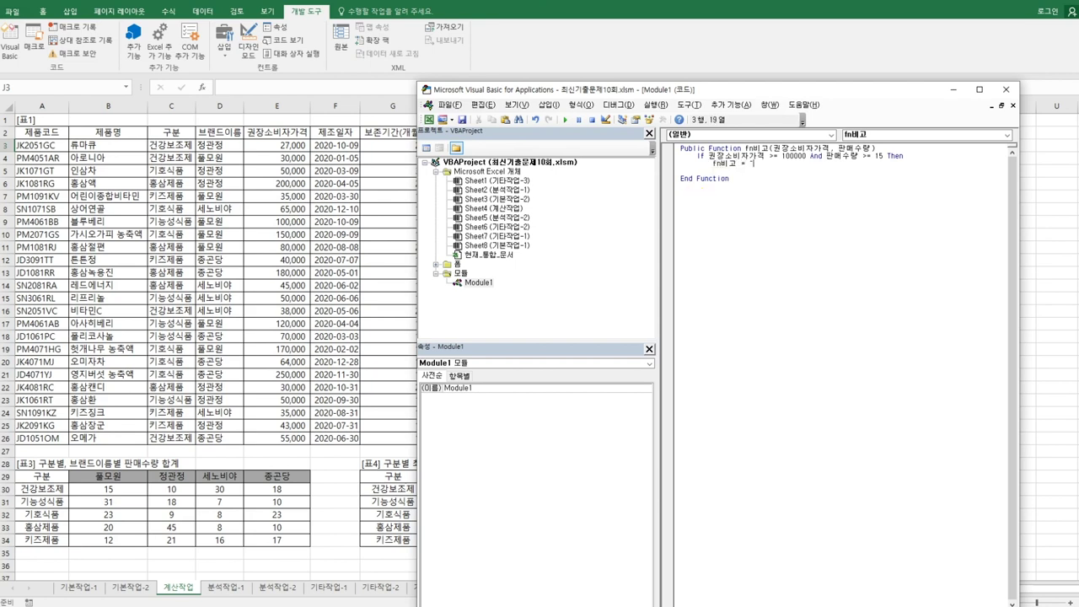
type("\"사은ㅅ")
type("선물 증정\"")
key("Return")
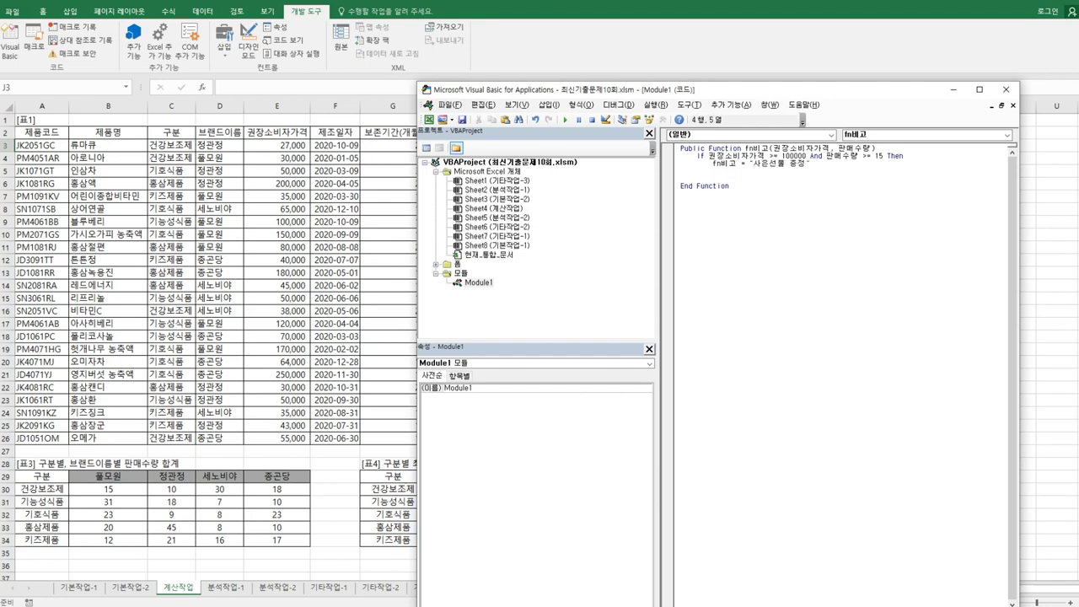
Add an Else branch to fn비고 that returns an empty string "", and close the condition with End If.
type("Else")
key("Return")
type("ㄹ")
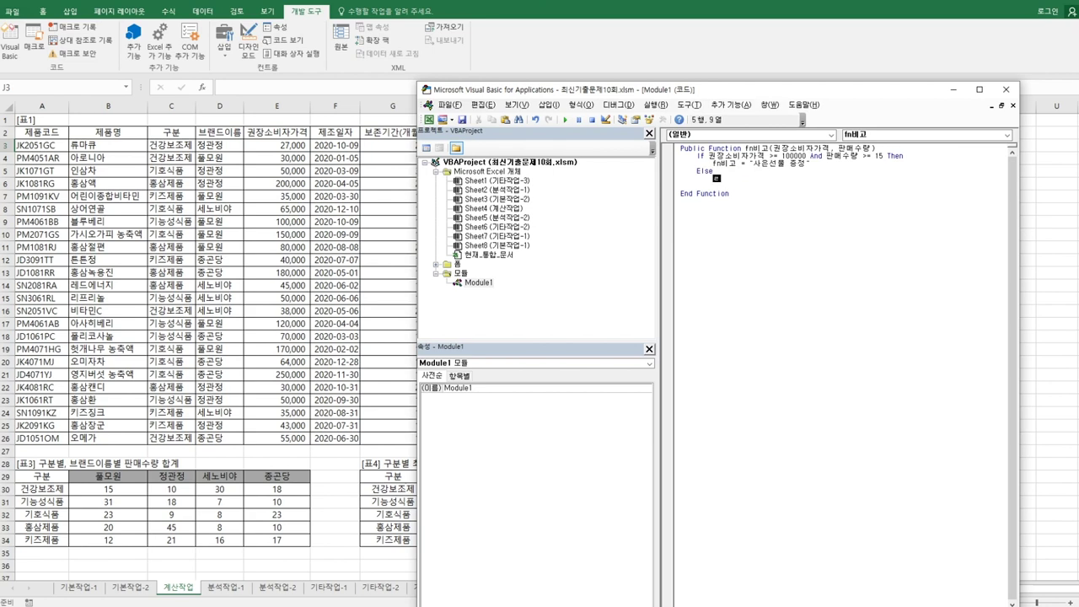
key("BackSpace")
key("BackSpace")
key("Tab")
type("fn비고 = \"\"")
key("Return")
type("end i")
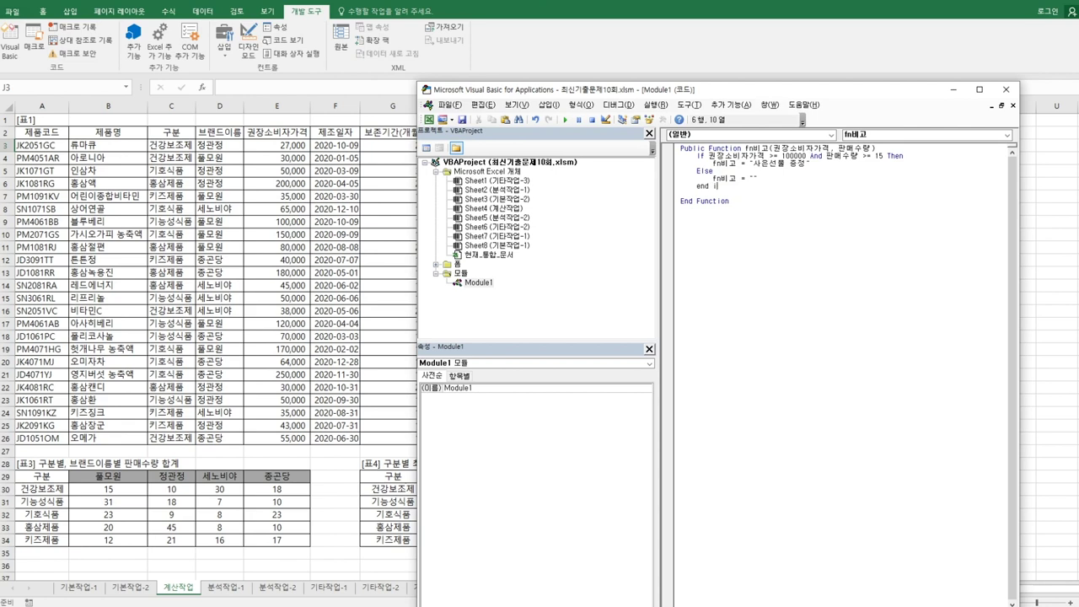
Insert a blank line below the fn비고 function declaration and close the Visual Basic editor.
left_click(716, 156)
key("End")
key("Return")
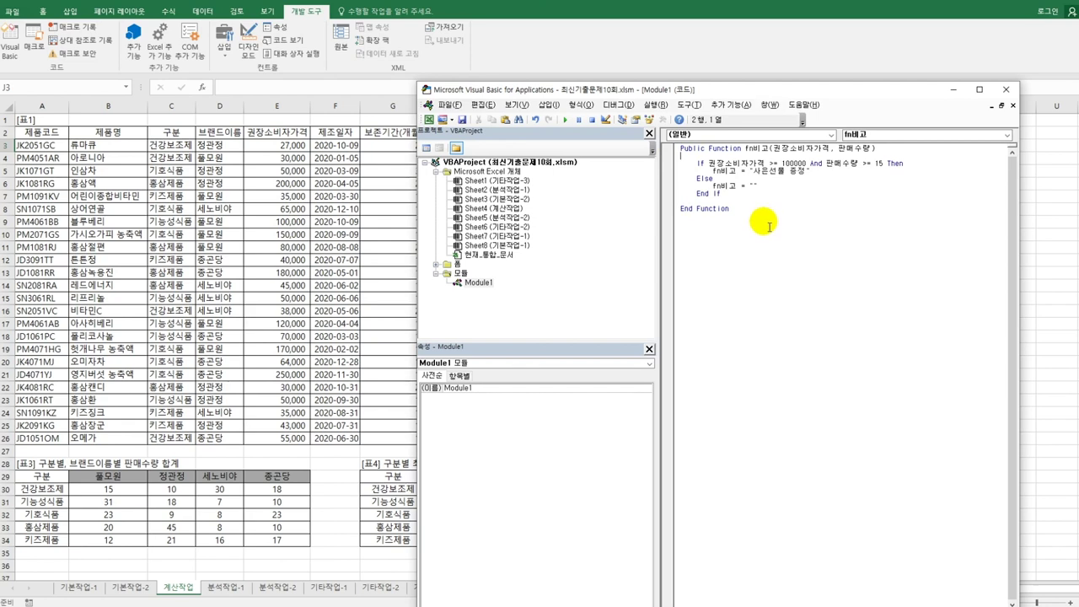
left_click(1006, 90)
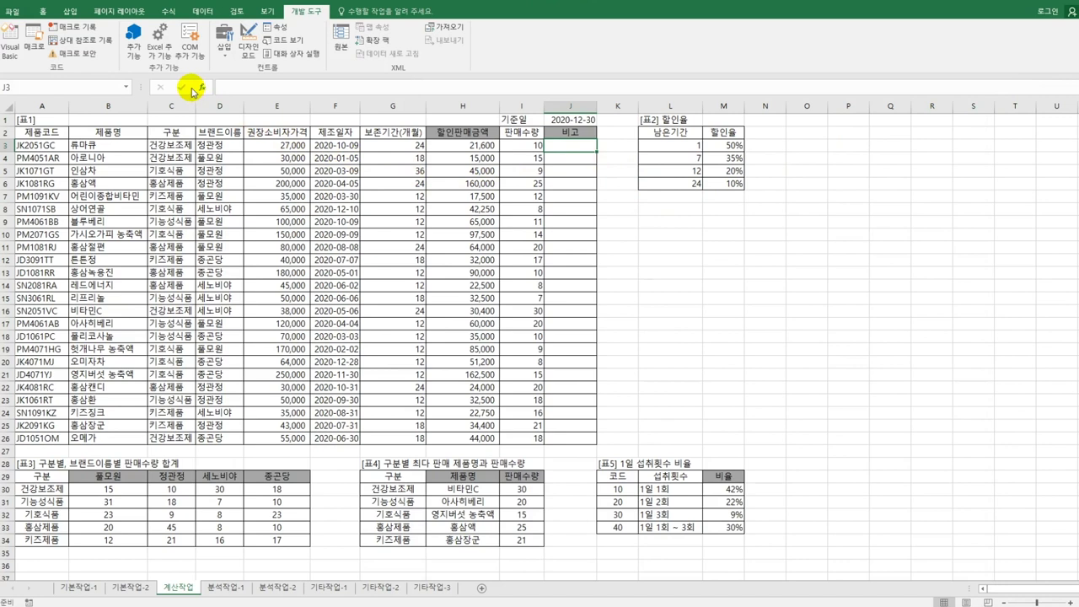
Insert the user-defined function fn비고 from the 사용자 정의 category into cell J3.
left_click(201, 86)
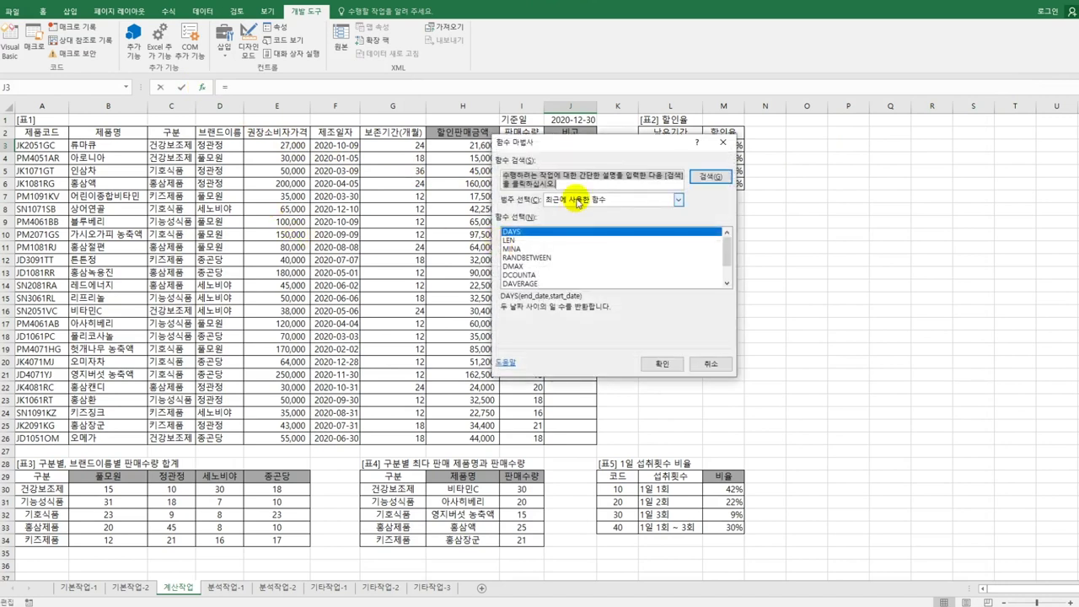
left_click(678, 199)
left_click(584, 306)
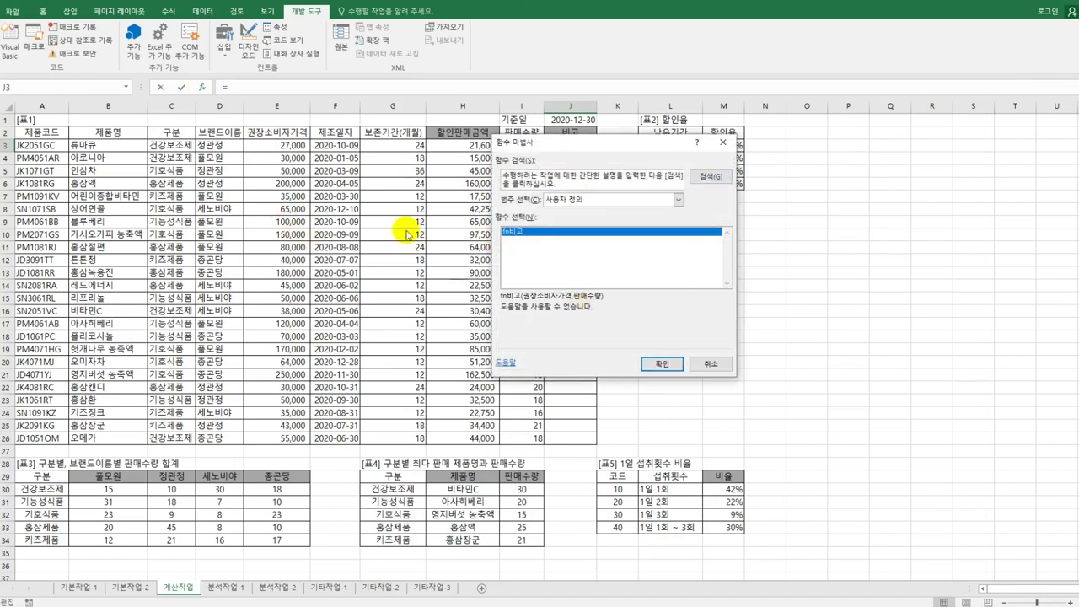
left_click_drag(560, 143, 730, 134)
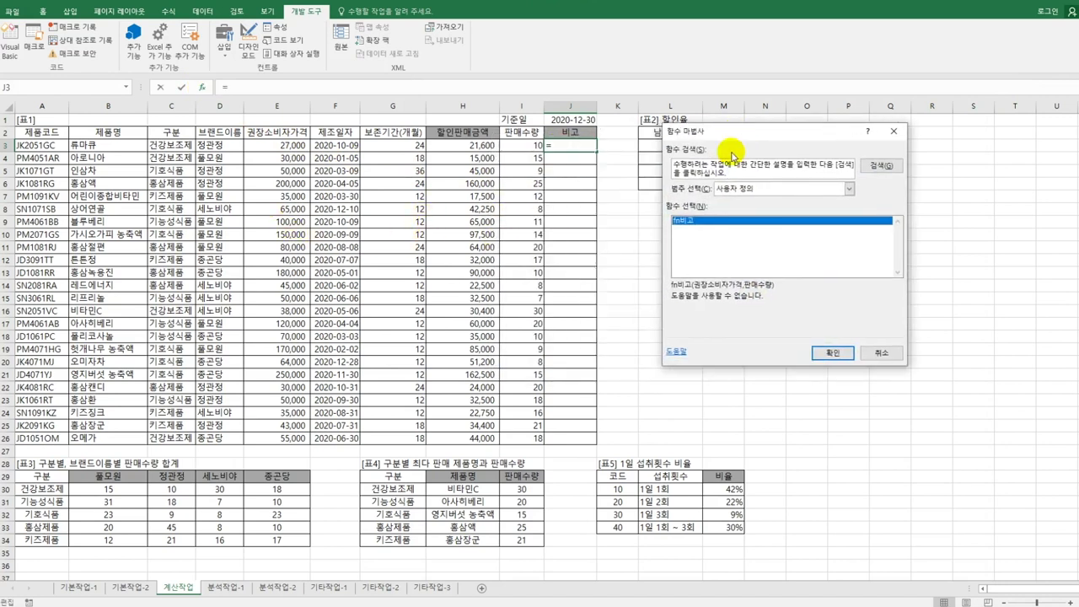
left_click(832, 353)
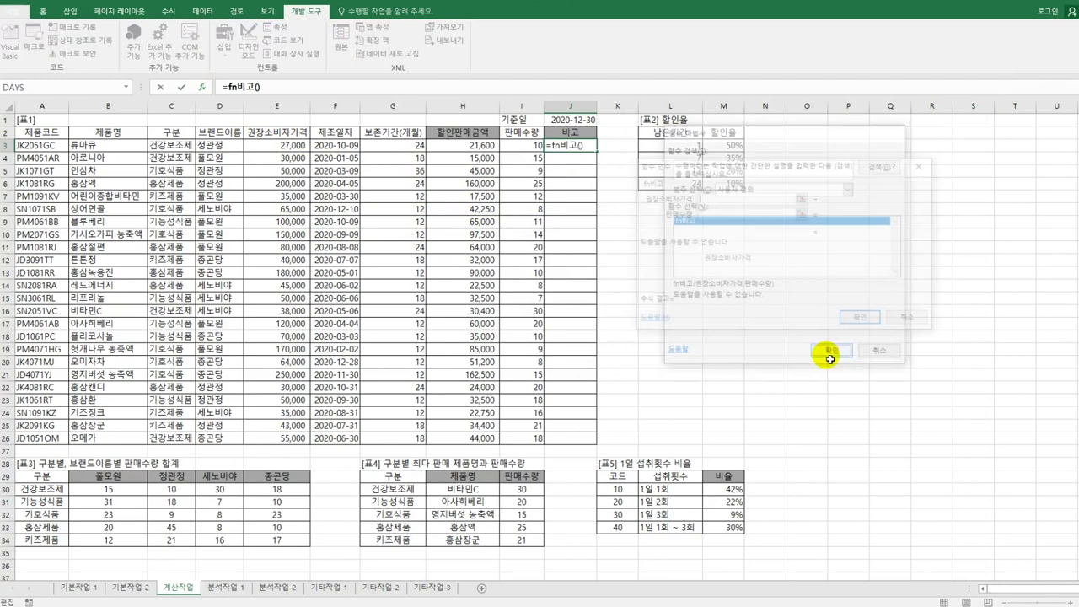
Set the fn비고 arguments to E3 for 권장소비자가격 and I3 for 판매수량, and confirm the formula.
left_click(279, 151)
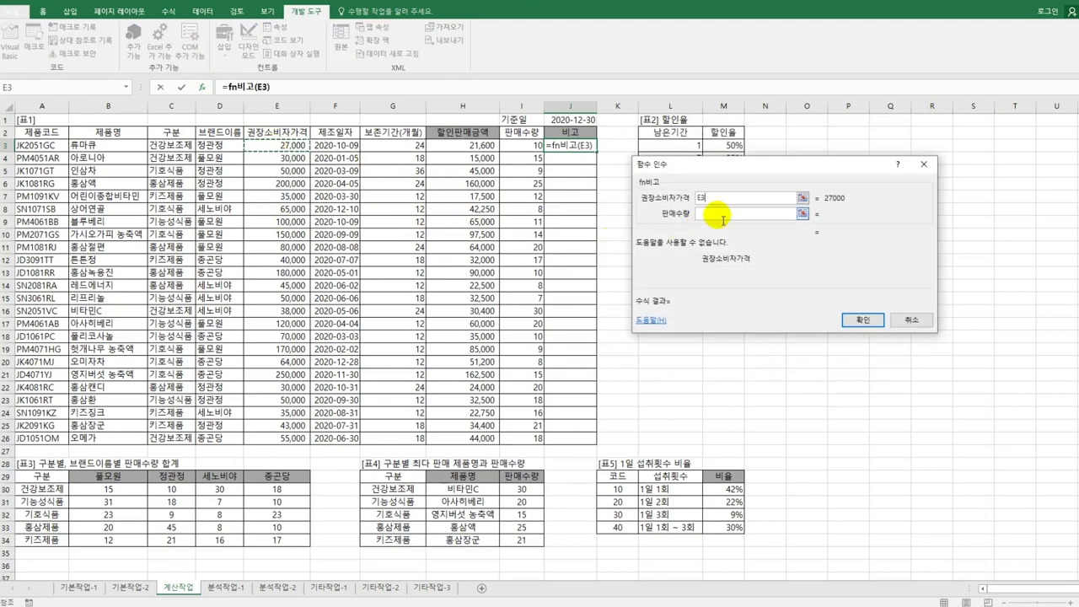
left_click(718, 214)
left_click(536, 149)
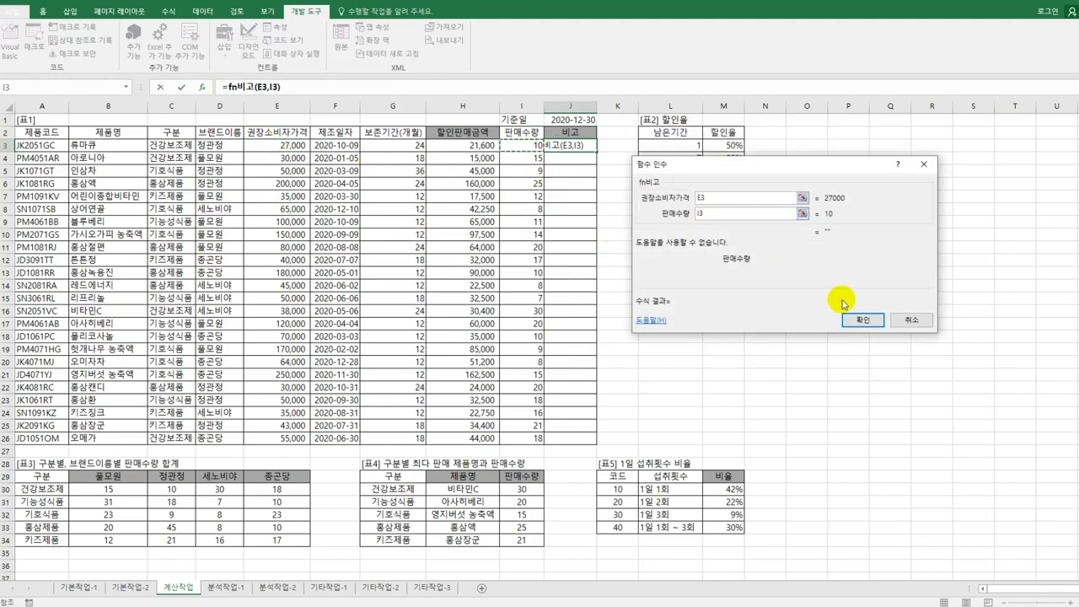
left_click(862, 320)
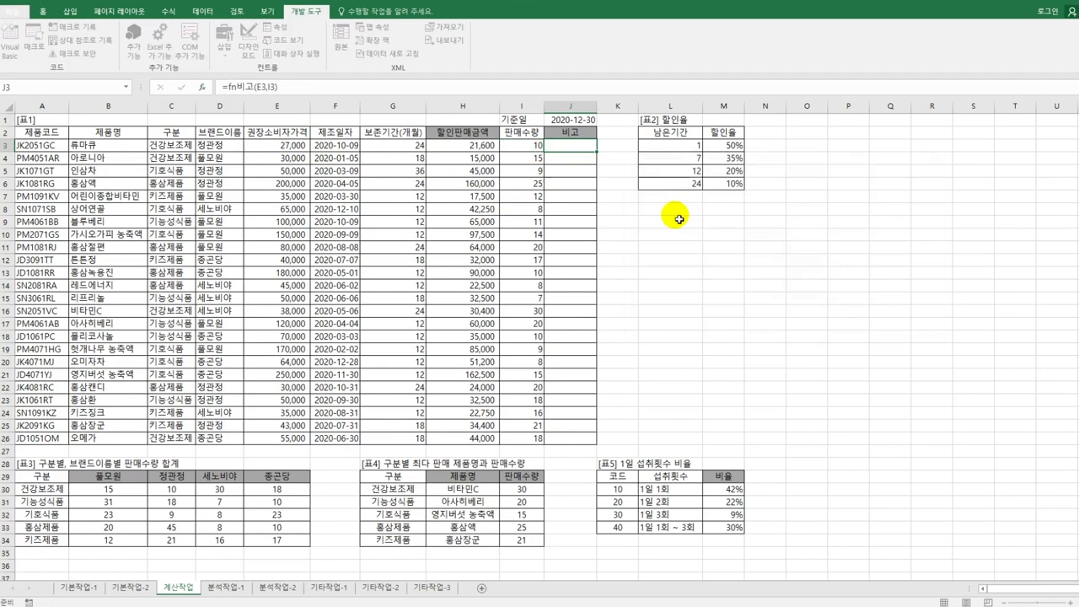
Fill the 비고 formula from J3 down to J26 and autofit the width of column J.
double_click(597, 153)
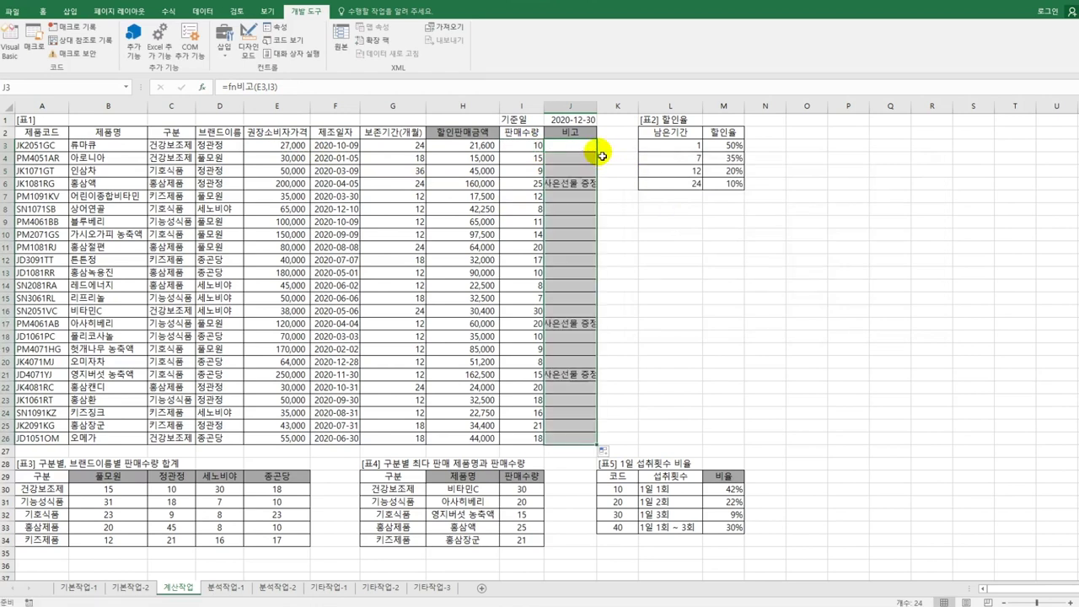
double_click(597, 107)
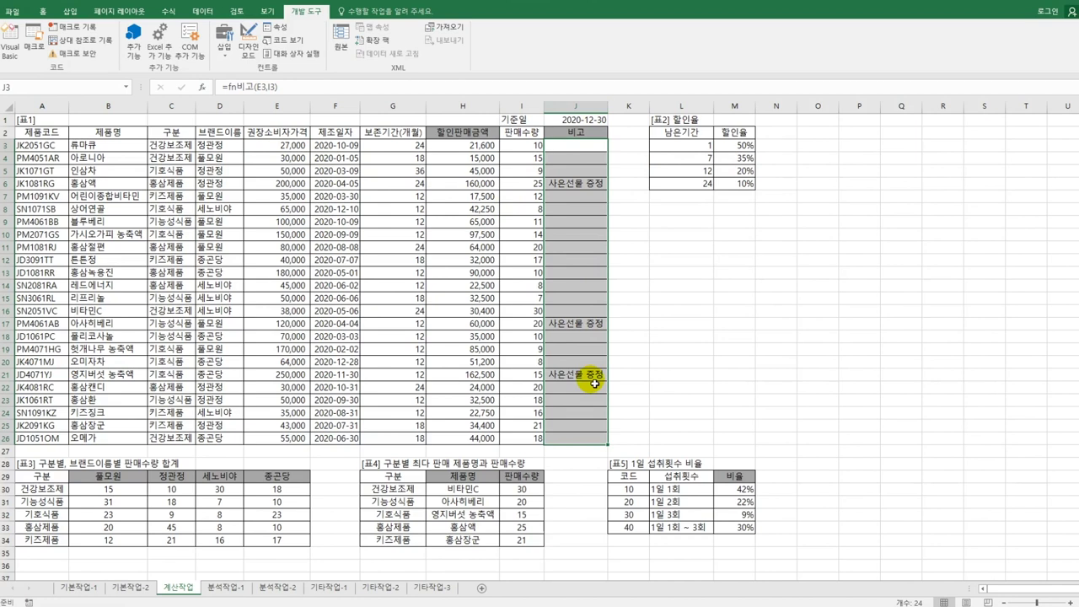
On sheet 분석작업-1, start a Microsoft Query import at cell B4 using MS Access Database as the data source.
left_click(243, 587)
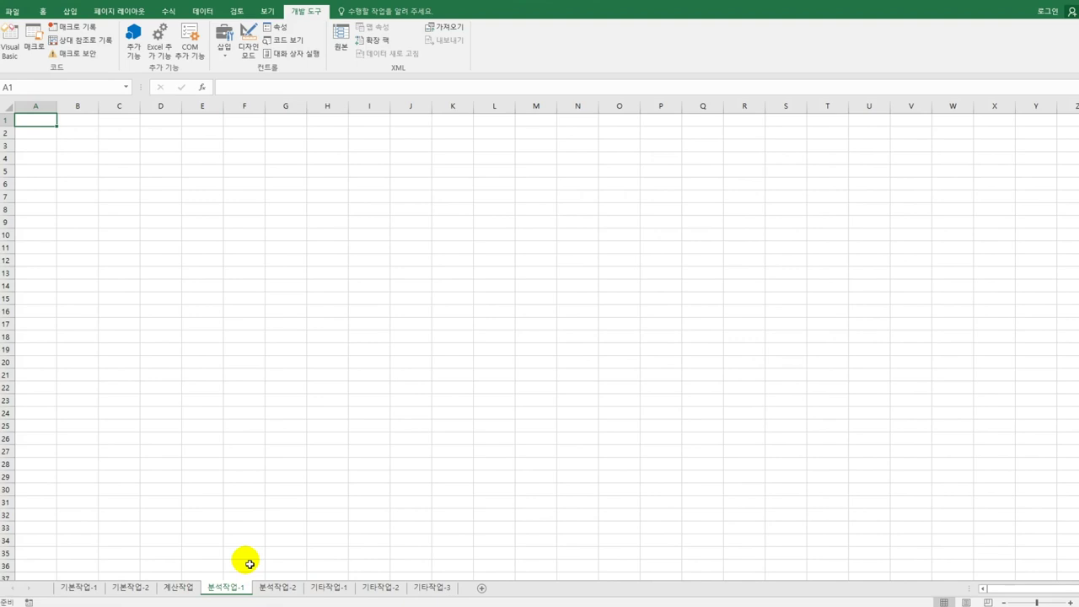
left_click(91, 160)
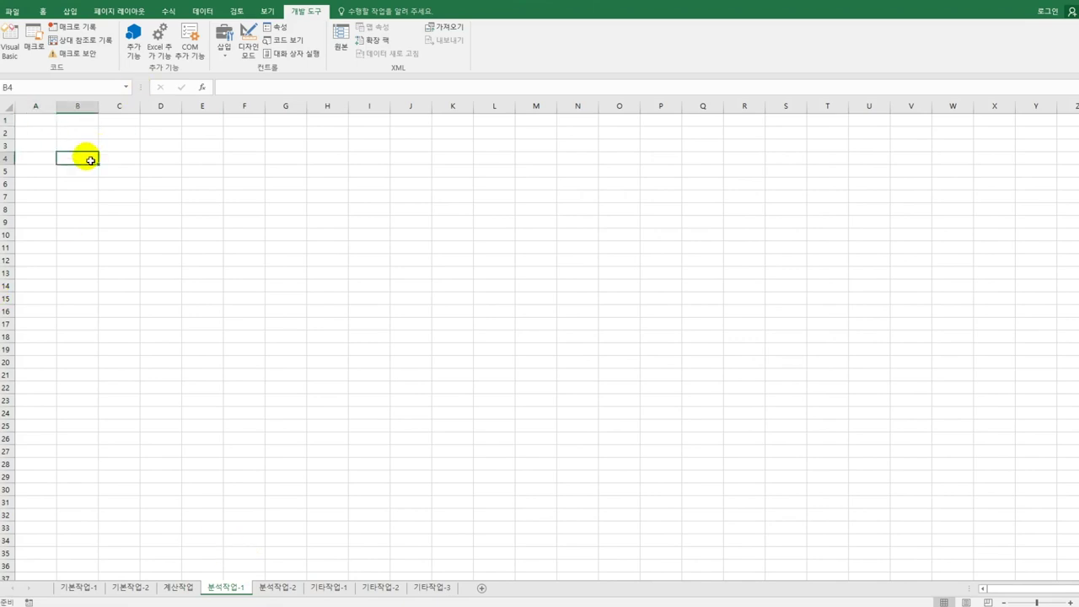
left_click(139, 34)
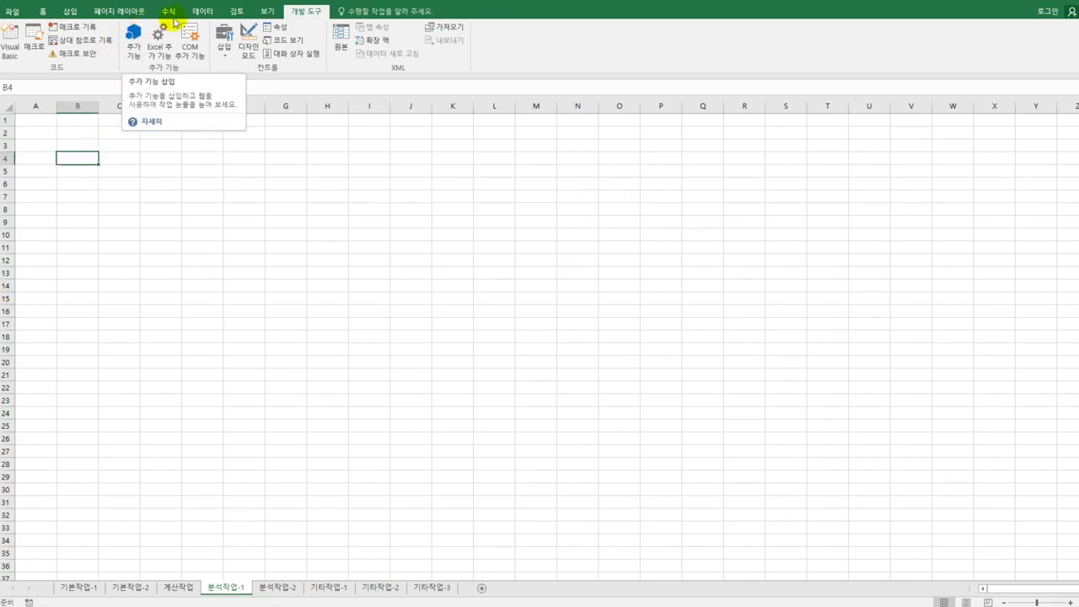
left_click(203, 11)
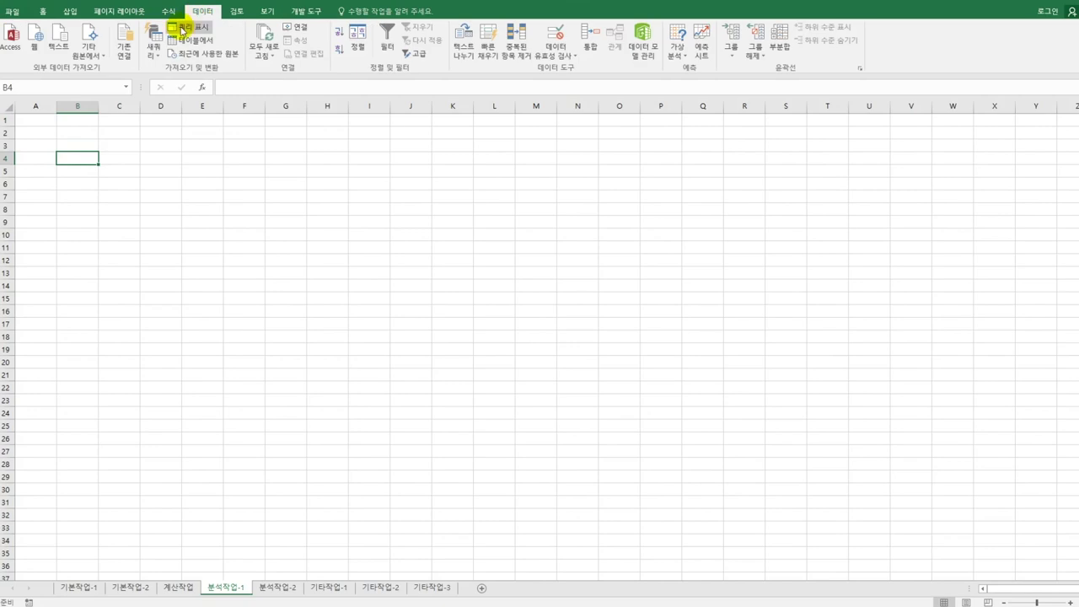
left_click(87, 52)
left_click(140, 226)
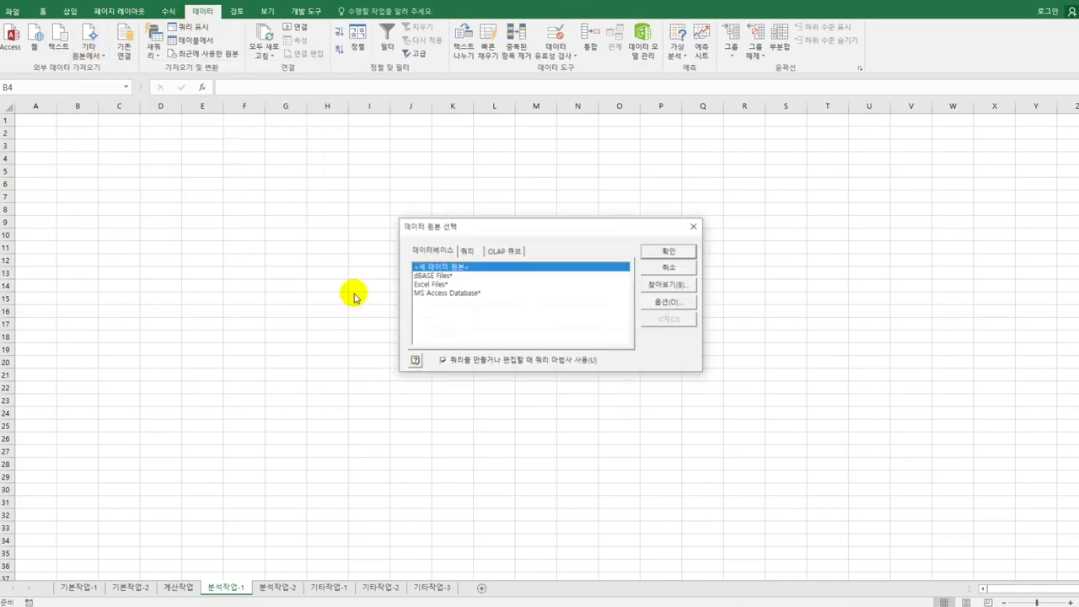
left_click(470, 295)
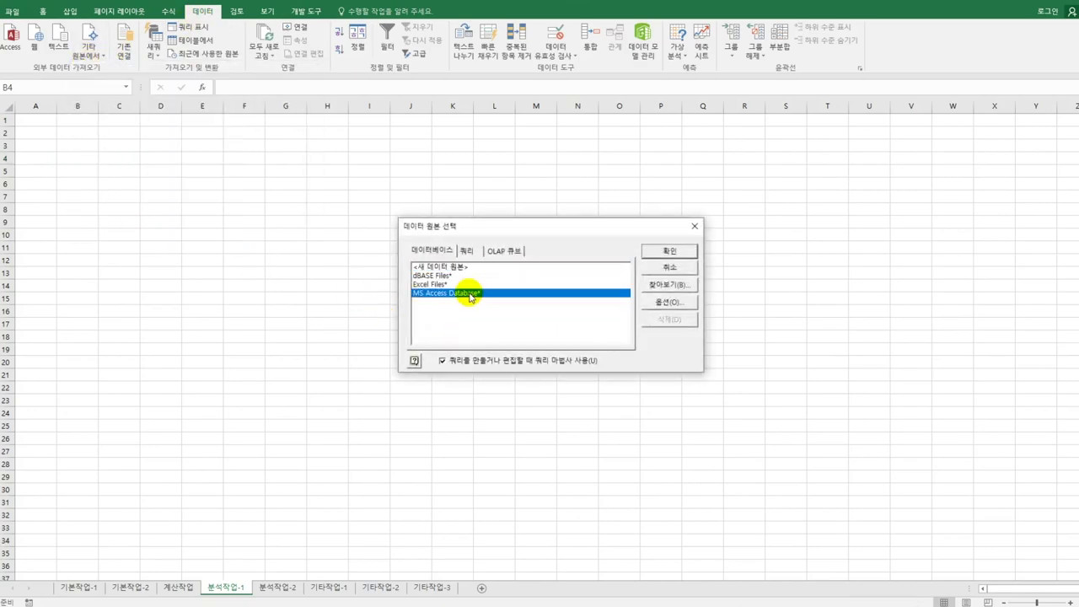
left_click(668, 253)
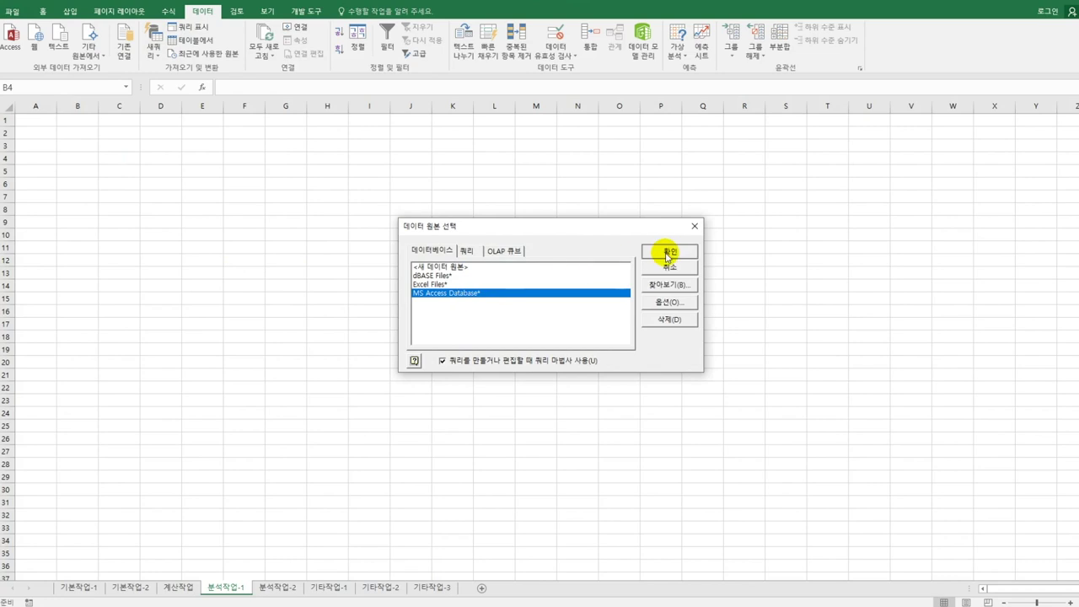
Connect to the Access database in the 기출문제 folder that contains the 제품판매 table.
left_click_drag(221, 7, 432, 143)
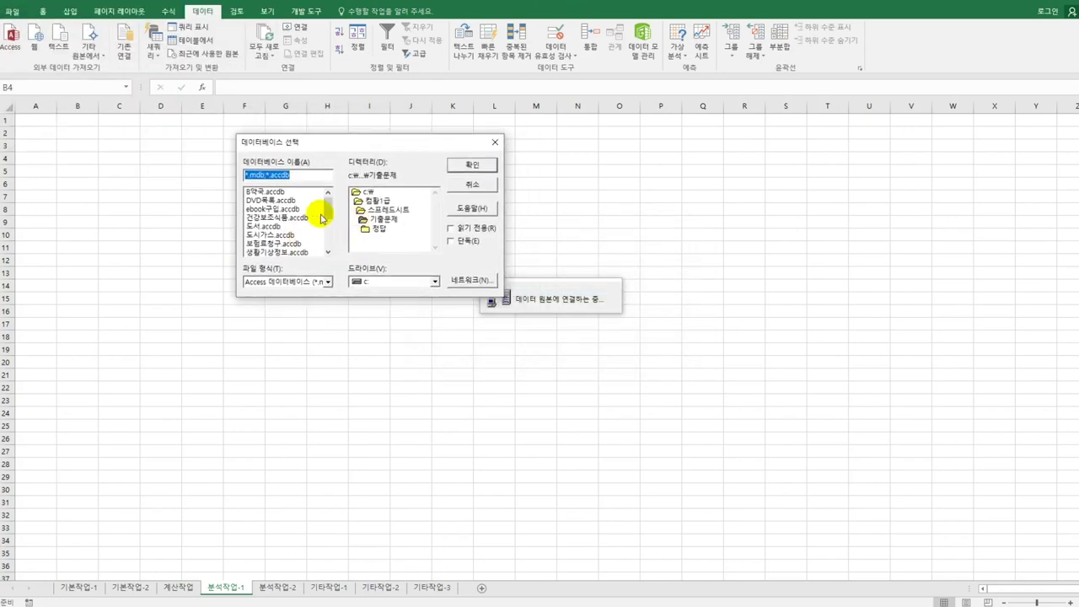
left_click_drag(328, 200, 328, 221)
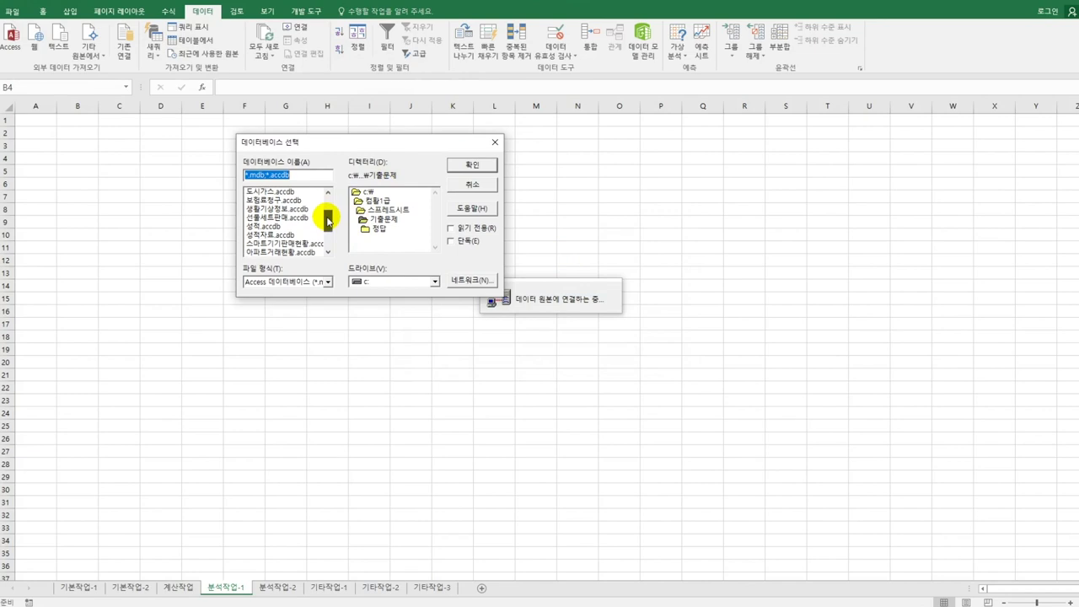
left_click(288, 217)
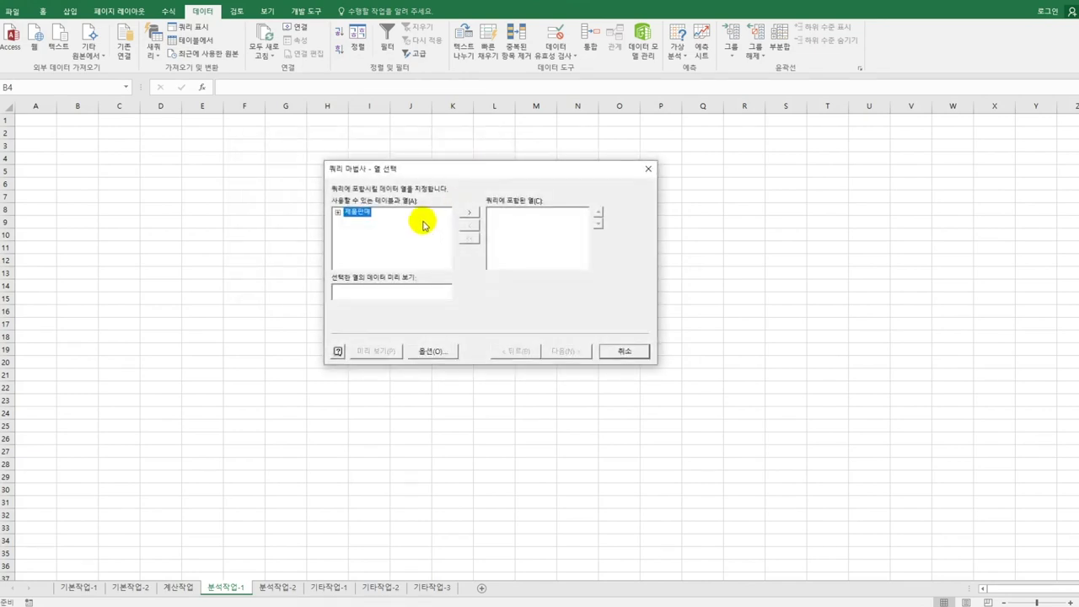
Add the 브랜드이름, 제조일자, 구분 and 판매수량 columns of the 제품판매 table to the query.
double_click(361, 215)
left_click(371, 249)
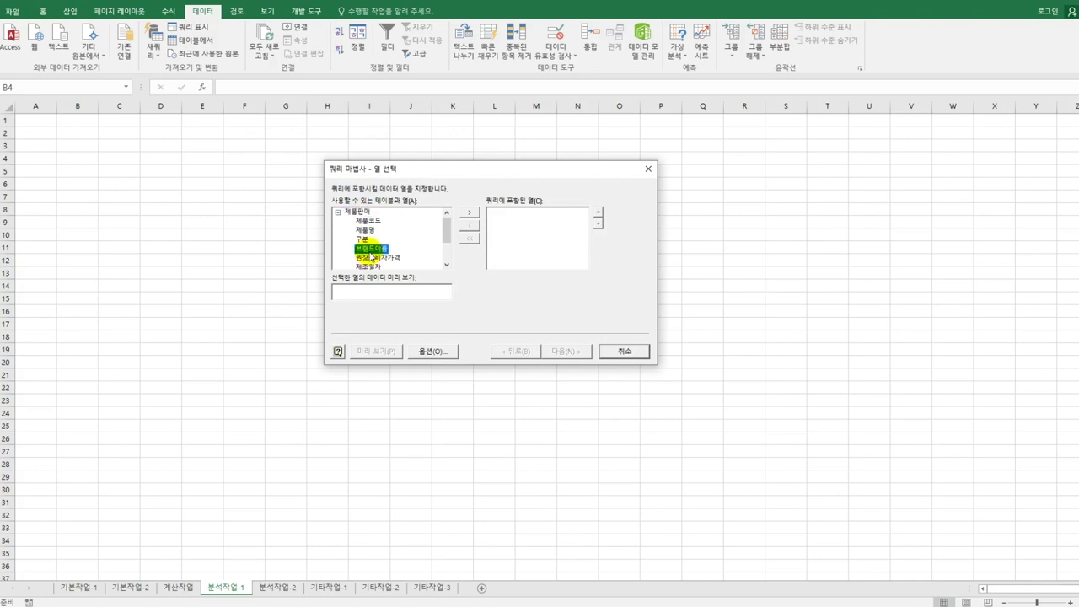
double_click(371, 251)
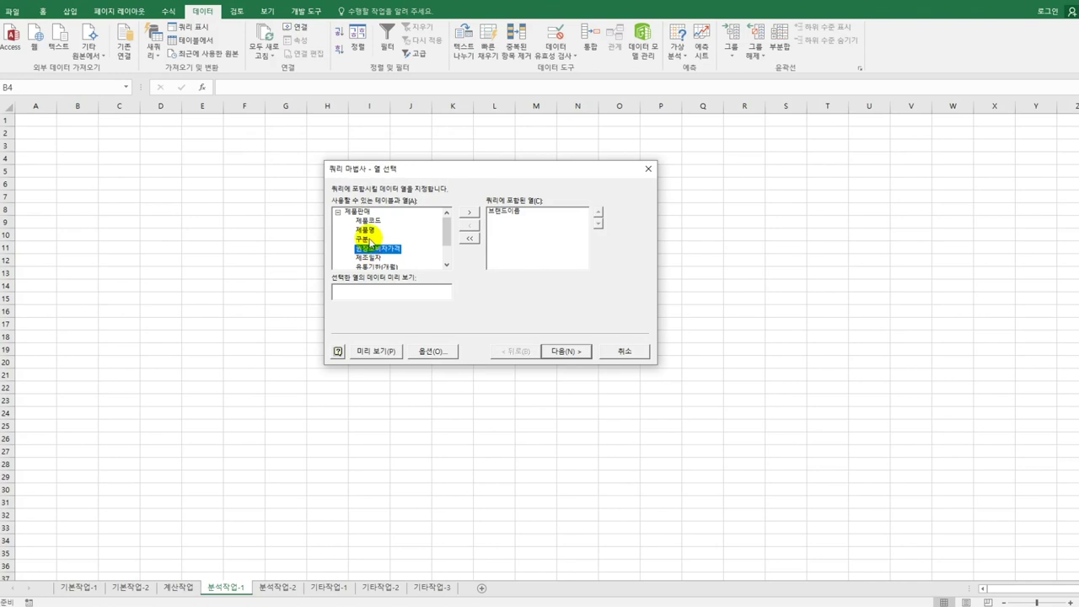
left_click(371, 261)
double_click(373, 259)
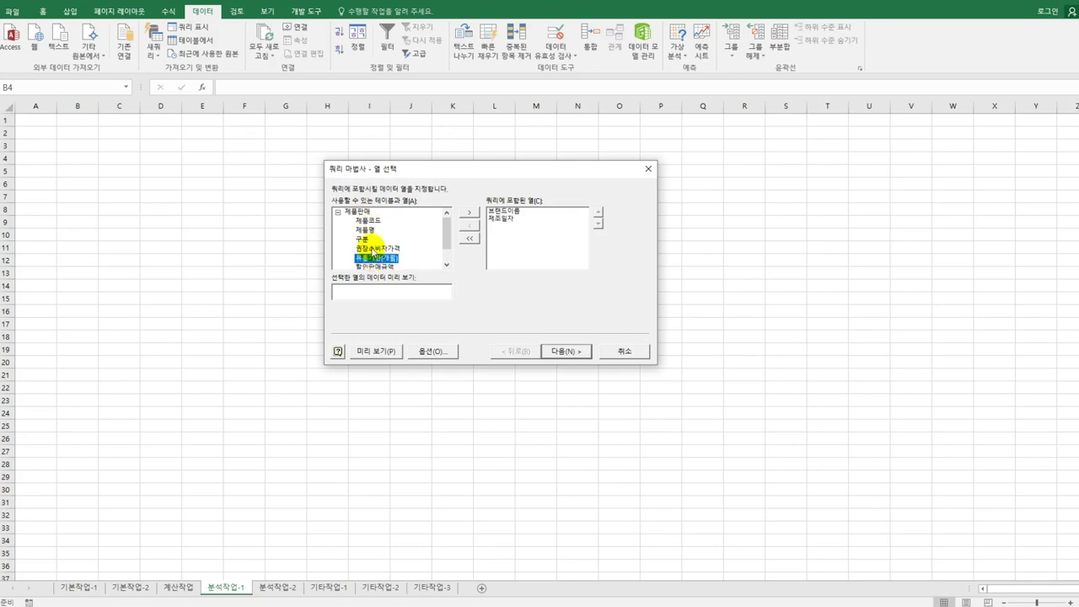
double_click(361, 239)
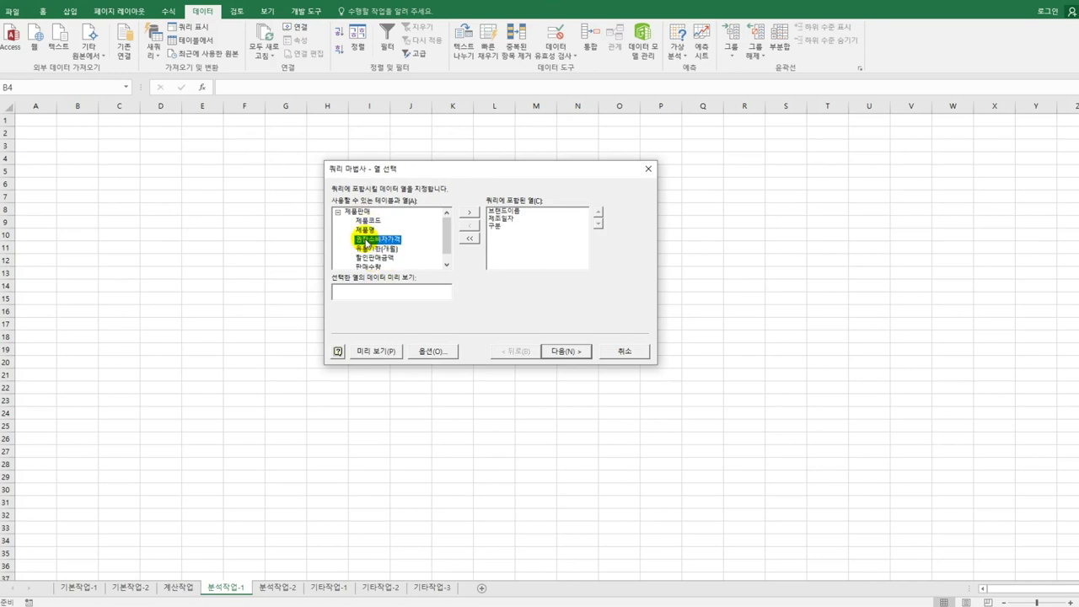
double_click(378, 267)
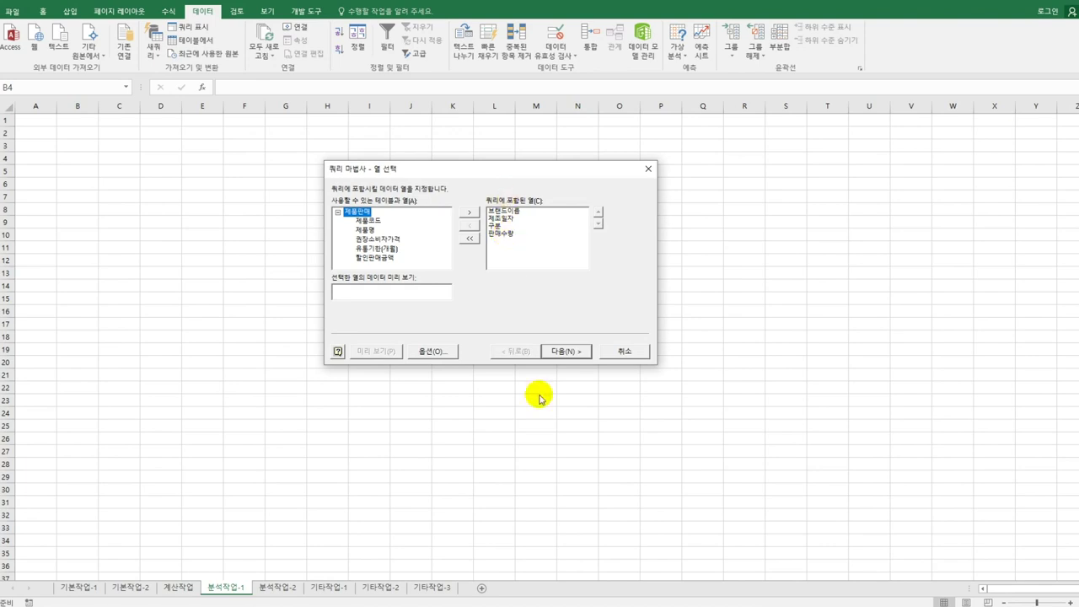
Finish the query without filters or sorting and import the data as a PivotTable report at B4 of the existing worksheet.
left_click(563, 352)
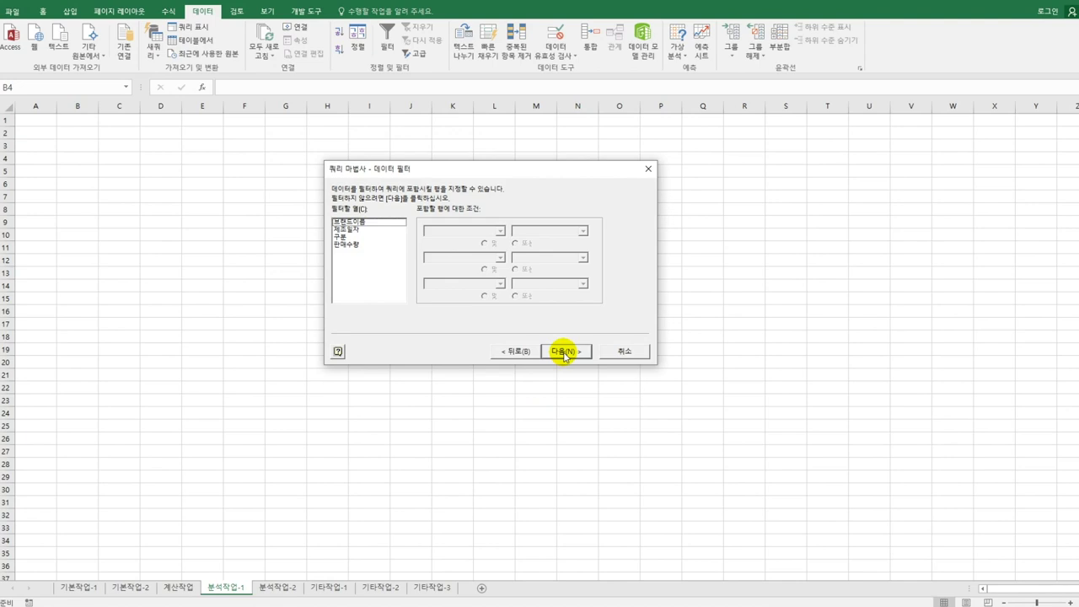
left_click(563, 352)
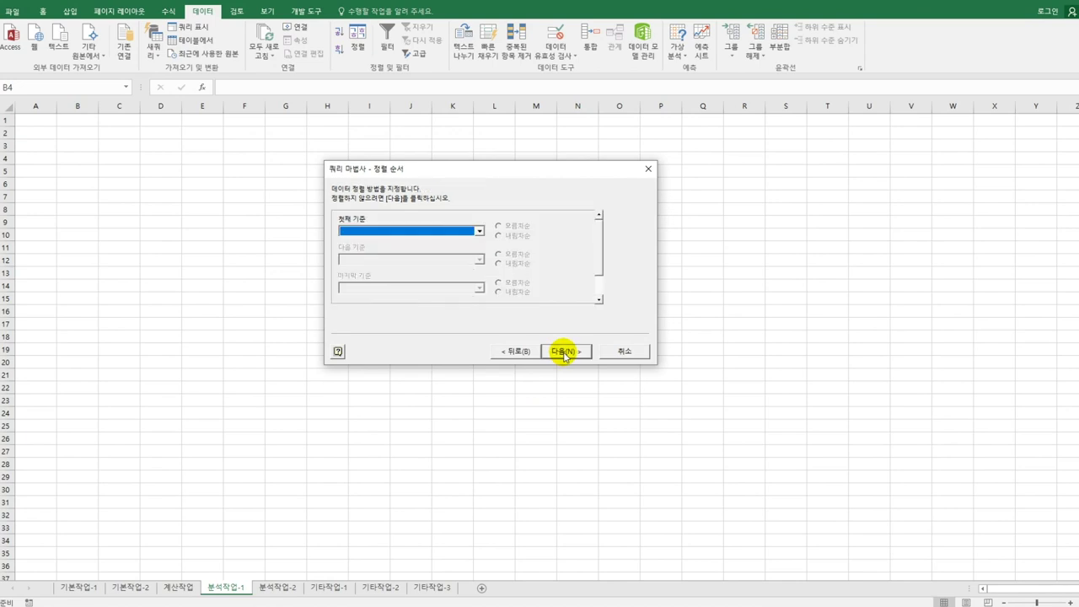
left_click(564, 352)
left_click(563, 352)
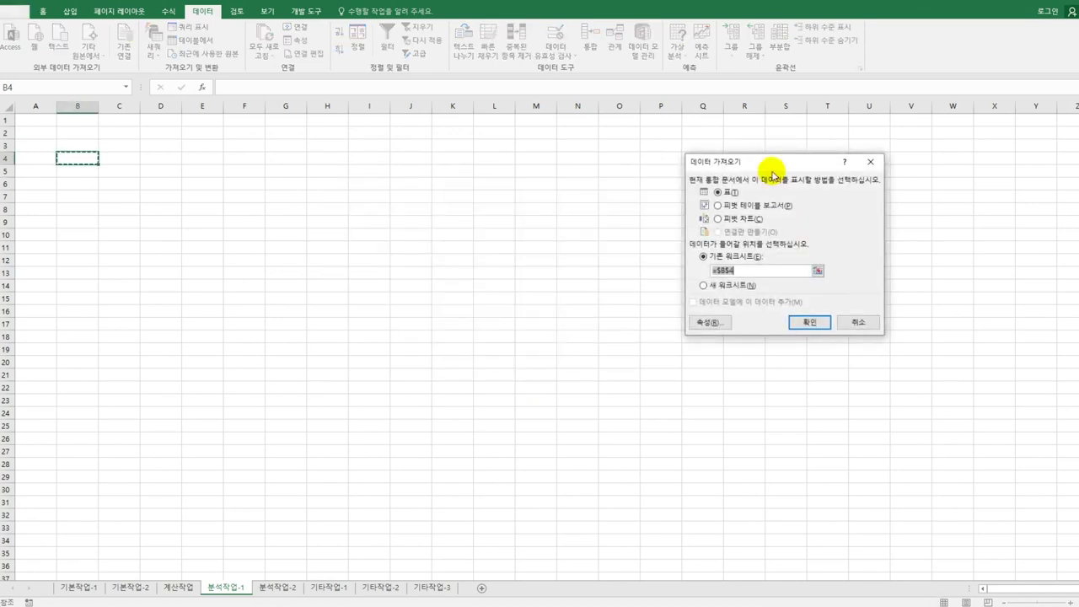
left_click_drag(765, 160, 355, 152)
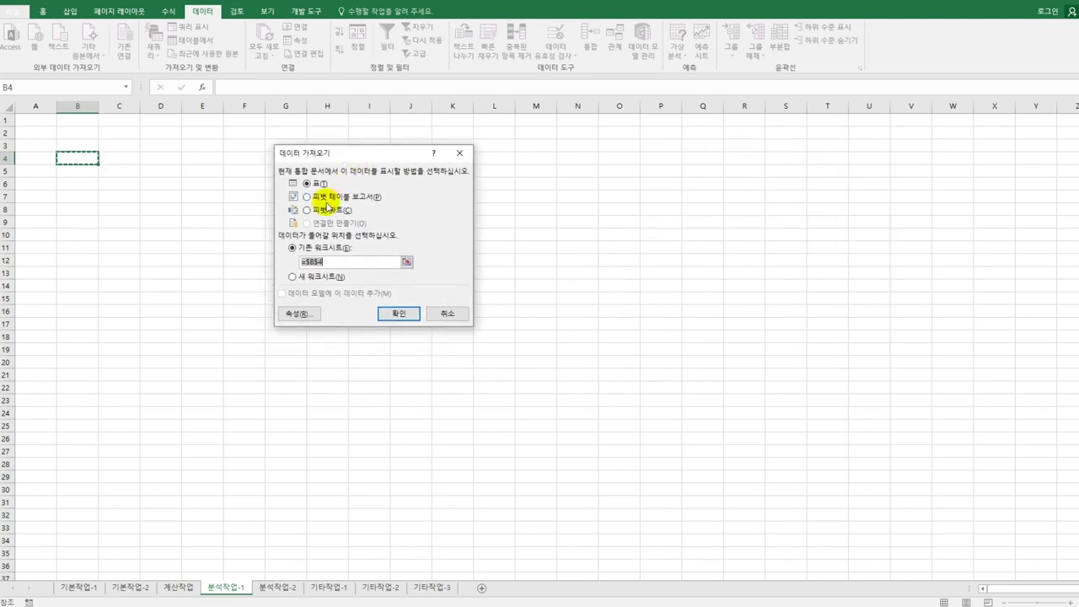
left_click(328, 199)
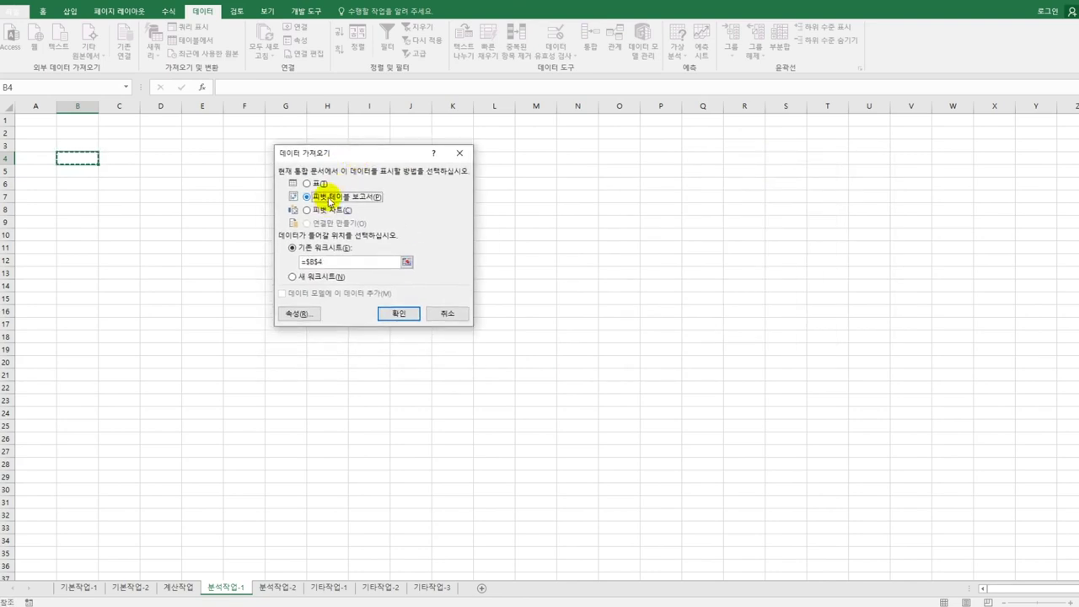
left_click(398, 314)
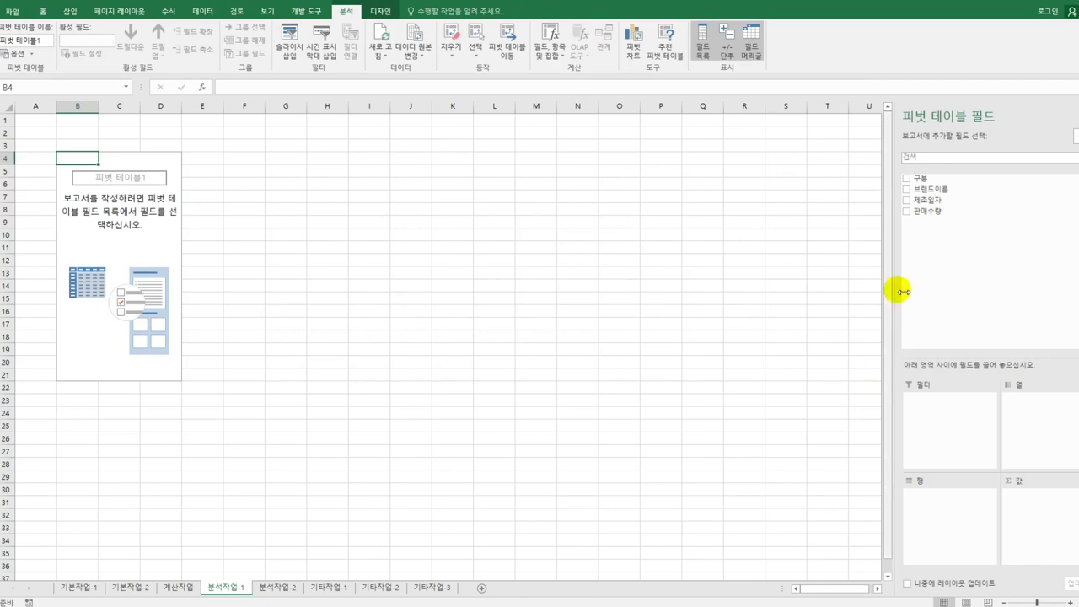
Lay out the PivotTable with 브랜드이름 as filter, 제조일자 as rows, 구분 as columns and 판매수량 as summed values.
left_click_drag(936, 192, 961, 413)
left_click_drag(927, 200, 956, 509)
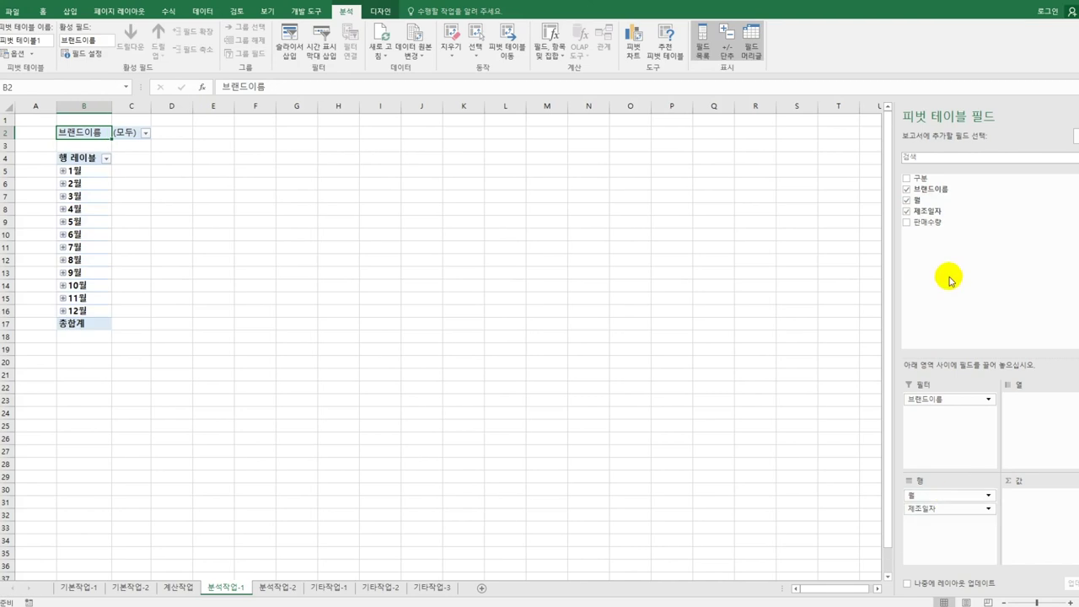
left_click_drag(935, 171, 1038, 413)
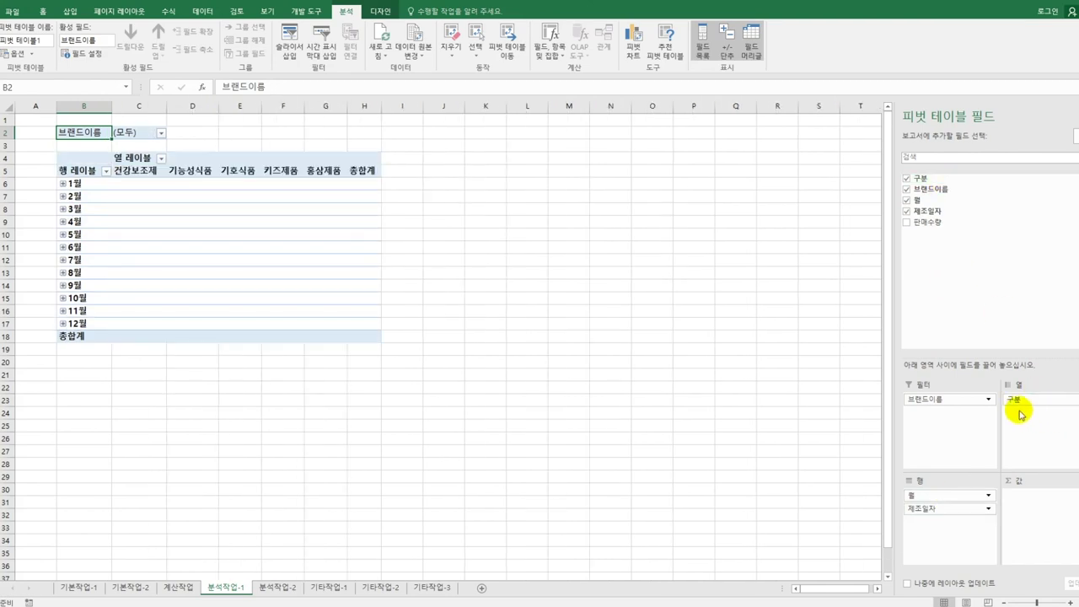
left_click_drag(939, 228, 1037, 535)
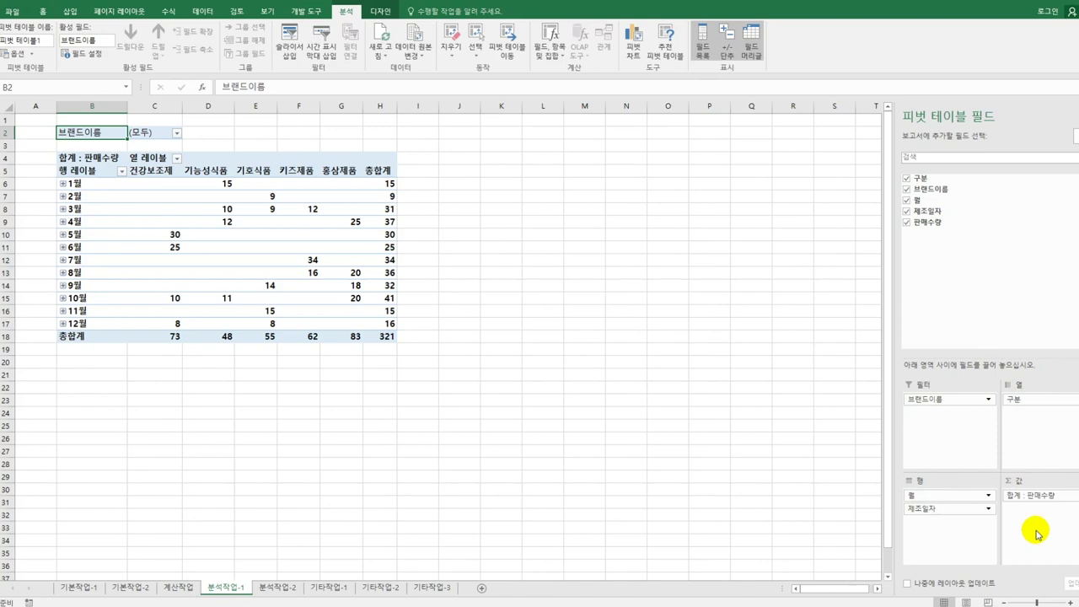
Show the PivotTable report layout in tabular form.
left_click(379, 12)
left_click(67, 42)
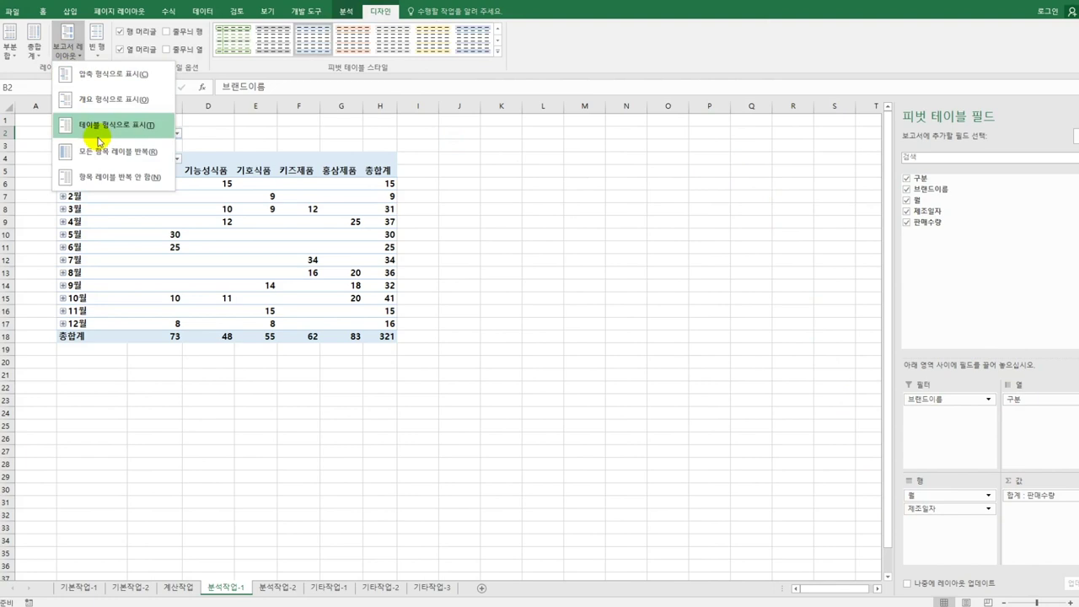
left_click(99, 128)
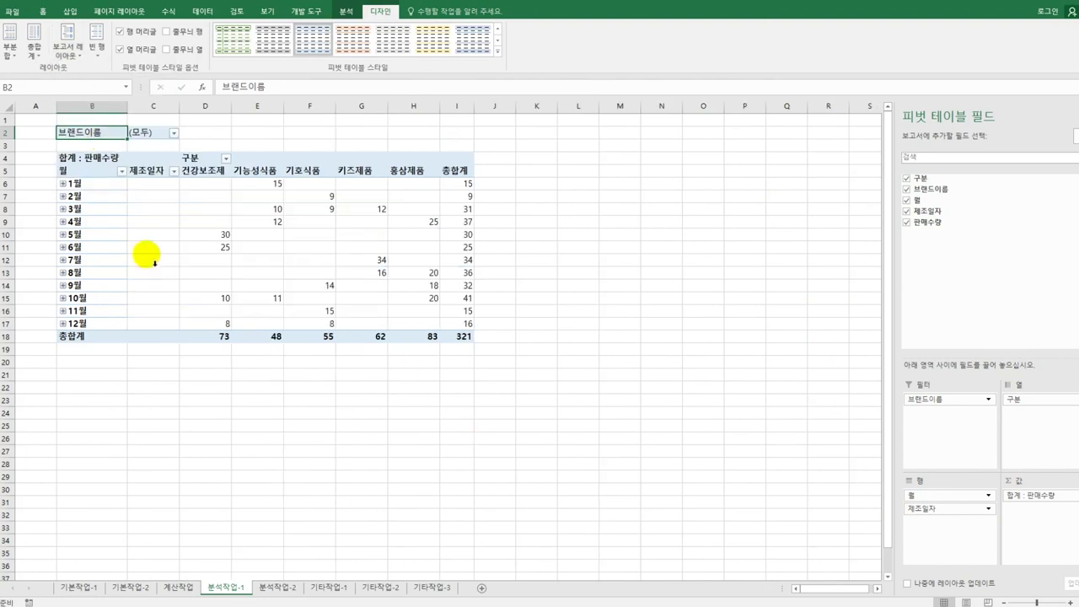
Regroup the 제조일자 row dates by months and quarters only, without days.
left_click(99, 191)
right_click(98, 190)
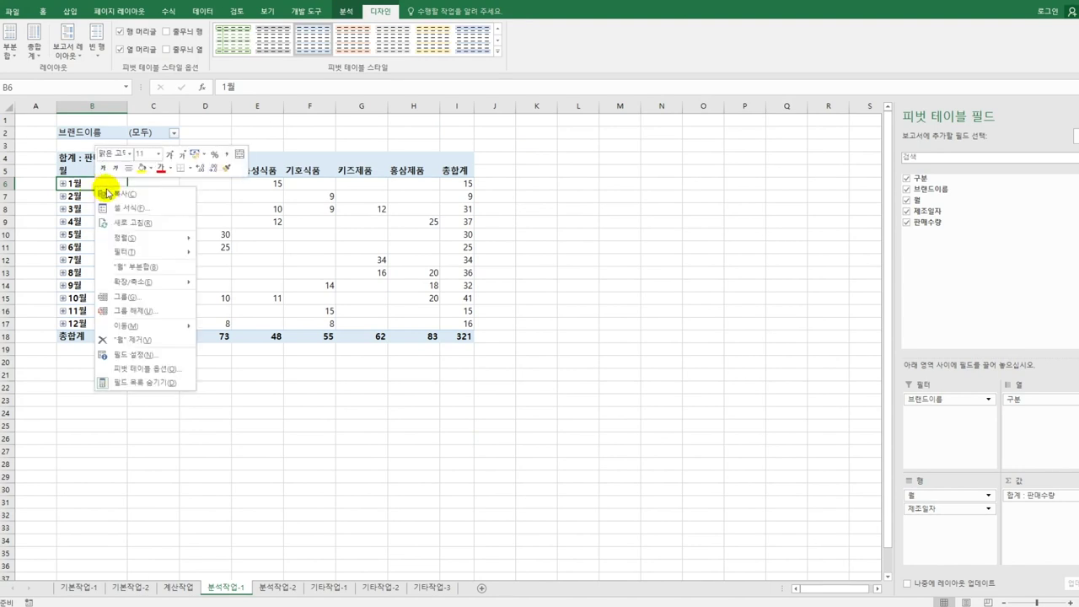
left_click(145, 299)
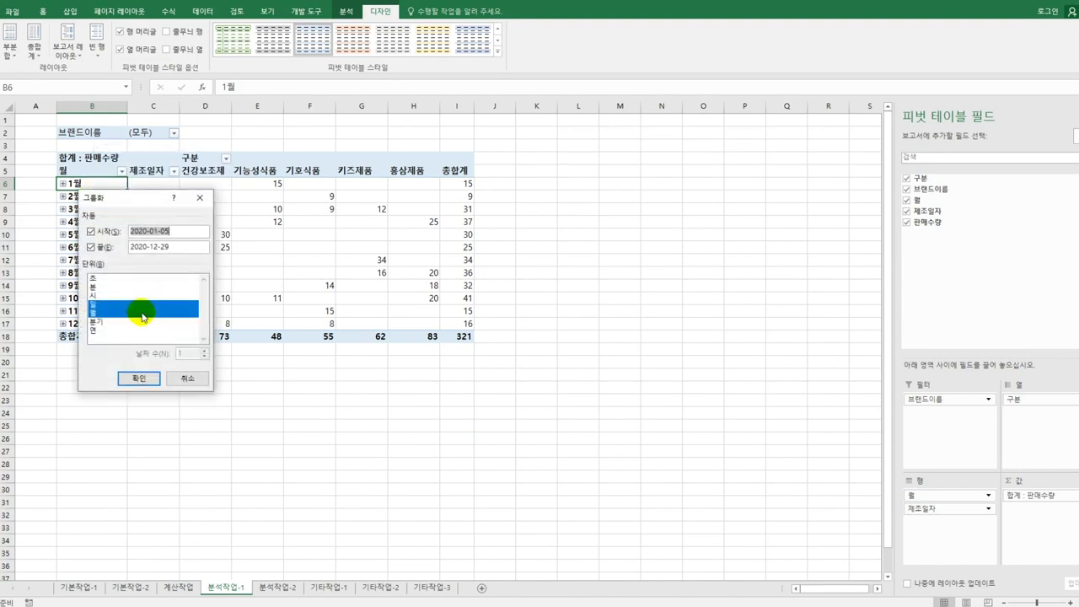
left_click(119, 305)
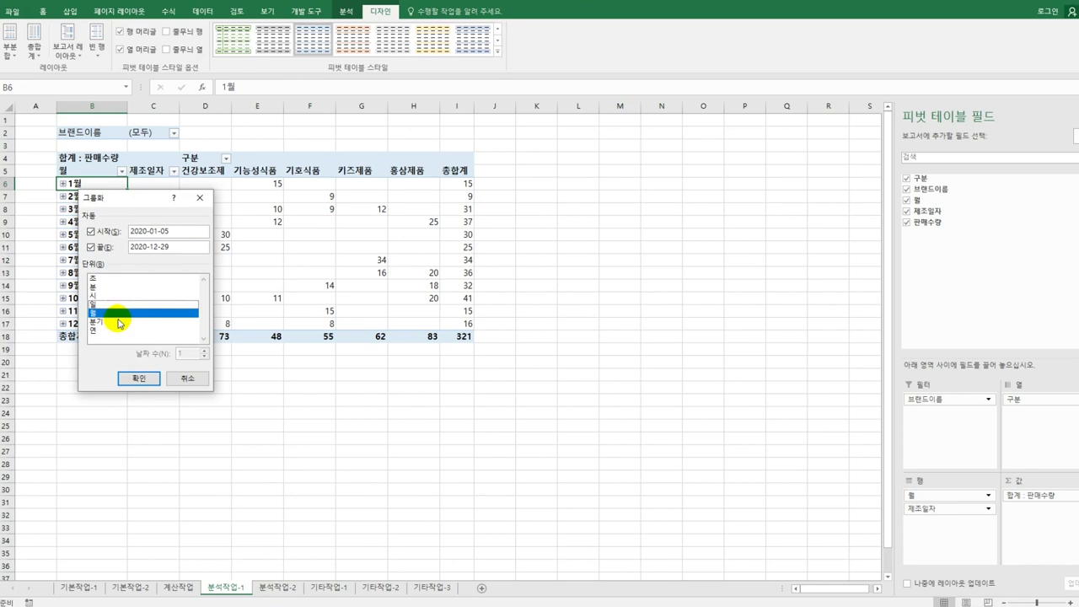
left_click(120, 321)
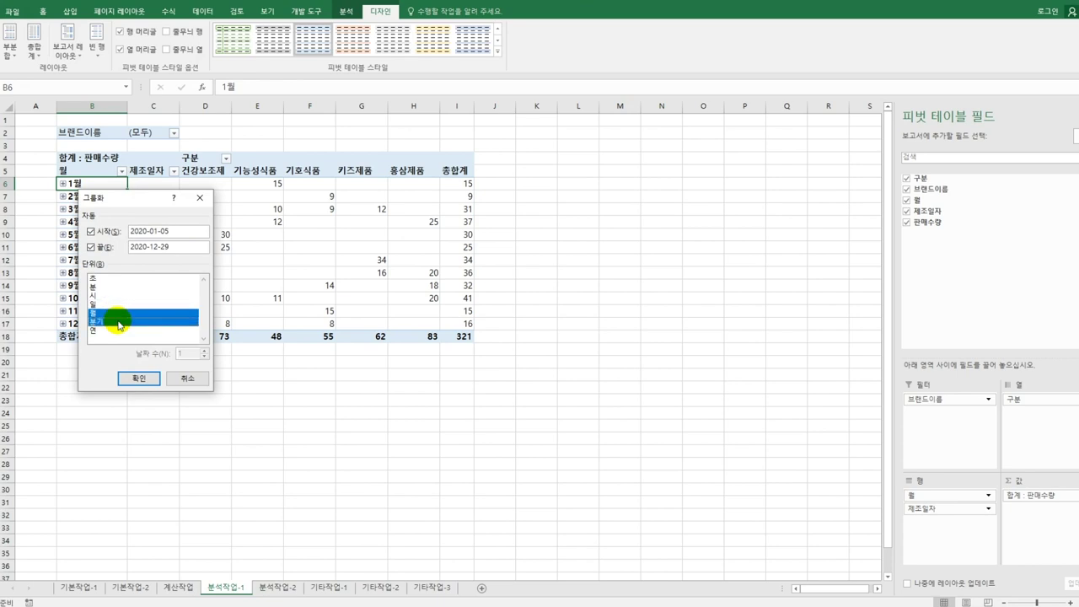
left_click(139, 378)
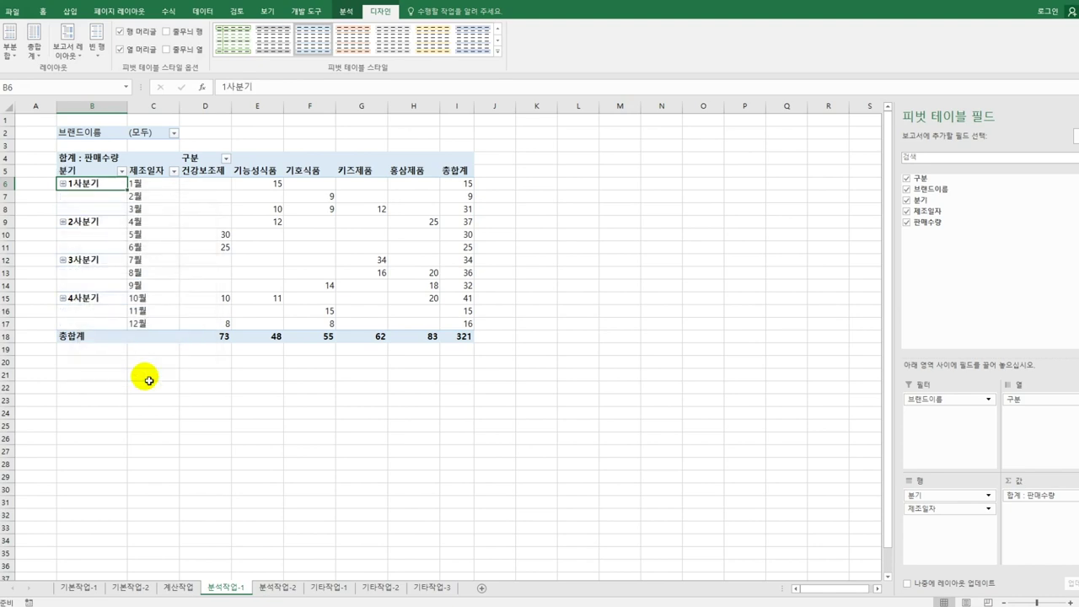
Sort the 구분 column field in descending order and show all subtotals at the bottom of each group.
left_click(225, 158)
left_click(156, 184)
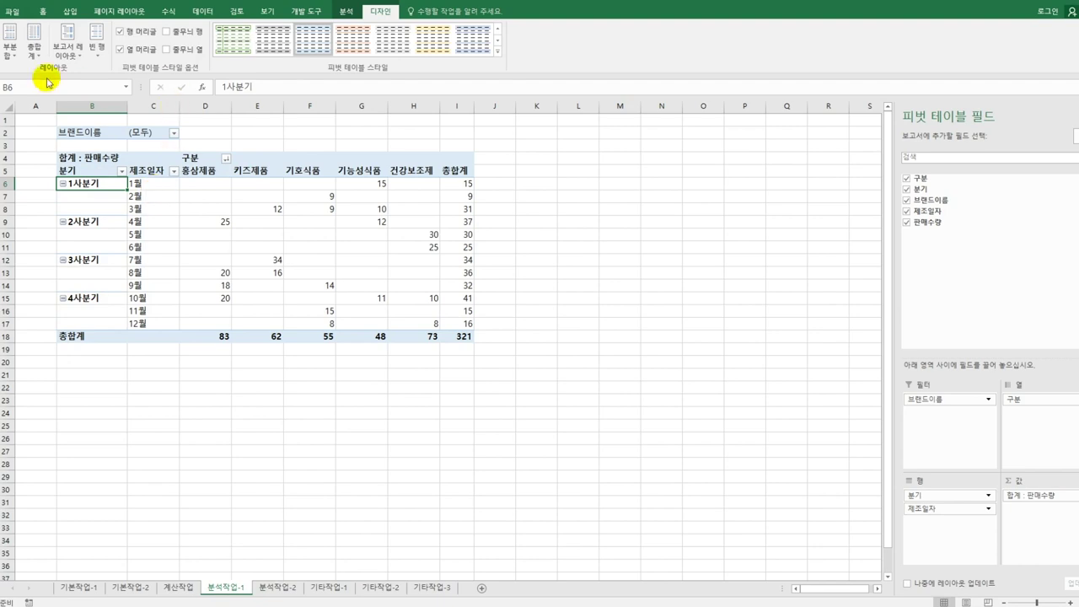
left_click(10, 52)
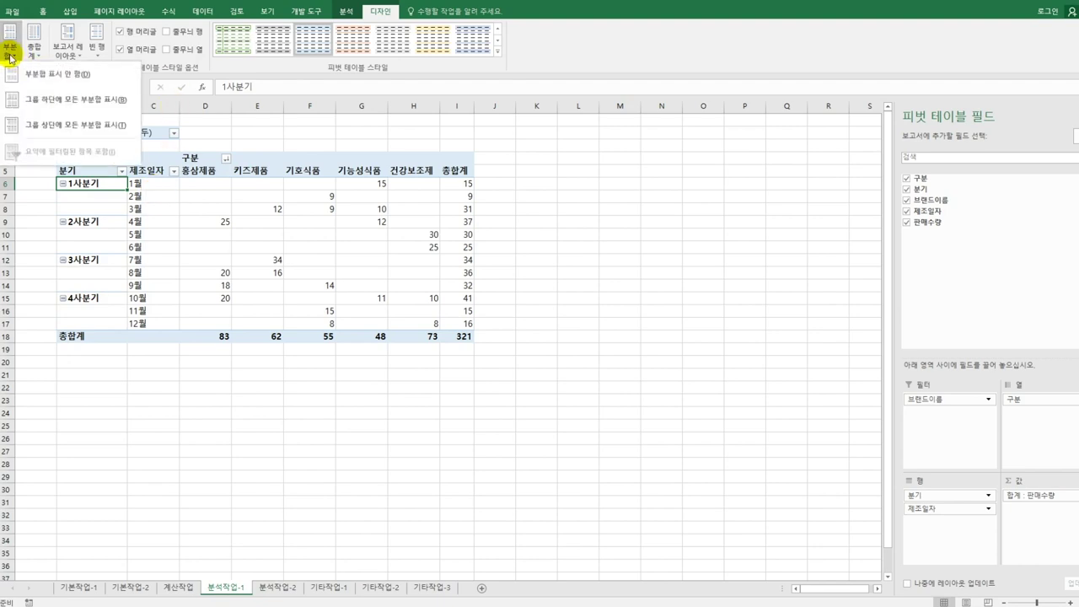
left_click(34, 102)
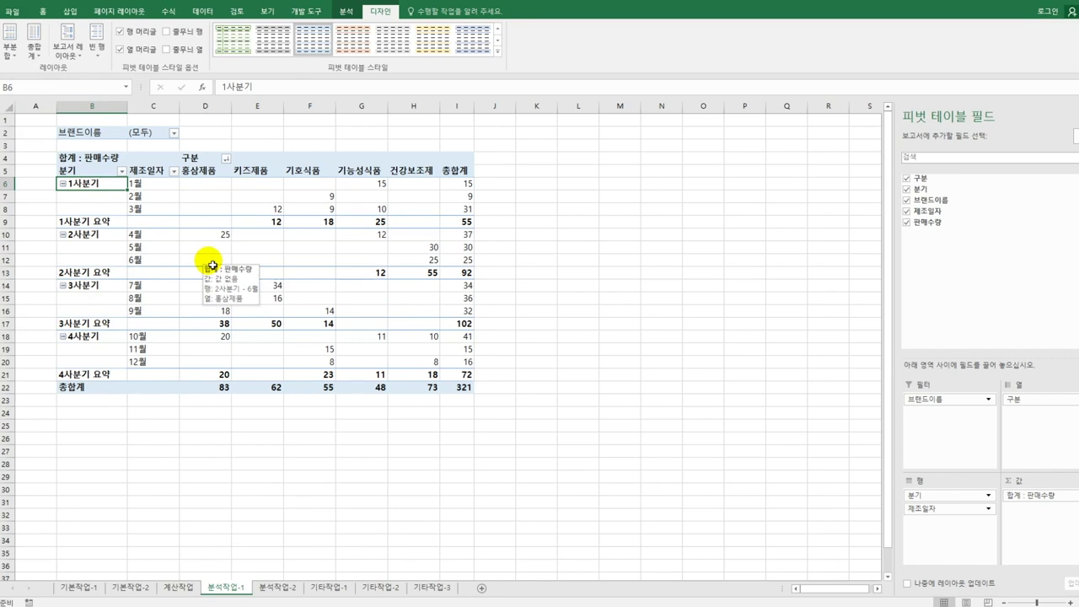
Apply the blue style in the second row, second column of the 보통 group to the PivotTable.
left_click(500, 50)
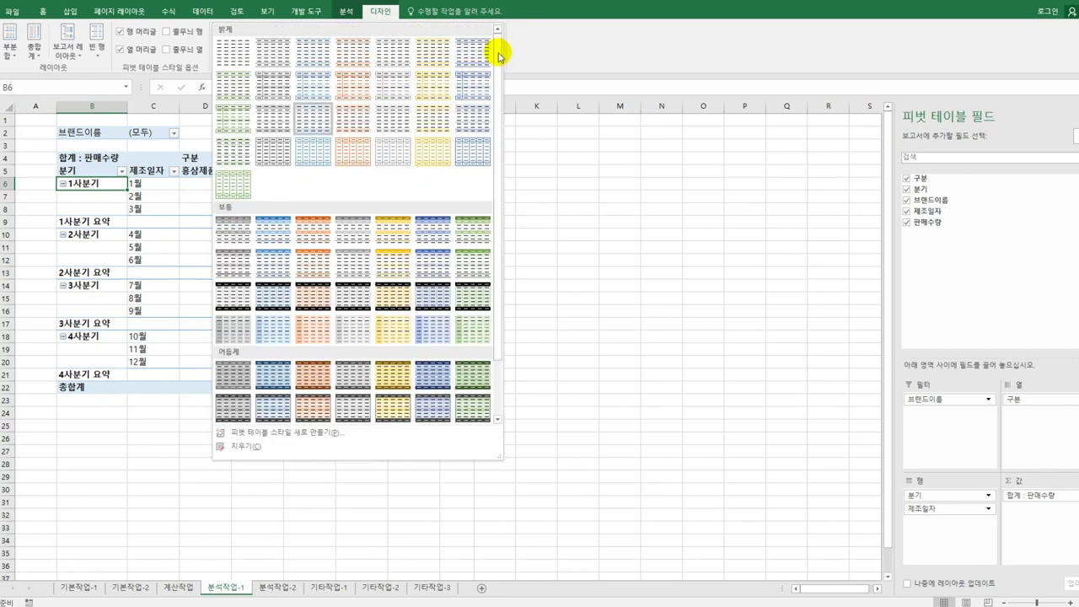
left_click(262, 270)
left_click(623, 350)
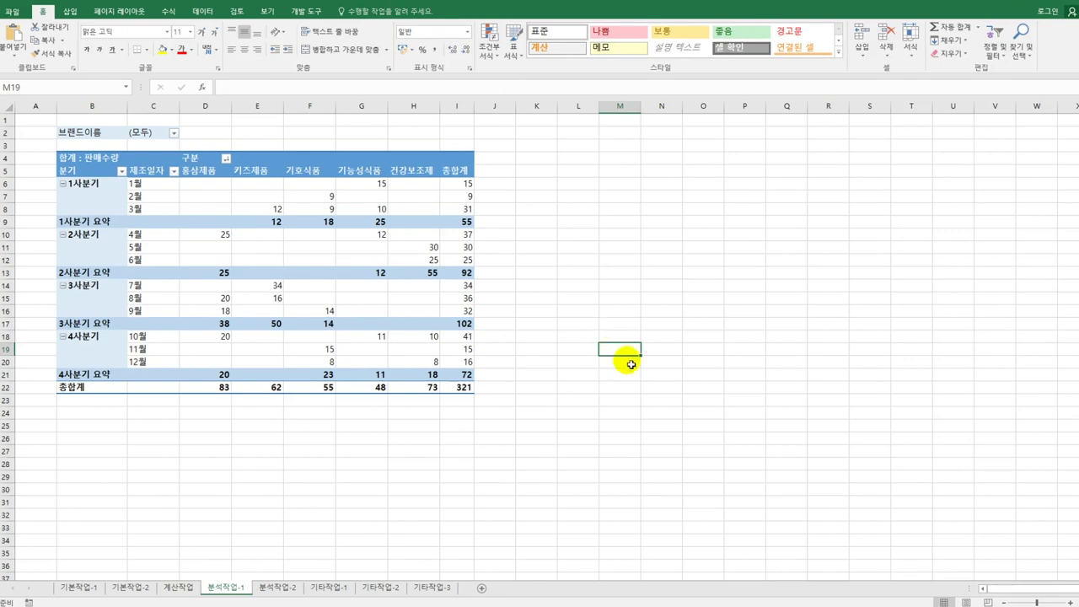
On sheet 분석작업-2, set data validation on F3:F24 to allow only whole numbers (정수) less than or equal to 24.
left_click(285, 588)
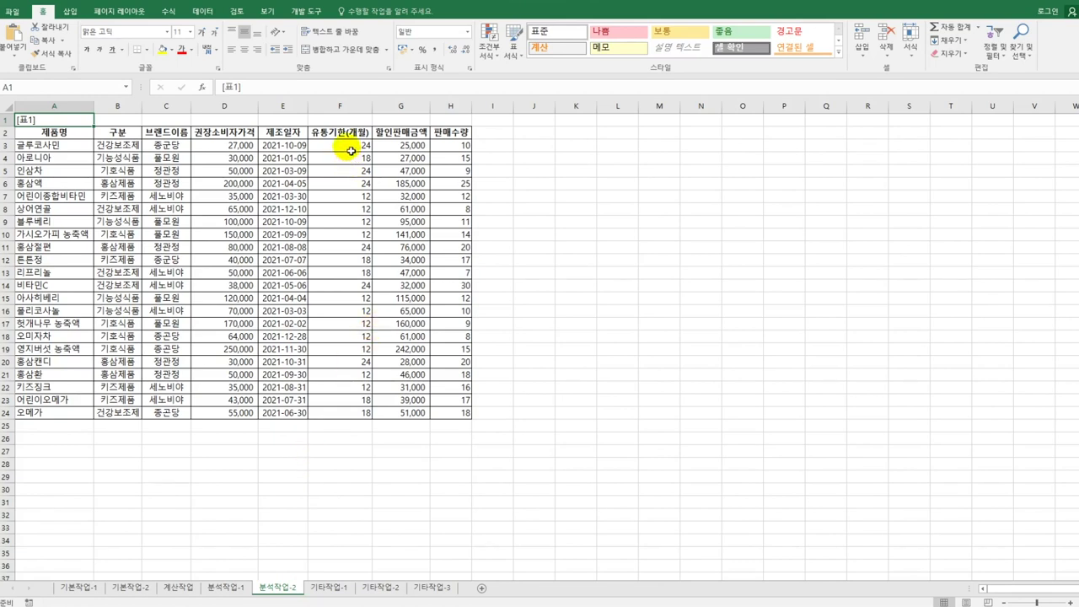
left_click_drag(350, 150, 333, 414)
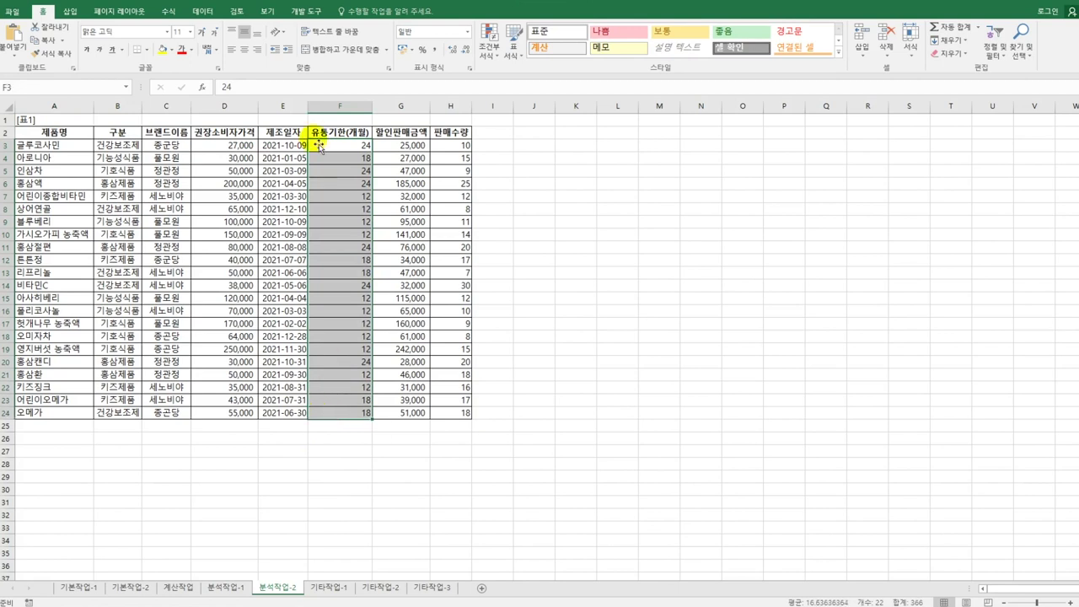
left_click(200, 12)
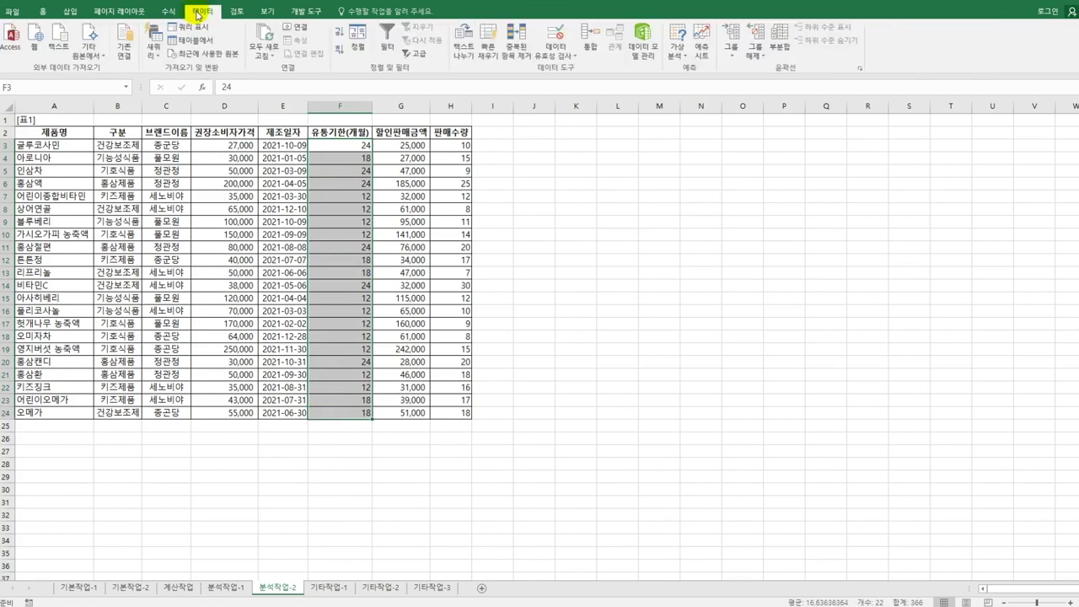
left_click(555, 49)
left_click(563, 74)
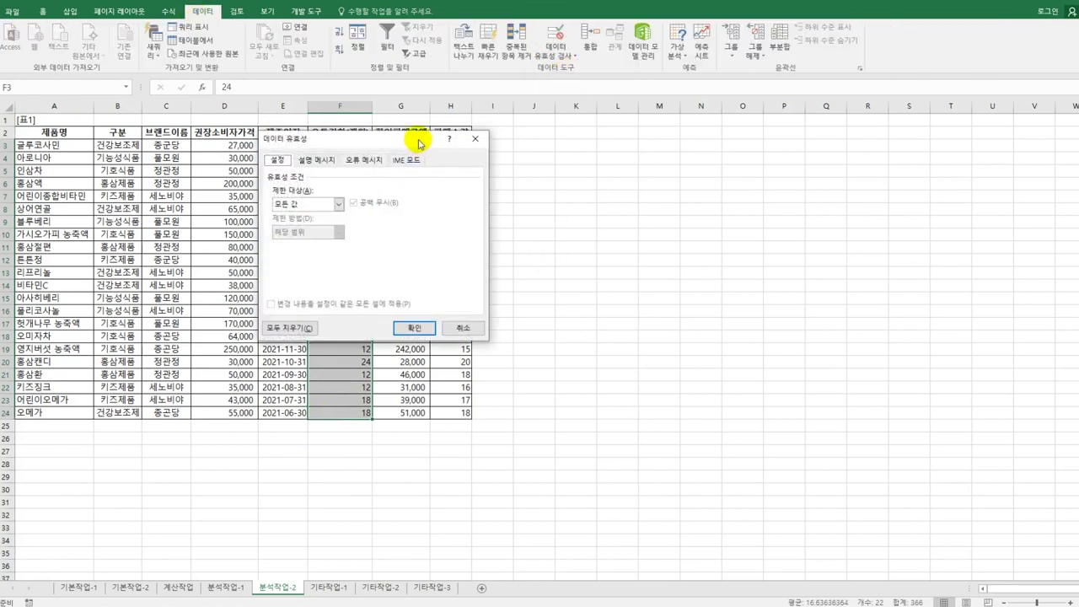
left_click_drag(412, 140, 615, 157)
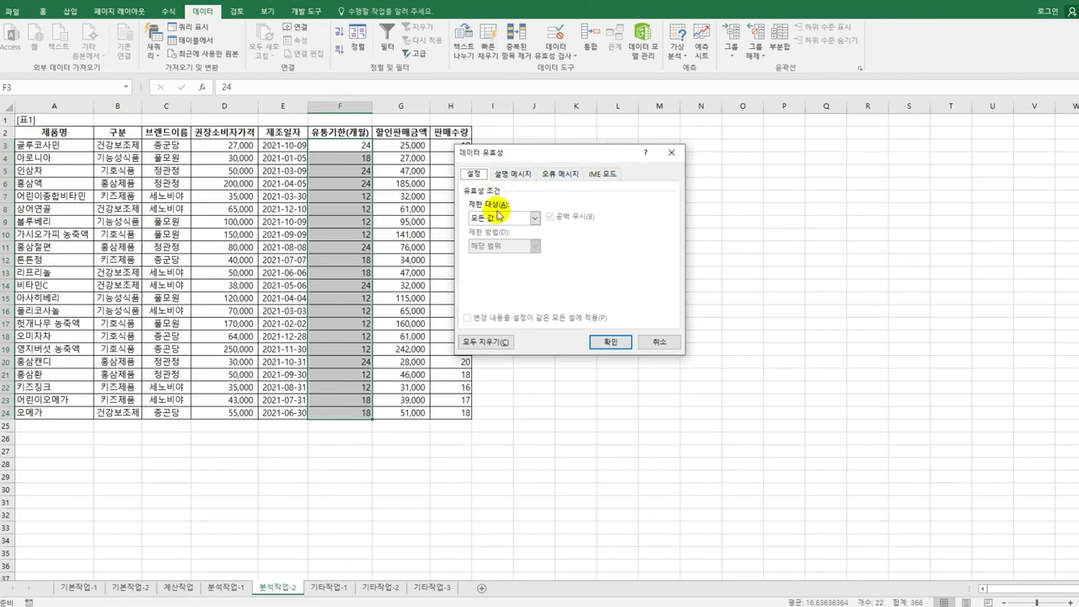
left_click(502, 219)
left_click(484, 239)
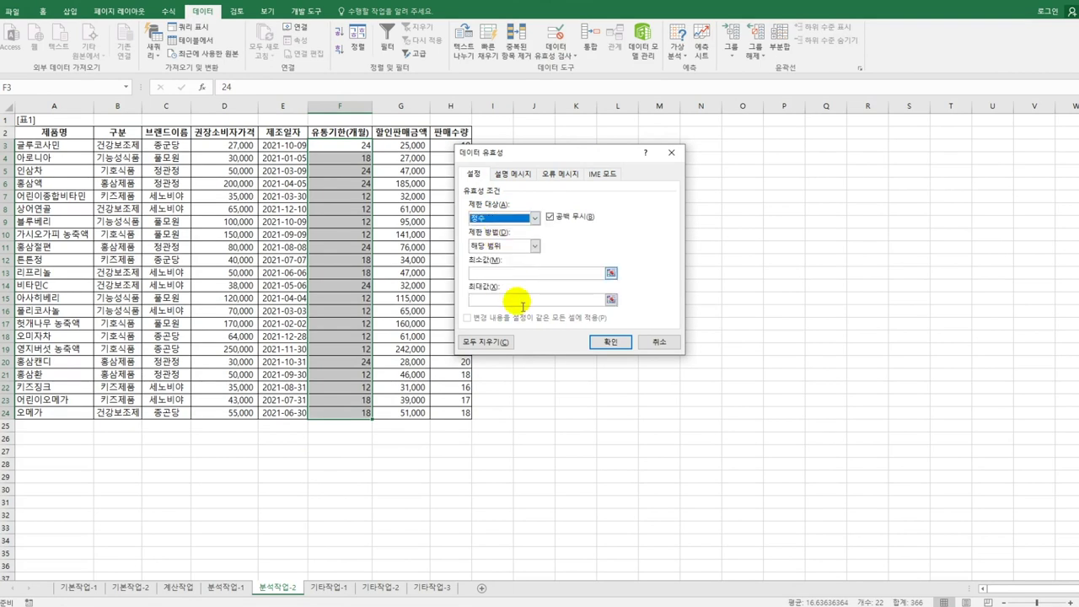
left_click(511, 247)
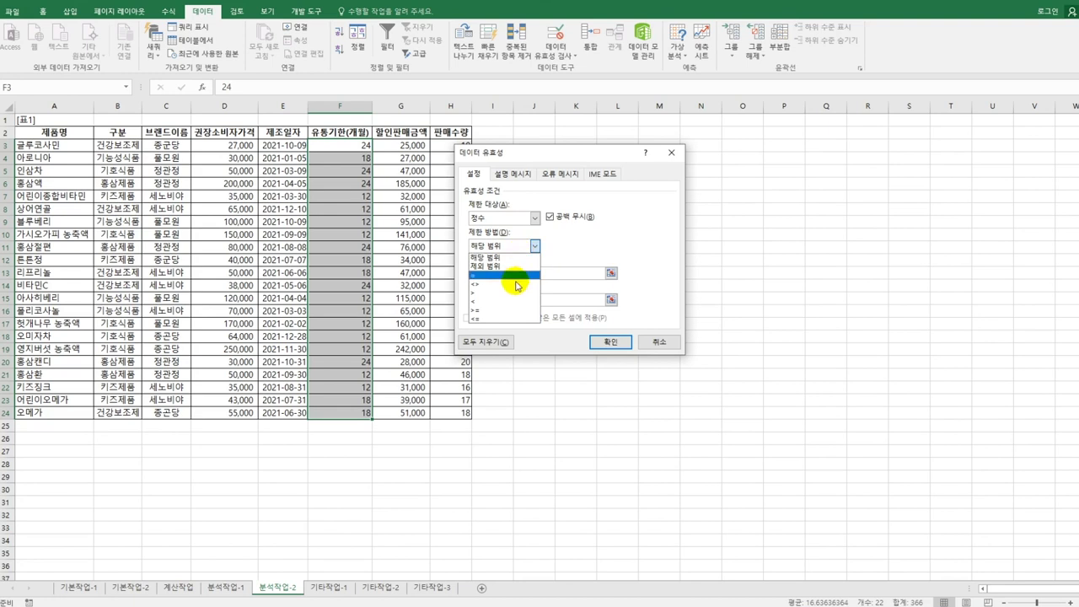
left_click(501, 319)
left_click(509, 277)
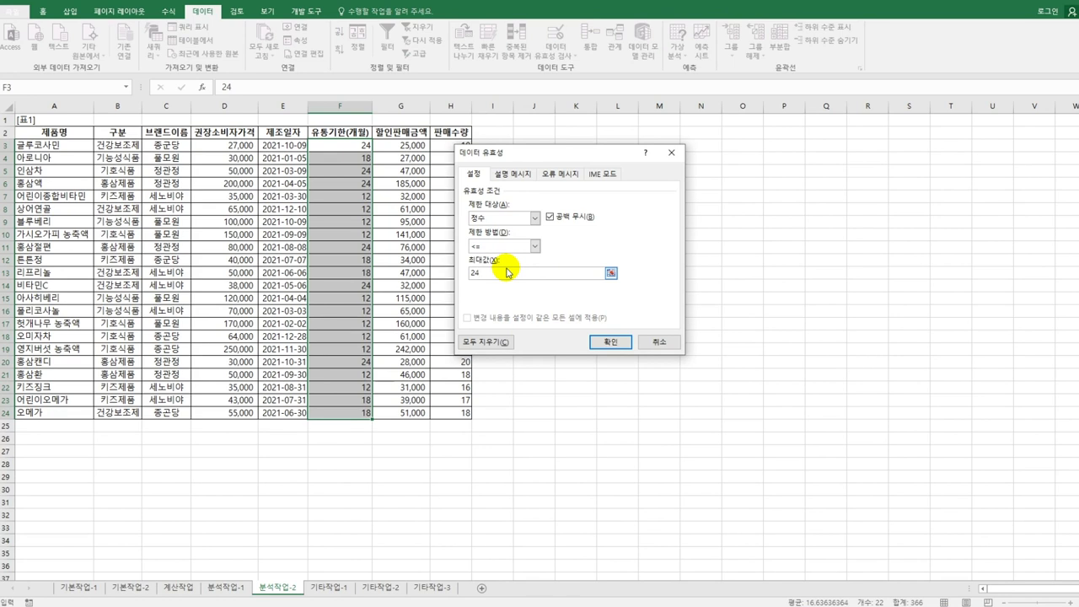
Give the validation an input message with the title 유통기한 and the text "24개월 이하".
left_click(512, 174)
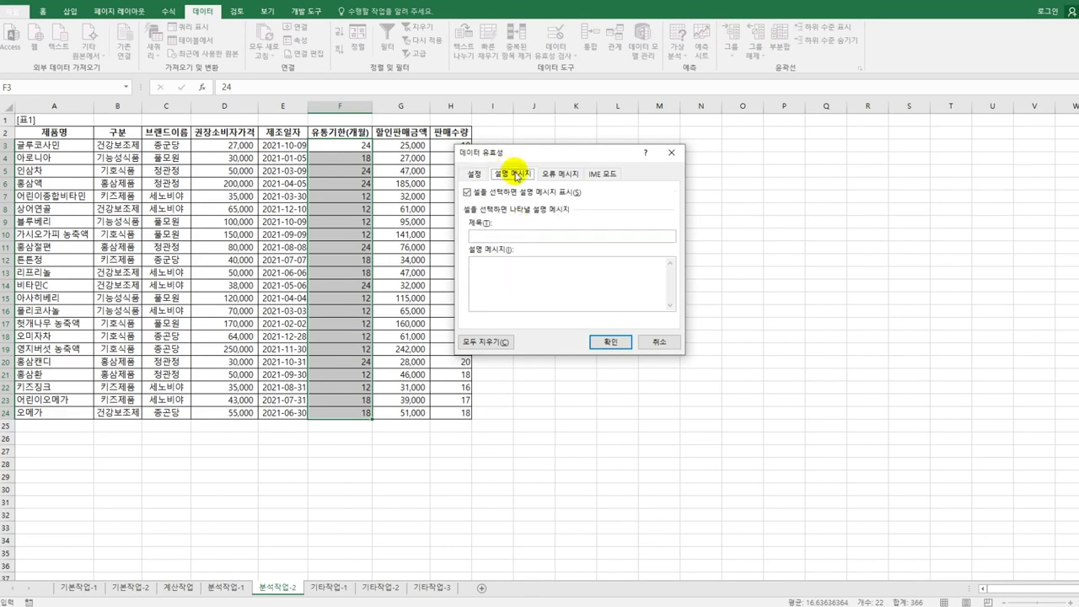
left_click(514, 236)
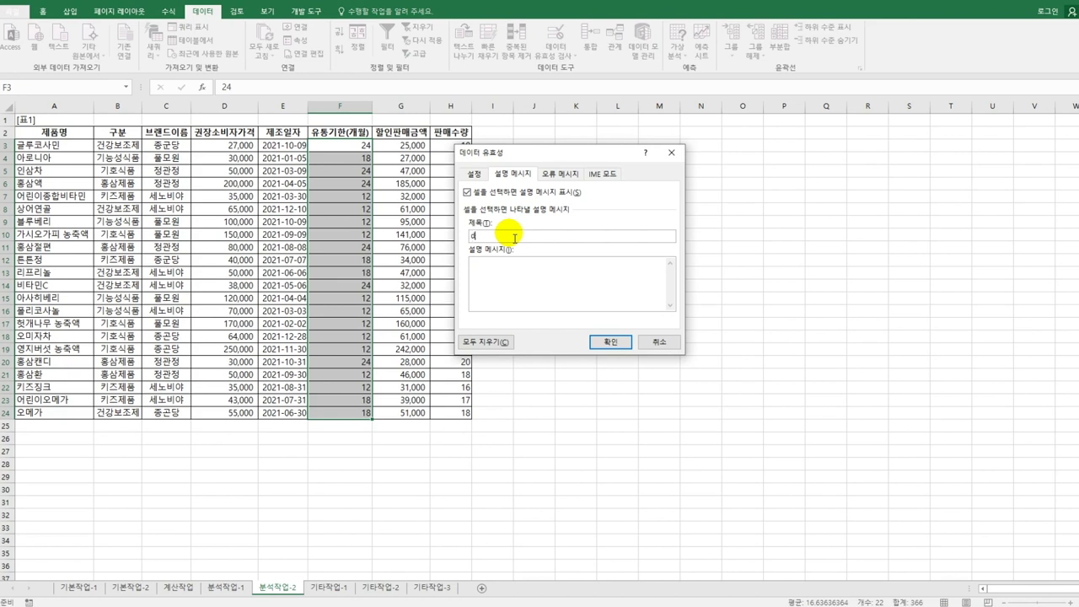
type("유통기한")
key("Tab")
type("24개월 이하")
Give the validation a 중지 error message titled 유통기한 with the text "유통기한은 24개월 이하로 입력합니다." and apply the rule.
left_click(560, 174)
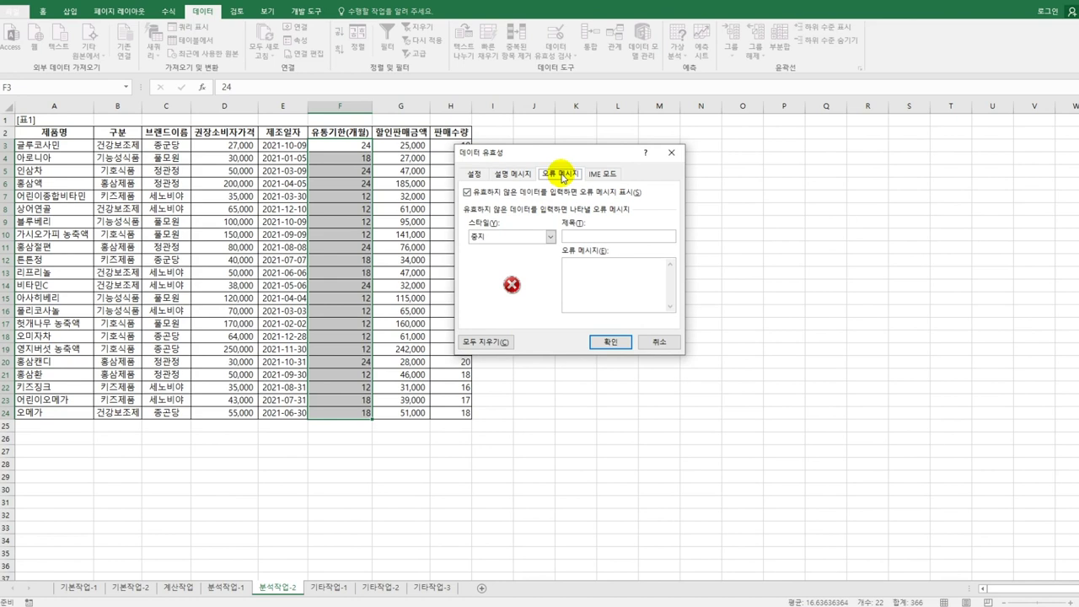
left_click(563, 236)
type("ㅇ")
type("통기한")
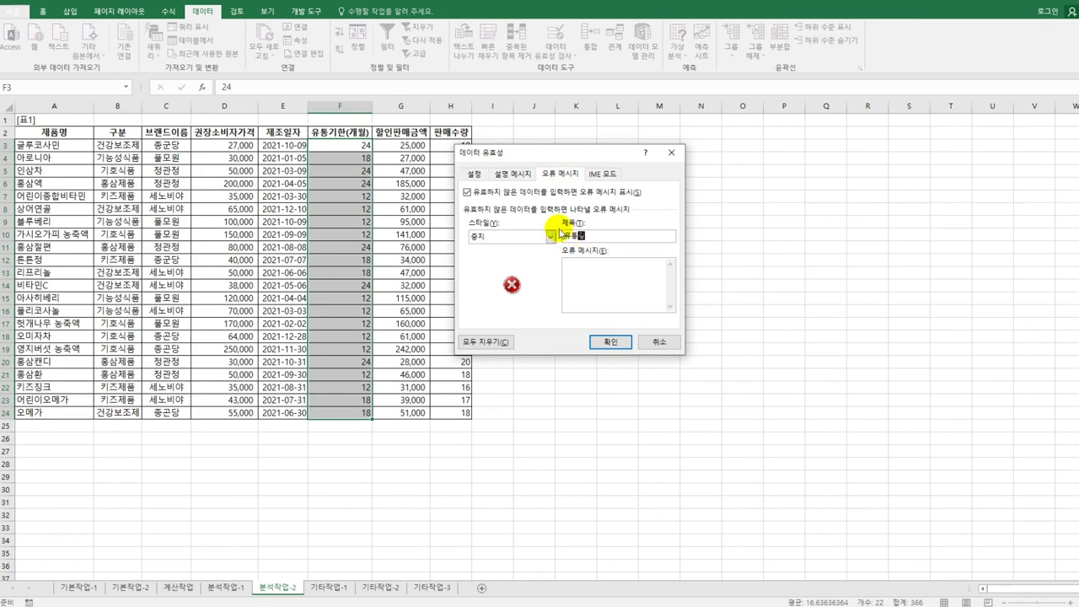
key("Tab")
type("유")
type("통기한ㅇ")
type("ㅡㄴ 2")
type("4개월 ")
type("이하로 입력합니")
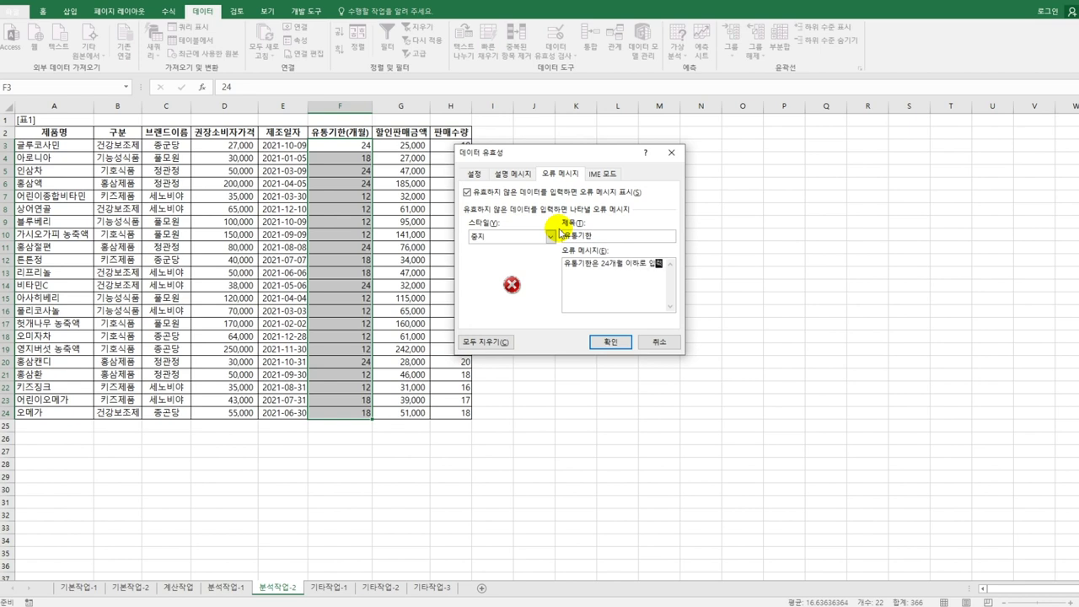
type("다.")
left_click(601, 341)
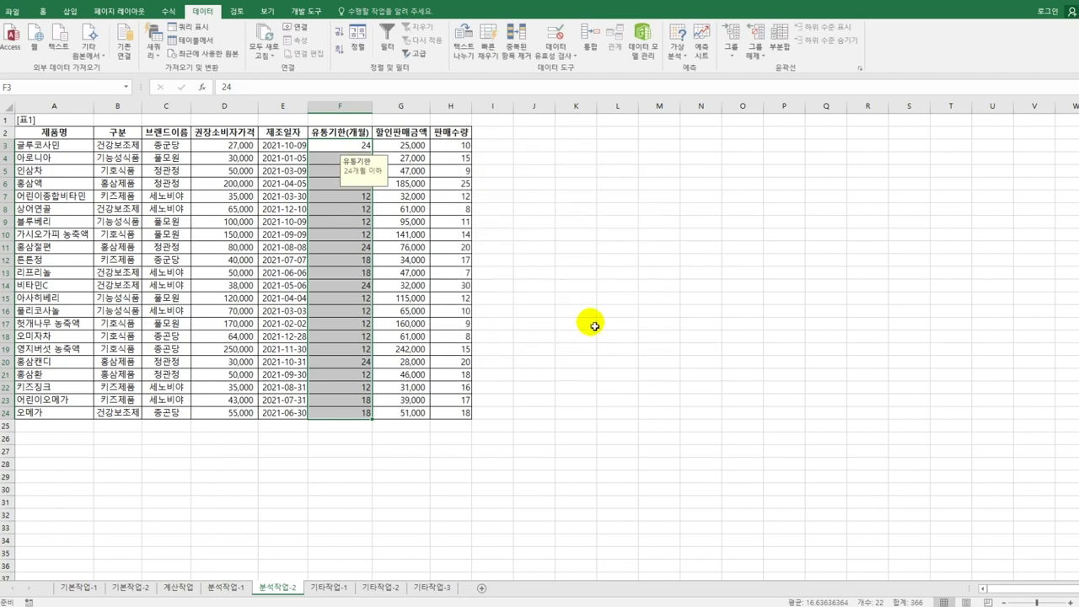
Add an AutoFilter to the table and set the first custom condition on 제품명 to contain (포함) 아.
key("Left")
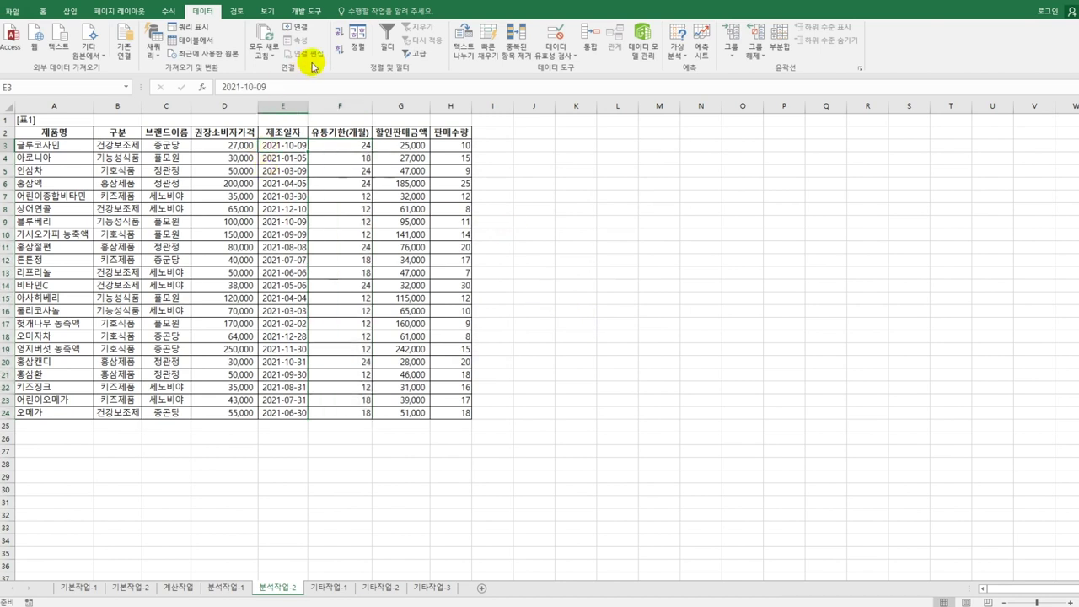
left_click(387, 42)
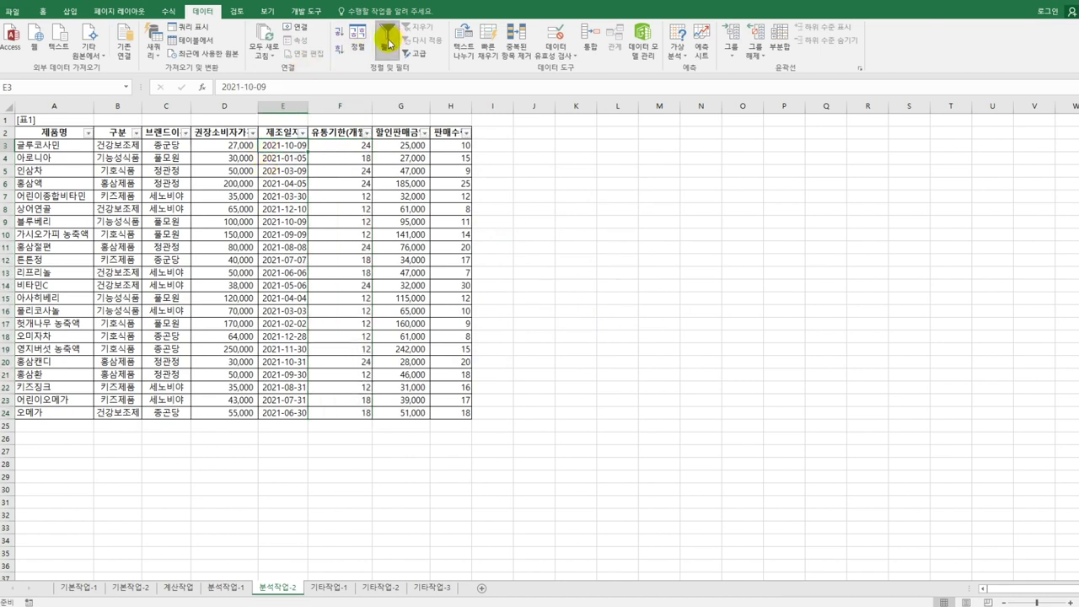
left_click(69, 132)
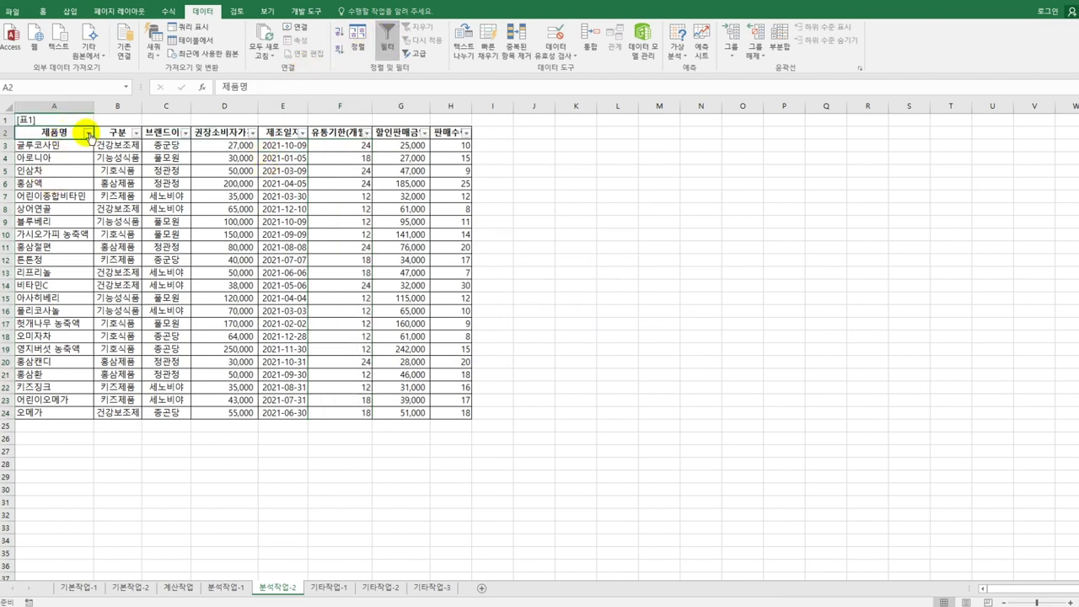
left_click(88, 133)
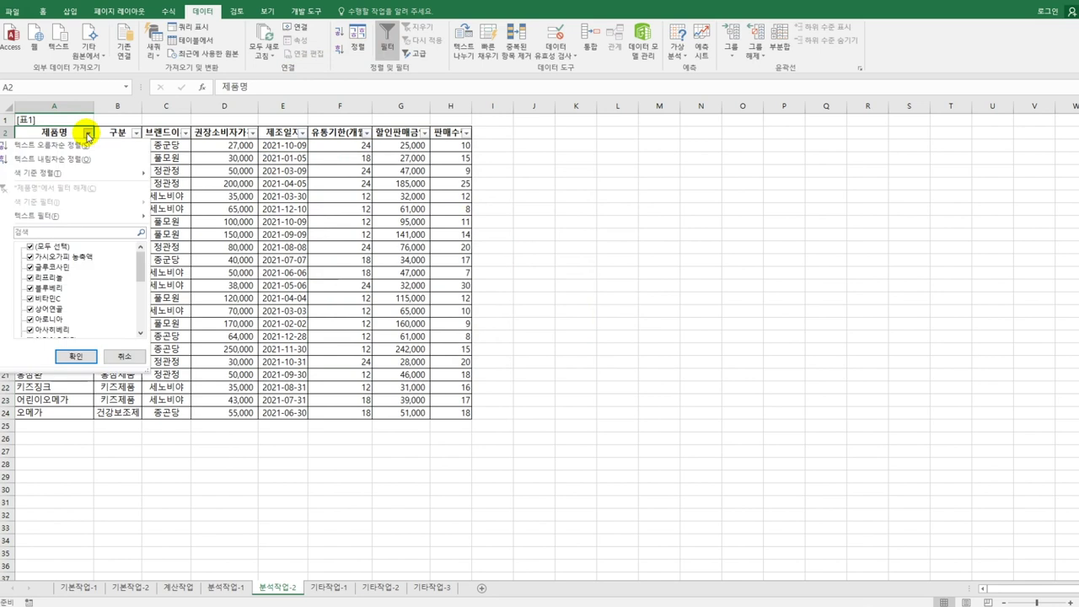
mouse_move(107, 222)
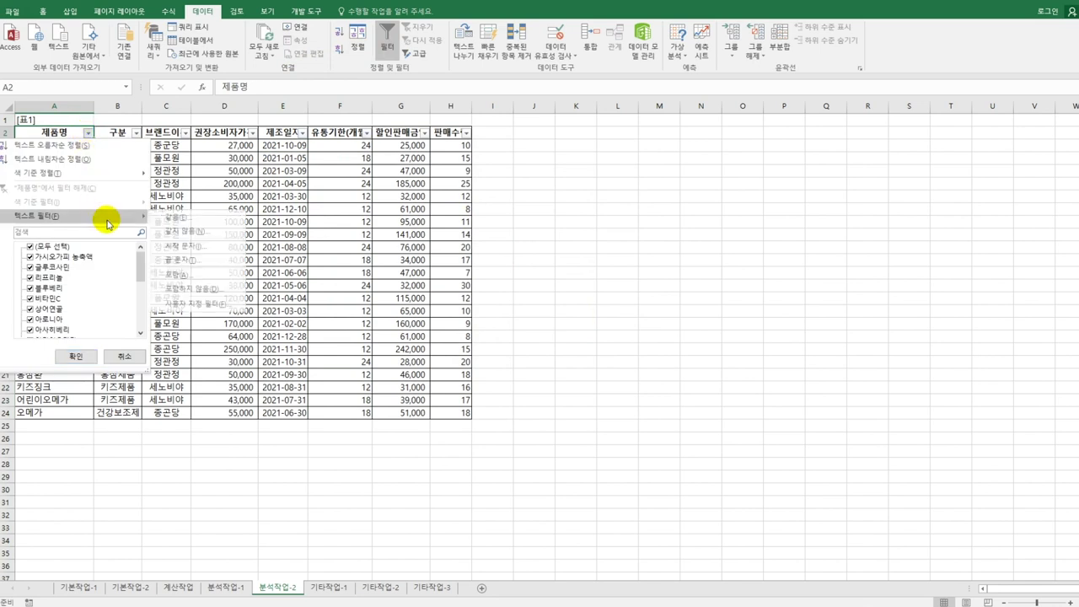
left_click(214, 306)
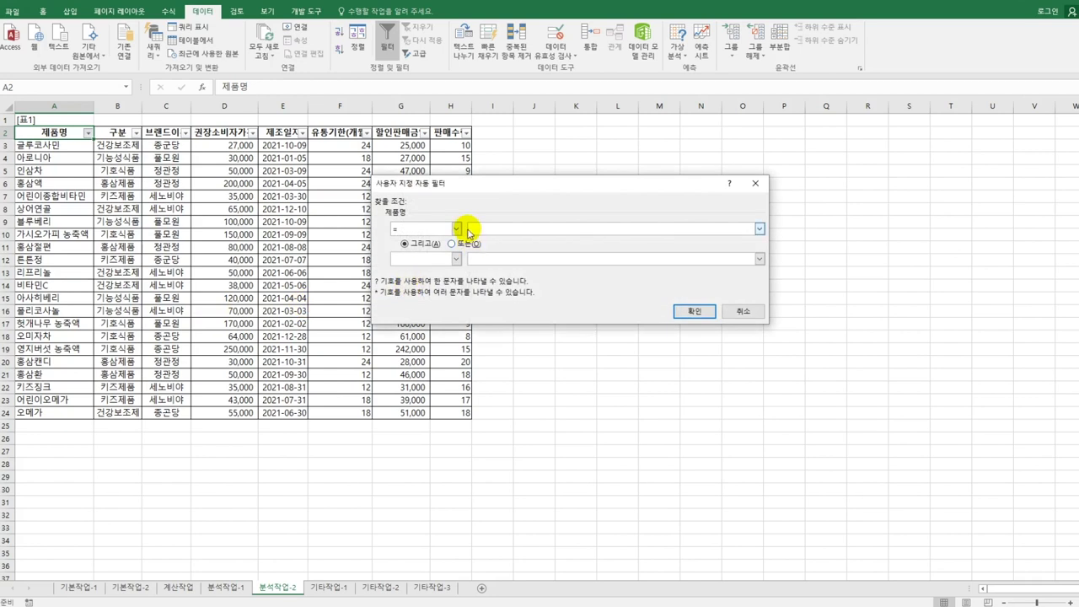
left_click(456, 228)
scroll(457, 258, "down", 2)
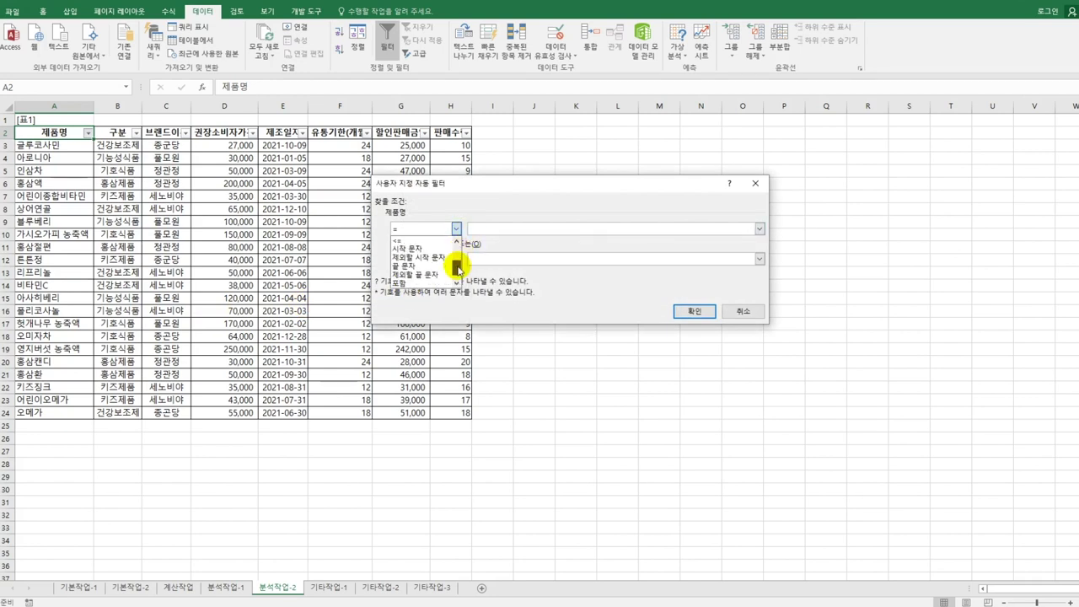
left_click(434, 283)
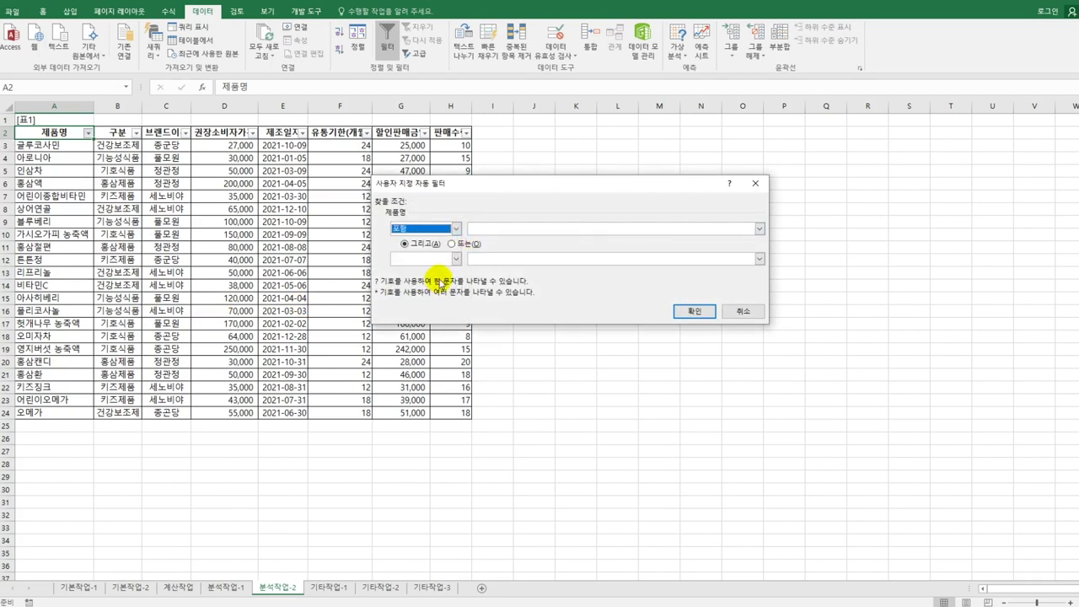
left_click(513, 231)
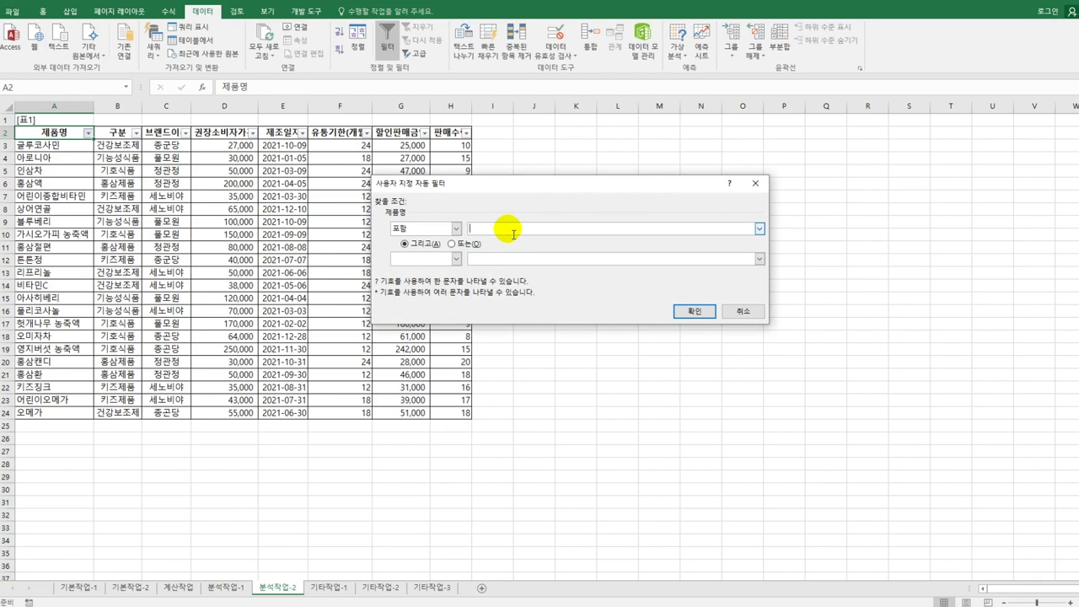
type("아")
Add a second 제품명 condition joined with 또는 that contains (포함) 오, and apply the filter.
left_click(460, 245)
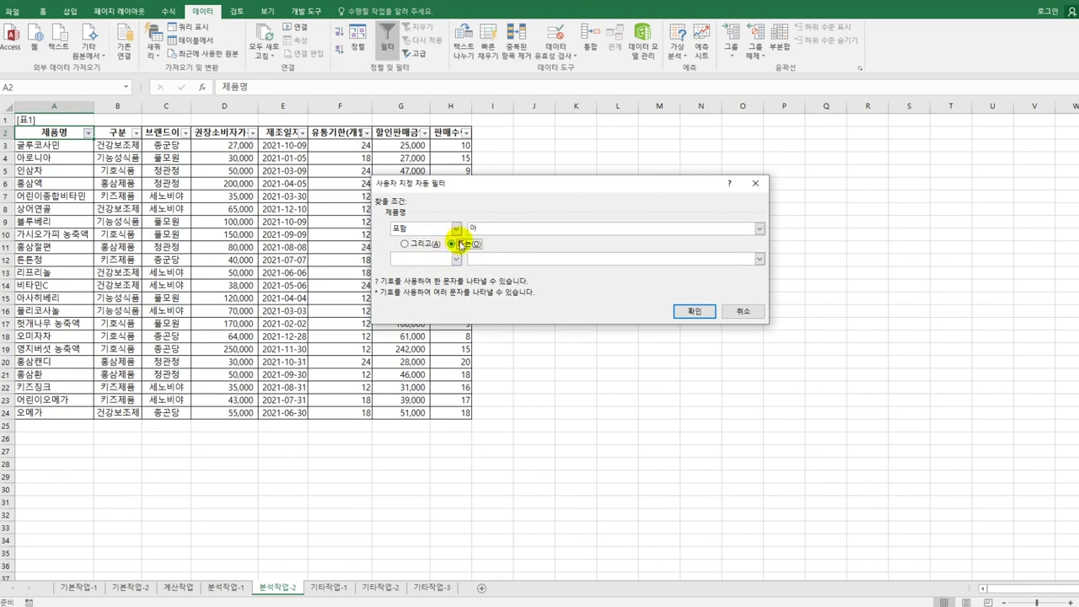
left_click(457, 258)
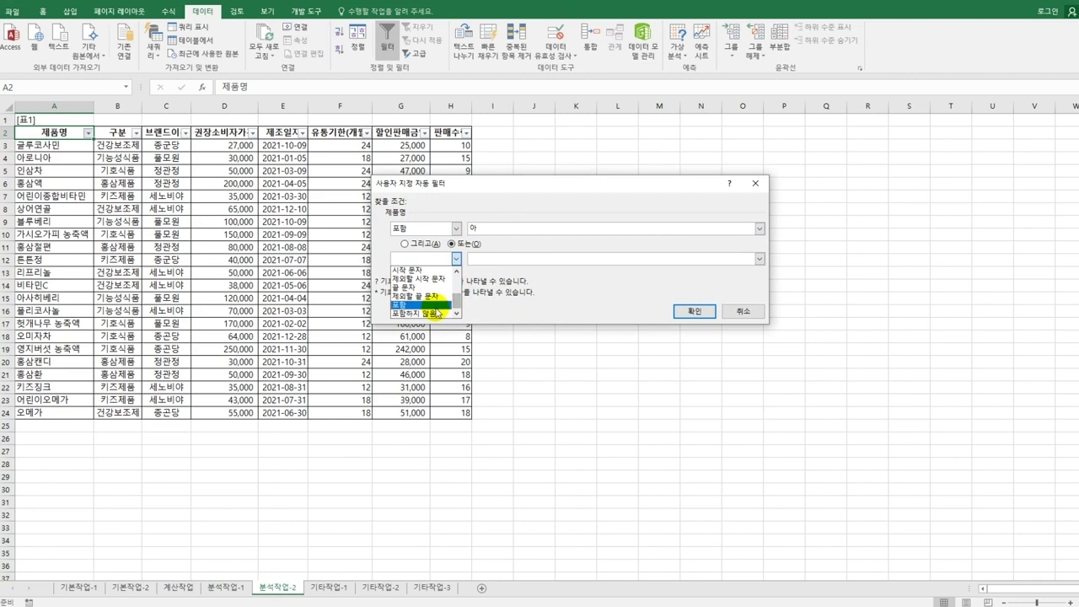
left_click(436, 305)
left_click(487, 257)
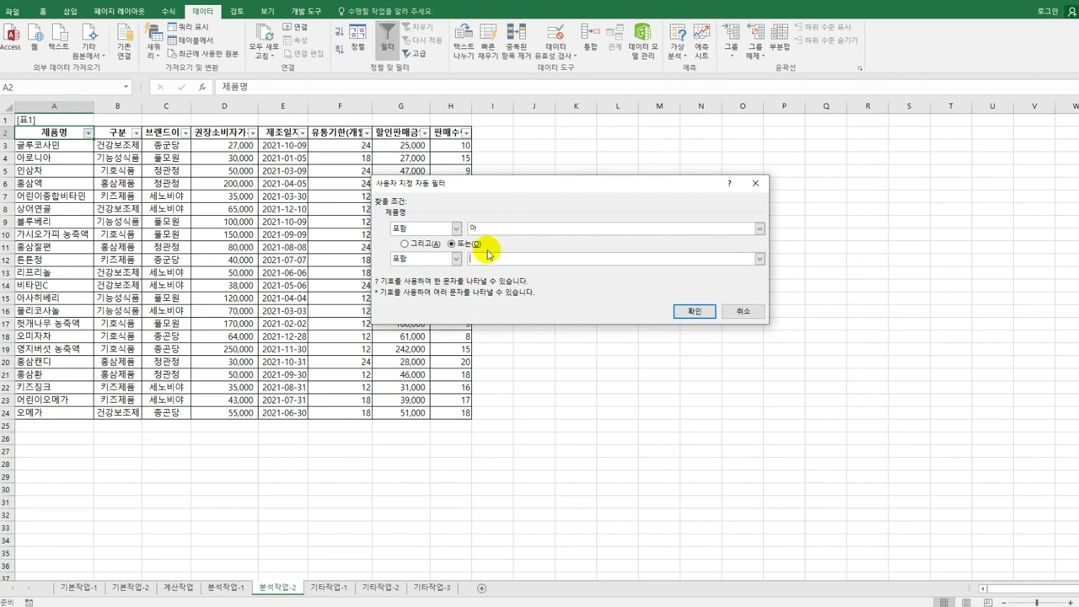
type("ㅇ")
left_click(688, 312)
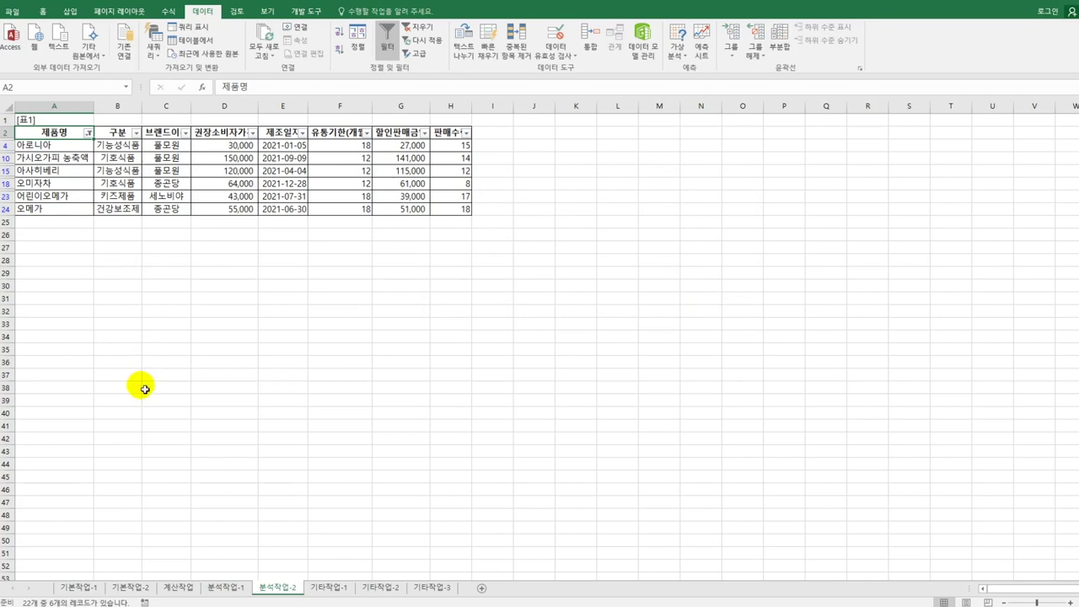
On sheet 기타작업-1, change the chart to a combo with 판매비율 as 표식이 있는 꺾은선형 on the secondary axis.
left_click(327, 585)
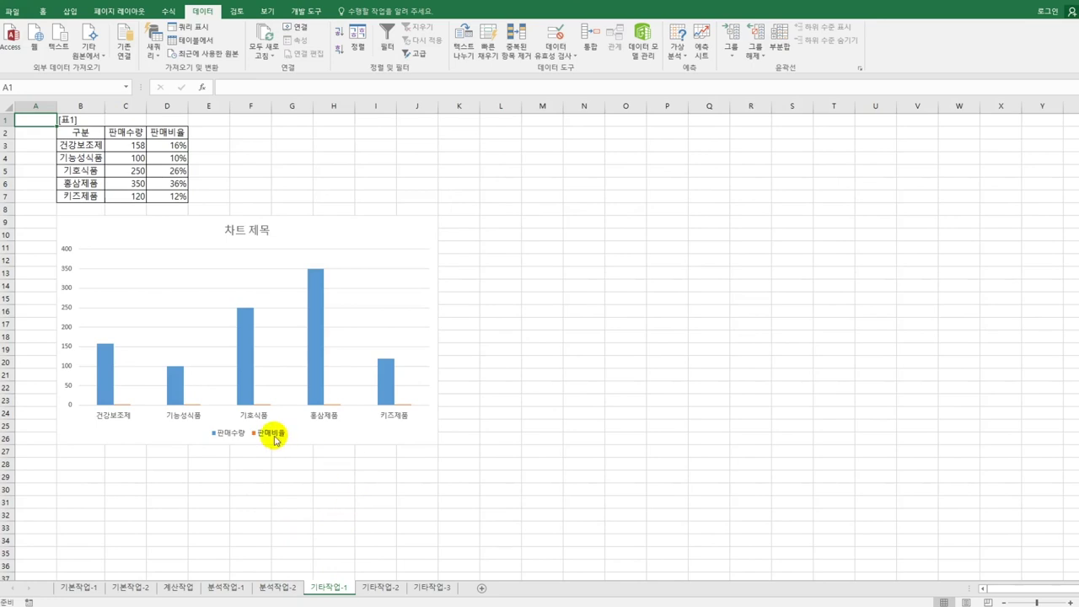
left_click(257, 411)
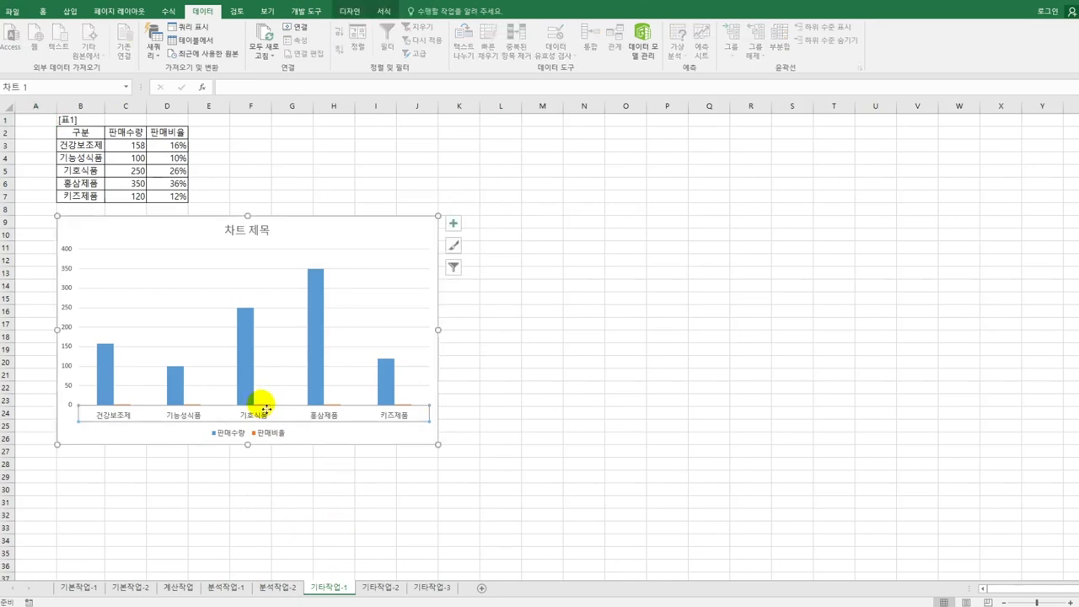
left_click(308, 260)
right_click(305, 256)
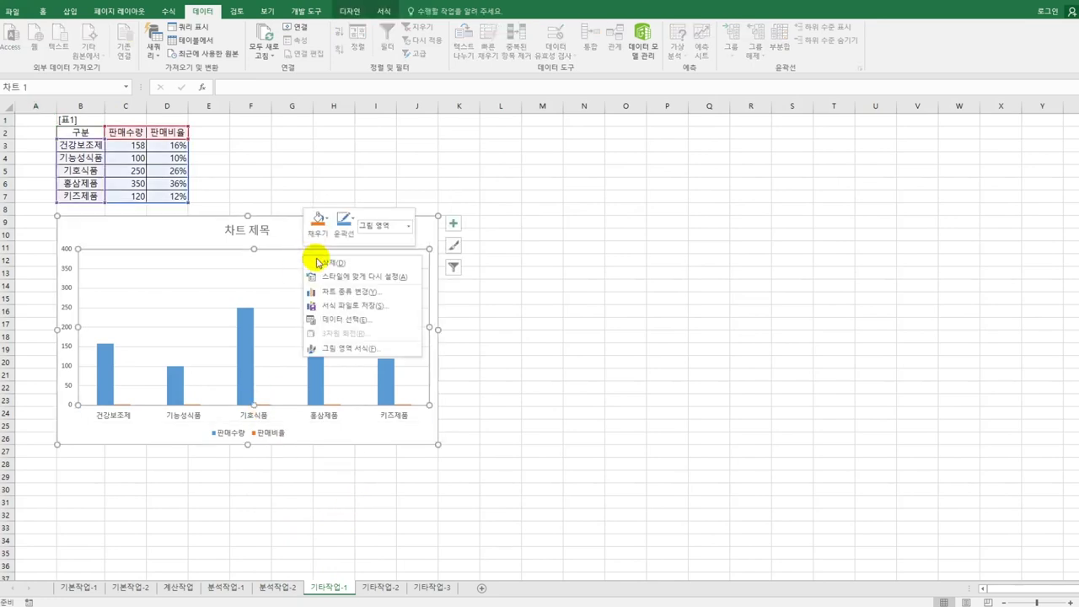
left_click(335, 293)
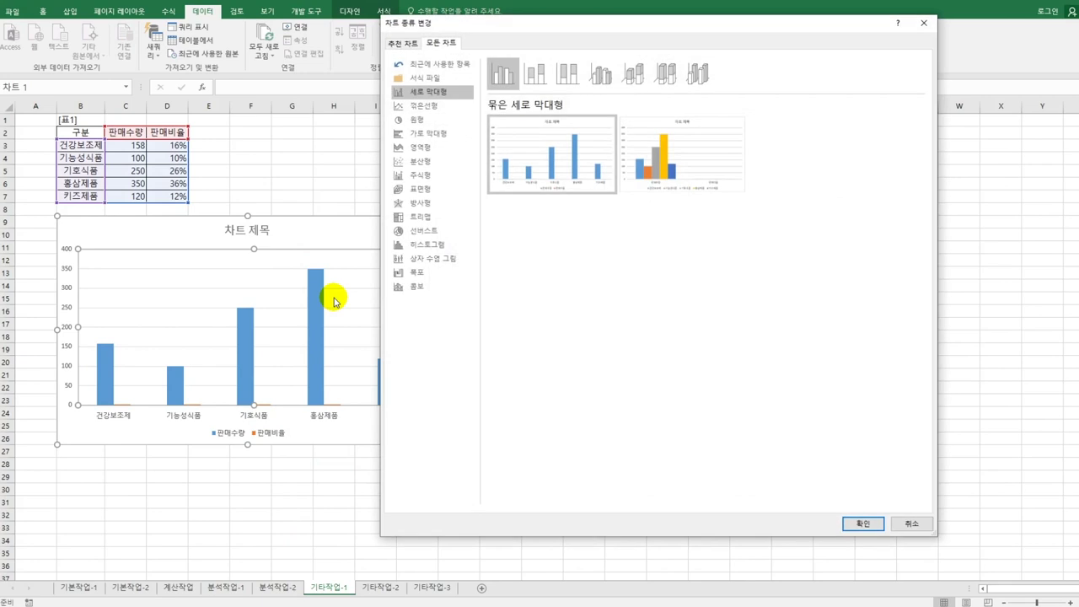
left_click(447, 287)
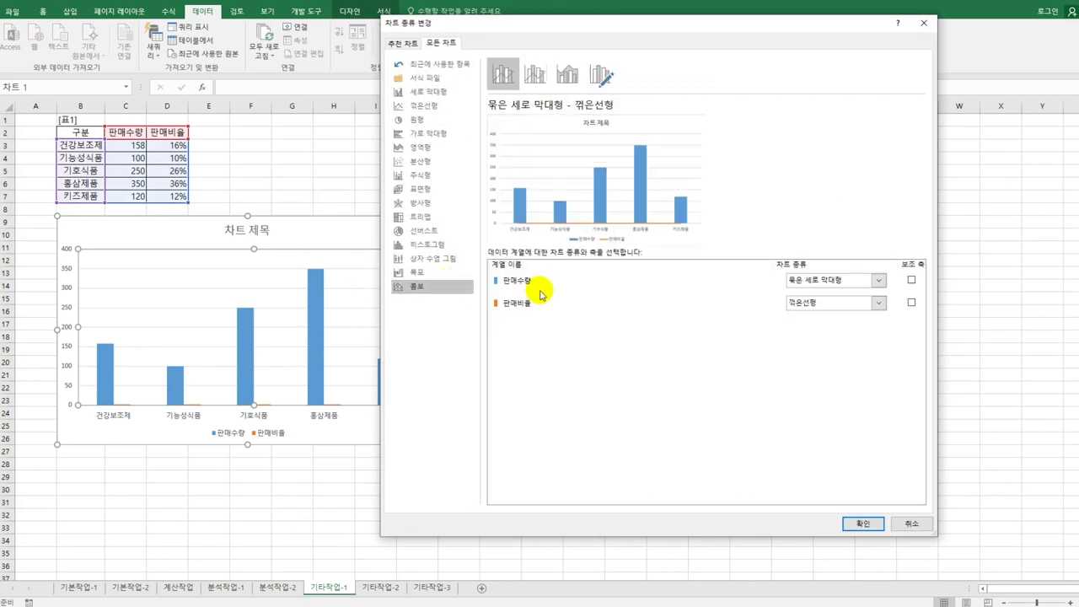
left_click(536, 305)
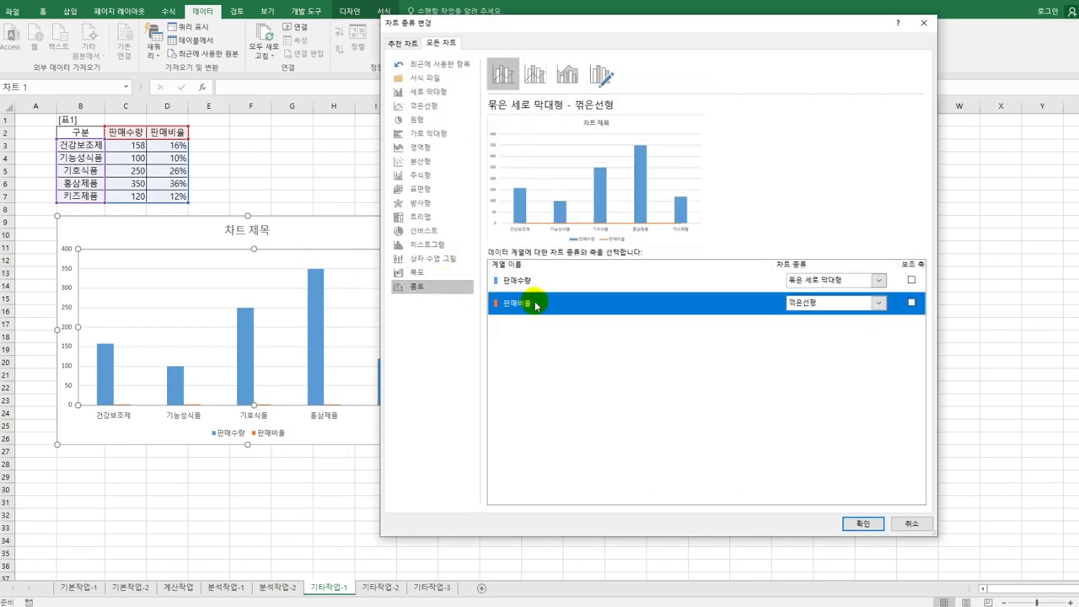
left_click(879, 303)
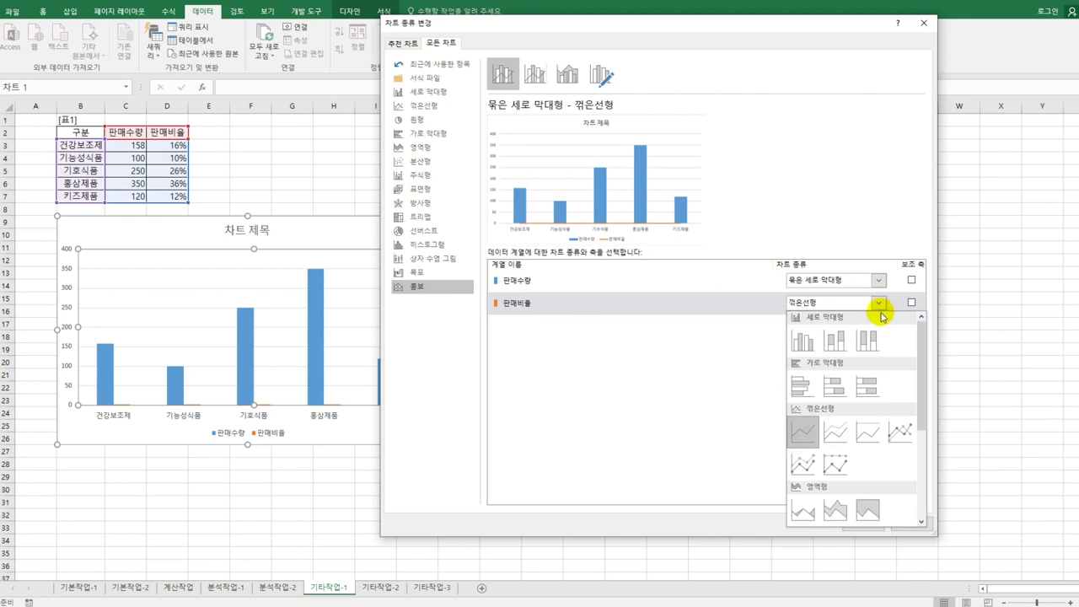
left_click(900, 434)
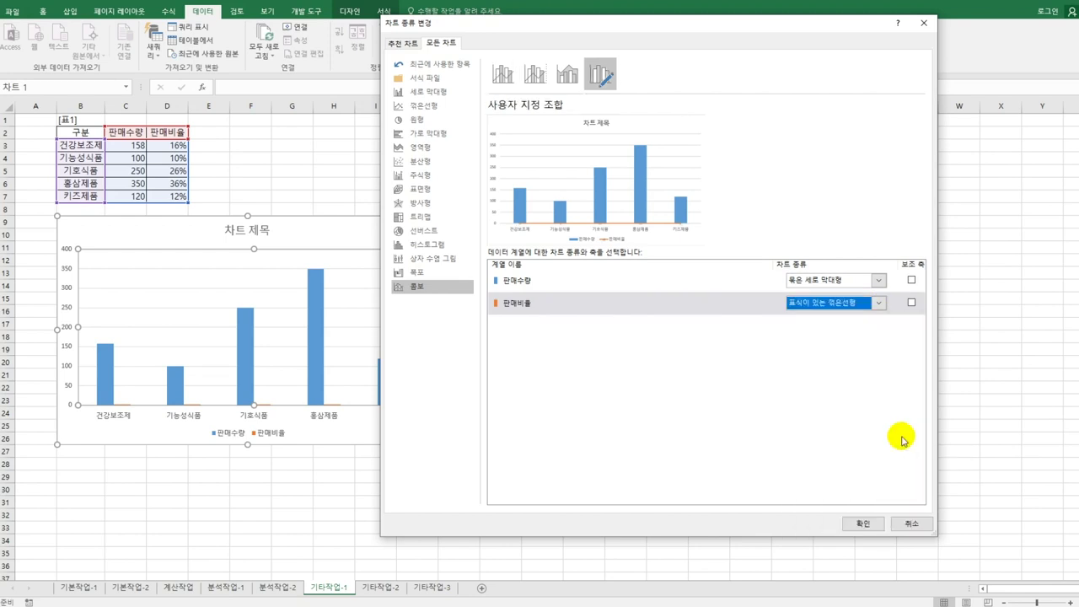
left_click(912, 302)
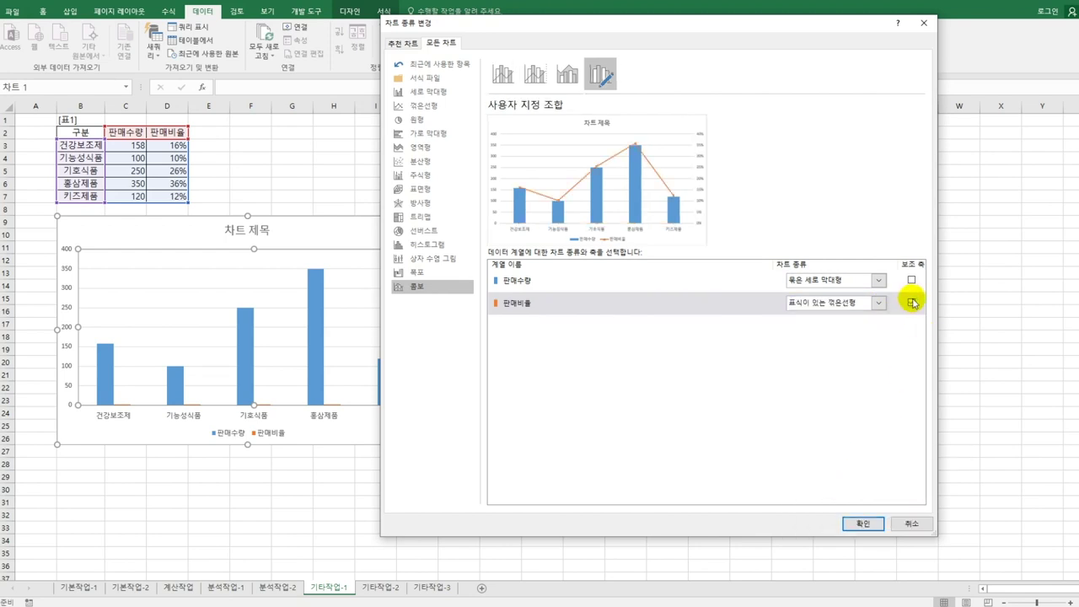
left_click(860, 525)
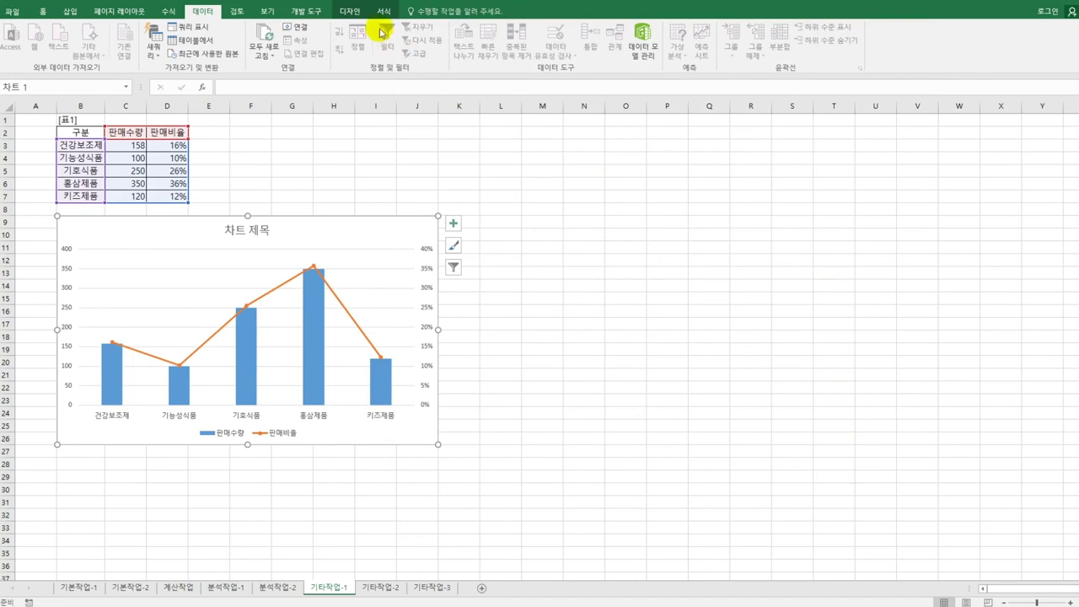
Apply the quick layout 레이아웃 9 to the combo chart.
left_click(355, 14)
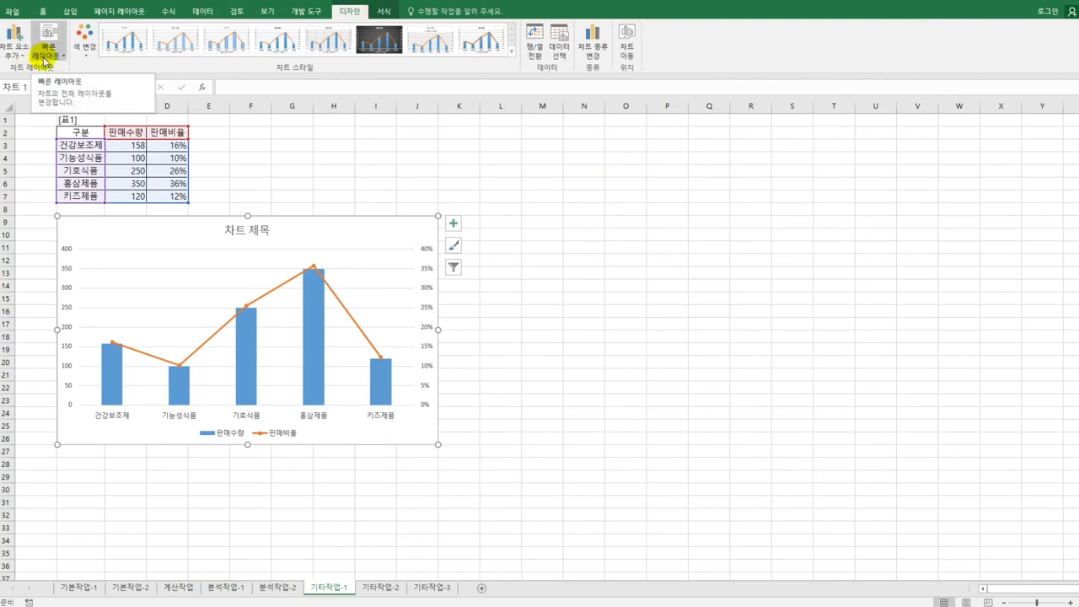
left_click(43, 57)
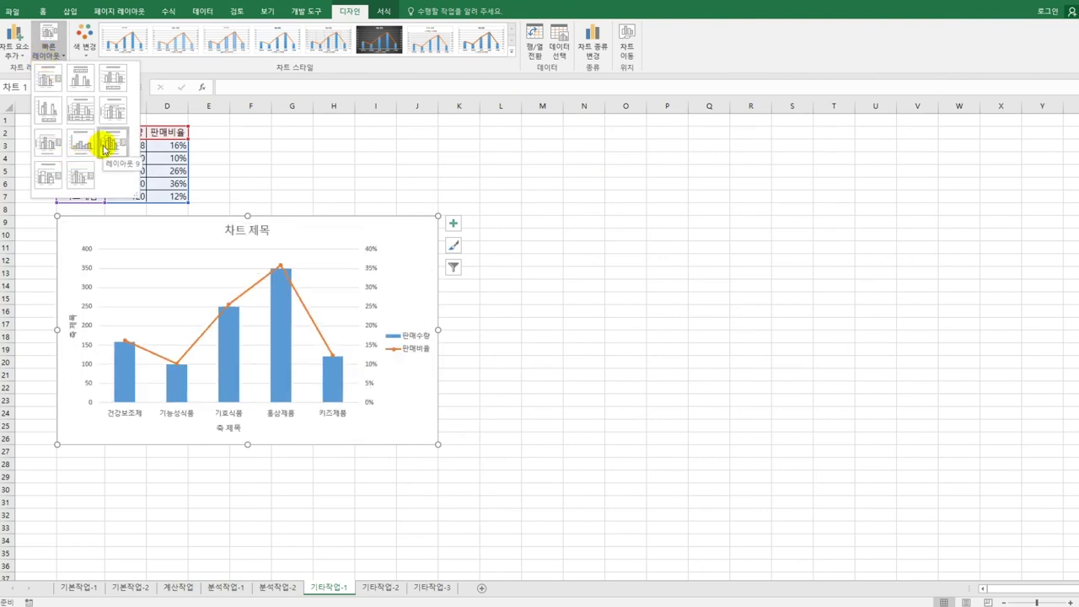
left_click(104, 150)
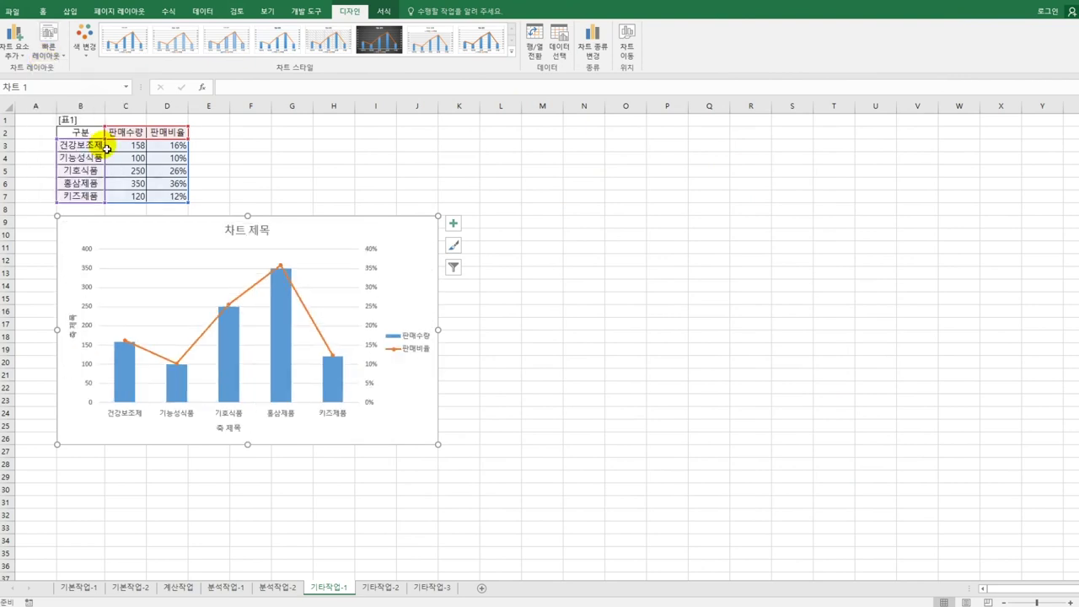
Replace the chart title with 선물세트 판매현황.
left_click(241, 239)
left_click_drag(229, 236, 266, 232)
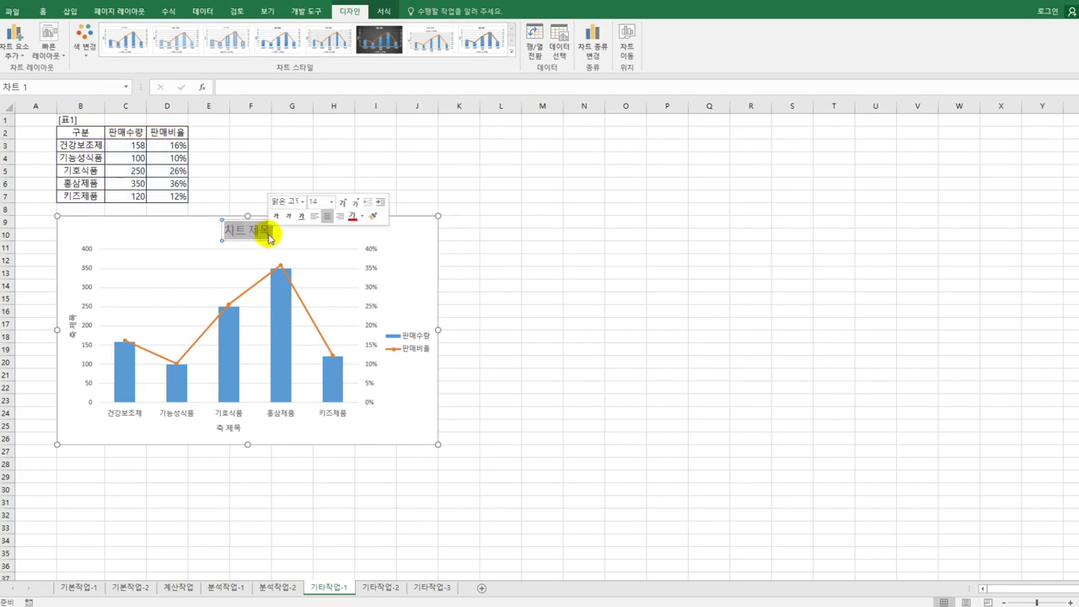
type("선물")
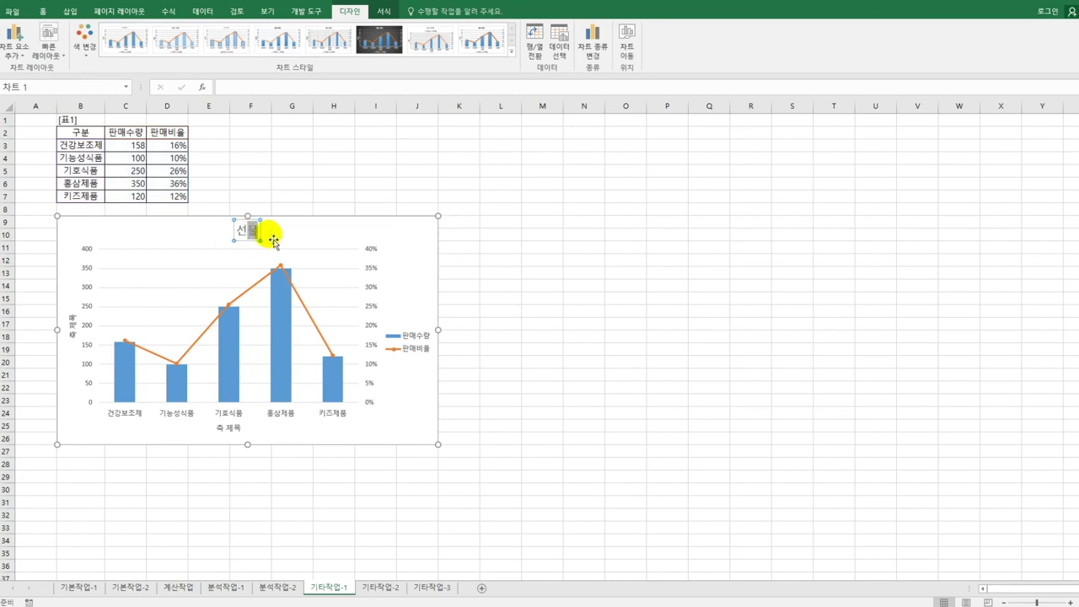
type("세트 판매현황")
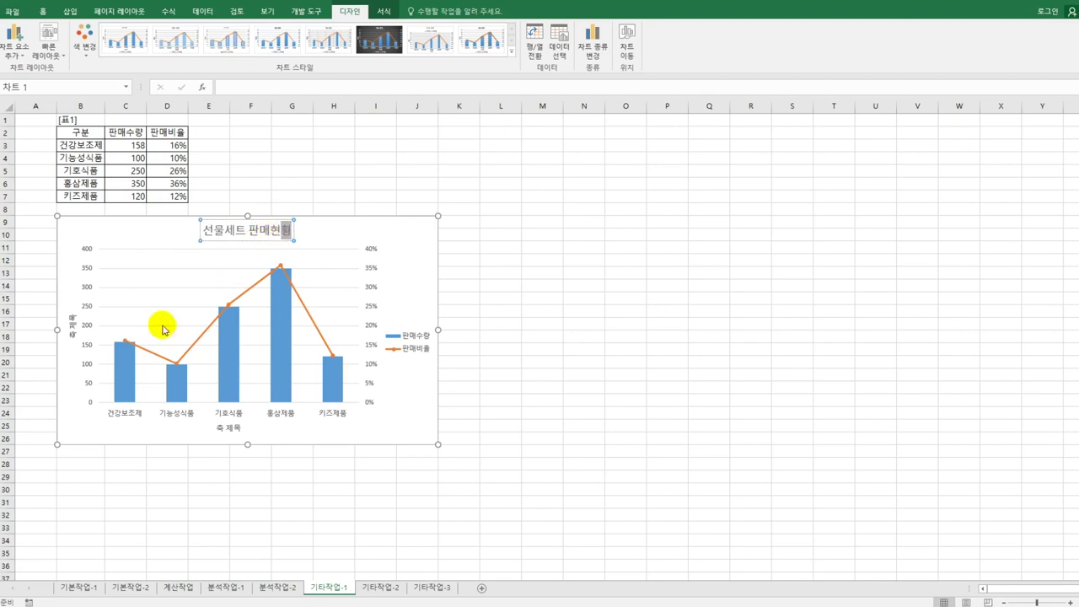
Set the primary vertical axis title to 판매수량.
left_click(75, 330)
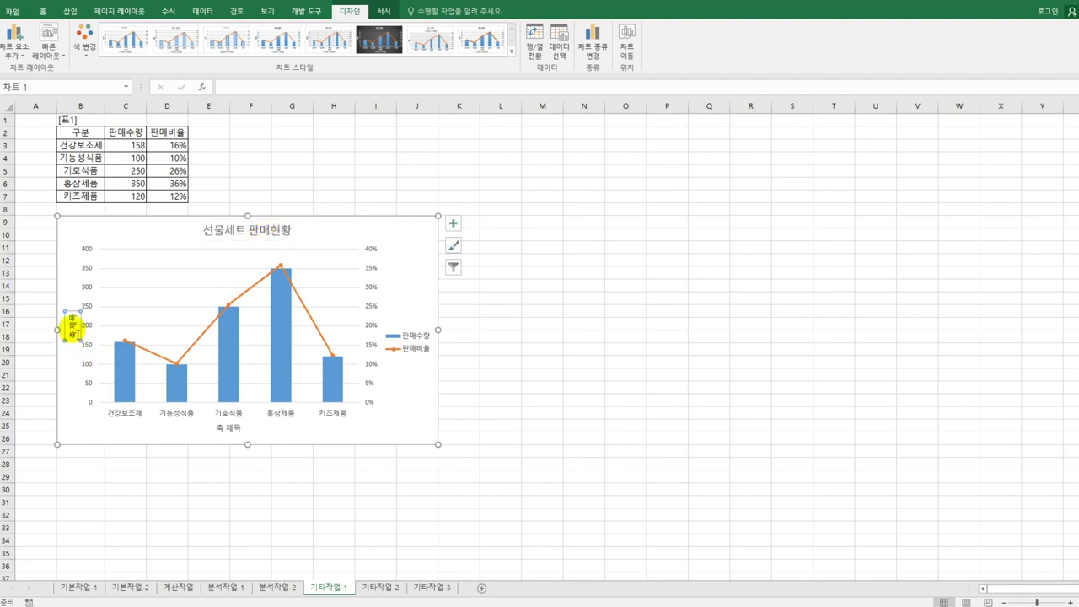
left_click(77, 336)
left_click_drag(75, 335, 80, 341)
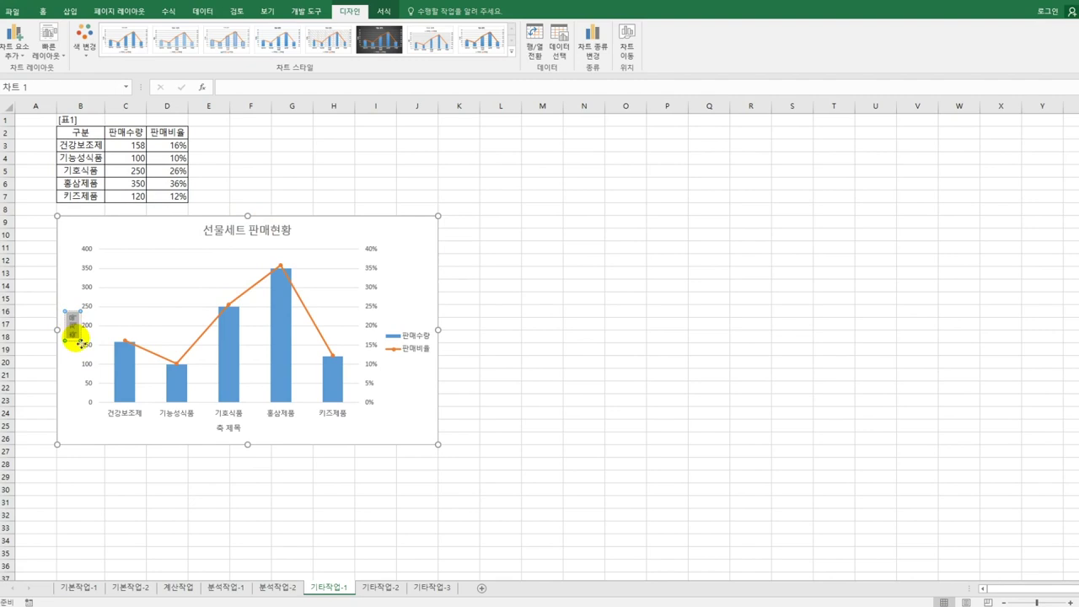
type("판매수량")
Set the horizontal axis title to 구분.
left_click(223, 431)
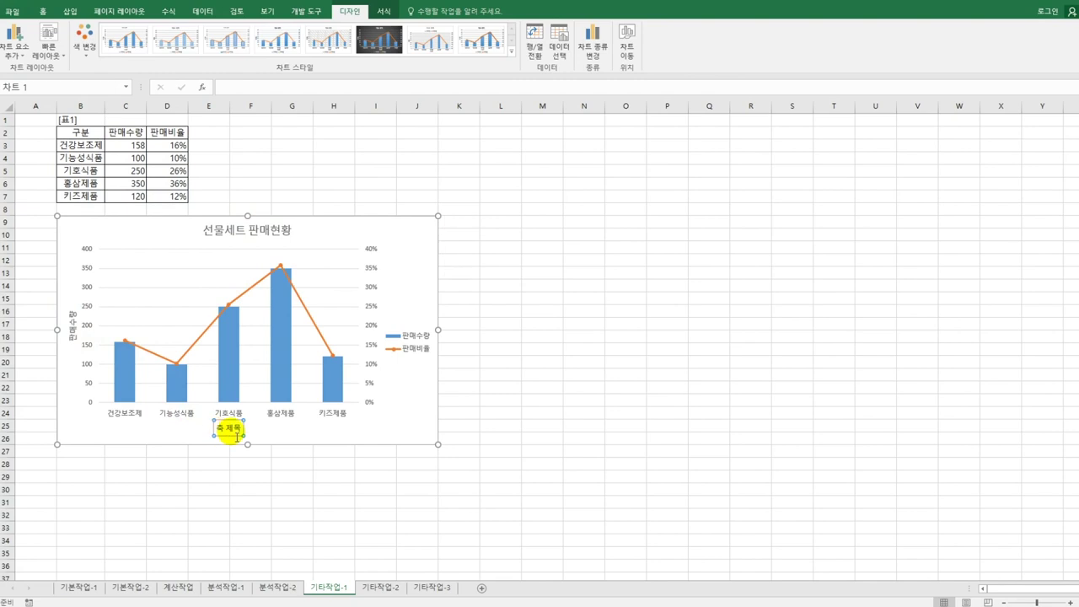
left_click_drag(216, 430, 254, 430)
key("BackSpace")
type("구분")
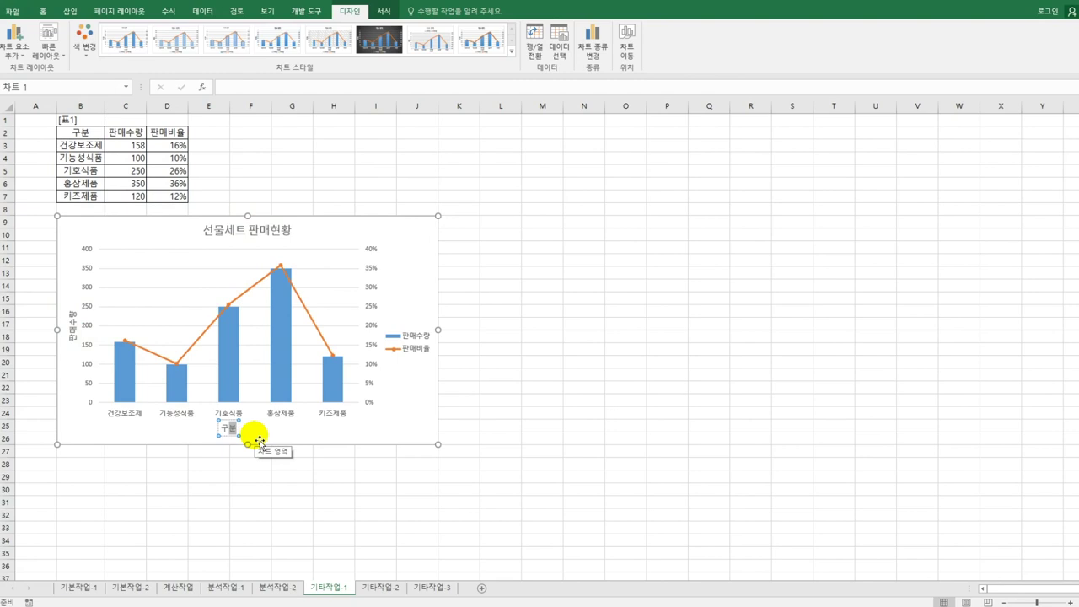
Add a secondary vertical (보조 세로) axis title to the chart and set its text to 판매비율.
left_click(433, 240)
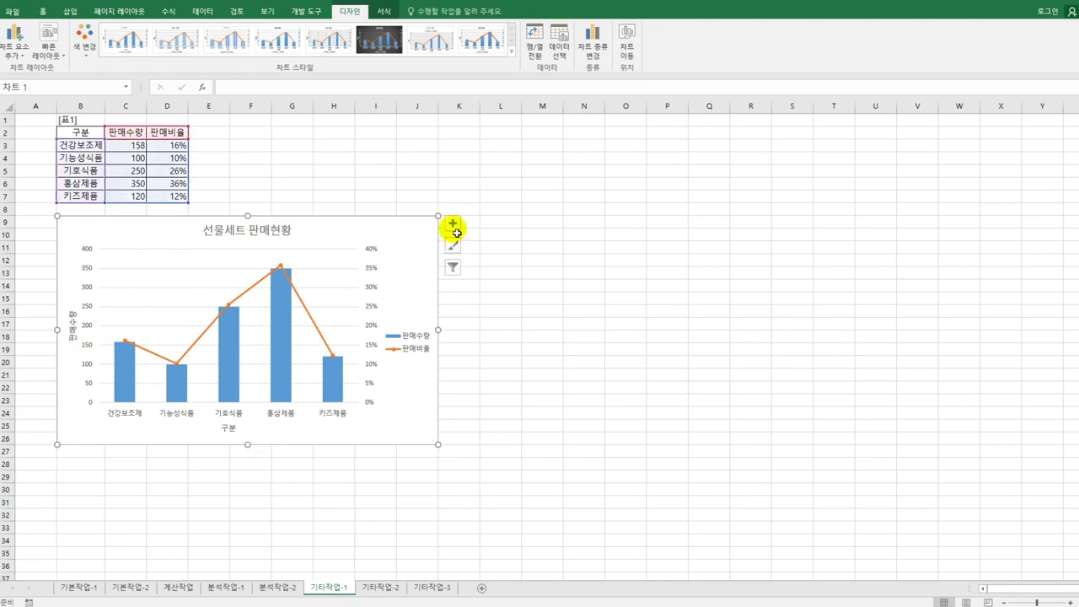
left_click(453, 224)
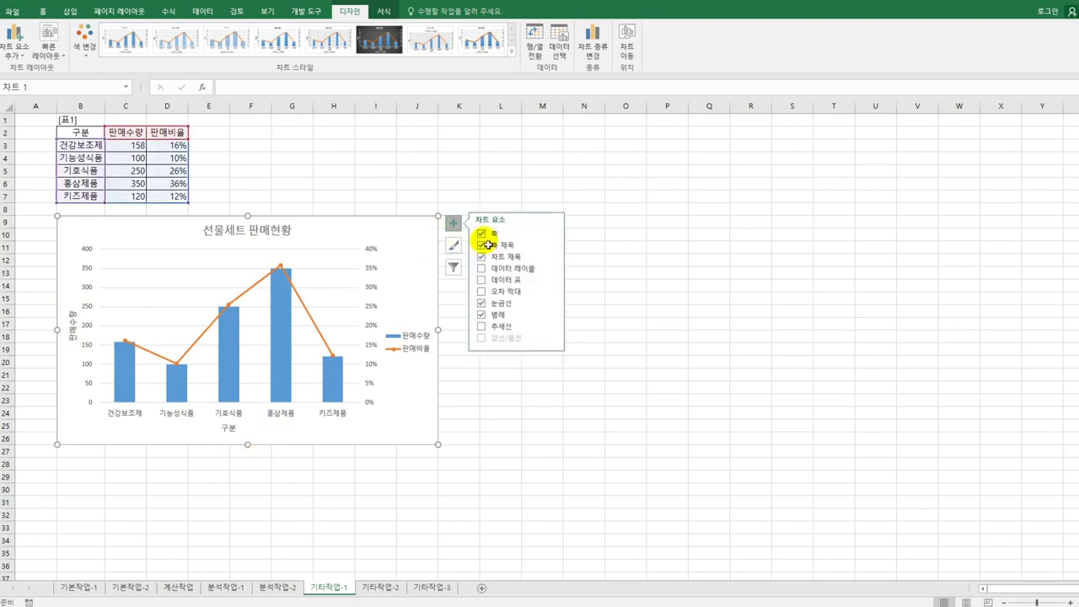
left_click(553, 247)
left_click(597, 278)
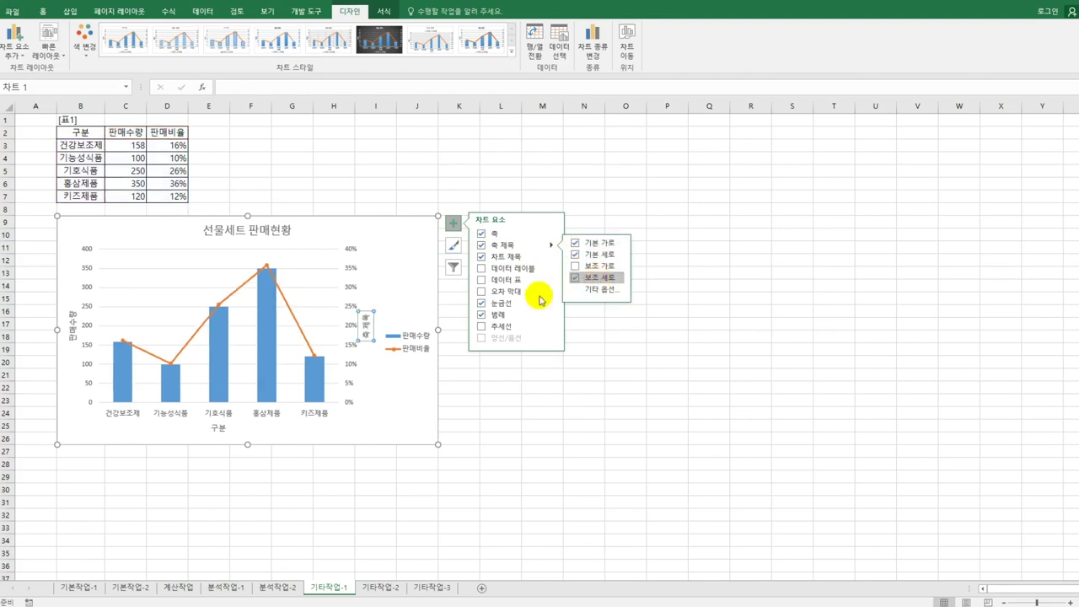
left_click(364, 319)
right_click(371, 345)
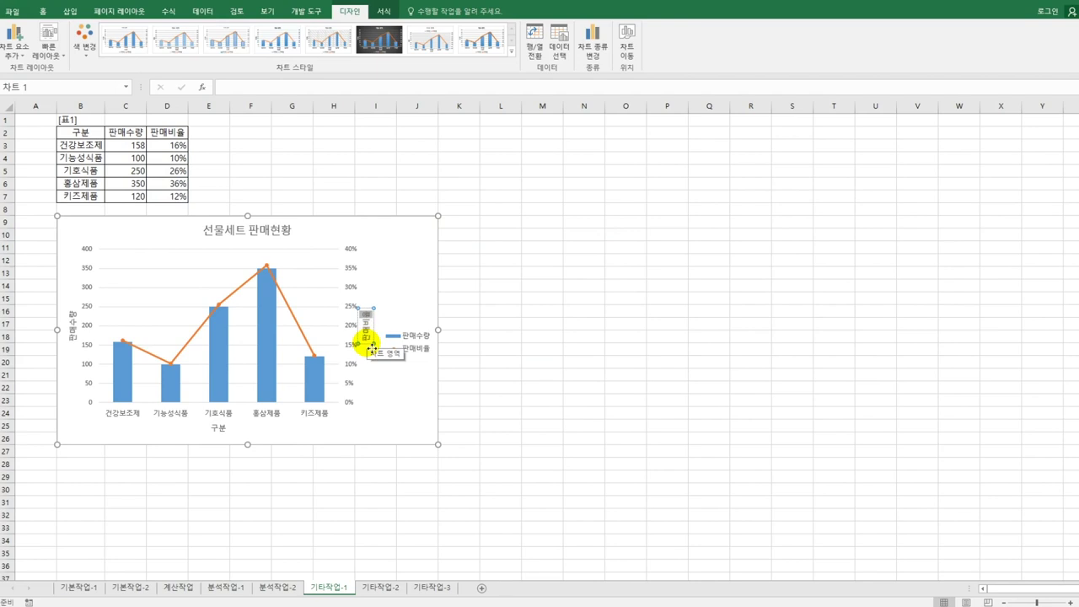
Add a centered (가운데 맞춤) data label to only the 홍삼제품 column of the 판매수량 series.
left_click(262, 331)
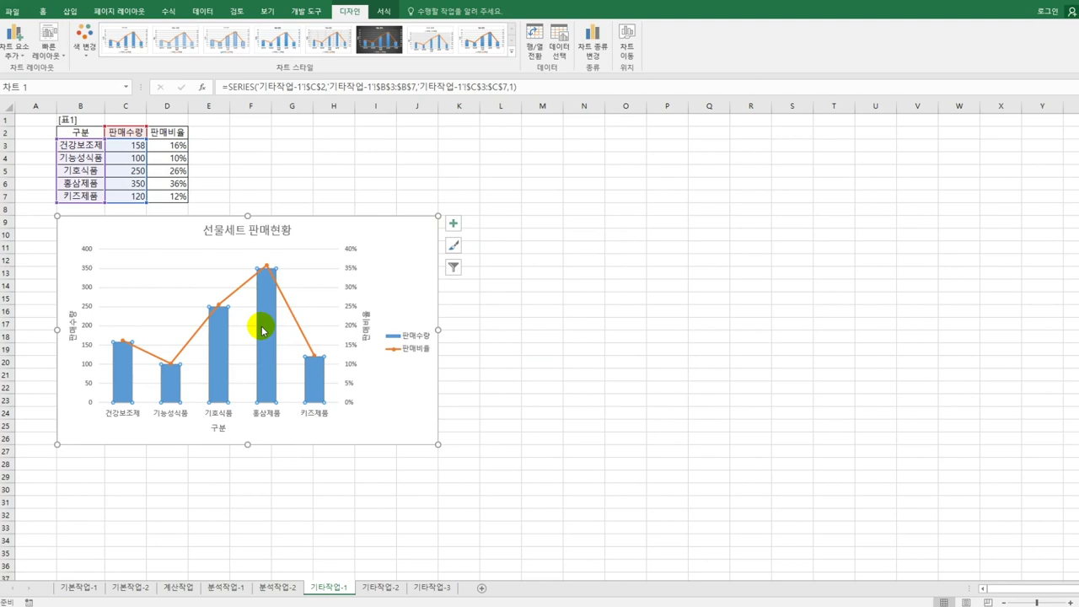
left_click(262, 330)
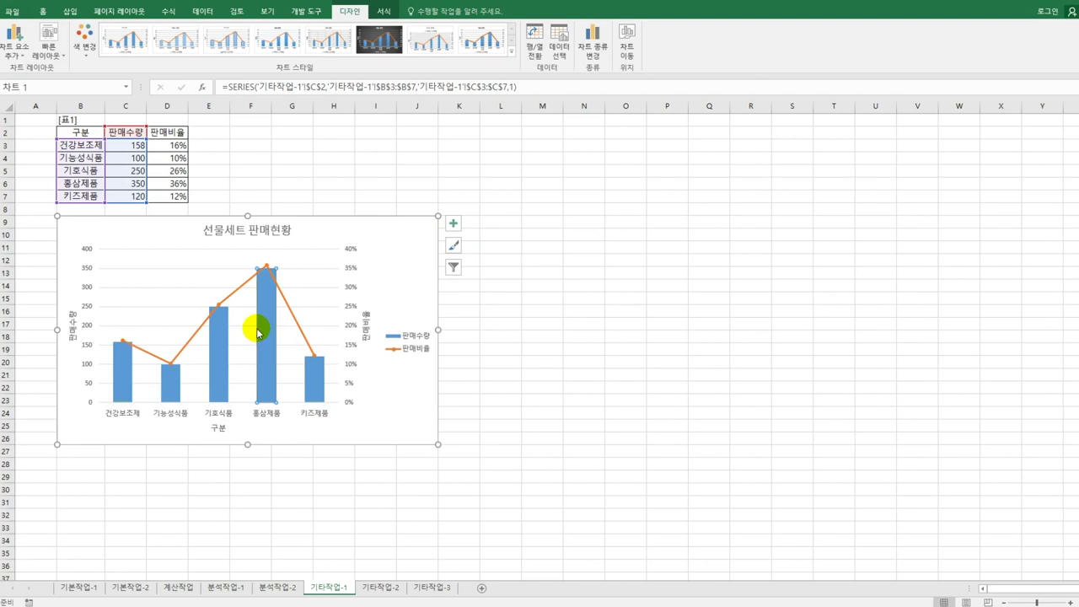
left_click(452, 223)
left_click(552, 268)
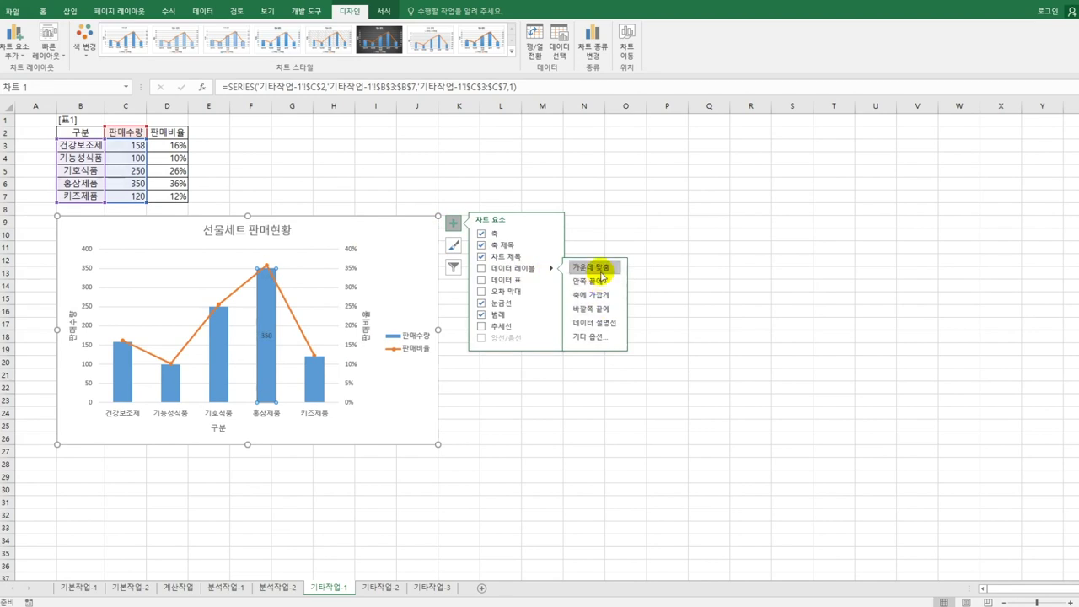
left_click(602, 276)
Give the chart area border rounded corners (둥근 모서리).
left_click(397, 259)
right_click(396, 258)
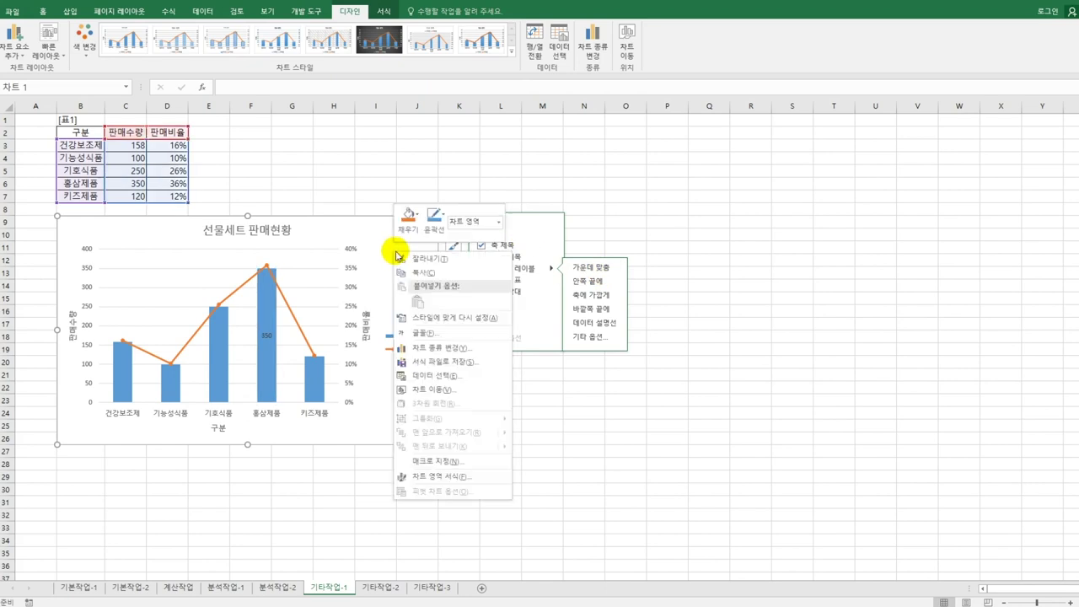
left_click(458, 477)
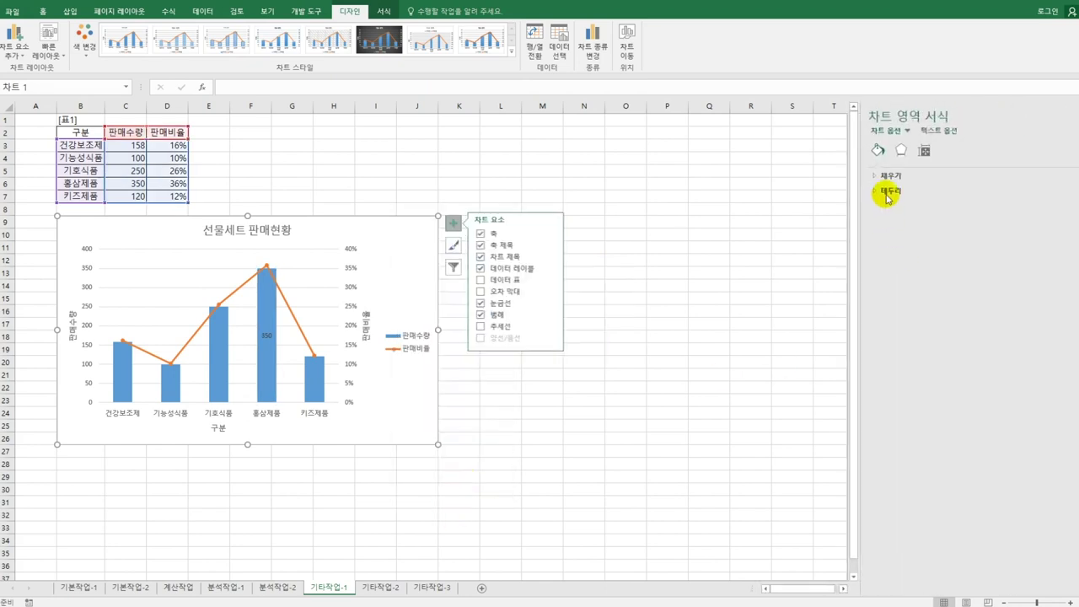
left_click(881, 190)
left_click(901, 466)
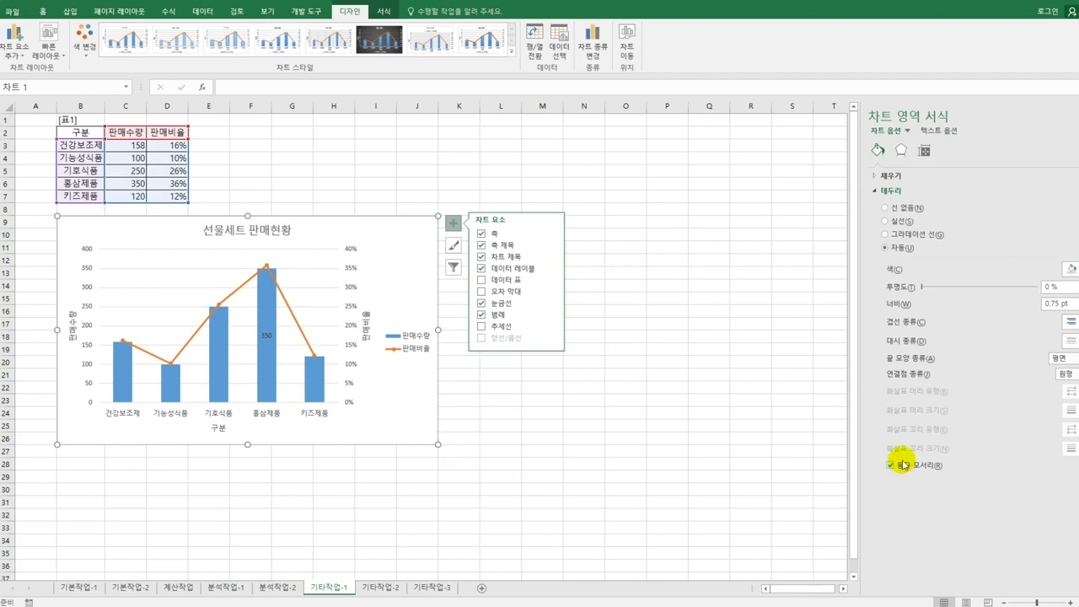
Apply the centre preset of the inner (안쪽) shadows to the chart area.
left_click(901, 151)
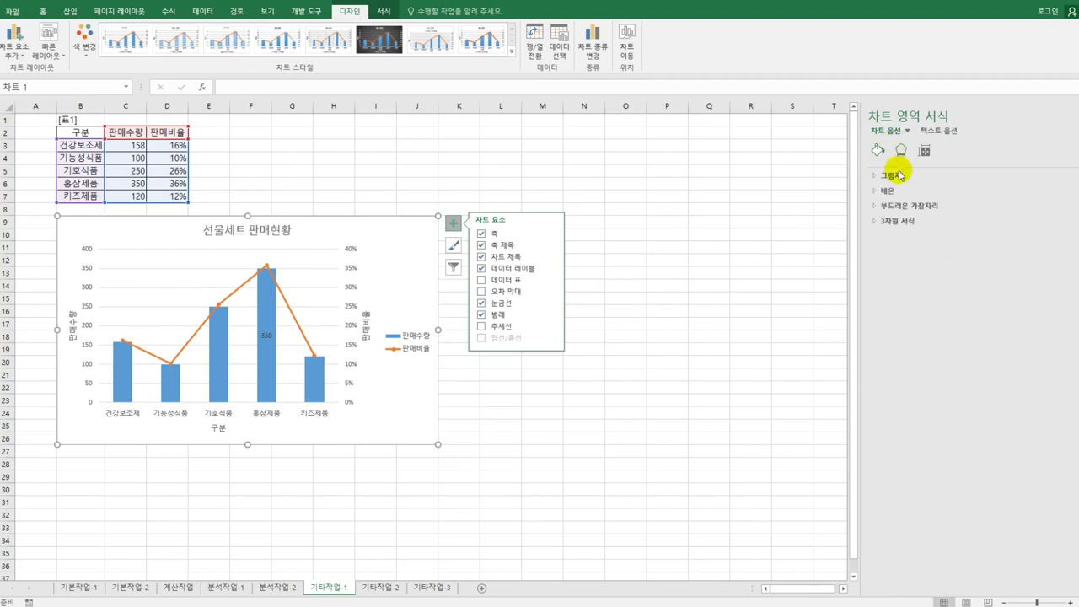
left_click(898, 176)
left_click(1071, 192)
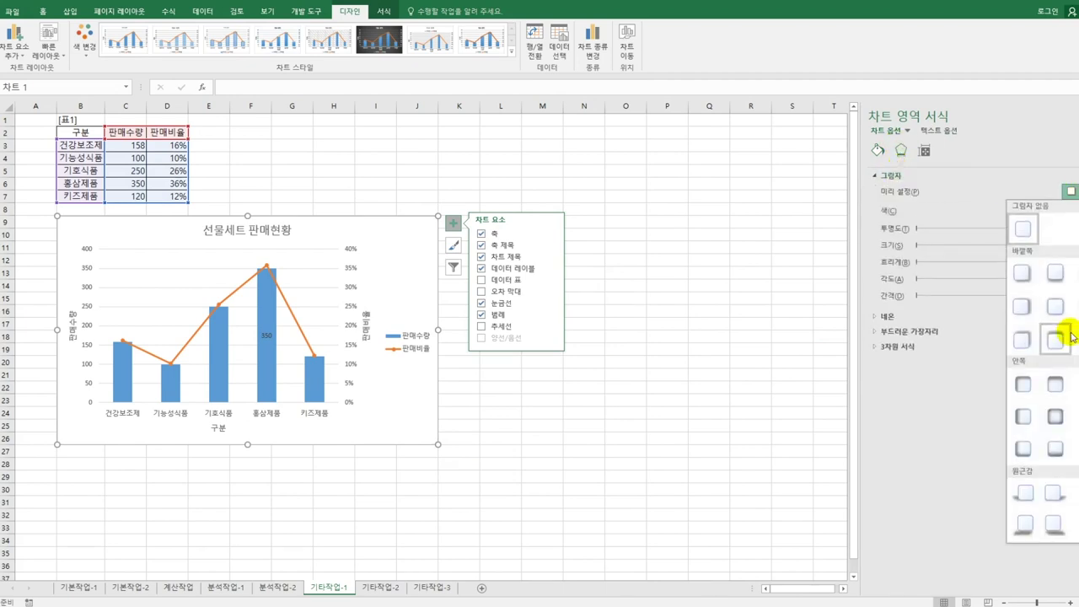
left_click(1056, 416)
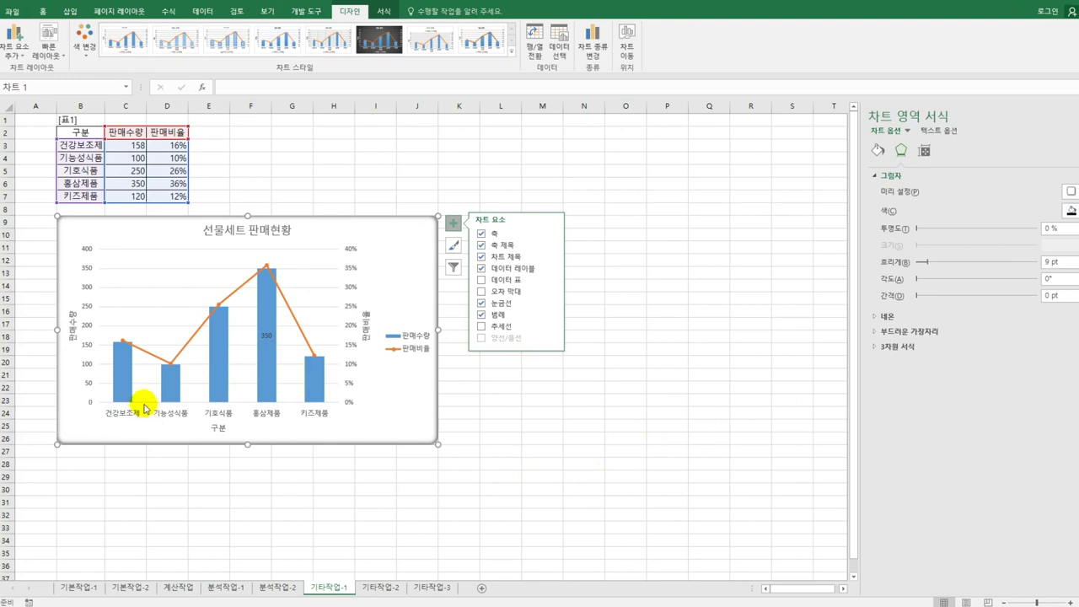
Set the major unit (주) of the chart's primary vertical axis, 판매수량, to 100.
left_click(91, 272)
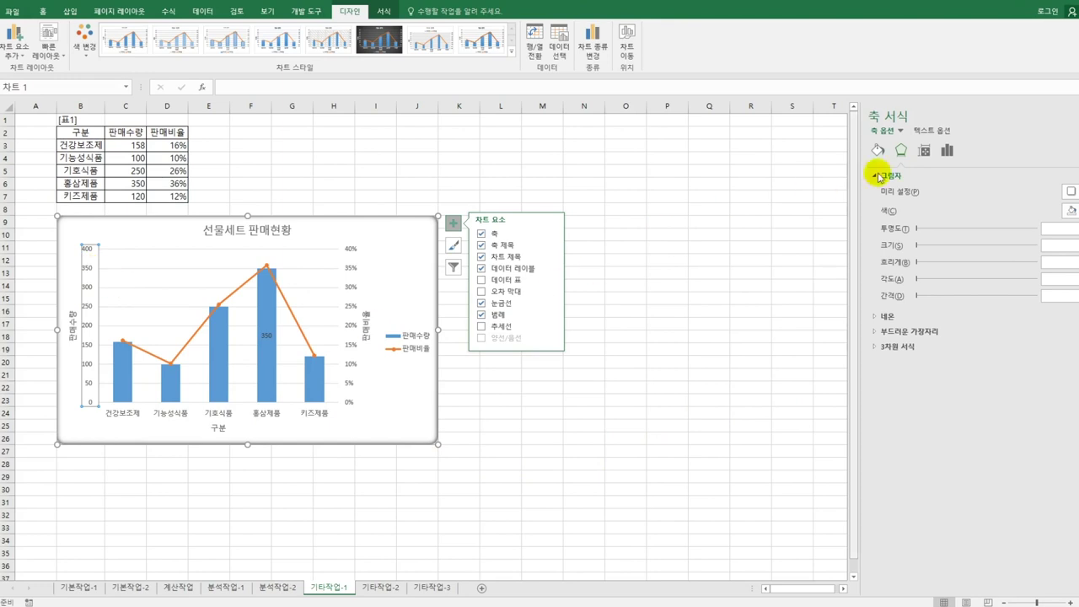
left_click(946, 150)
left_click(893, 176)
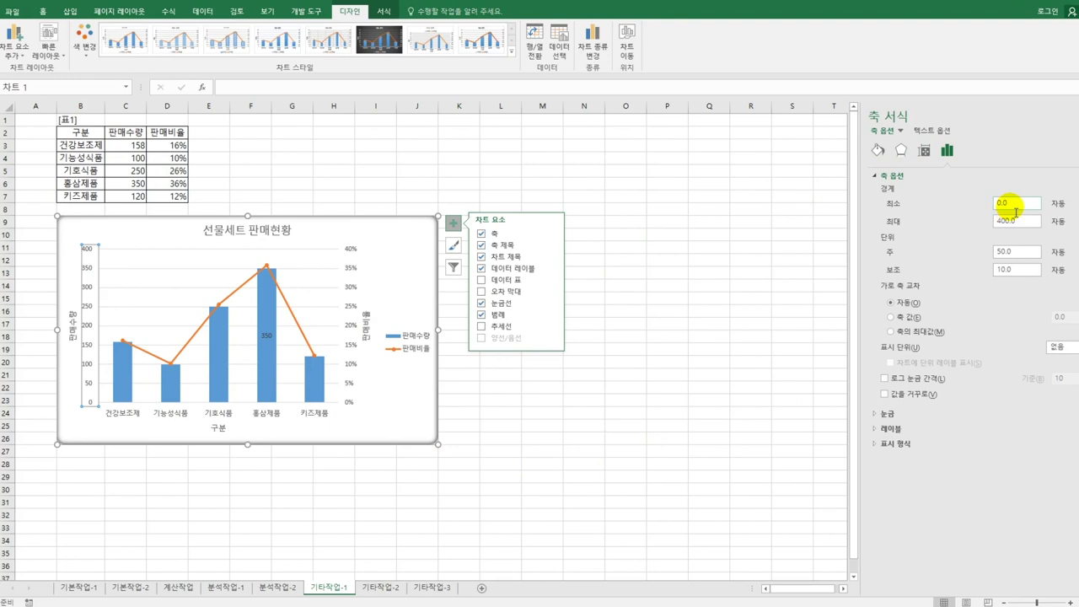
left_click(1016, 221)
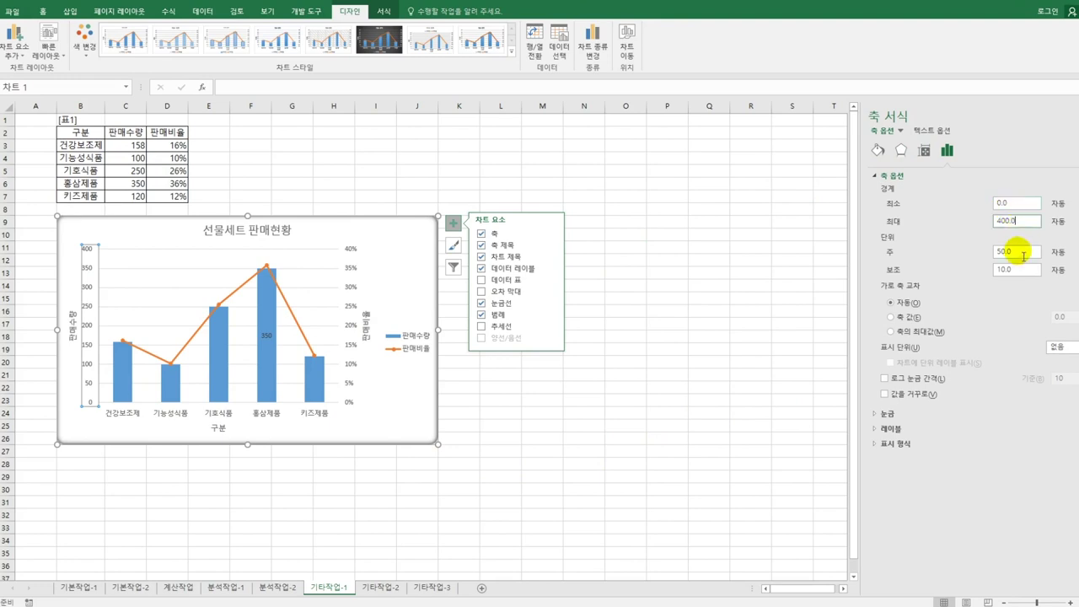
left_click(1016, 250)
type("100")
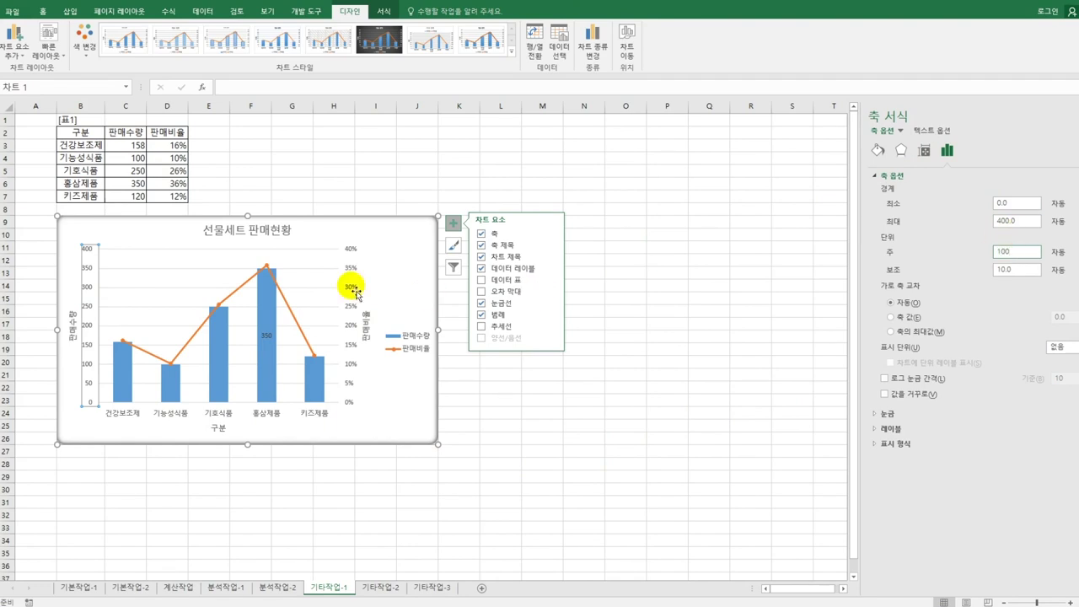
Set the major unit (주) of the chart's secondary vertical axis, 판매비율, to 0.1 and deselect the chart.
left_click(351, 253)
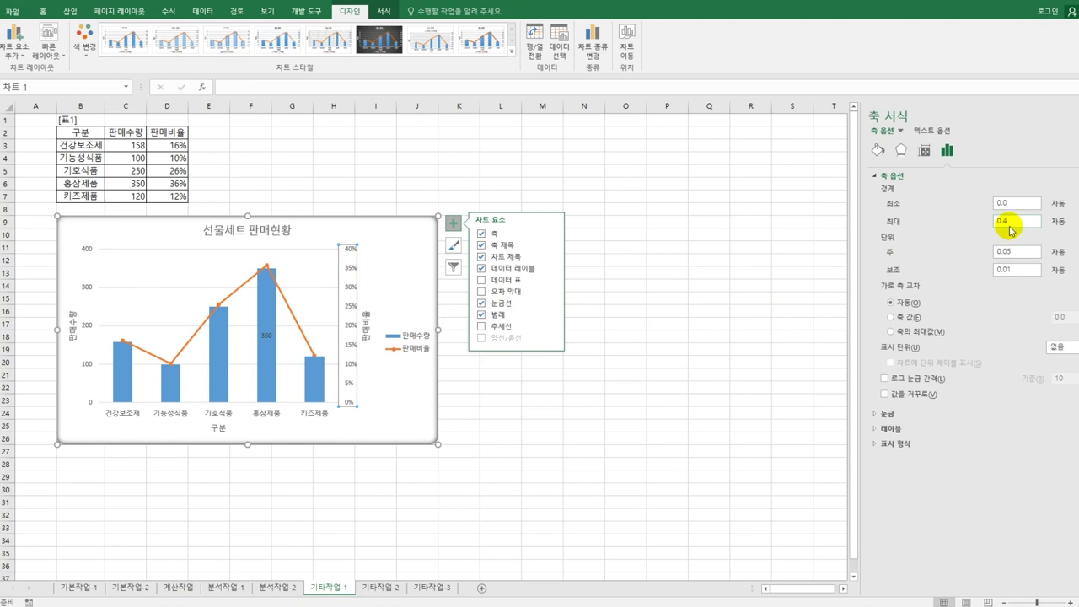
double_click(996, 253)
type("0")
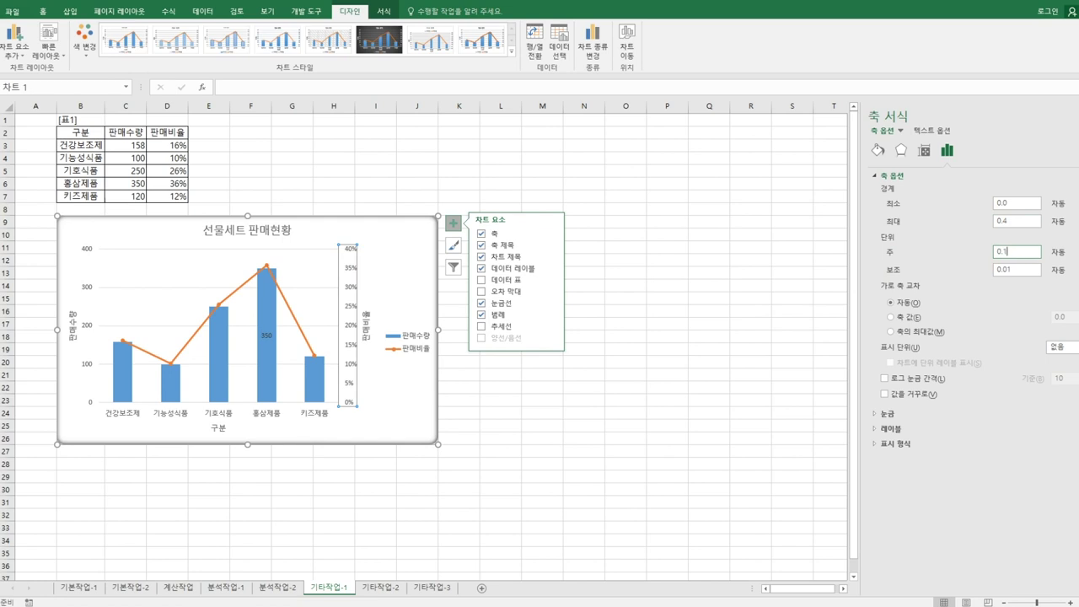
type(".1")
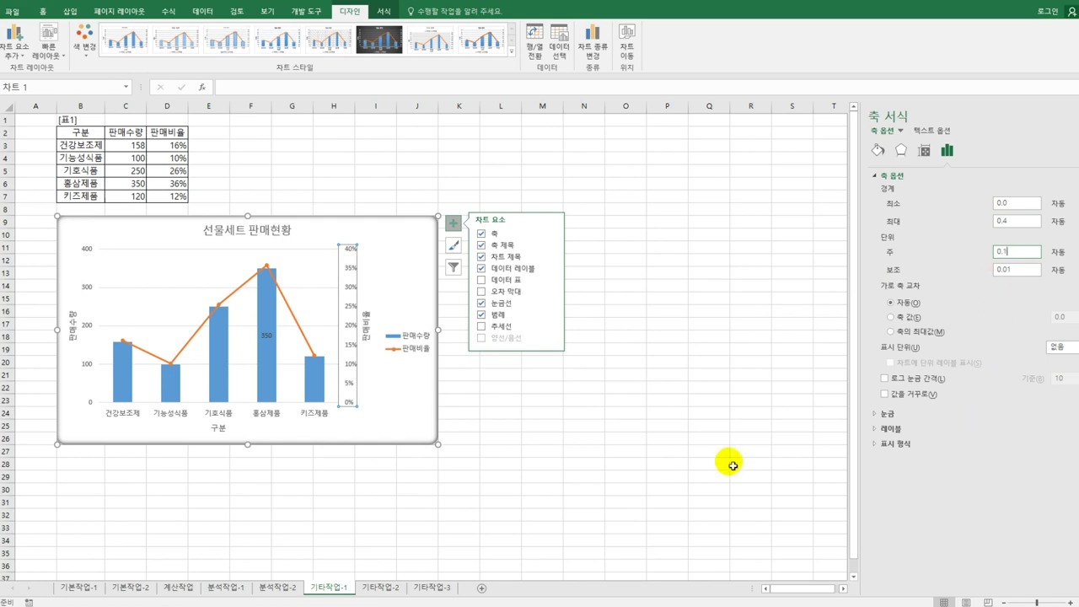
left_click(396, 420)
left_click(473, 462)
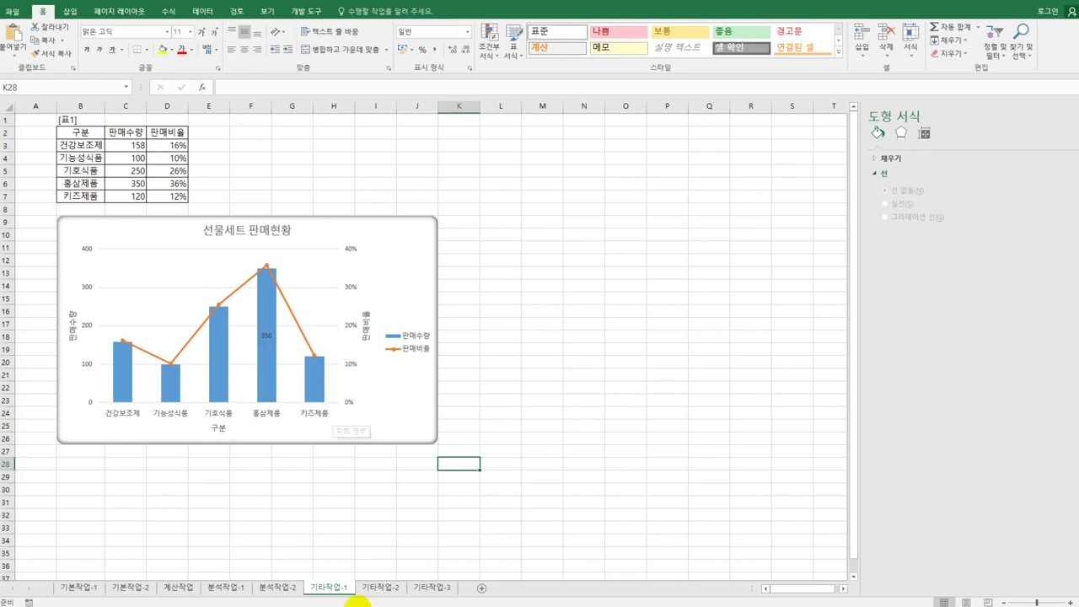
On the 기타작업-2 sheet, start recording a macro named 가격서식 in the current workbook.
left_click(394, 588)
left_click(609, 365)
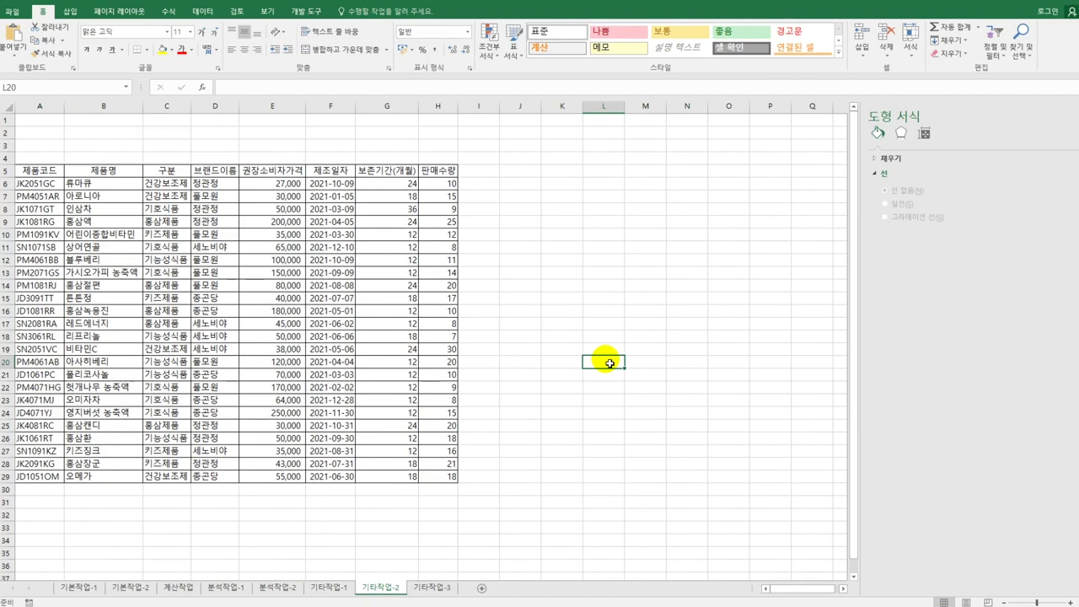
left_click(302, 11)
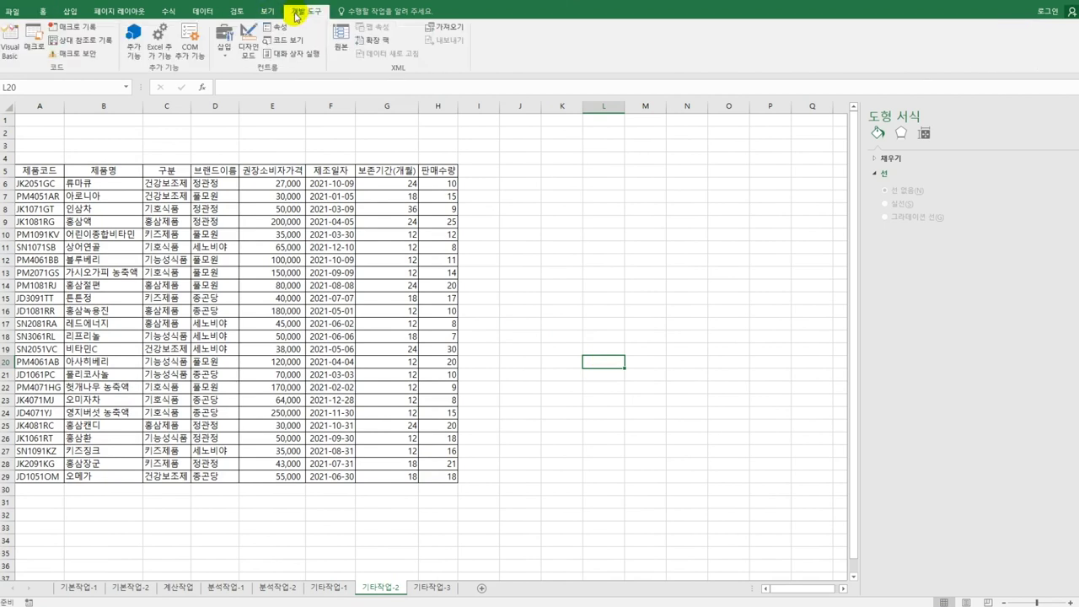
left_click(68, 28)
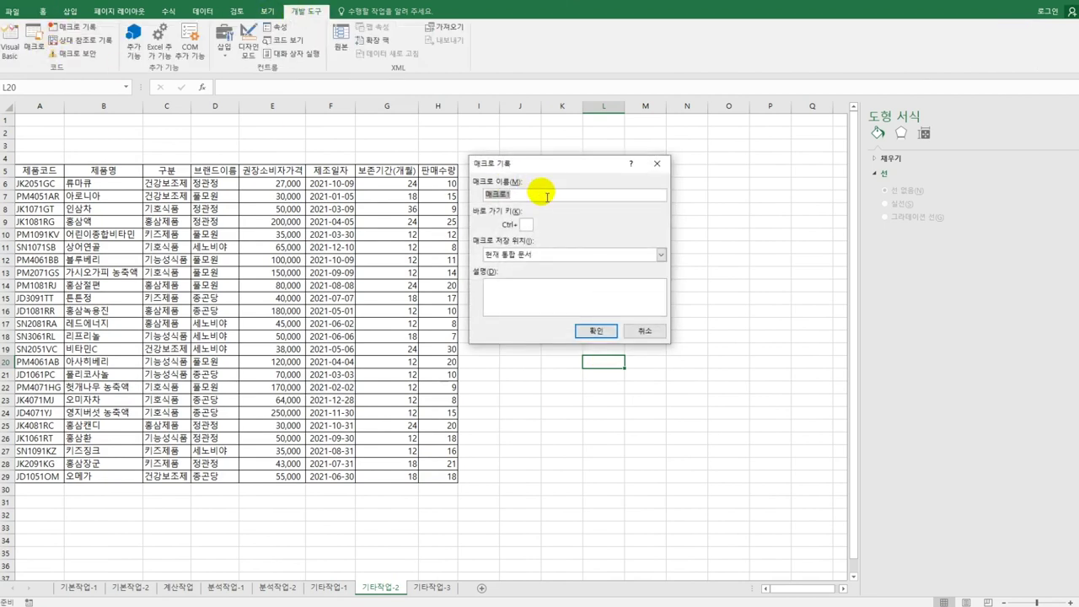
type("ㄱ")
type("격서식")
left_click(607, 335)
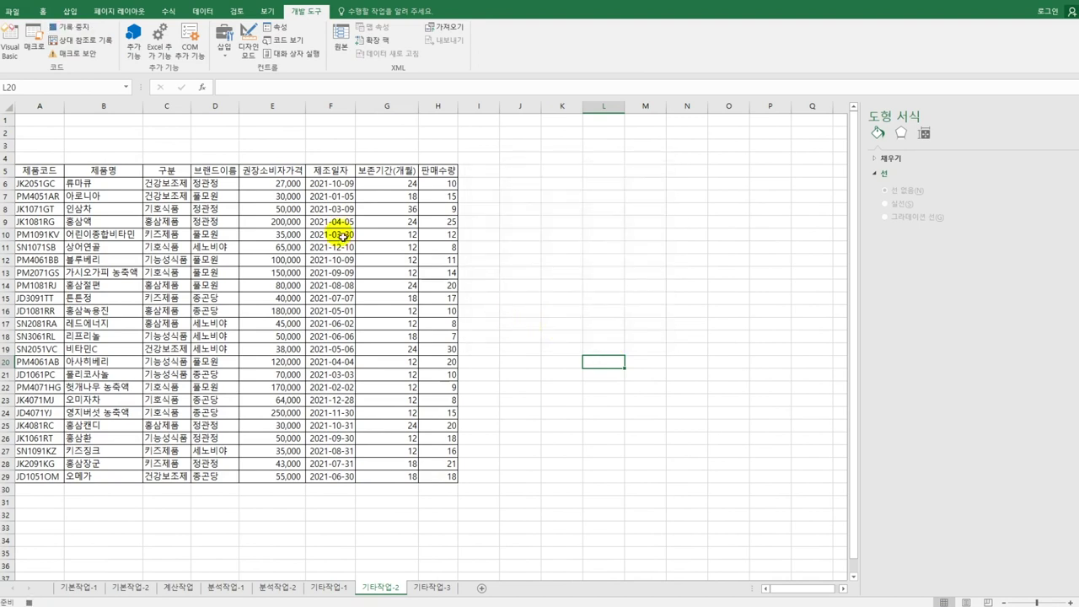
Apply the custom number format [빨강][>=100000]#,##0원;#,##0원 to the 권장소비자가격 values in E6:E29 and stop recording the macro.
left_click_drag(278, 183, 281, 484)
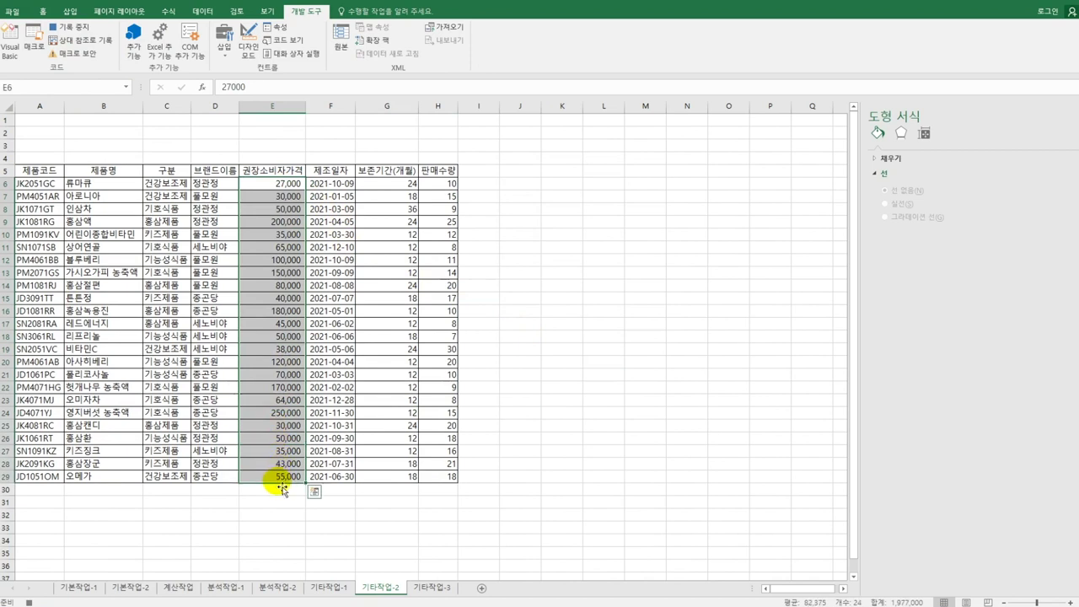
right_click(283, 184)
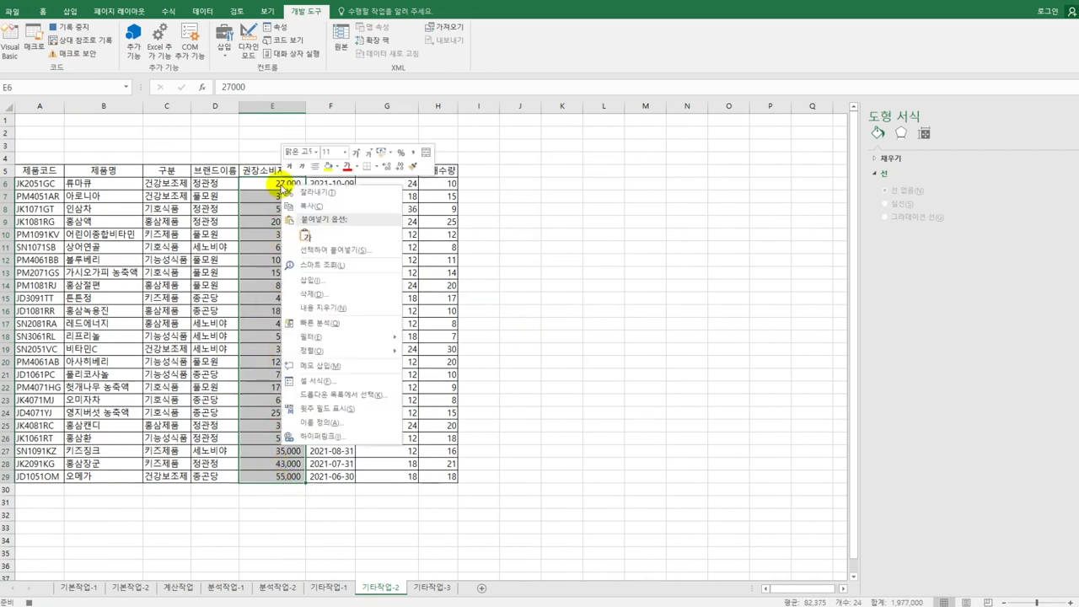
left_click(339, 380)
left_click_drag(394, 231, 692, 140)
left_click(518, 285)
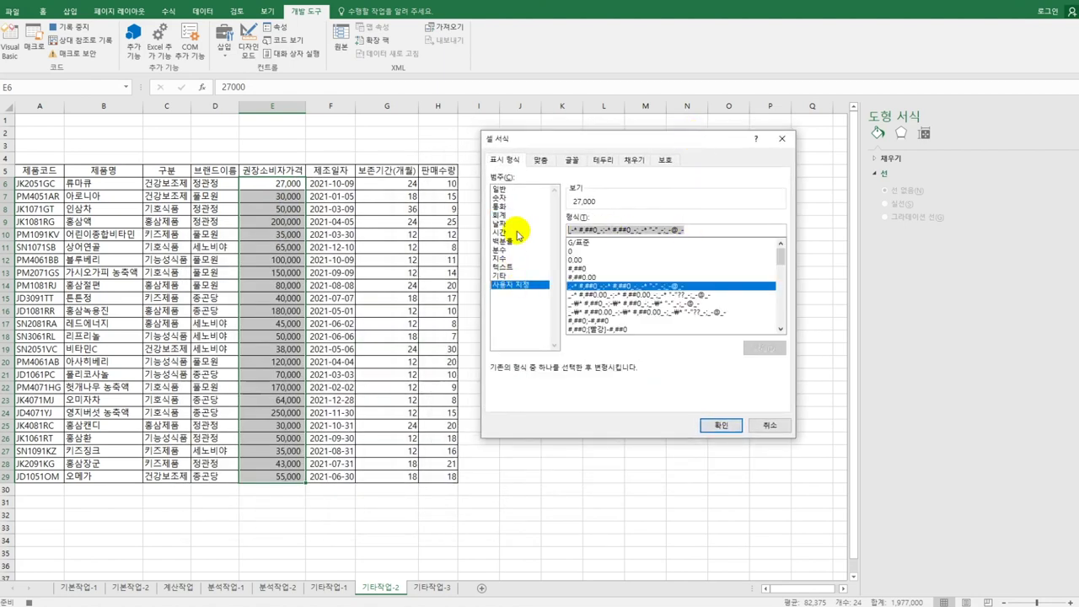
key("BackSpace")
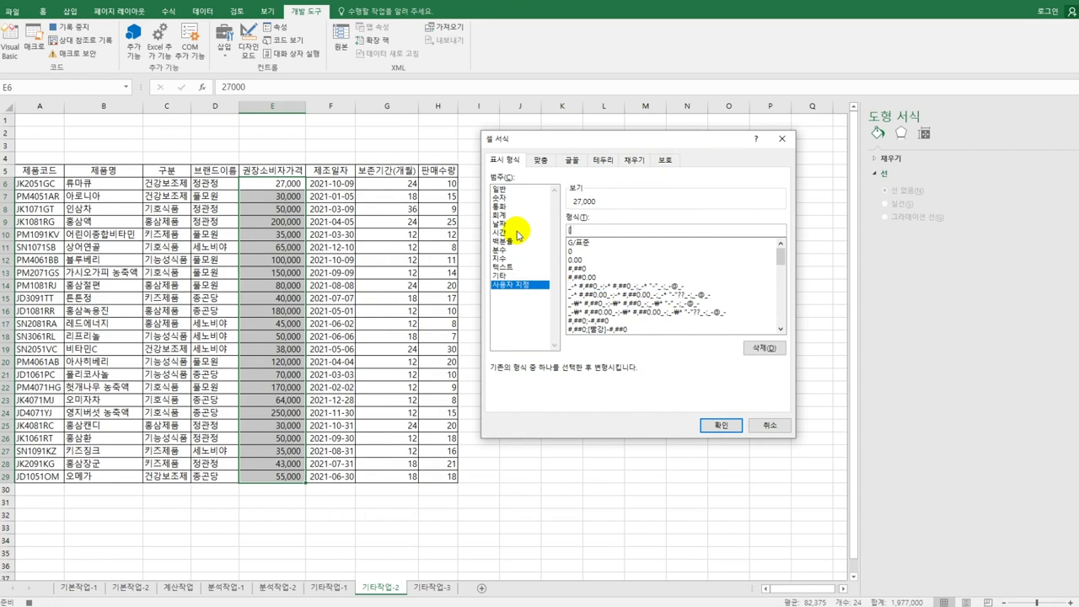
type("빨강][>=100000]")
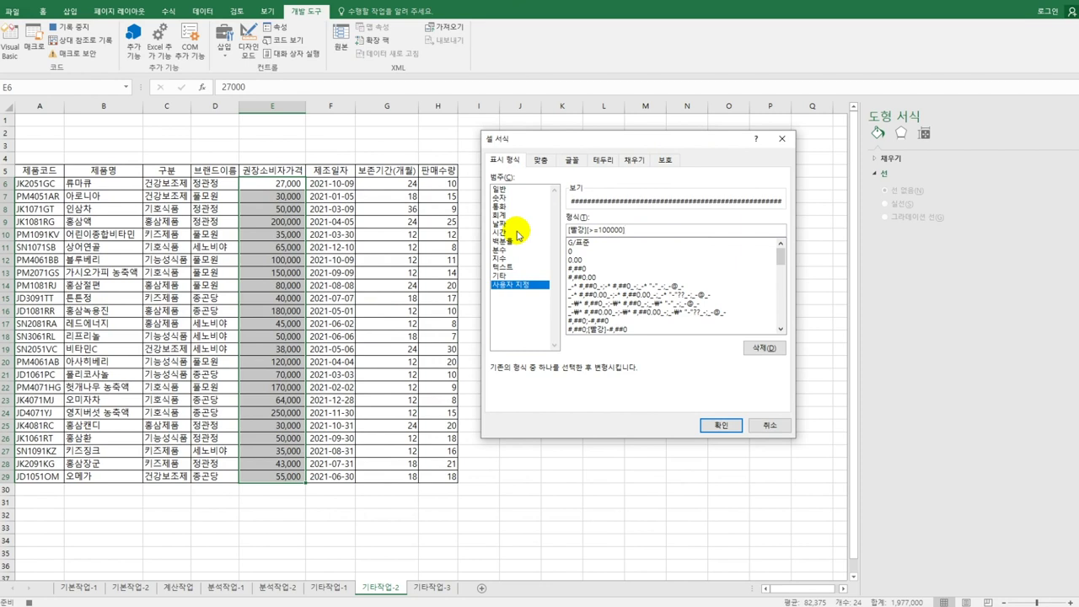
type("#,#")
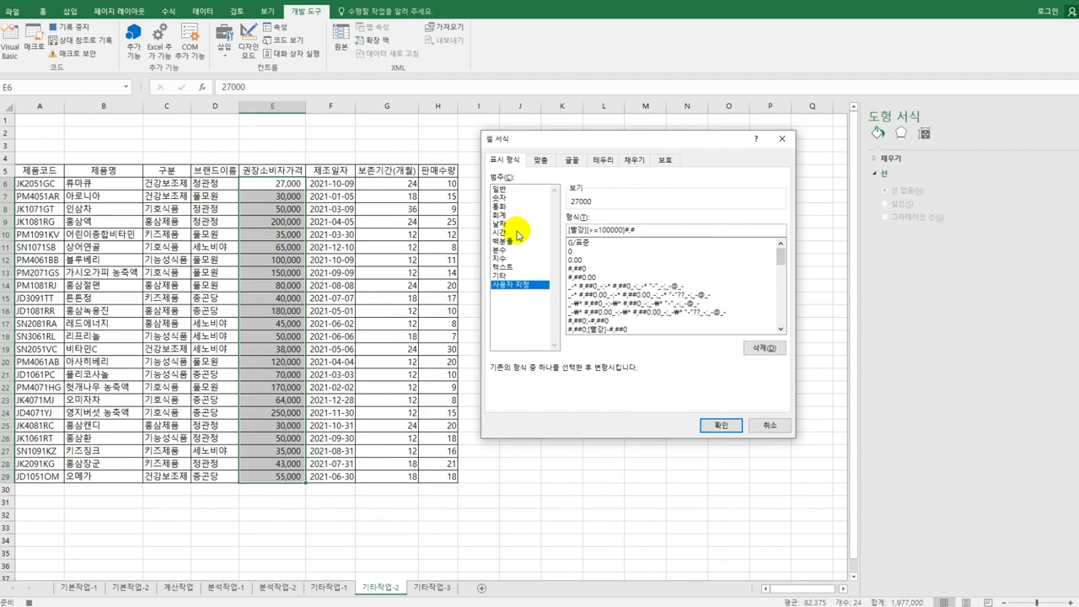
type("#0원;")
type("#,##0원")
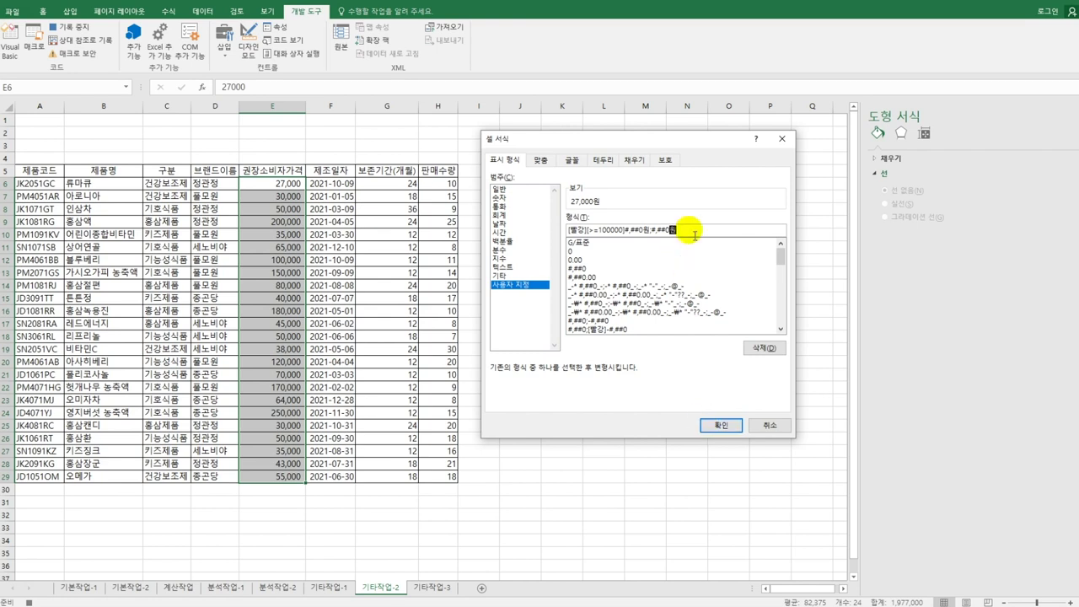
left_click(730, 430)
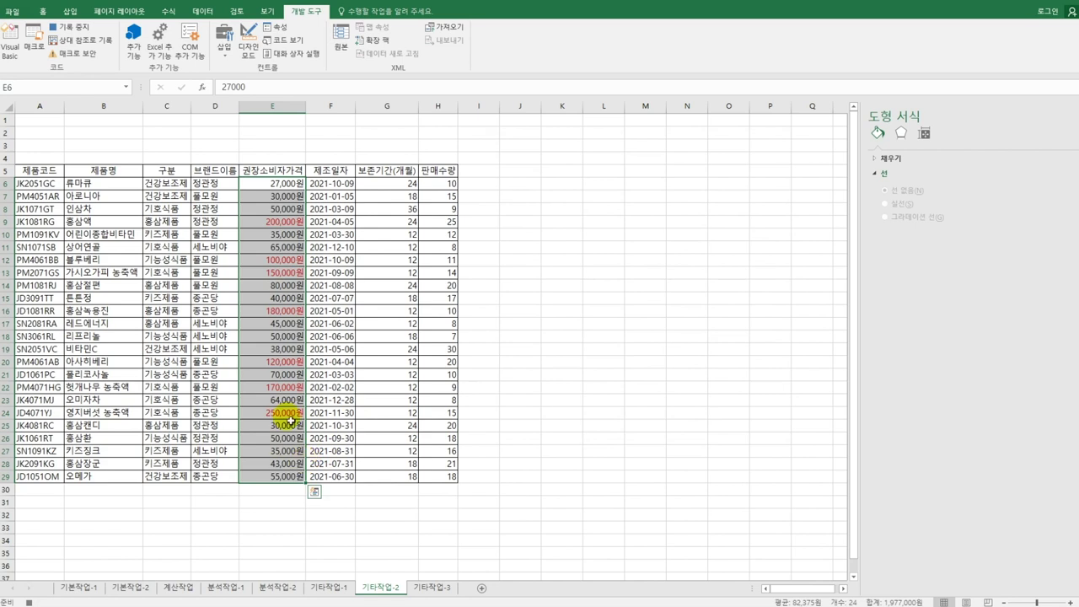
left_click(278, 475)
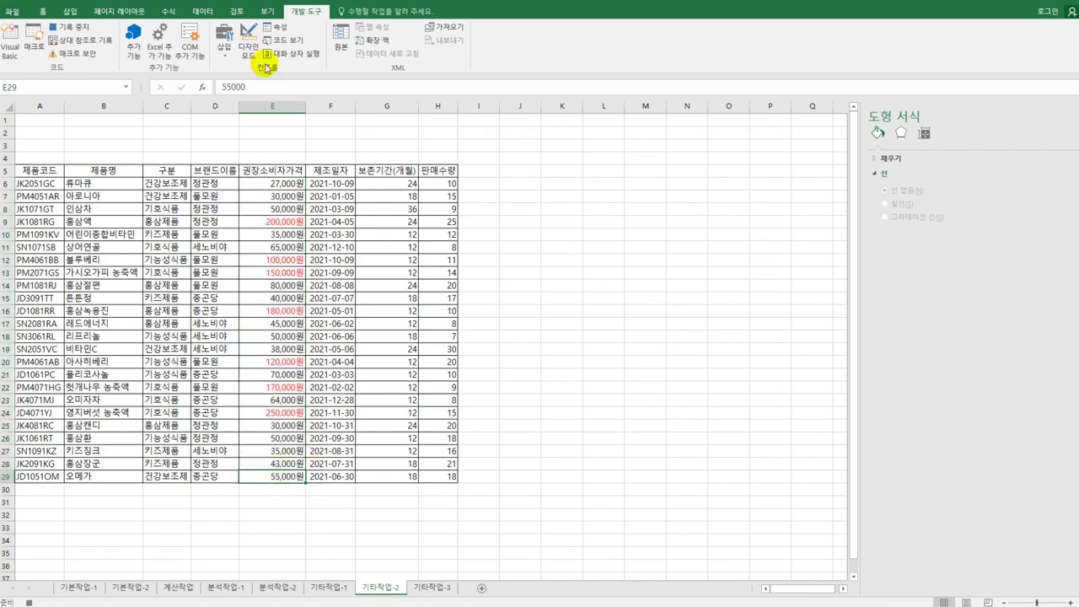
left_click(54, 26)
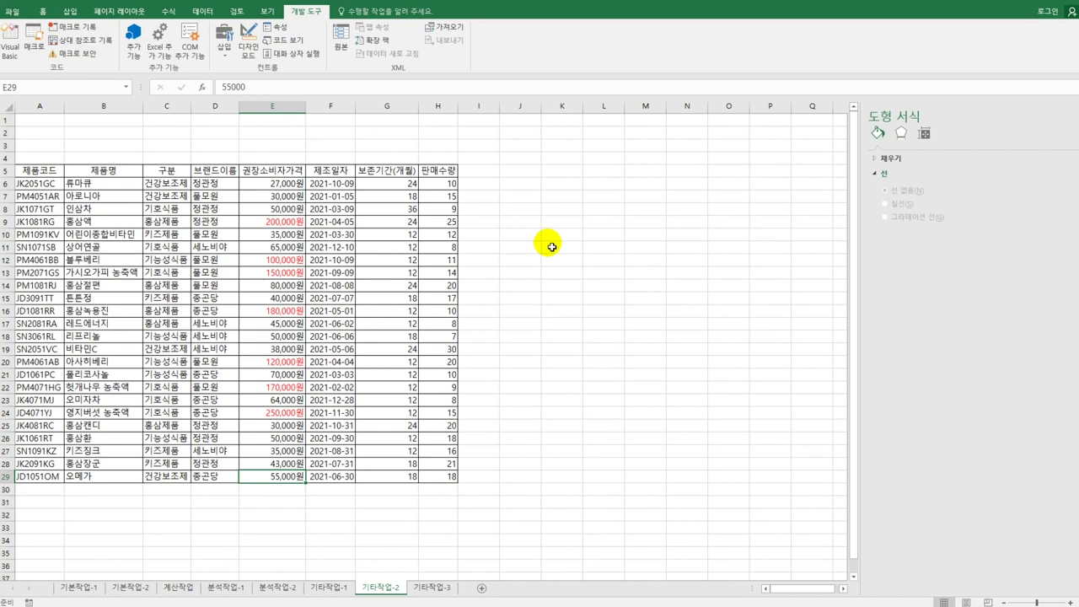
Draw a form-control button over B2:C3, assign the 가격서식 macro to it and label it 가격서식.
left_click(227, 59)
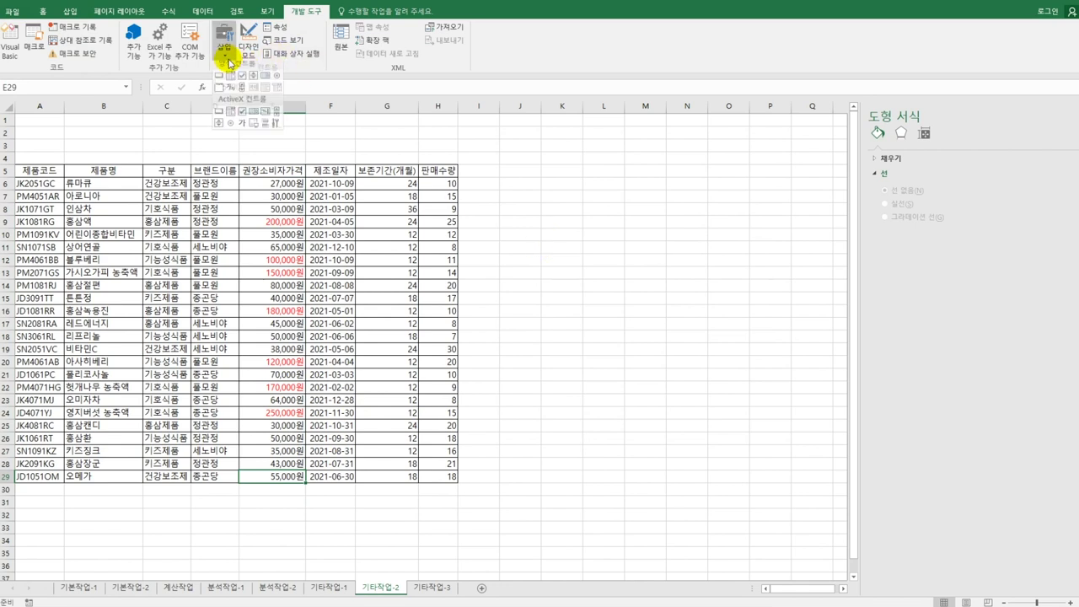
left_click(219, 75)
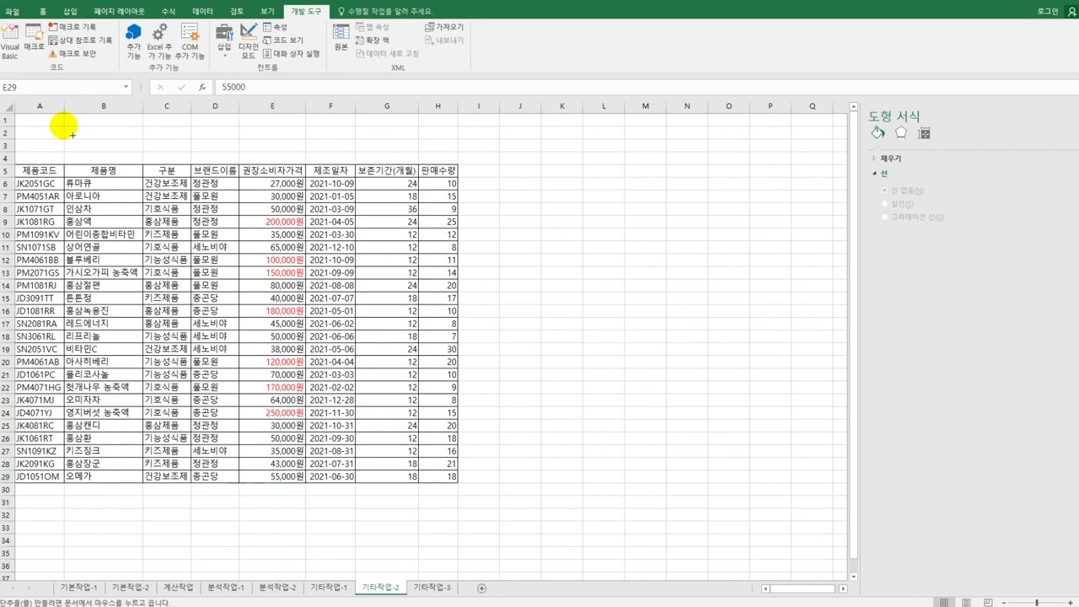
left_click_drag(65, 126, 192, 157)
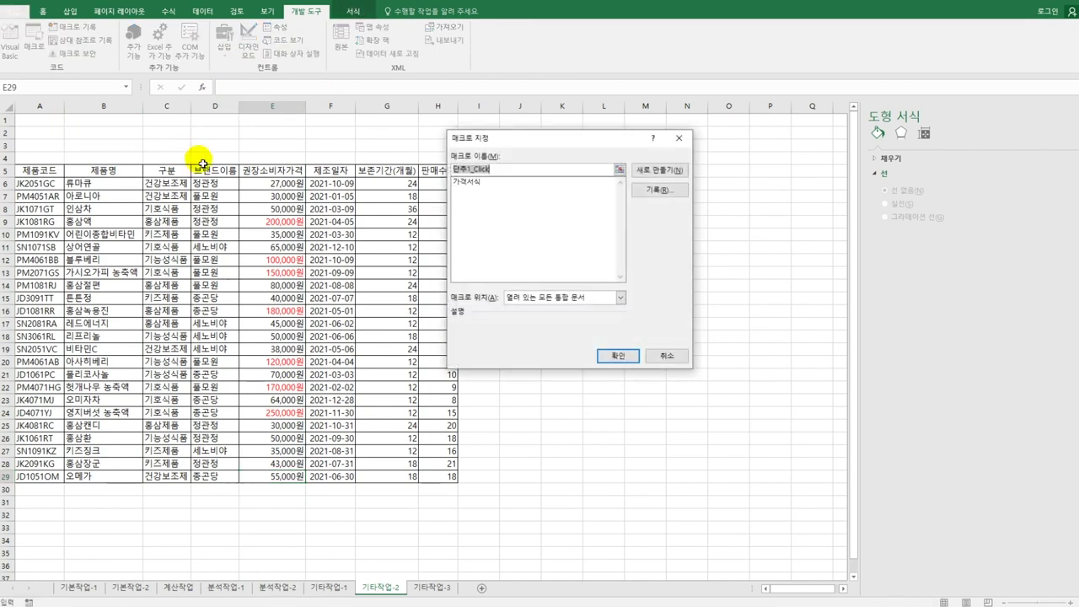
left_click(484, 182)
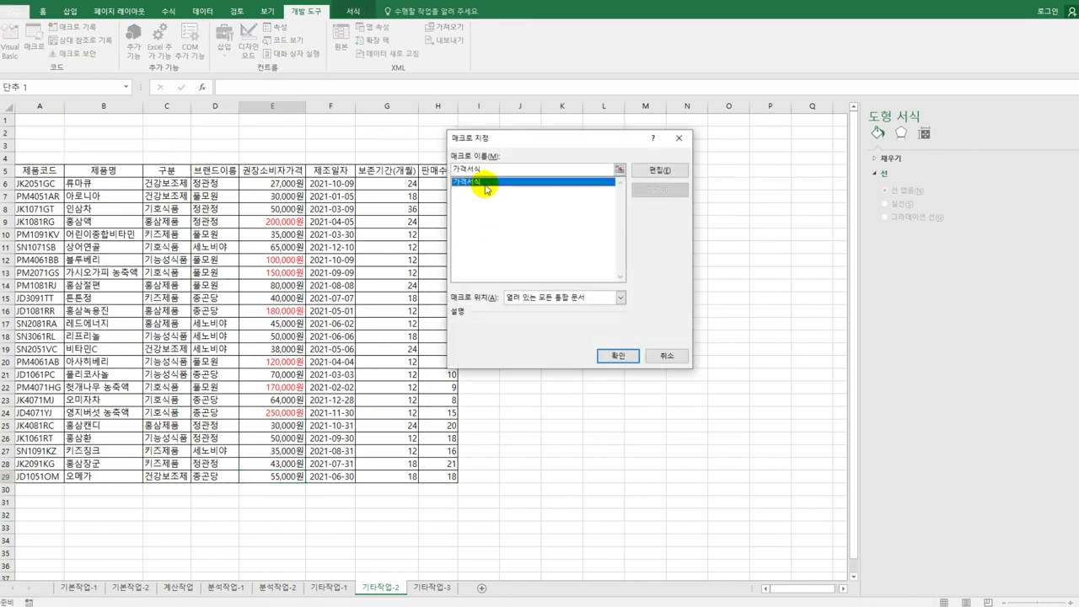
left_click(618, 356)
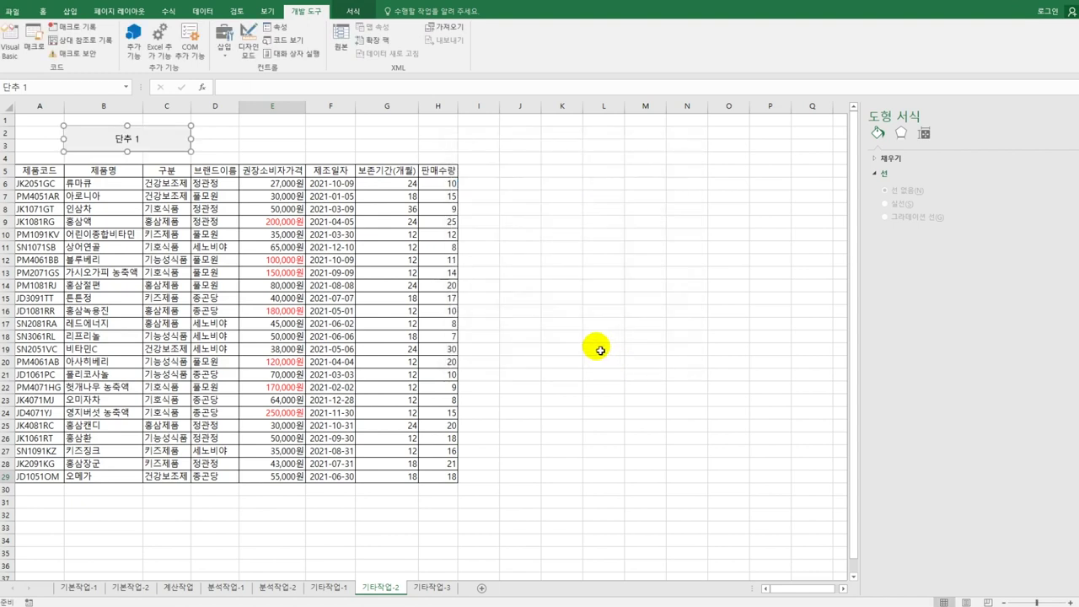
type("가격")
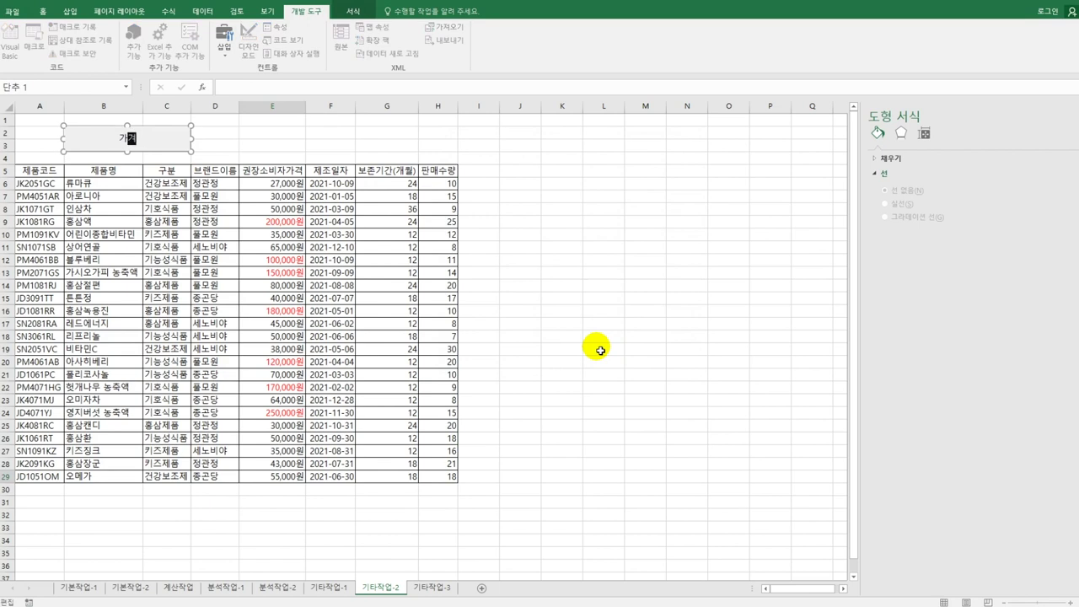
type("서식")
left_click(588, 244)
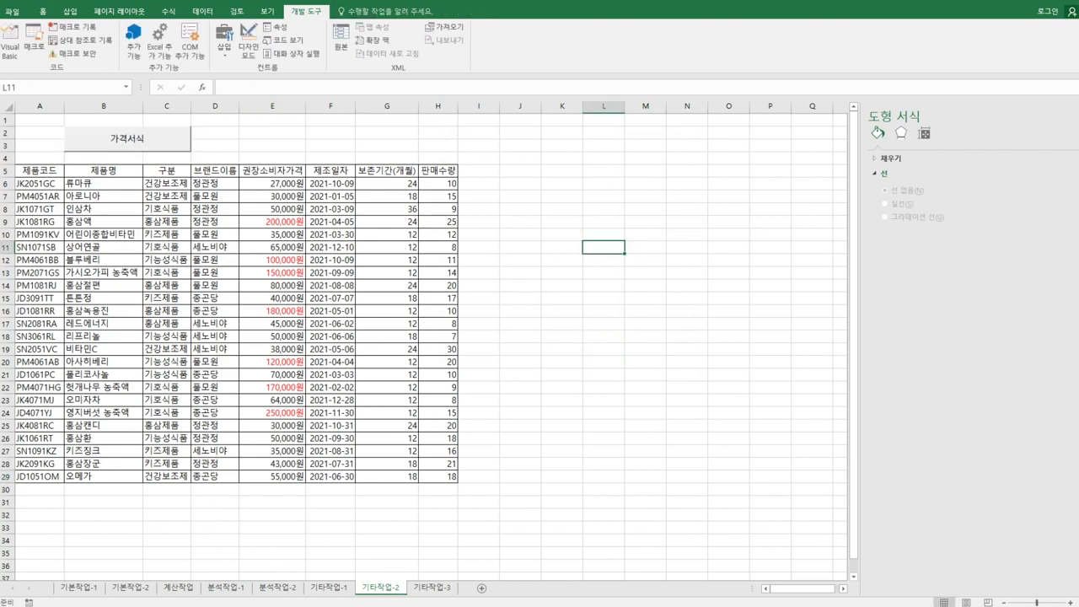
Start recording a second macro named 날짜서식 in the current workbook.
left_click(63, 27)
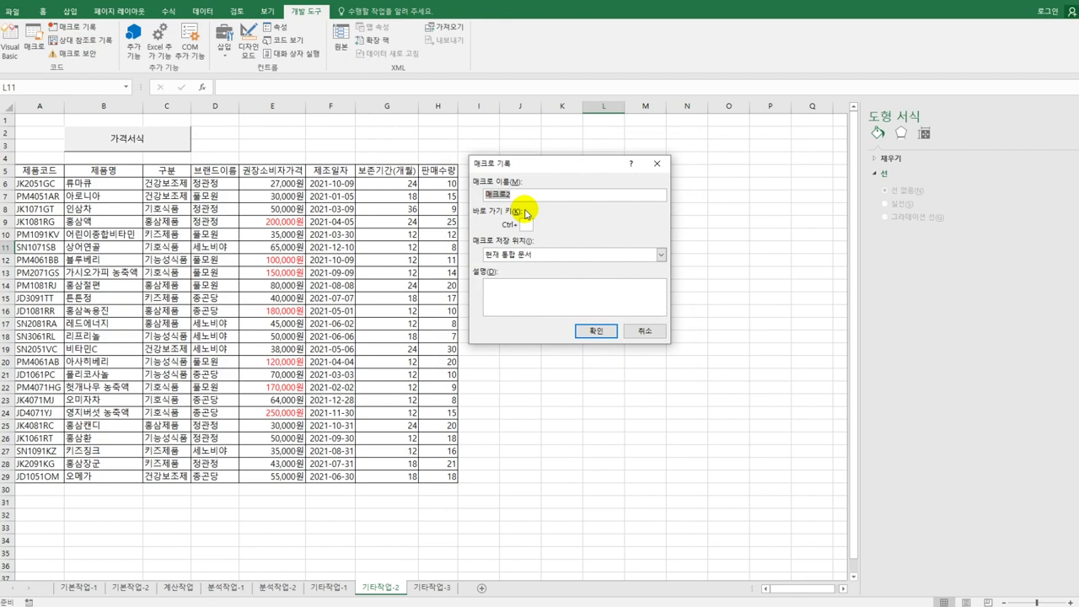
type("날짜서식")
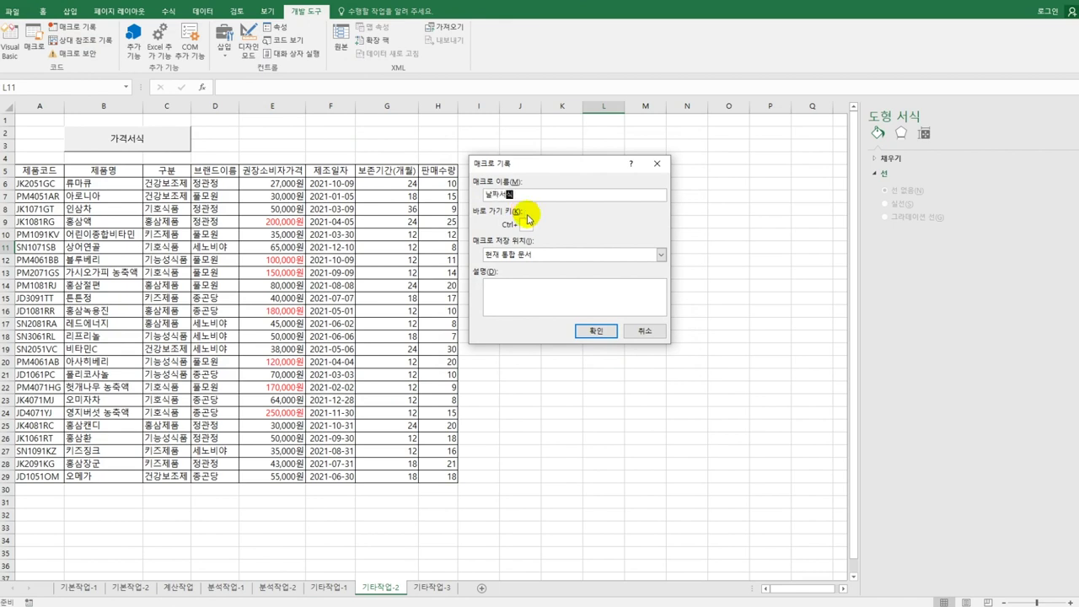
left_click(595, 332)
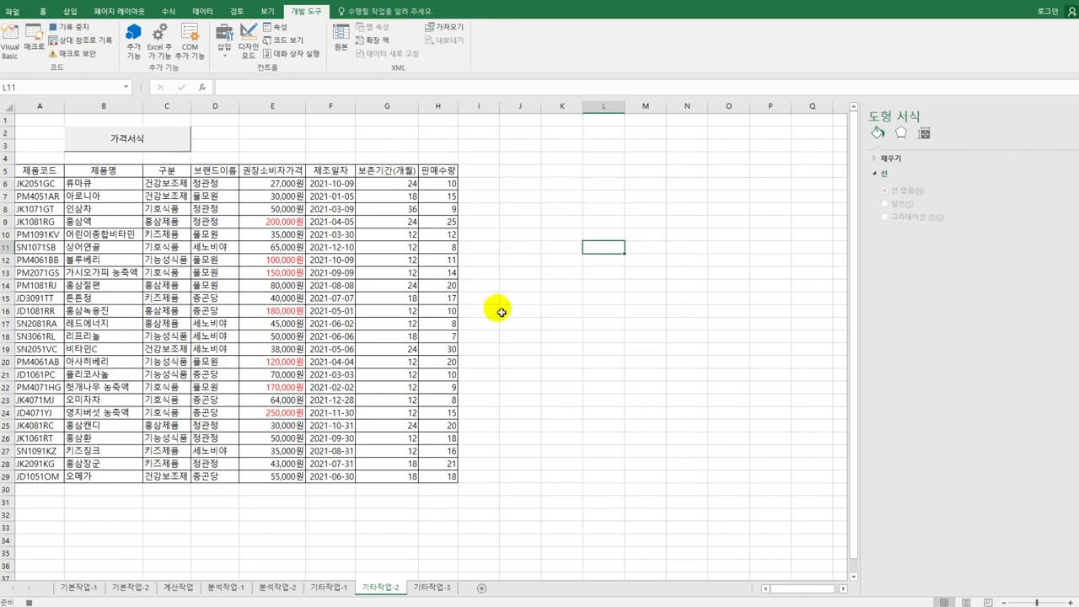
Apply the custom date format yyyy-mm-dd (aaa) to the 제조일자 values in F6:F29 and stop recording the macro.
left_click_drag(346, 187, 329, 477)
right_click(340, 251)
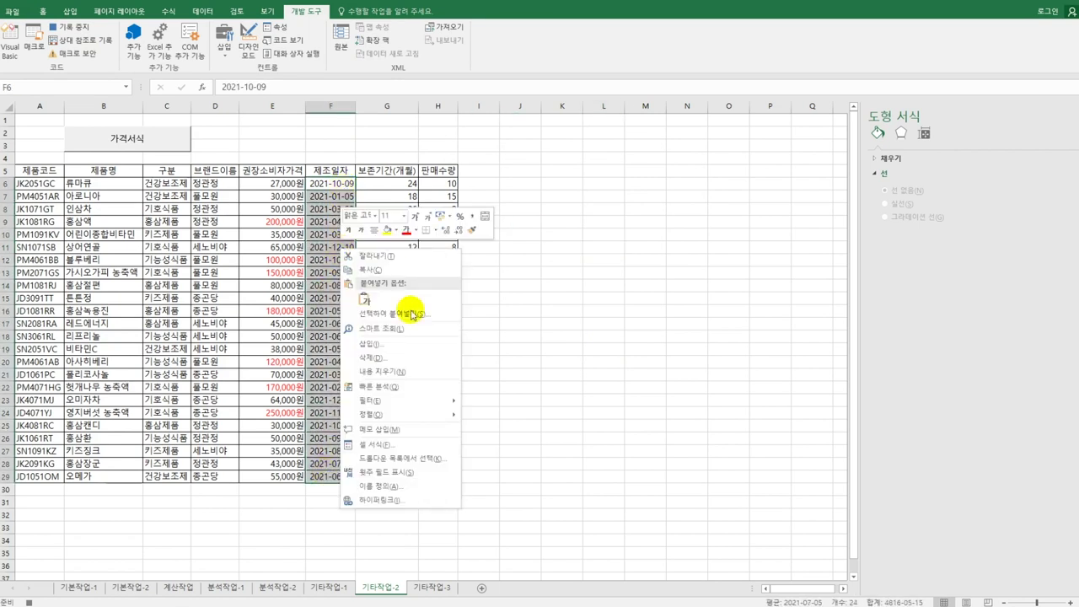
left_click(420, 445)
left_click_drag(537, 237, 621, 135)
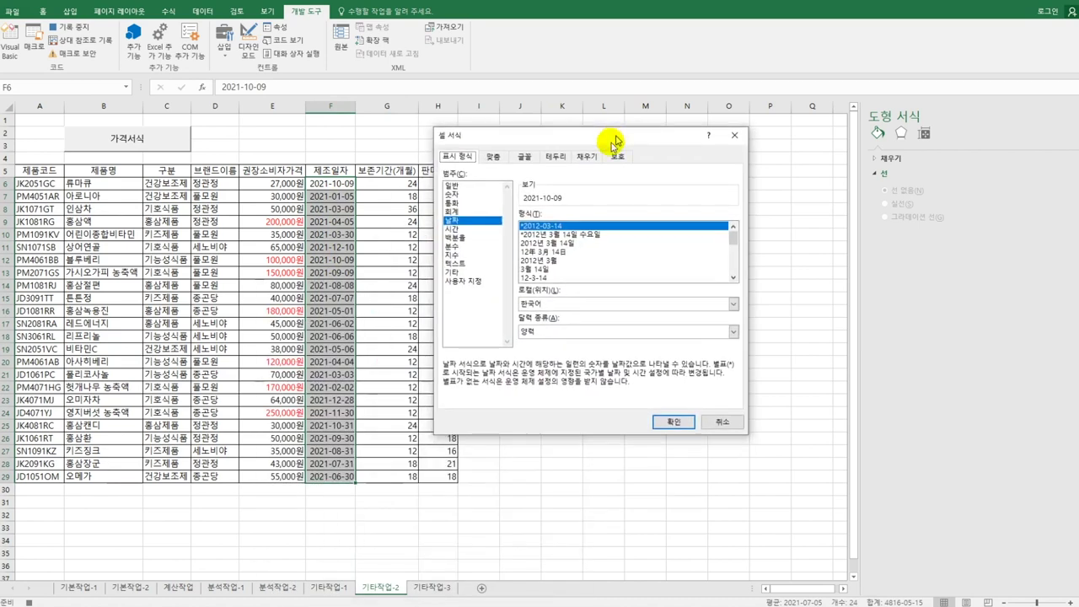
left_click(473, 281)
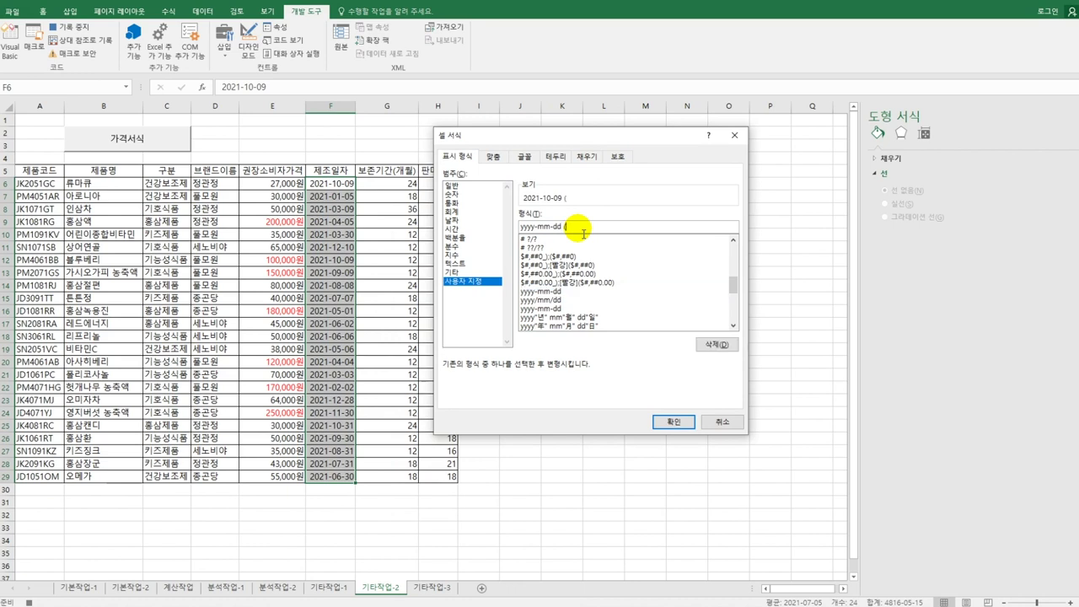
type("(aaa")
left_click(681, 423)
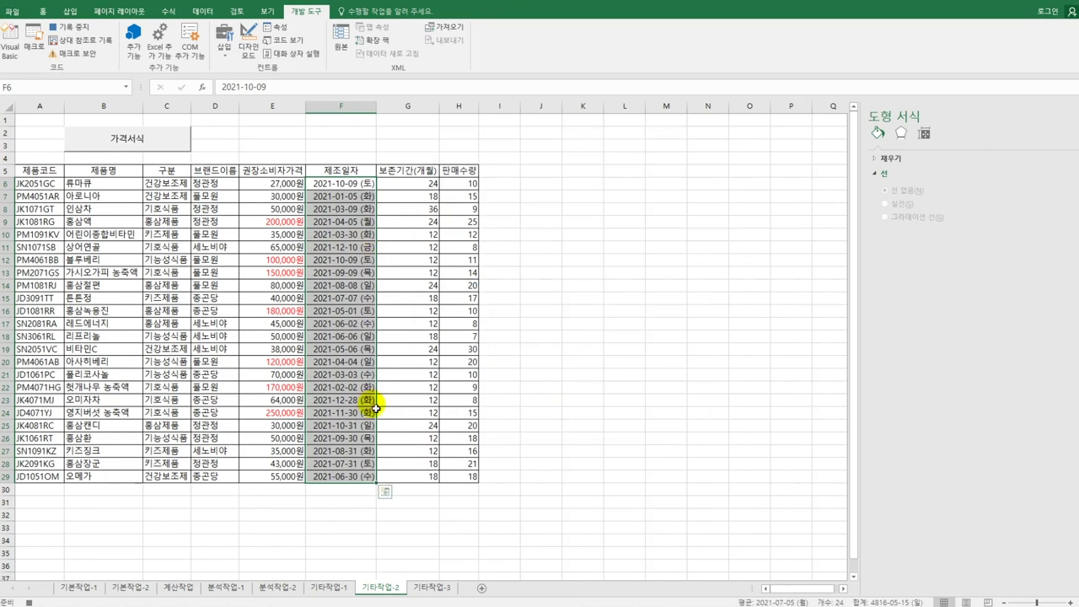
left_click(349, 478)
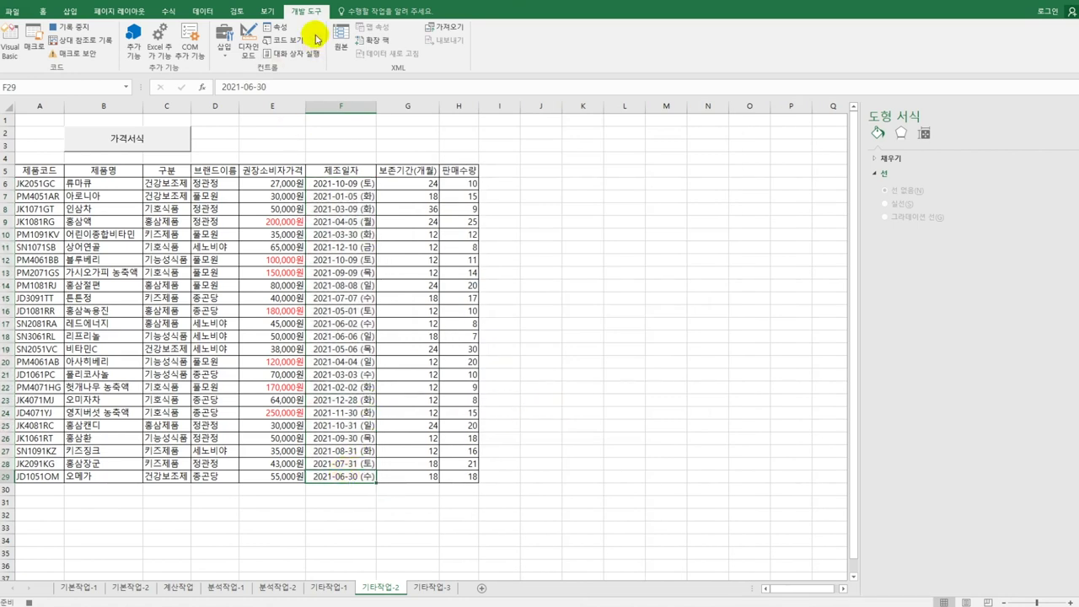
left_click(61, 32)
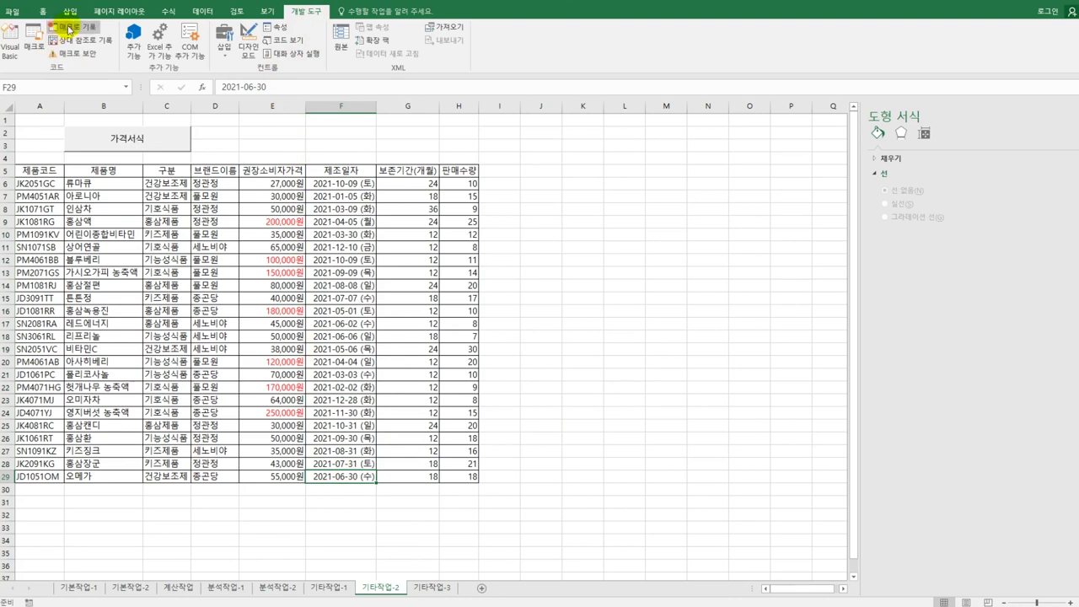
Draw a form-control button over E2:F3, assign the 날짜서식 macro to it and label it 날짜서식.
left_click(225, 57)
left_click(219, 73)
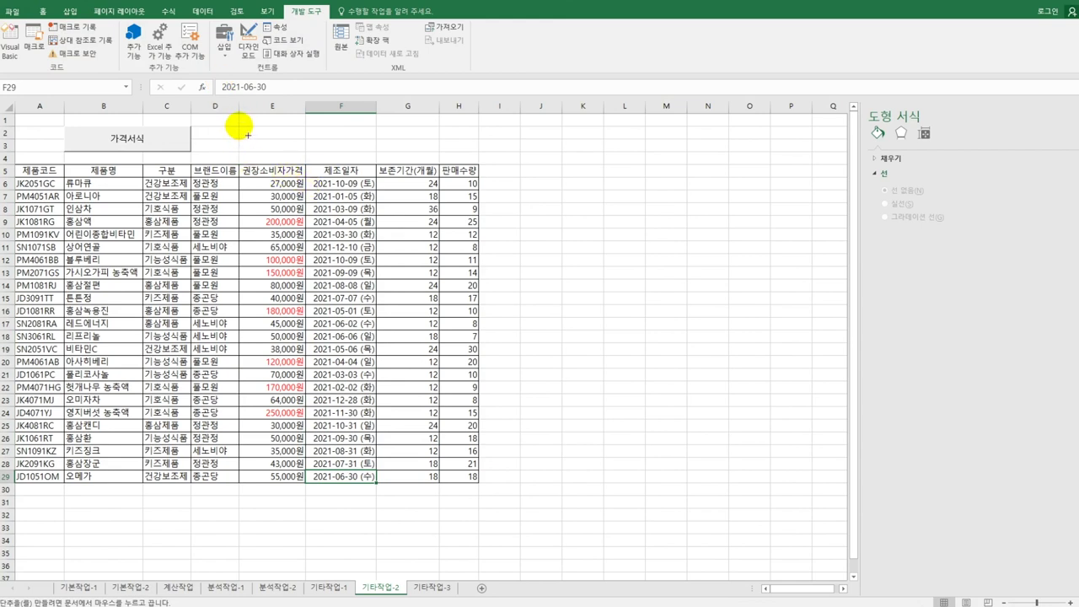
left_click_drag(248, 135, 376, 160)
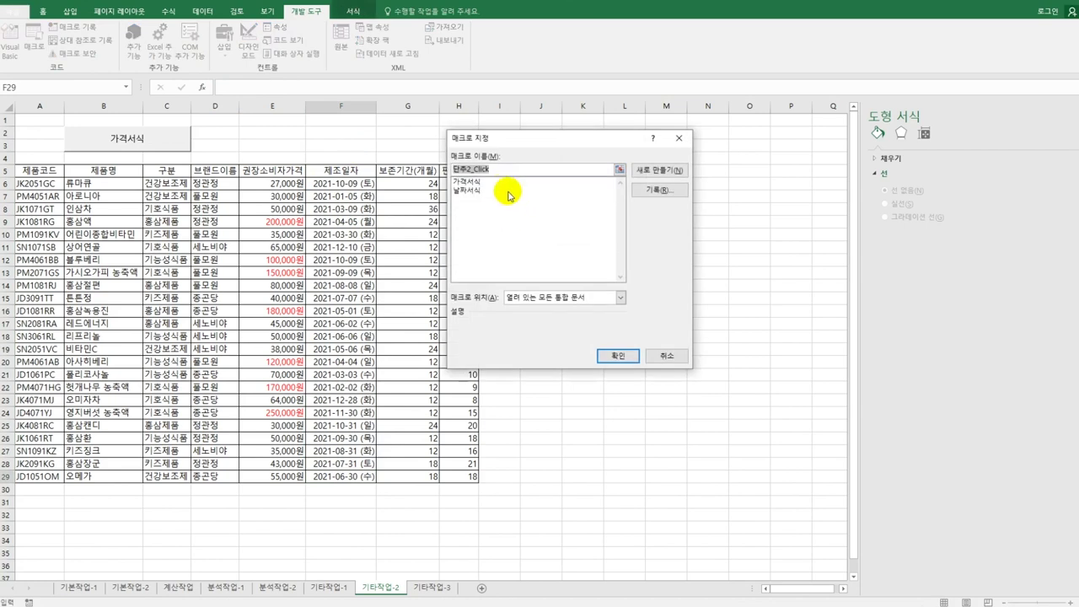
left_click(500, 189)
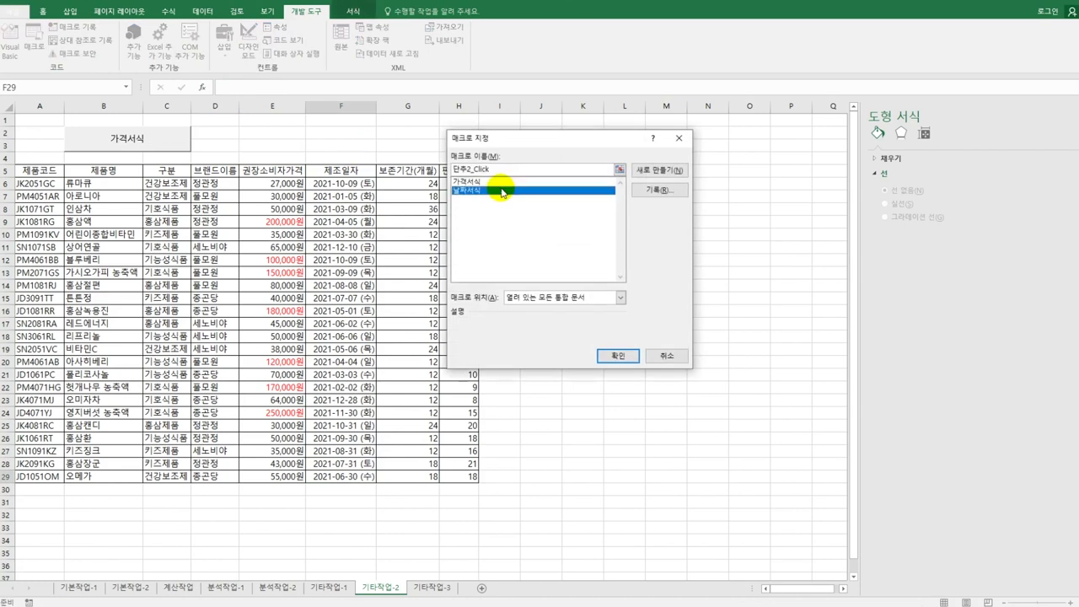
left_click(621, 356)
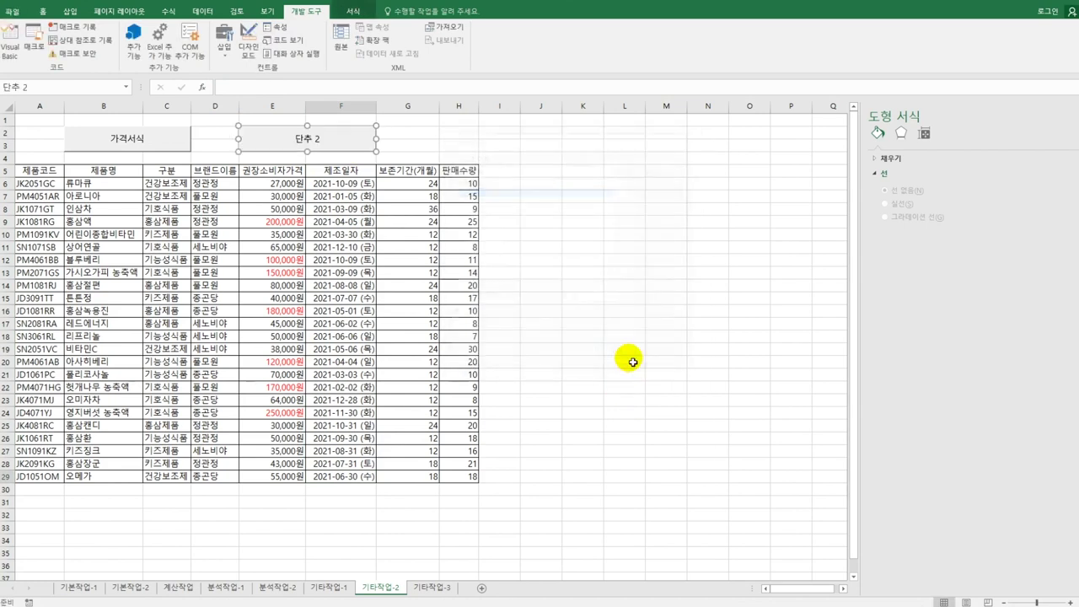
type("날")
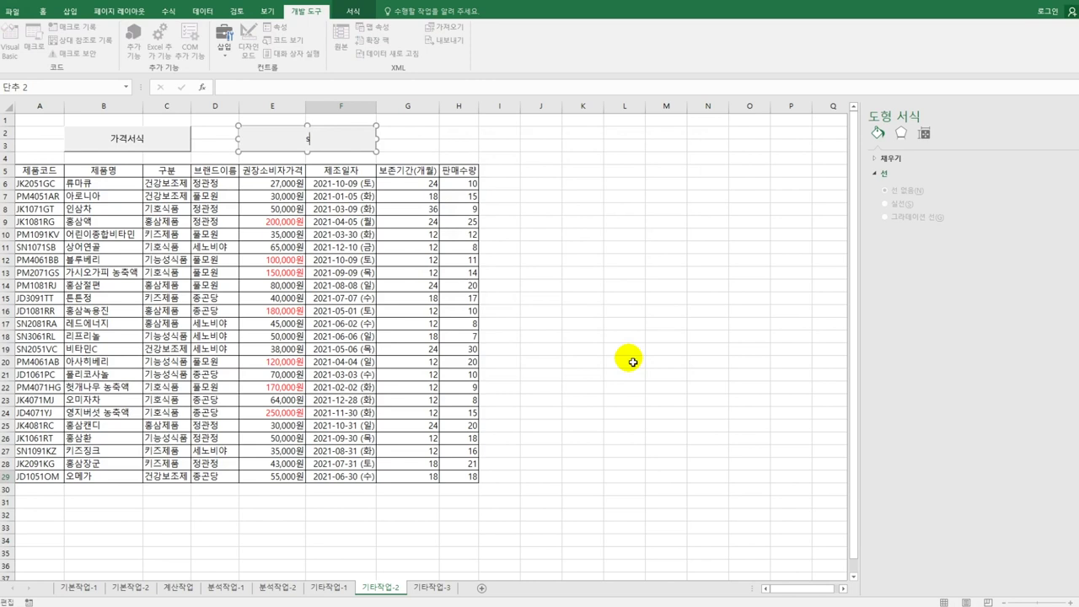
type("짜서식")
left_click(632, 361)
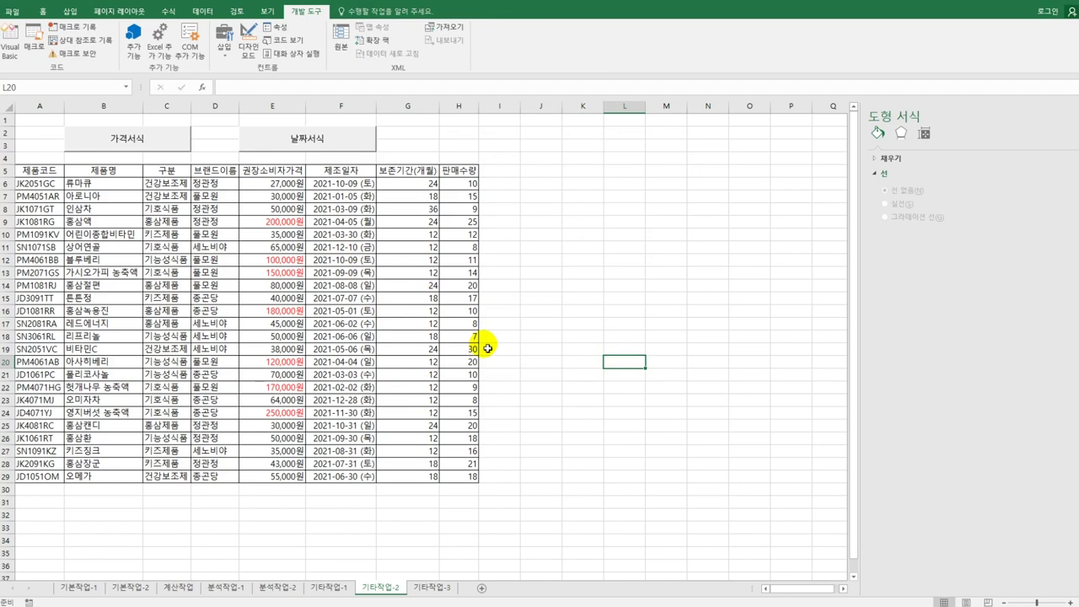
On the 기타작업-3 sheet, program the 판매등록 button's click procedure with 건강식품판매.Show in design mode.
left_click(423, 586)
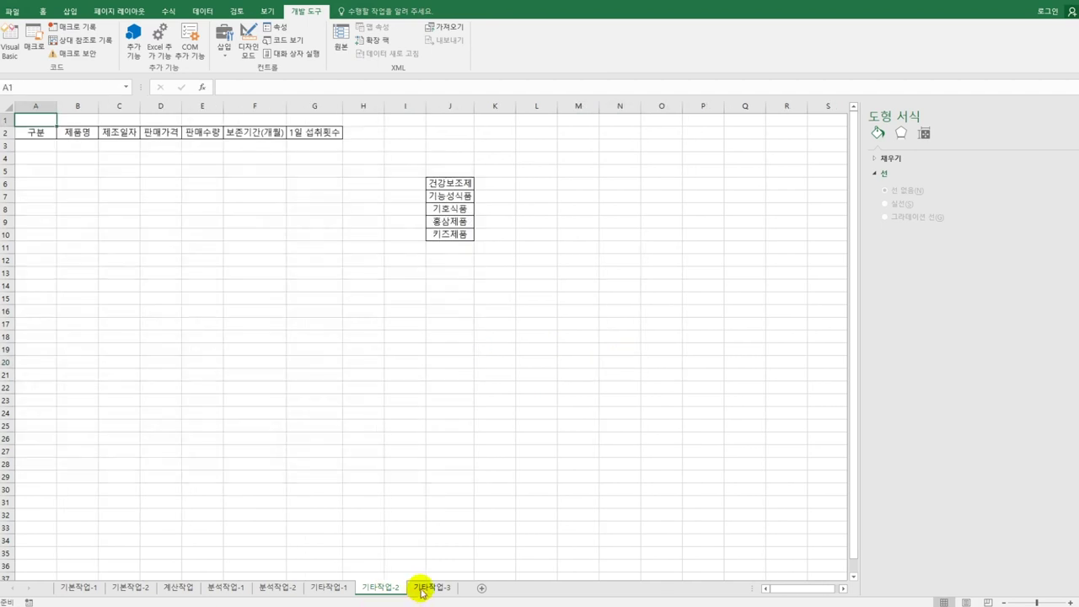
left_click(445, 349)
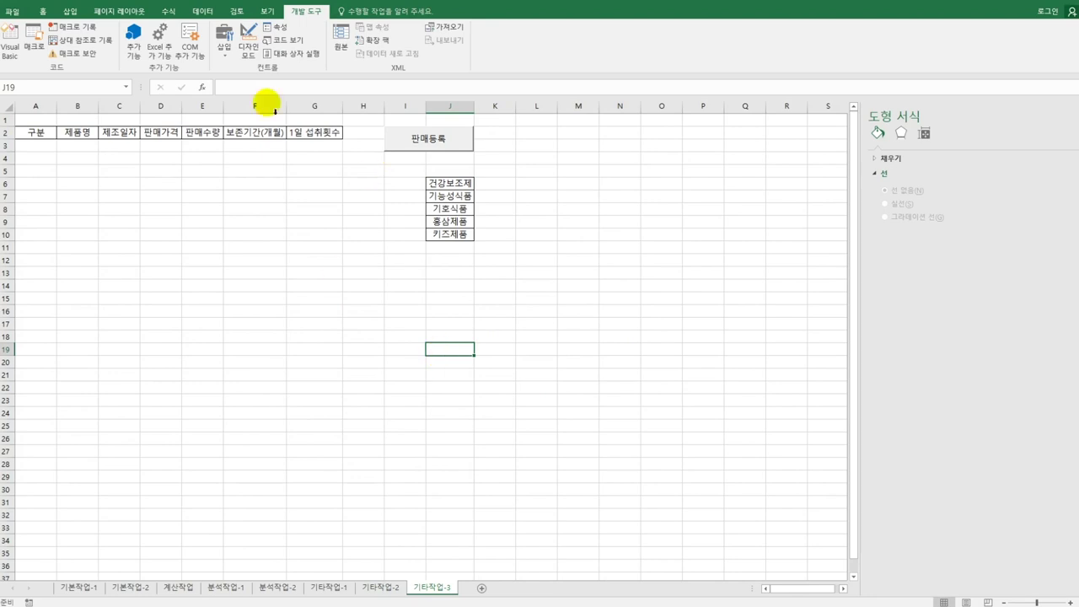
left_click(245, 48)
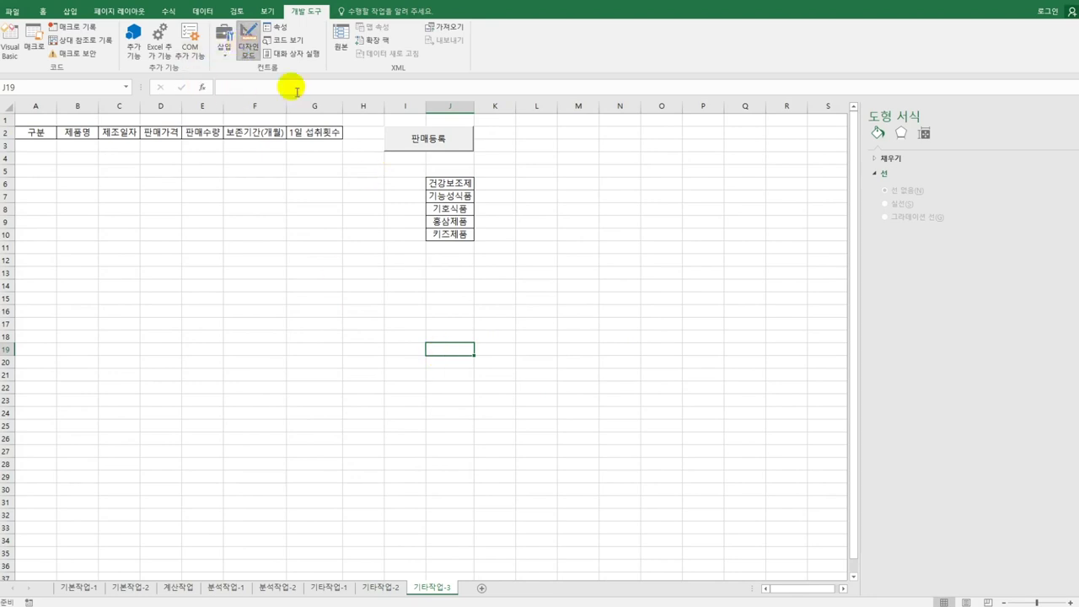
left_click(427, 148)
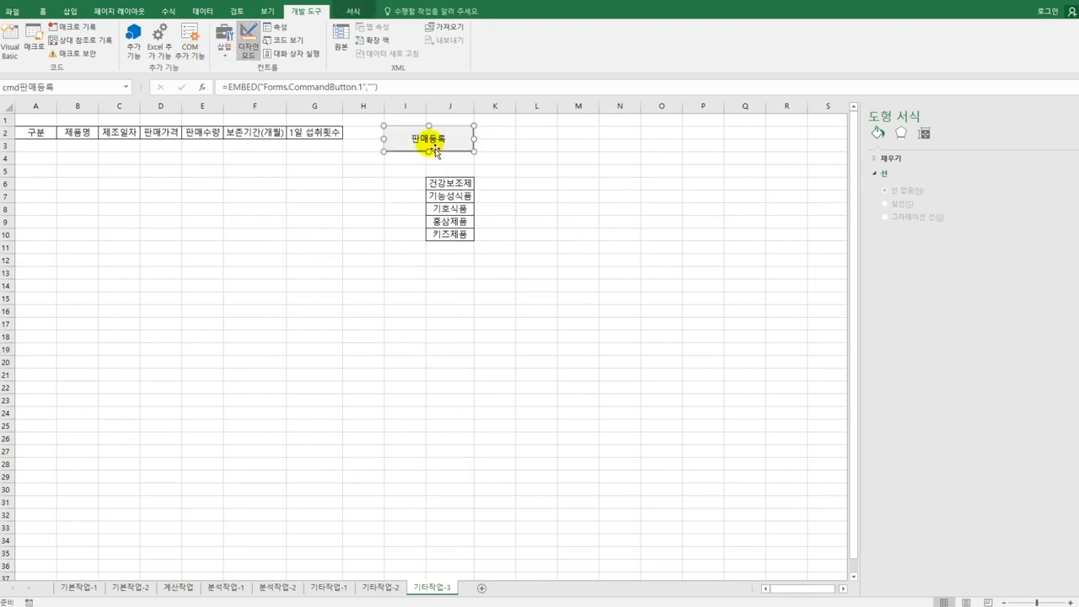
double_click(445, 149)
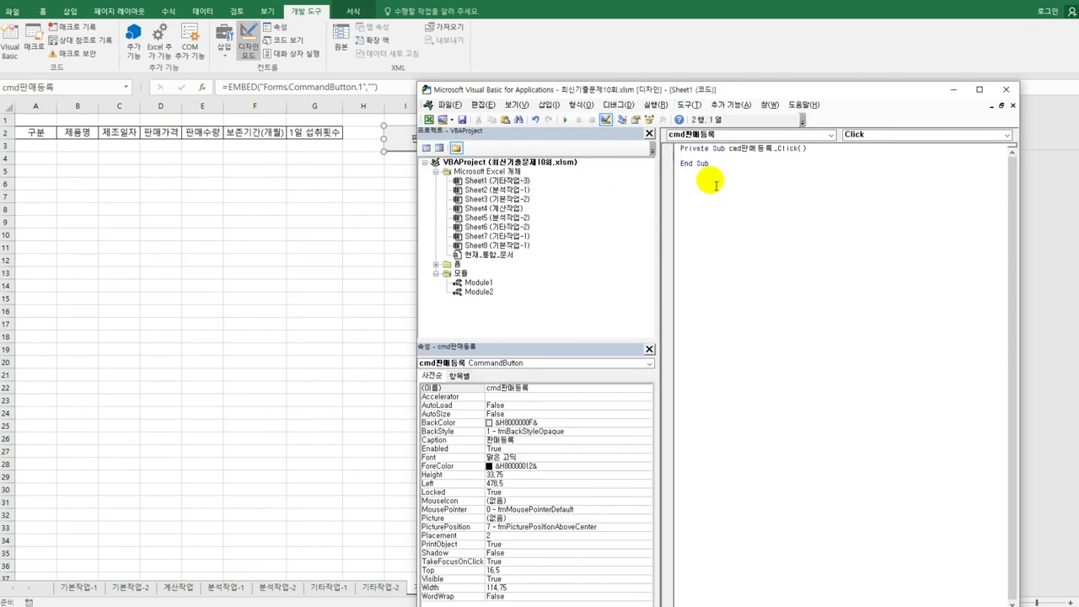
type("건강식품판매.")
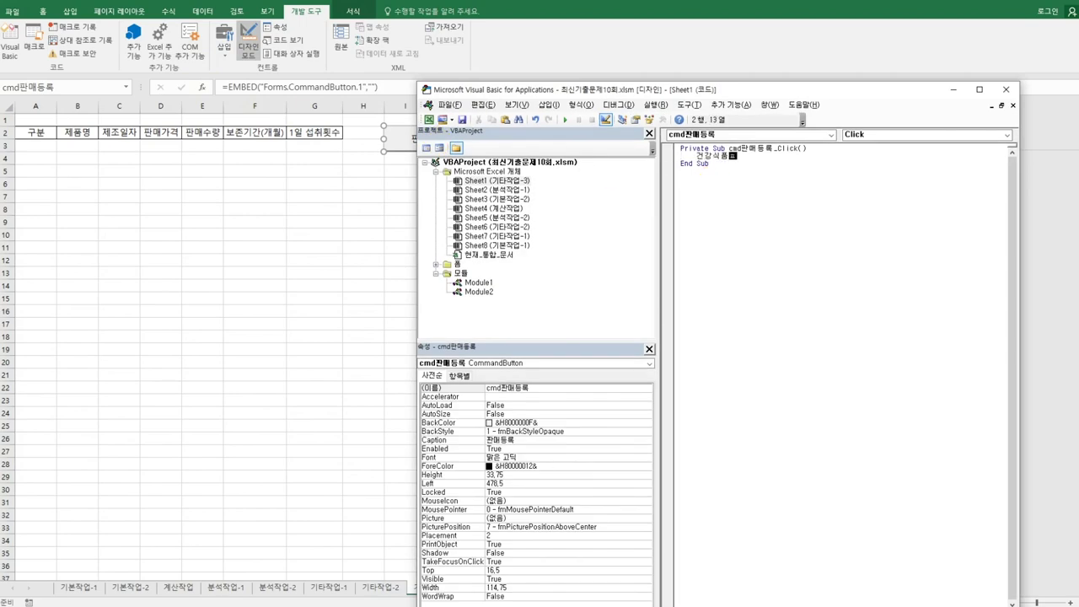
type("sh")
key("Tab")
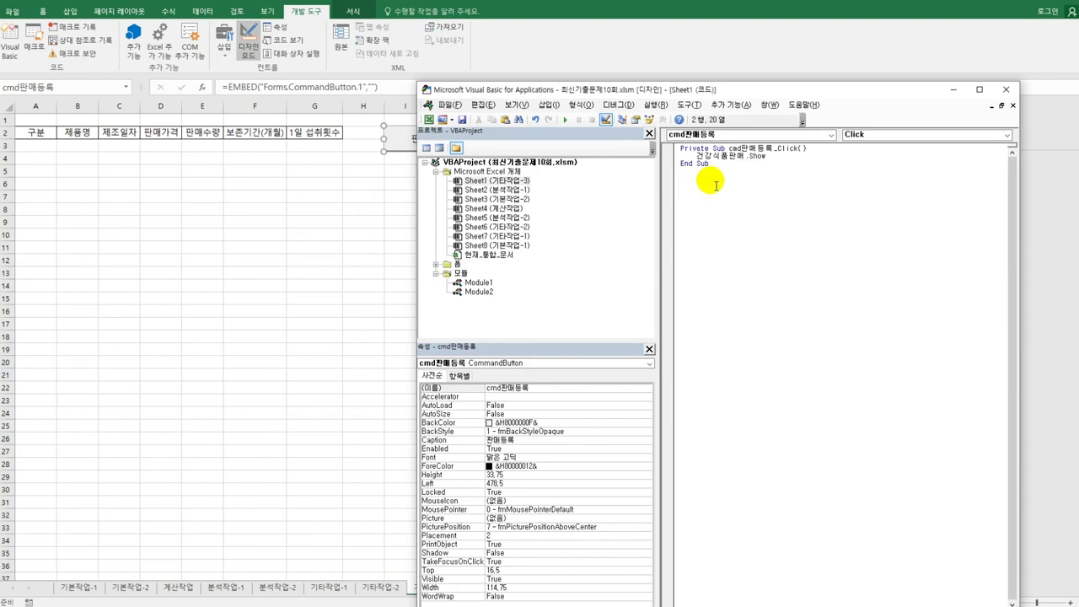
Open the code of the 건강식품판매 form and add a UserForm_Initialize procedure.
double_click(446, 265)
left_click(457, 273)
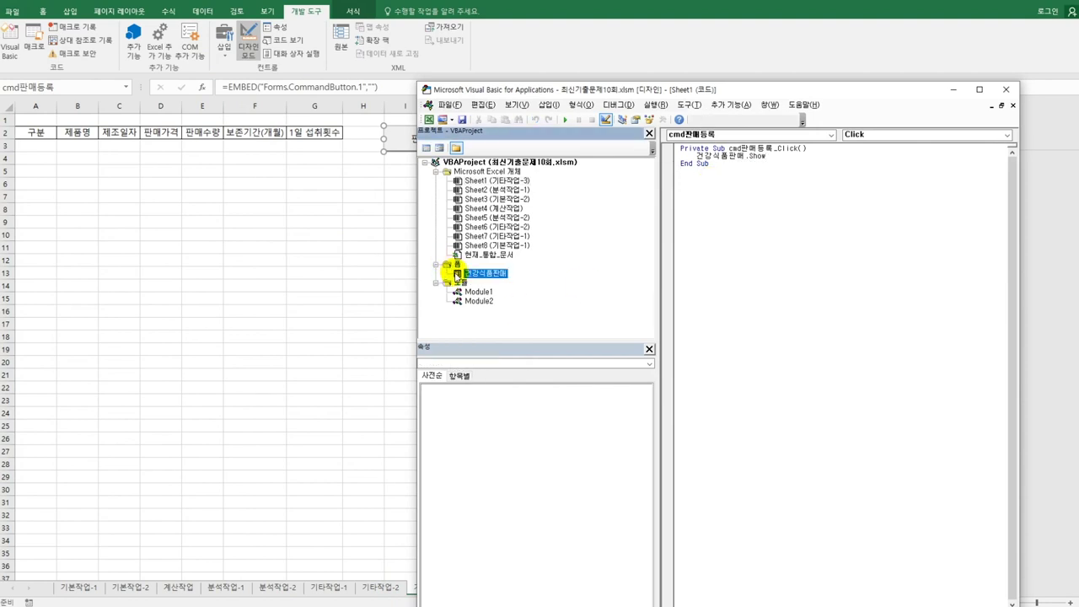
double_click(492, 274)
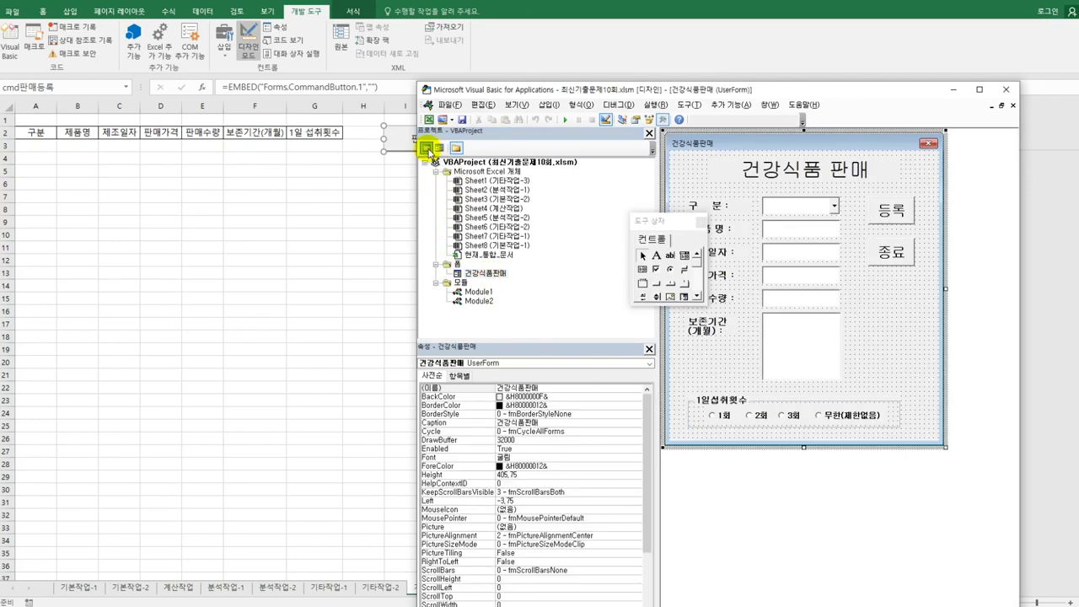
left_click(427, 148)
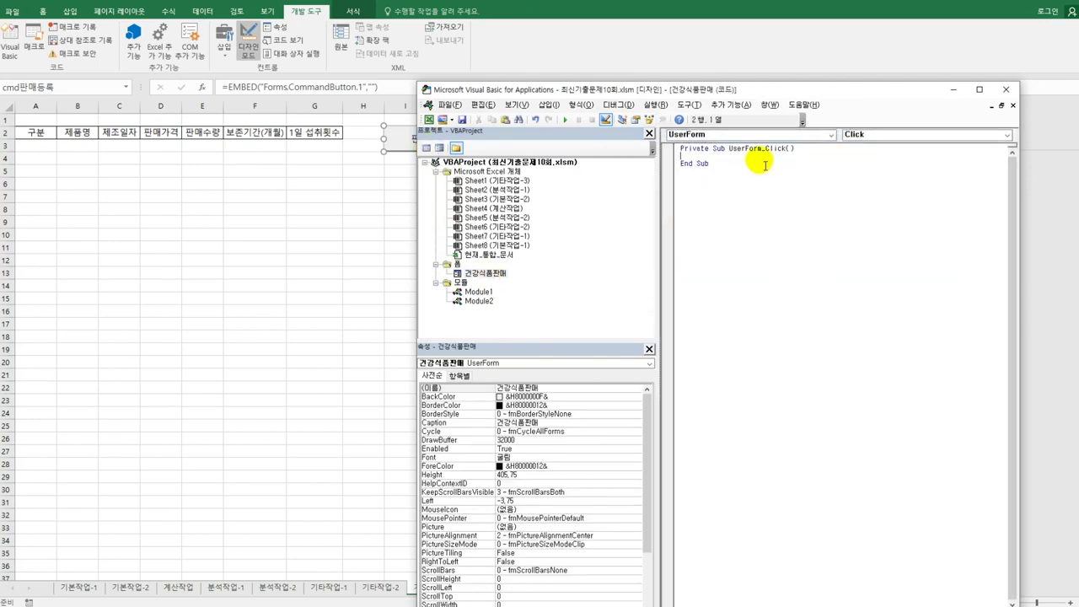
left_click(854, 136)
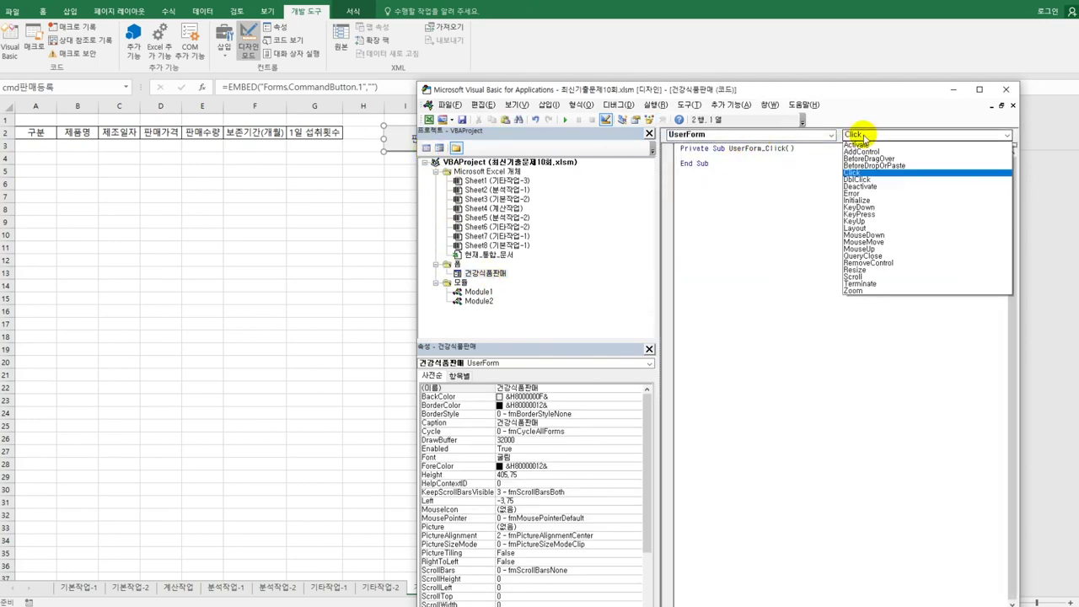
left_click(869, 200)
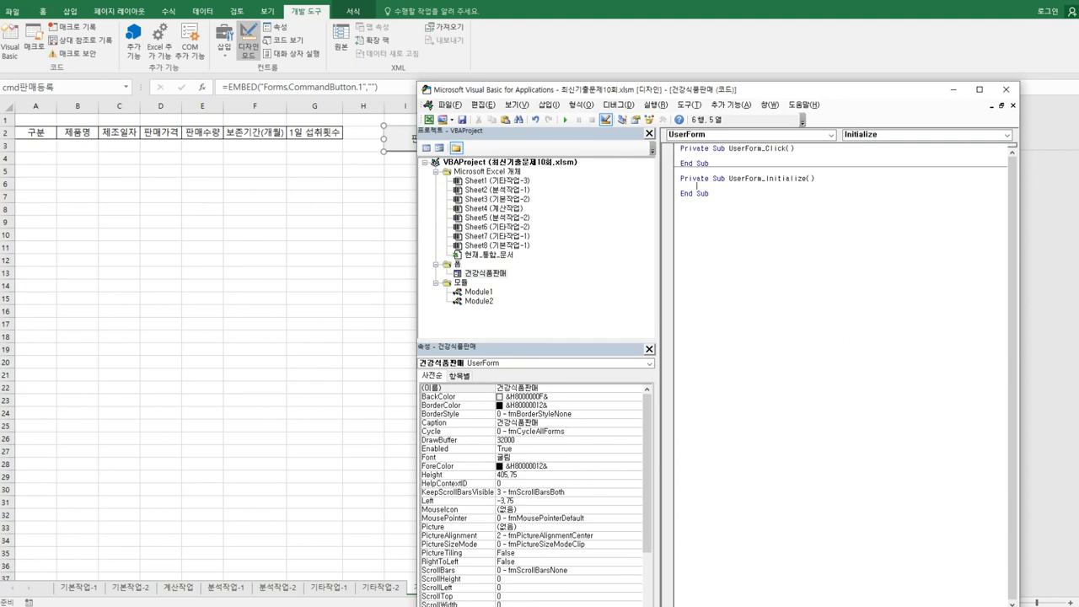
In UserForm_Initialize, enter cmb구분.AddItem "12개월" and duplicate the line three times below it.
type("mb구분.AddItem")
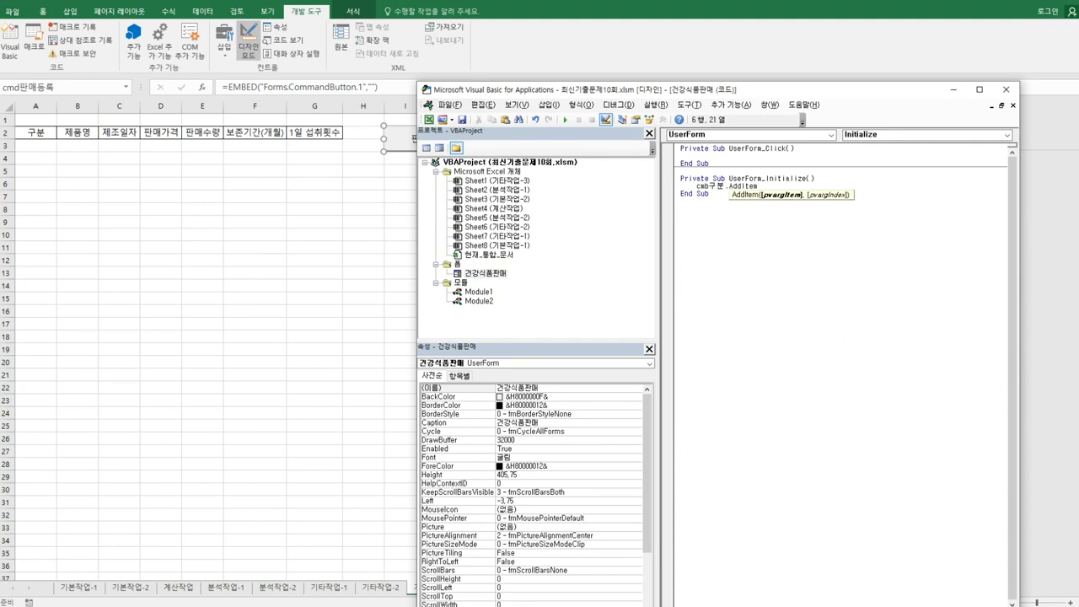
type(" \"12개월")
key("Escape")
key("shift+Home")
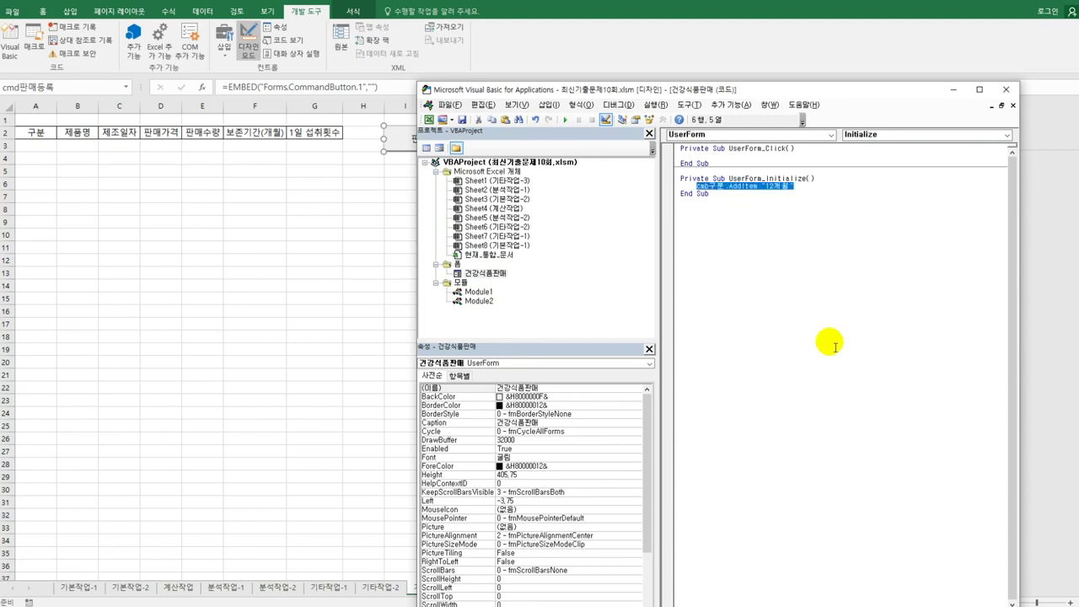
key("ctrl+c")
key("End")
key("Return")
key("ctrl+v")
key("Return")
key("ctrl+v")
key("Return")
key("ctrl+v")
key("Return")
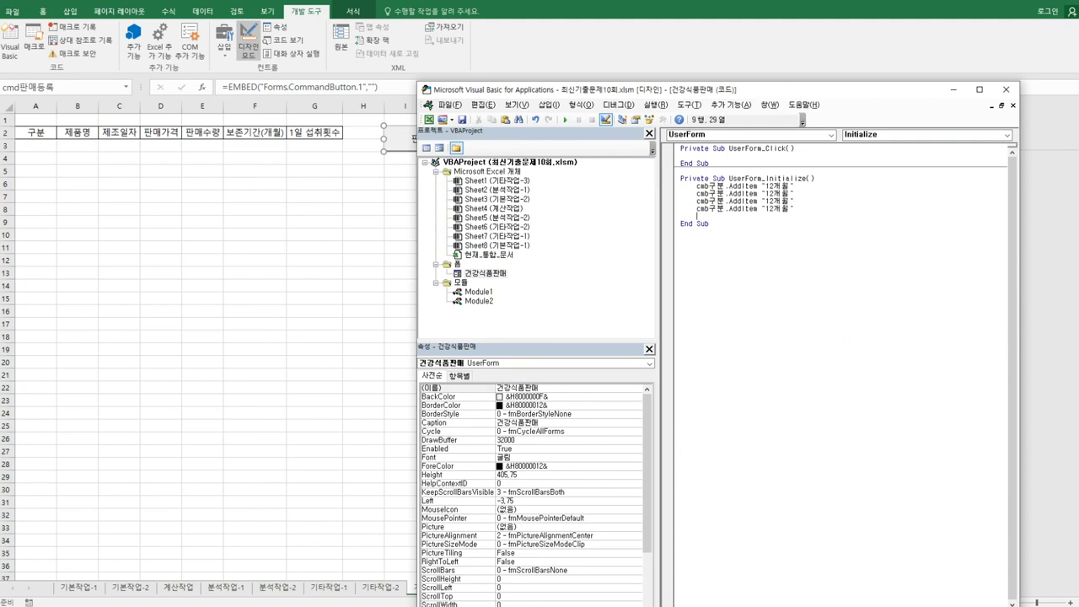
Change the item texts of the three duplicated AddItem lines to 18개월, 24개월 and 36개월.
key("Up")
key("Up")
key("Up")
key("End")
key("BackSpace")
type("8")
key("Down")
key("Delete")
key("Delete")
type("24")
key("Down")
key("shift+Left")
key("shift+Left")
type("36")
key("Return")
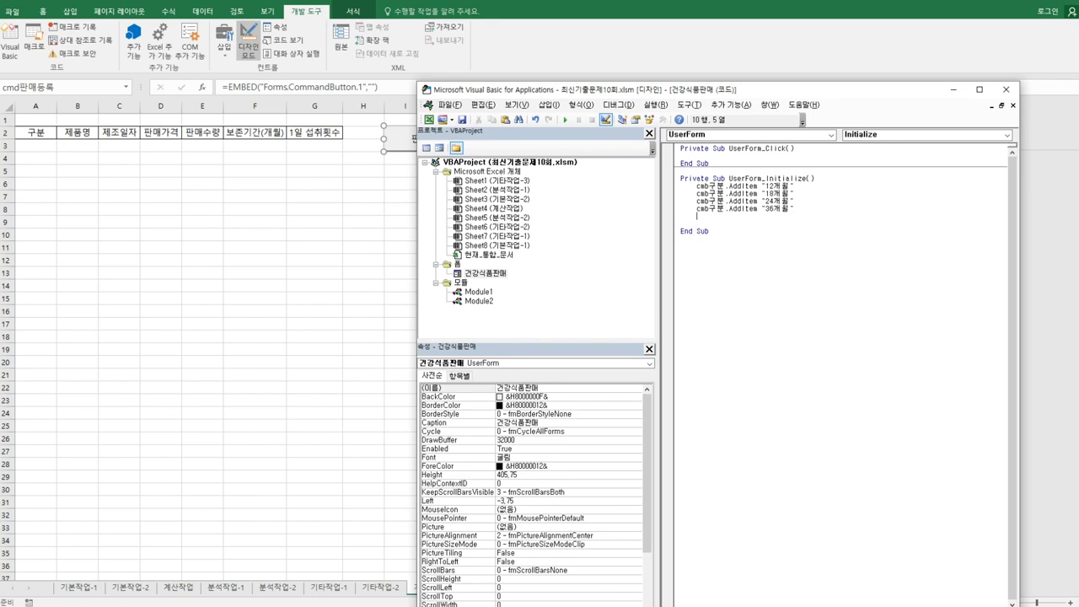
Replace the control name cmb구분 in the "12개월" AddItem line with lst보존기간.
left_click(696, 208)
key("shift+Right")
key("shift+Right")
key("shift+Right")
key("shift+Right")
key("shift+Right")
key("shift+Right")
type("la")
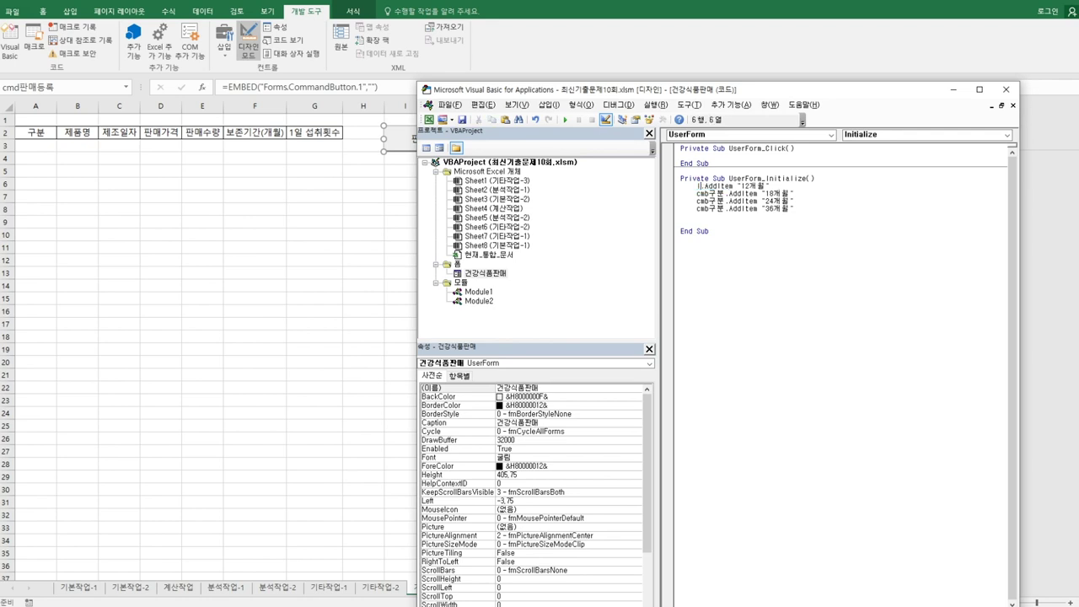
type("t")
type("ㄱ")
type("보존기")
type("간")
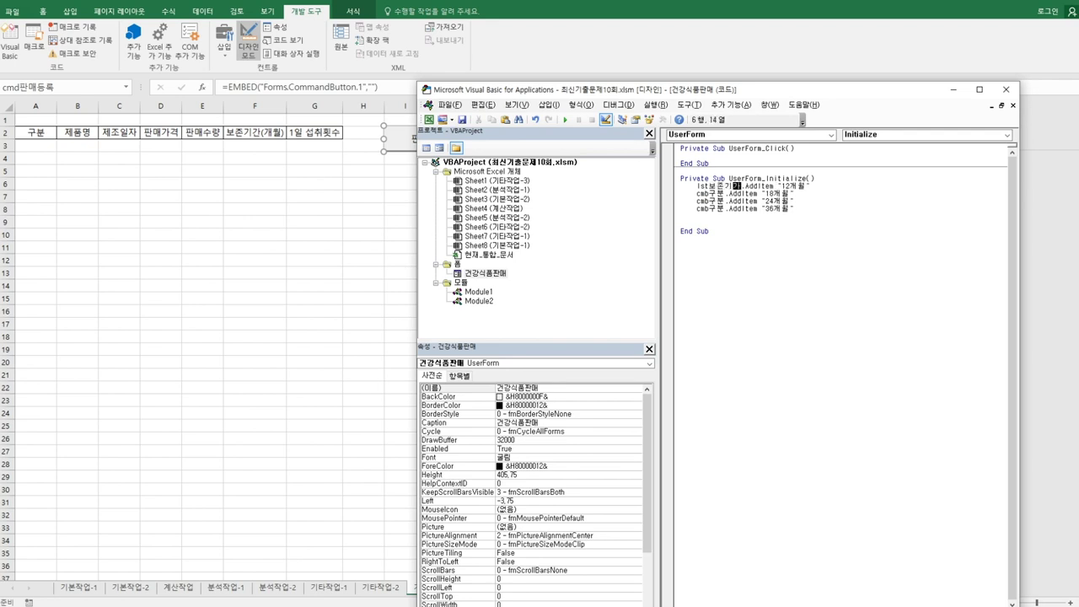
Copy the name lst보존기간 over cmb구분 in the 18개월, 24개월 and 36개월 AddItem lines.
key("shift+Left")
key("shift+Left")
key("shift+Left")
key("shift+Left")
key("shift+Left")
key("shift+Left")
key("shift+Left")
key("ctrl+c")
key("Down")
key("shift+Right")
key("shift+Right")
key("shift+Right")
key("shift+Right")
key("shift+Right")
key("ctrl+v")
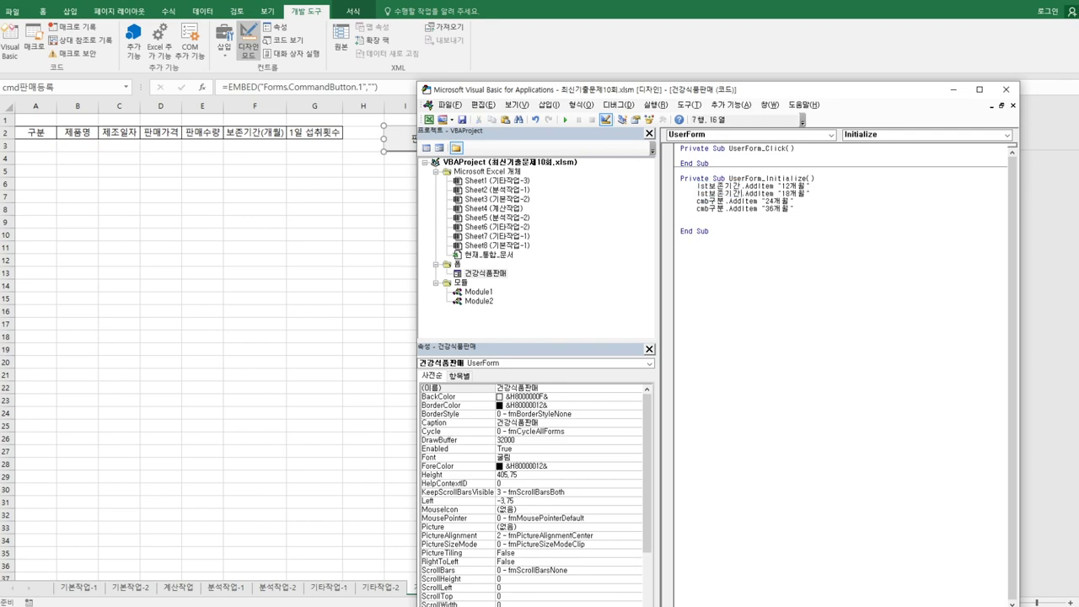
key("Left")
key("Left")
key("Left")
key("Left")
key("shift+Left")
key("shift+Left")
key("shift+Left")
key("shift+Left")
key("shift+Left")
key("ctrl+v")
key("Left")
key("Left")
key("shift+Left")
key("shift+Left")
key("shift+Left")
key("shift+Left")
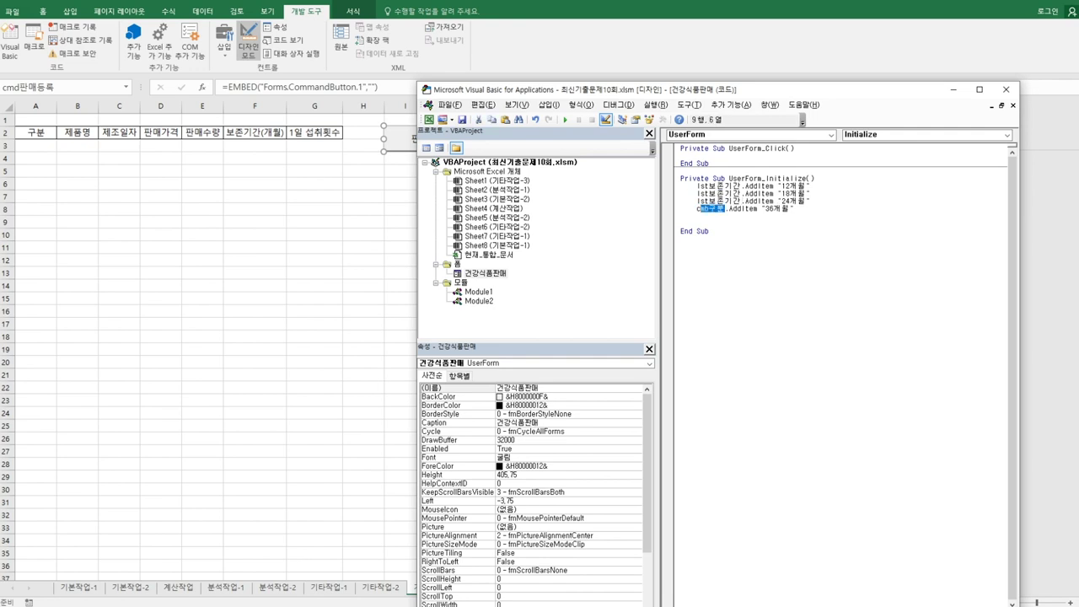
key("shift+Left")
key("ctrl+v")
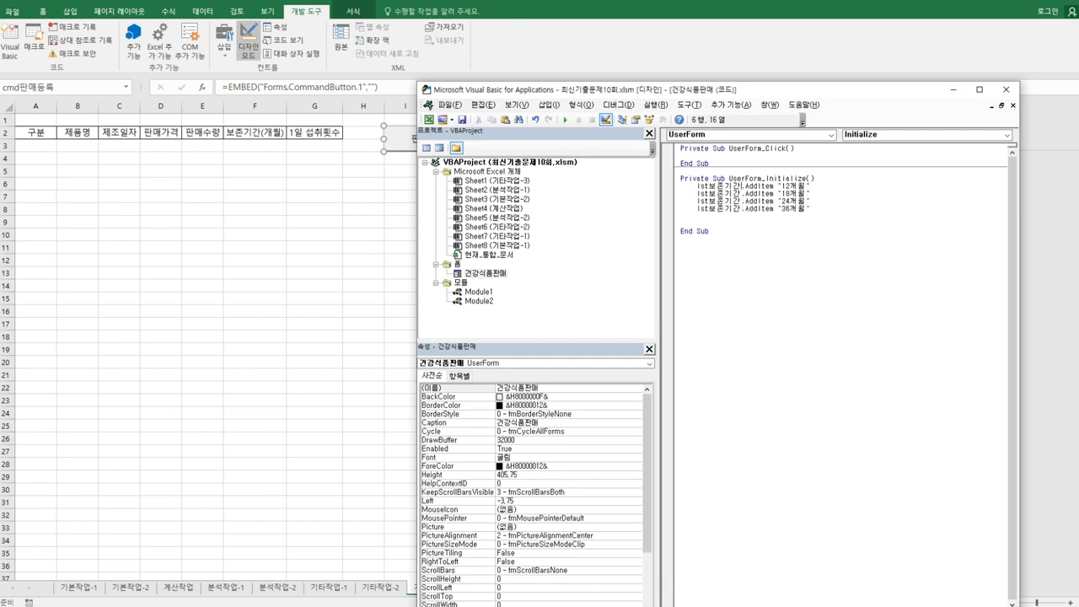
In UserForm_Initialize, add the line cmb구분.RowSource = "J6:J10" above the AddItem lines, separated by a blank line.
left_click(742, 180)
key("End")
key("Return")
key("Return")
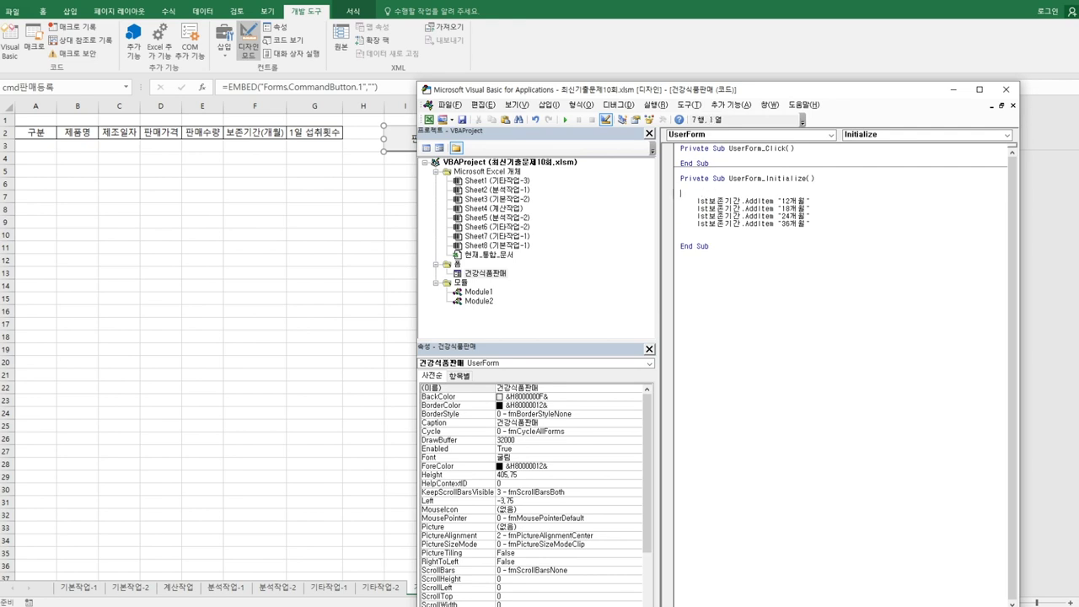
type("cmb구분.")
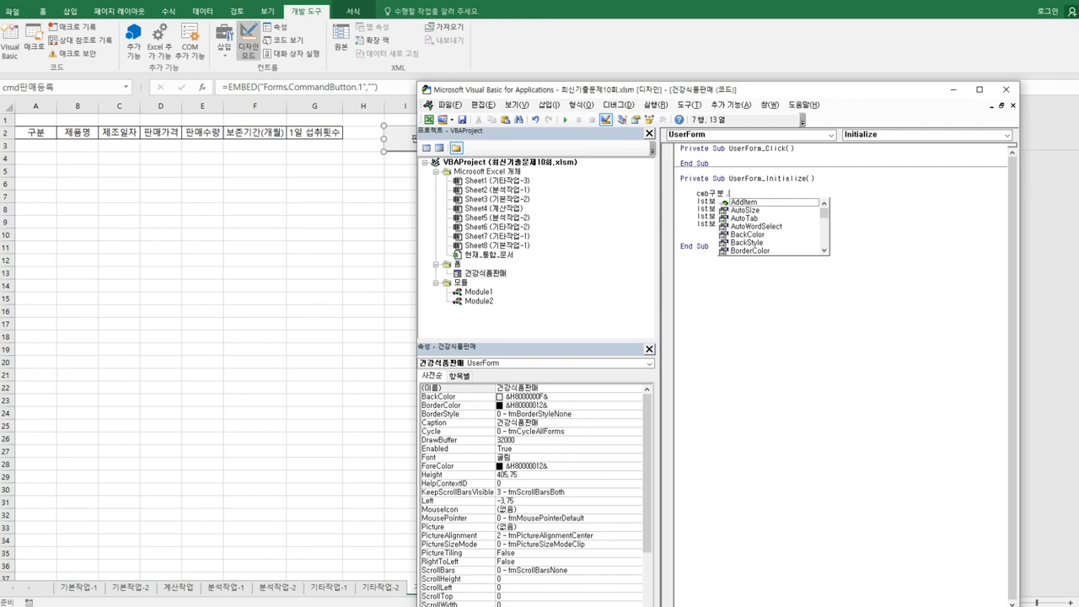
type("RowSource =")
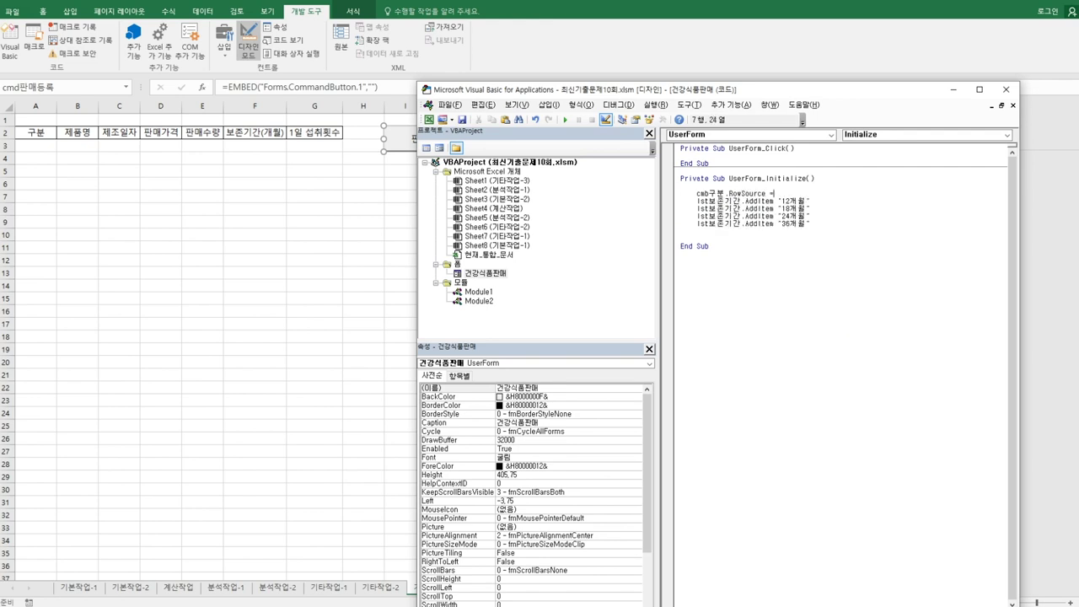
type(" \"J6:J10\"")
key("Return")
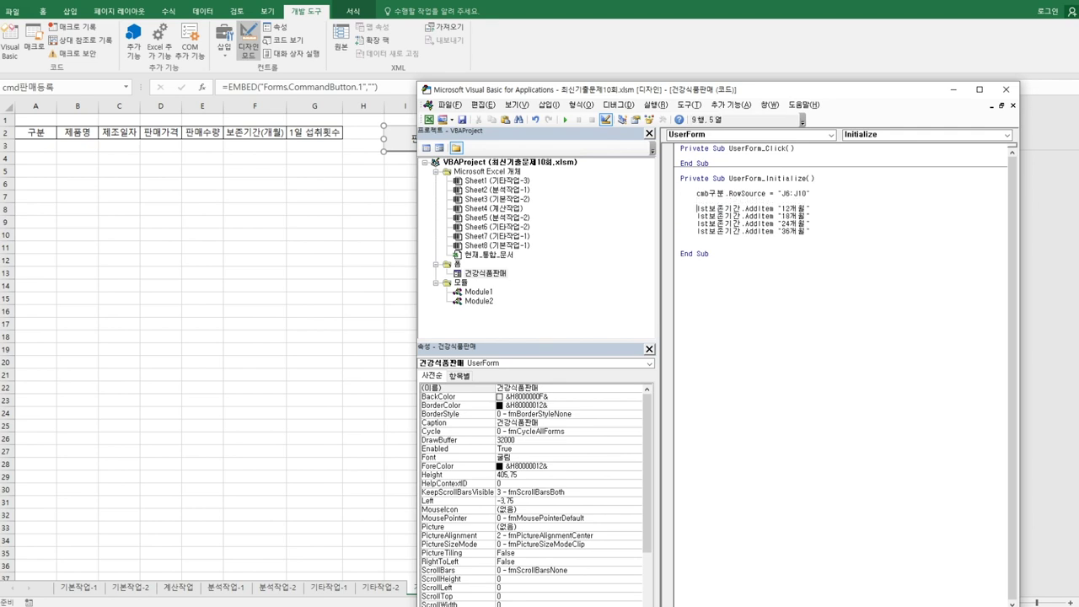
Add the line opt1회 = True below the AddItem lines of UserForm_Initialize.
left_click(698, 215)
type("opt1회 = True")
key("Return")
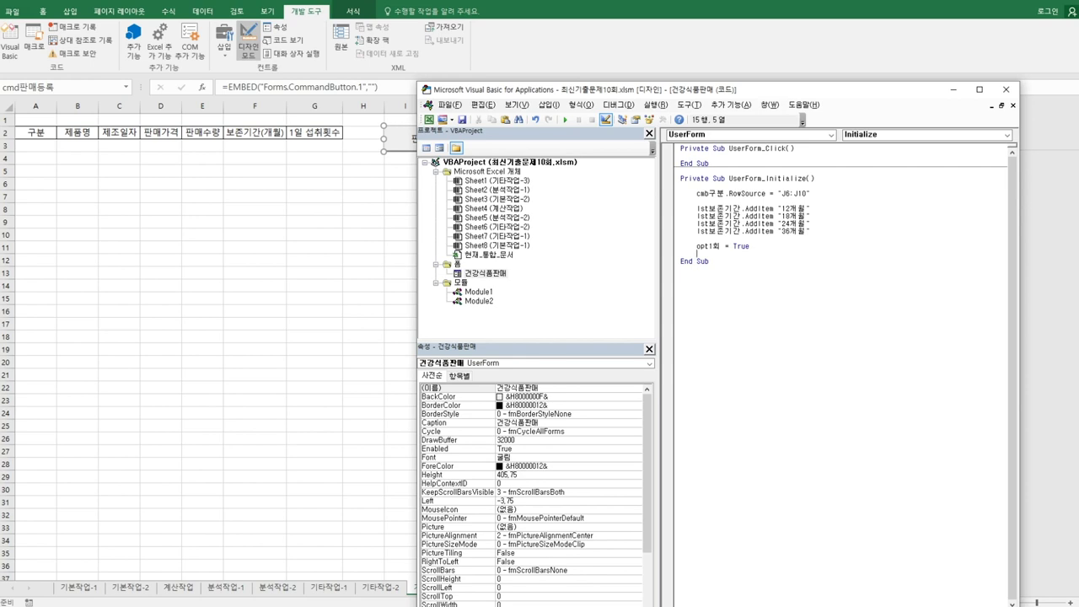
Create the Click procedure of cmd종료 with the statements MsgBox Time and Unload Me.
left_click(830, 135)
left_click(817, 165)
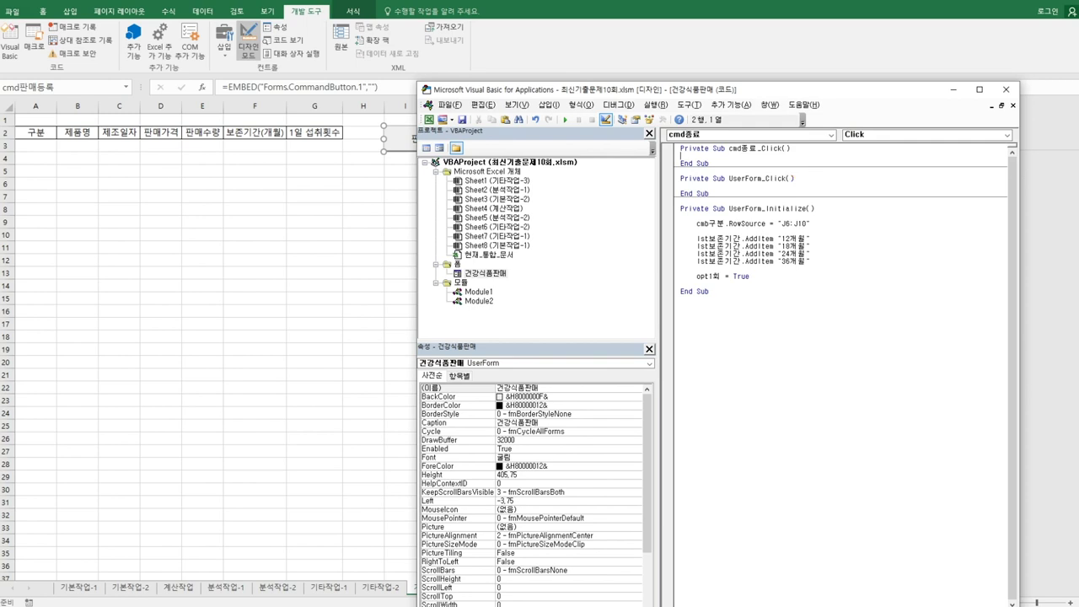
type("sgbox time")
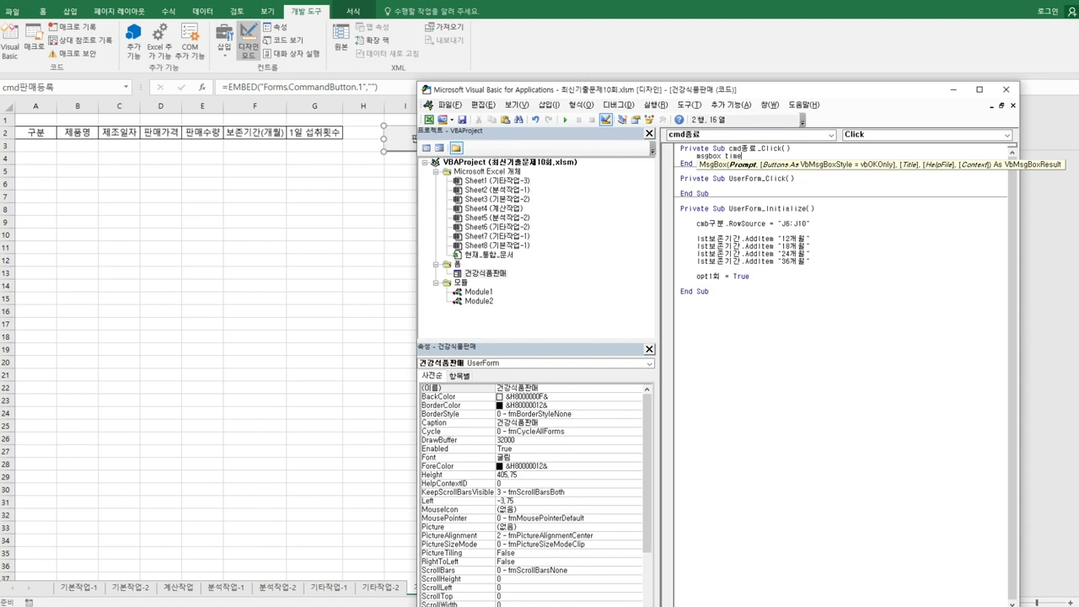
key("Return")
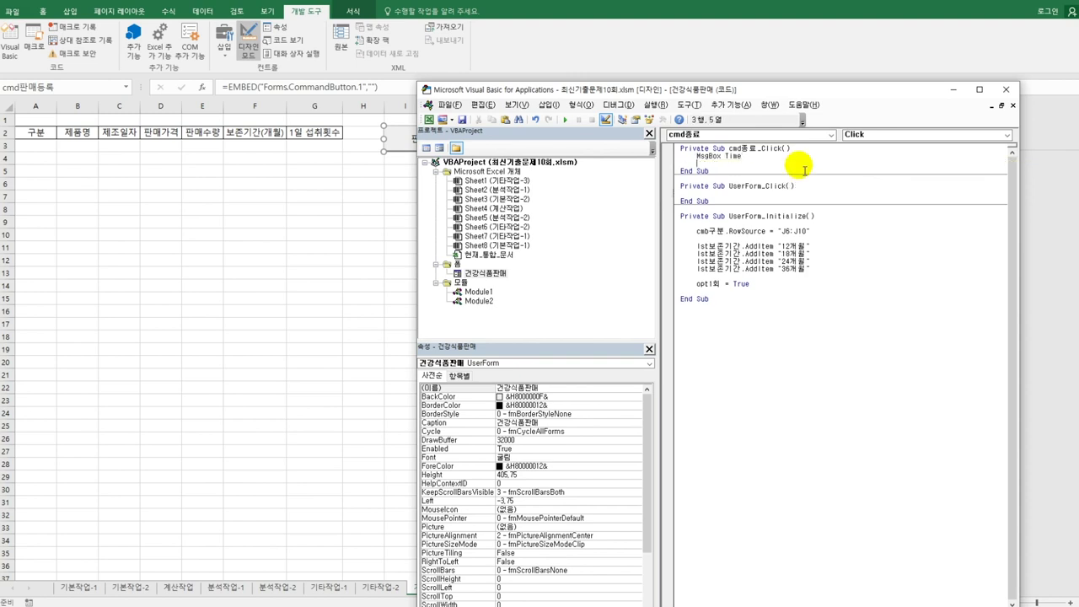
type("unloa ")
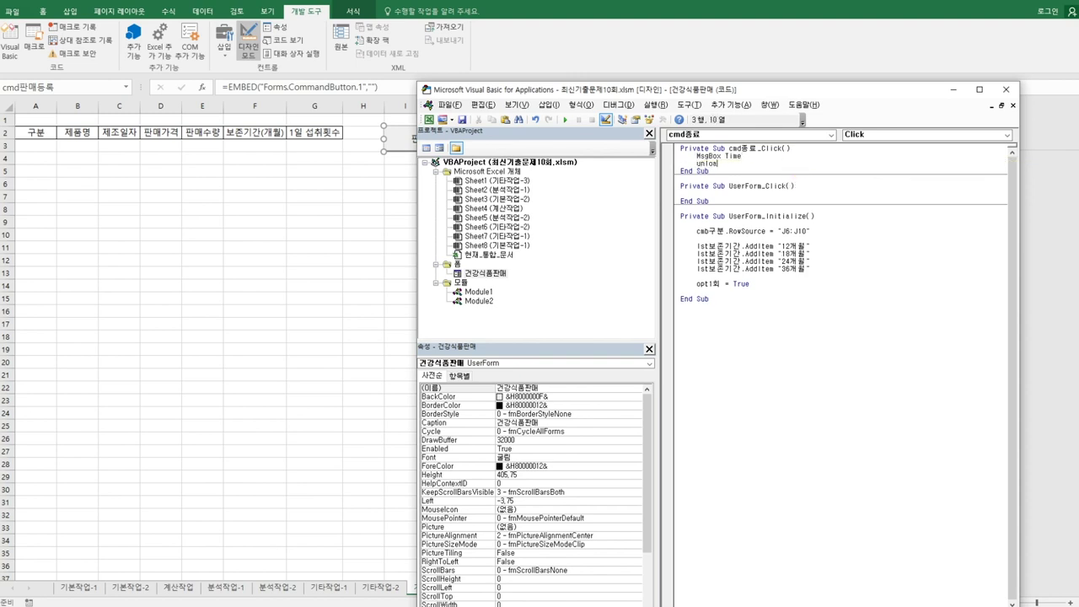
type("d Me")
left_click(805, 170)
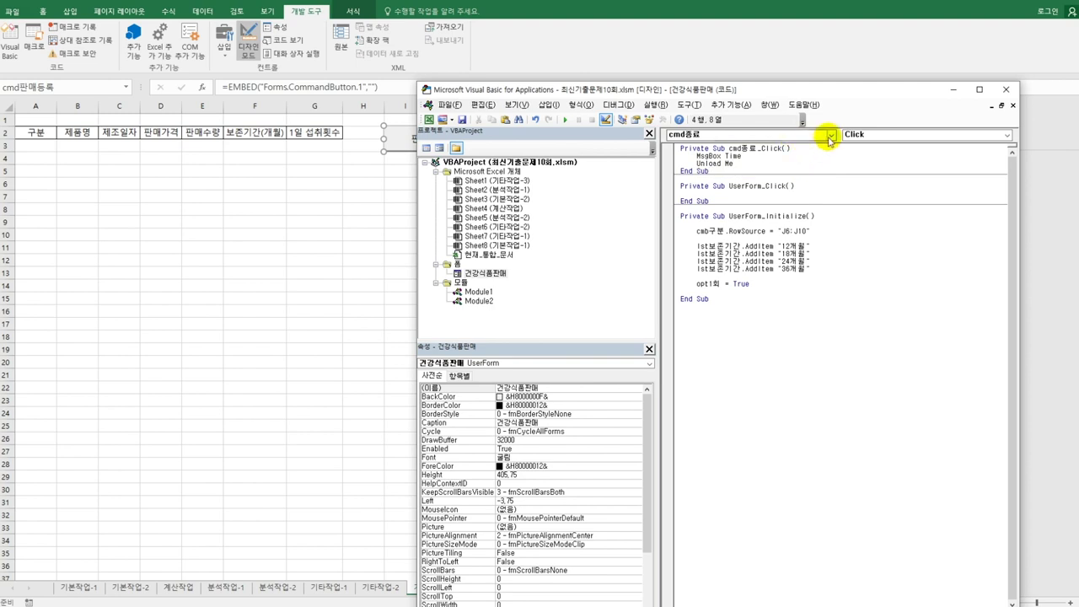
Create the Click procedure of cmd등록 and check the control names of the 건강식품판매 form's input fields.
left_click(830, 136)
left_click(822, 155)
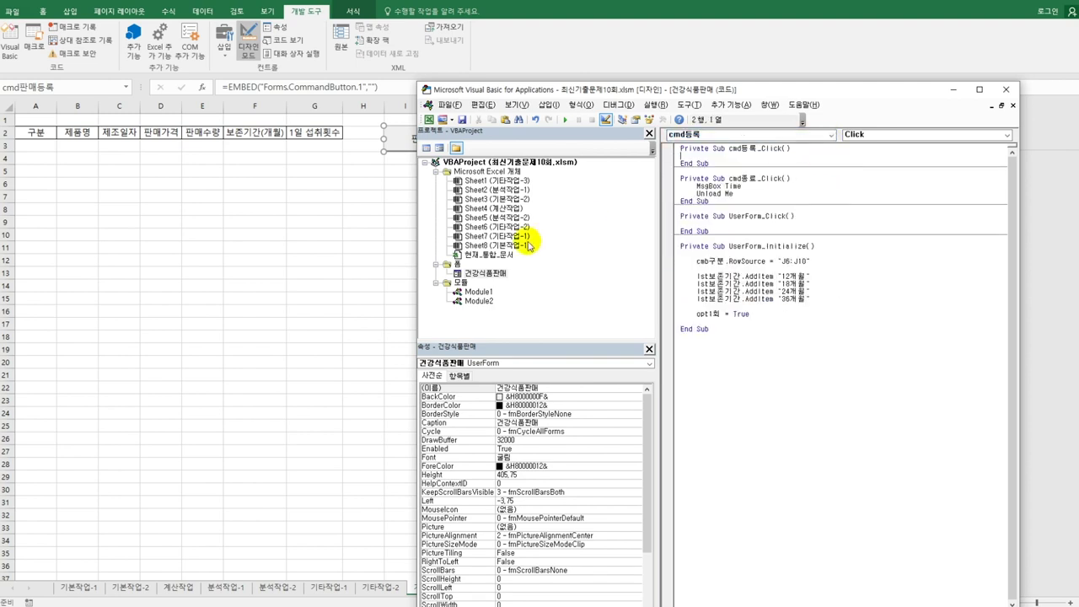
double_click(482, 273)
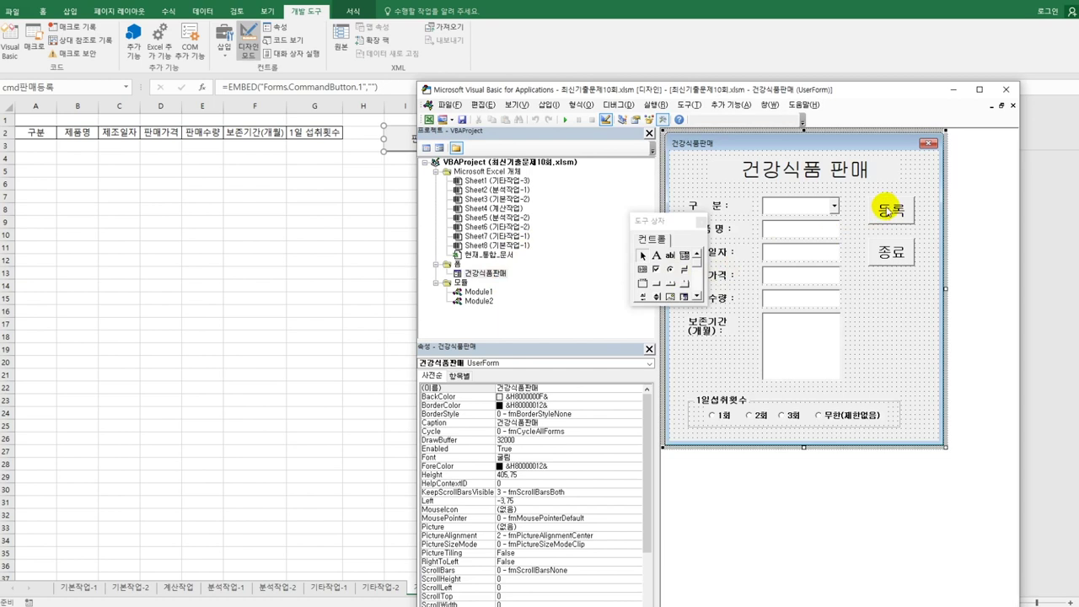
left_click(813, 205)
left_click_drag(691, 223, 615, 257)
left_click(782, 253)
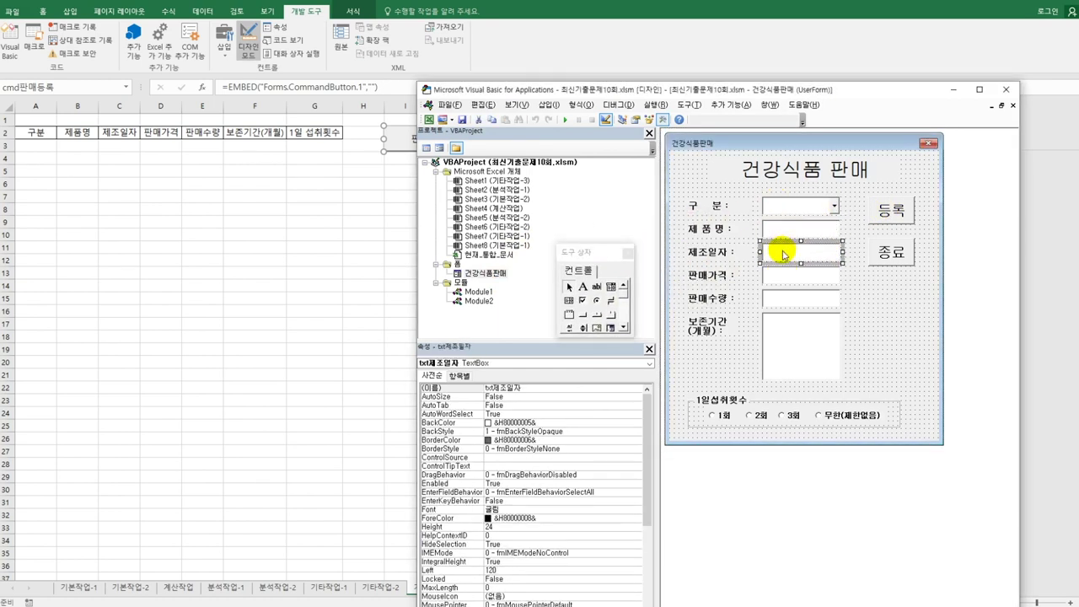
left_click(779, 275)
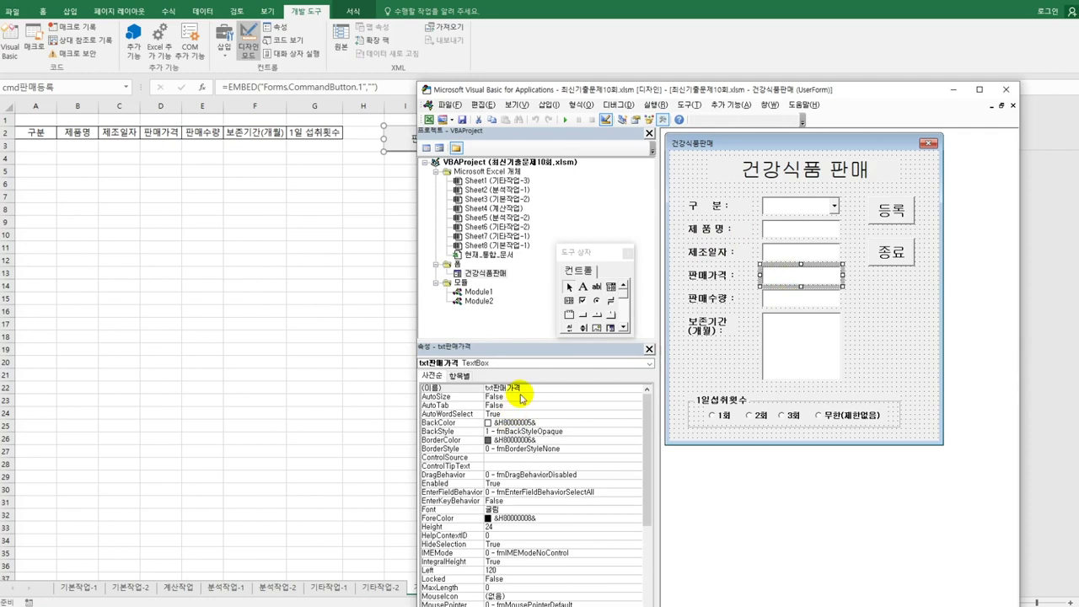
left_click(780, 325)
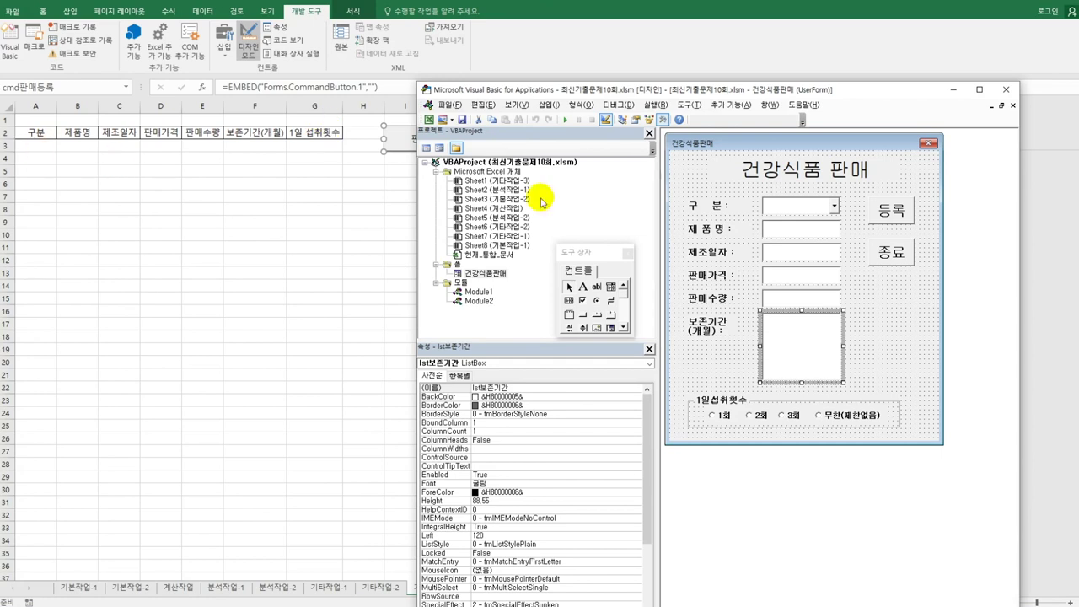
double_click(891, 210)
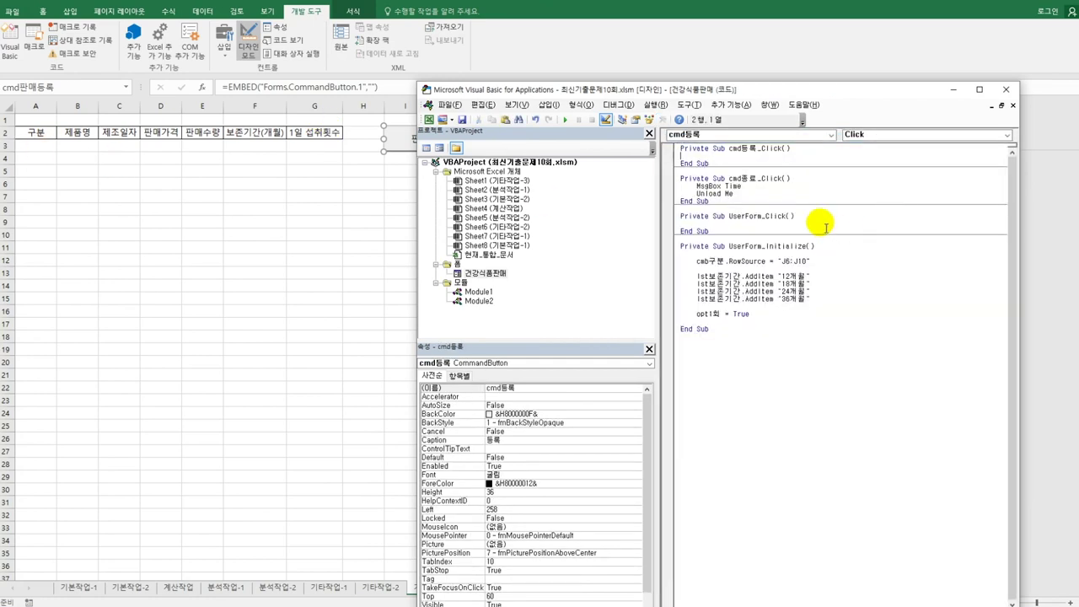
In cmd등록_Click, enter i = Range("A2").CurrentRegion.Rows.Count + 2 to compute the next input row.
key("Tab")
type("i ")
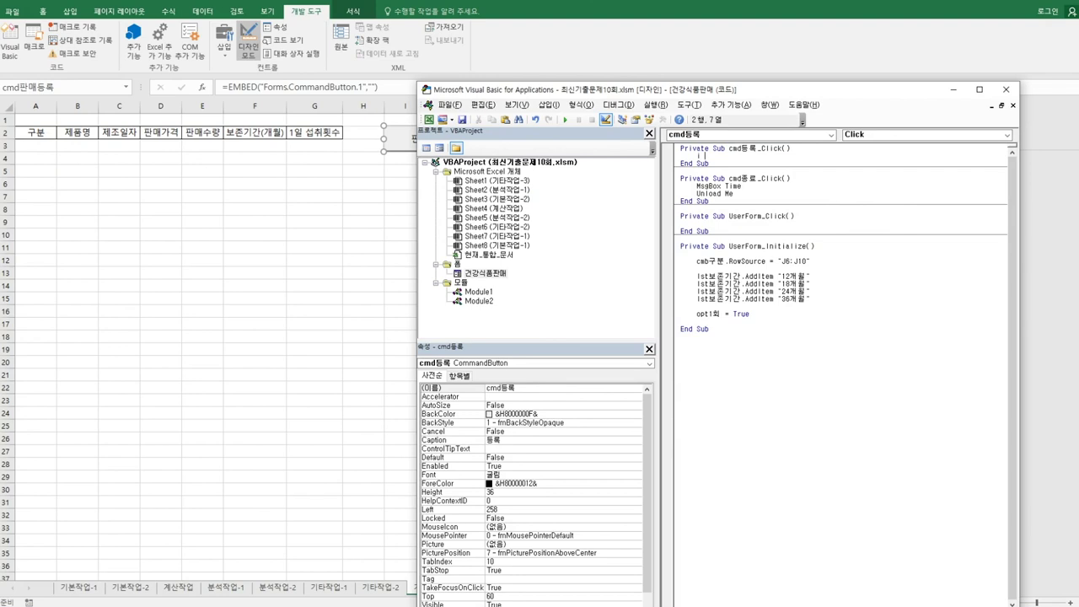
type("= range(\"A")
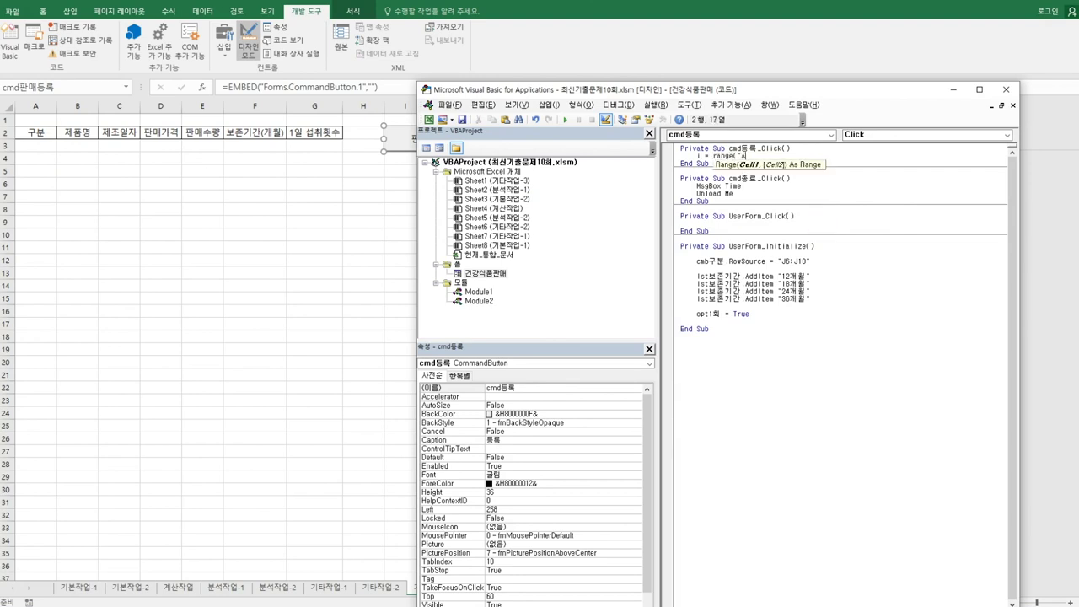
type("2\").cu")
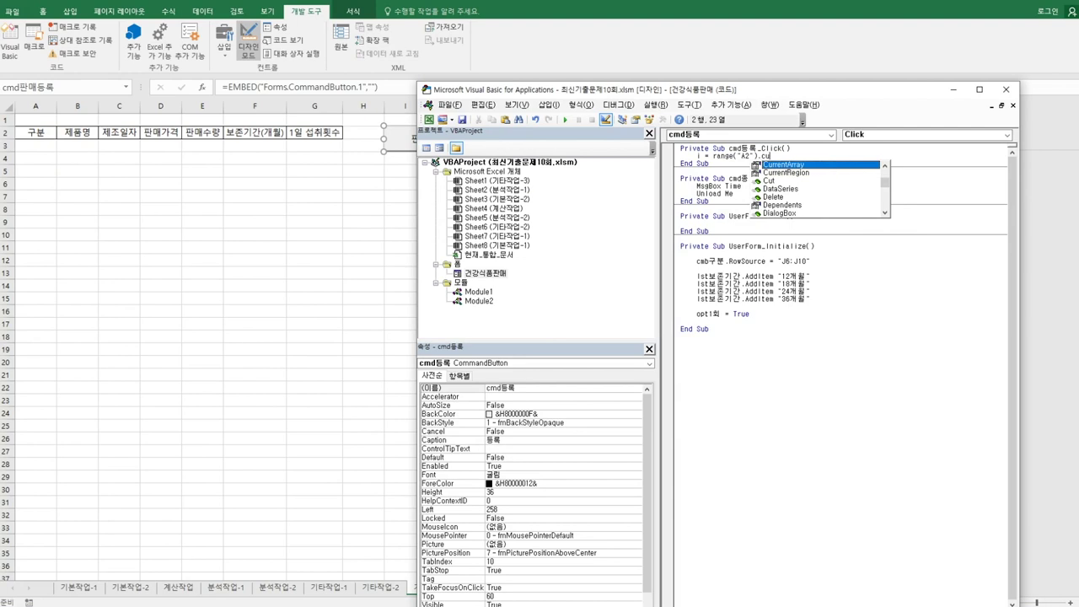
type("rrentRegion.rows.coun")
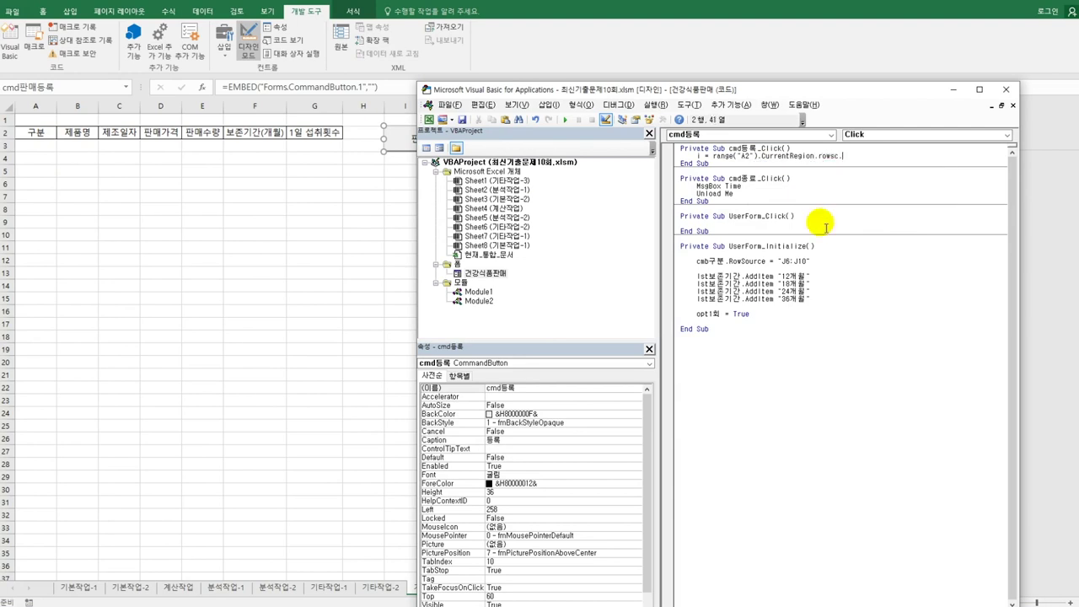
type("t ")
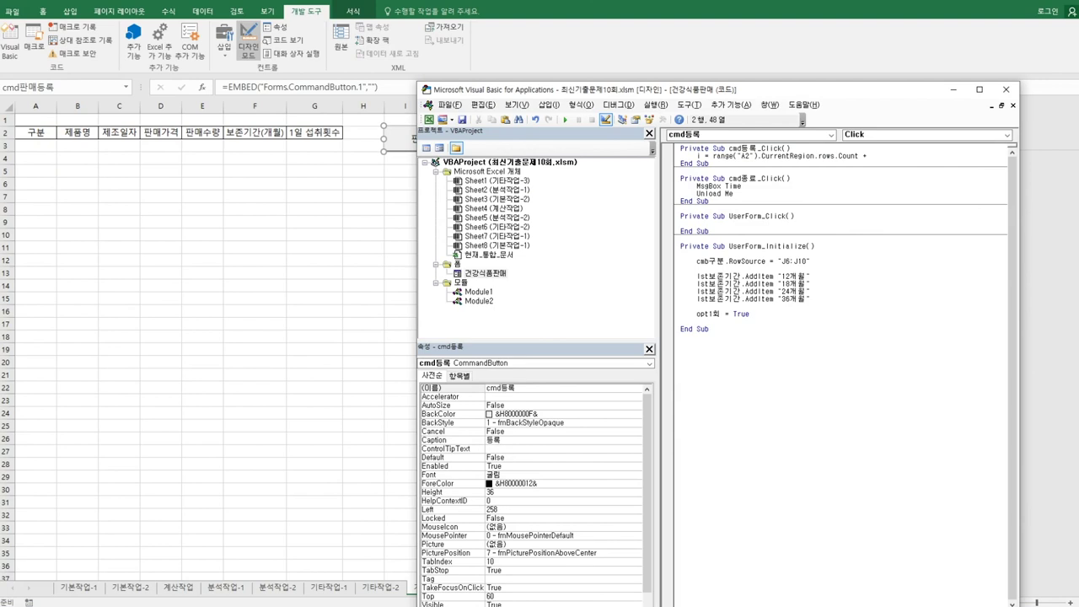
type("+ 2")
key("Return")
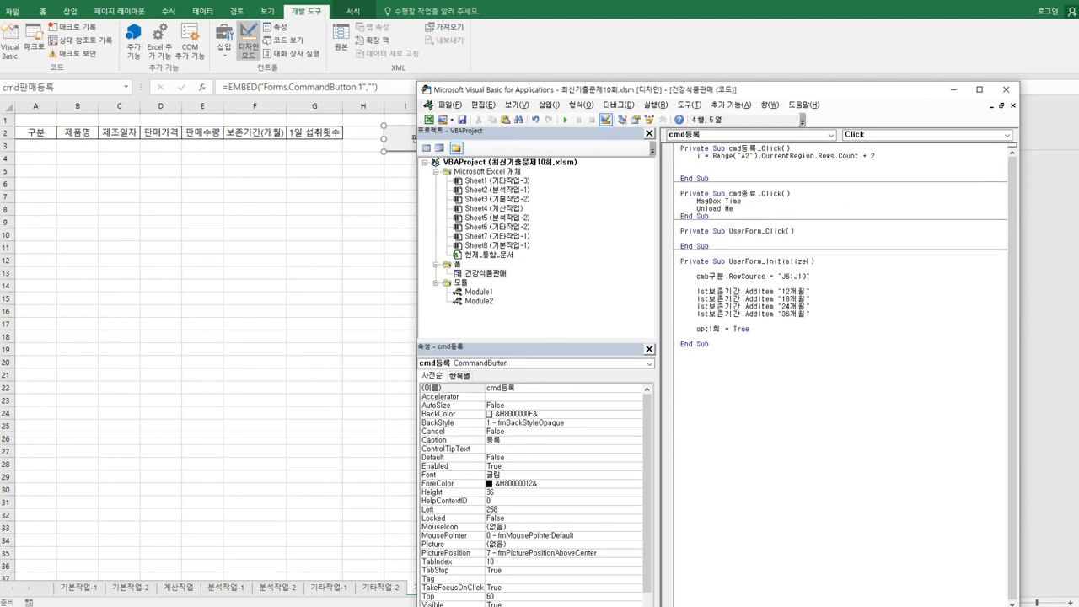
Add the line Cells(i, 1) = cmb구분 below the row calculation in cmd등록_Click.
type("cells(i,")
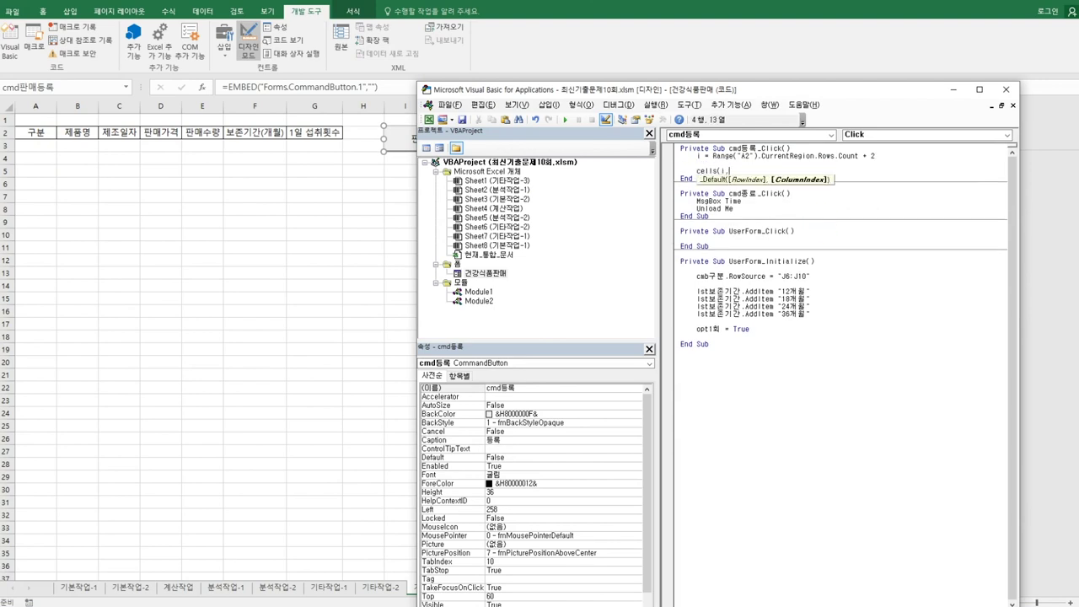
type("1)")
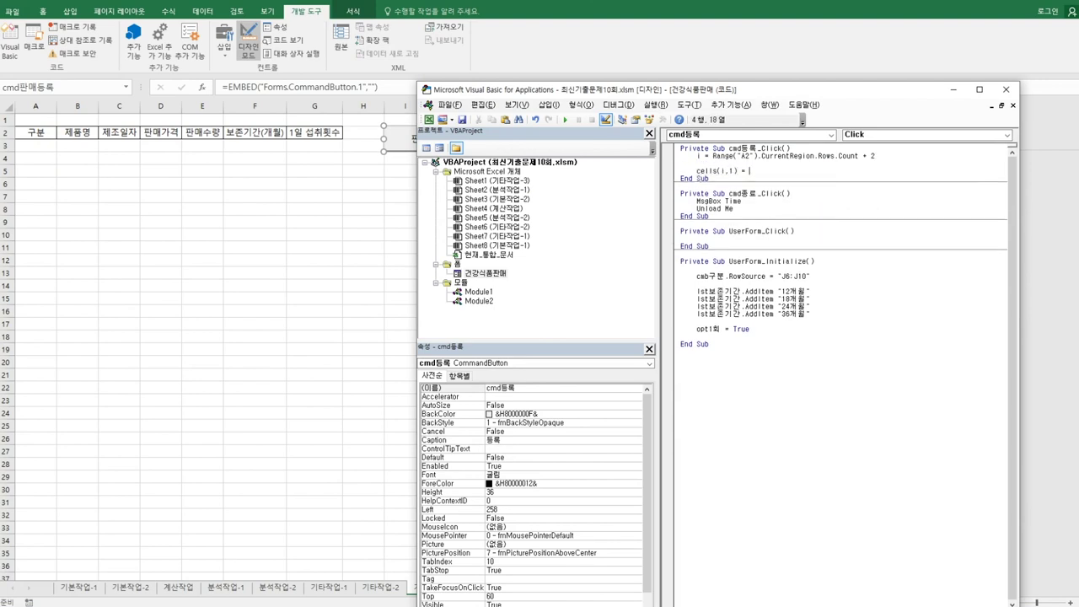
type(" = cmb구분")
key("Return")
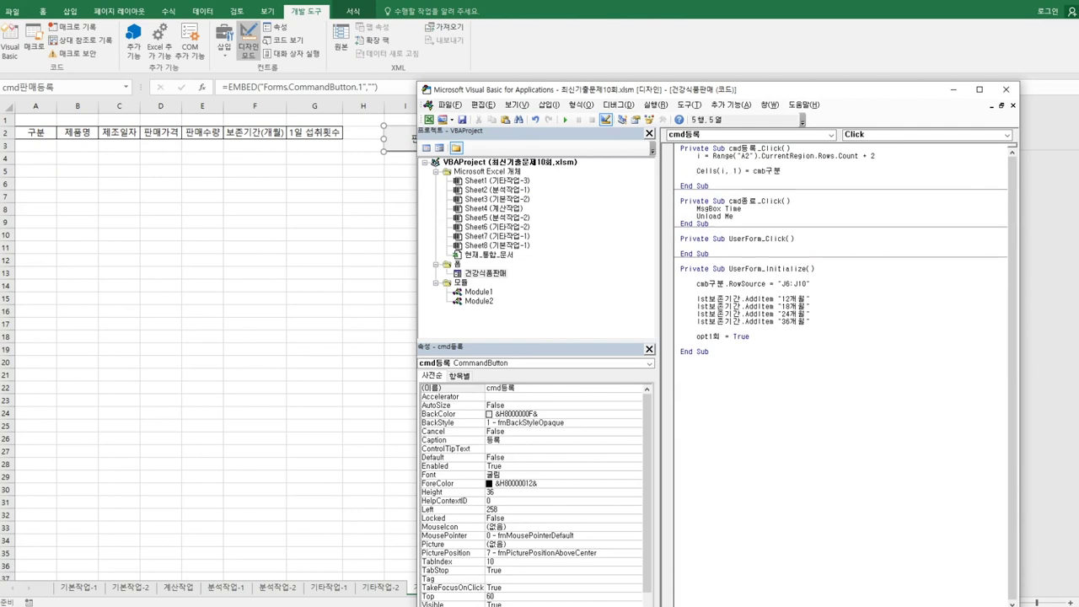
Duplicate the Cells(i, 1) = cmb구분 line six times below itself.
key("shift+End")
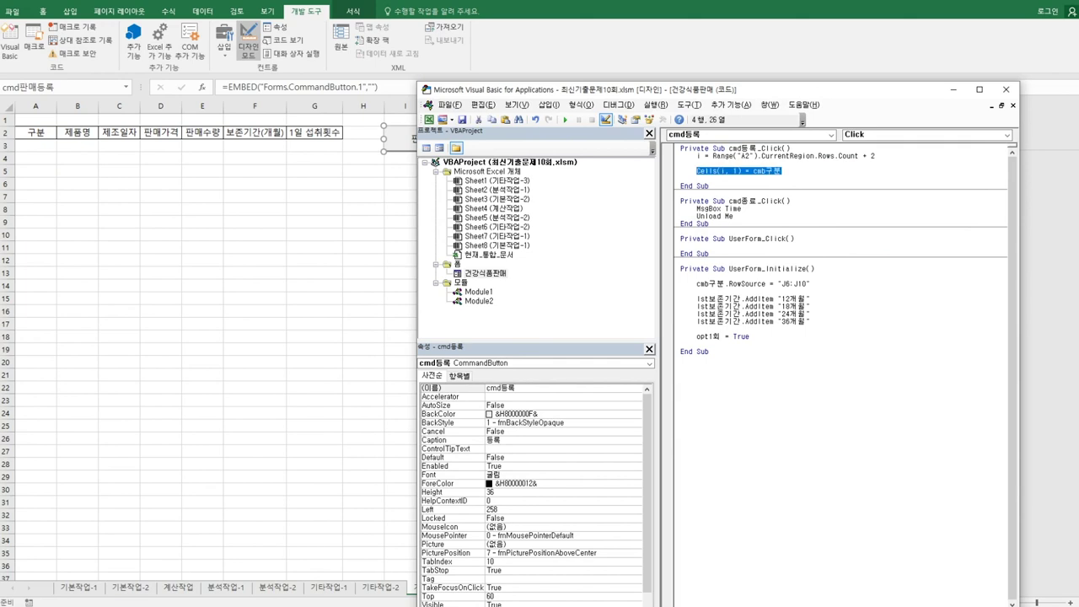
key("ctrl+c")
key("Down")
key("ctrl+v")
key("Return")
key("ctrl+v")
key("Return")
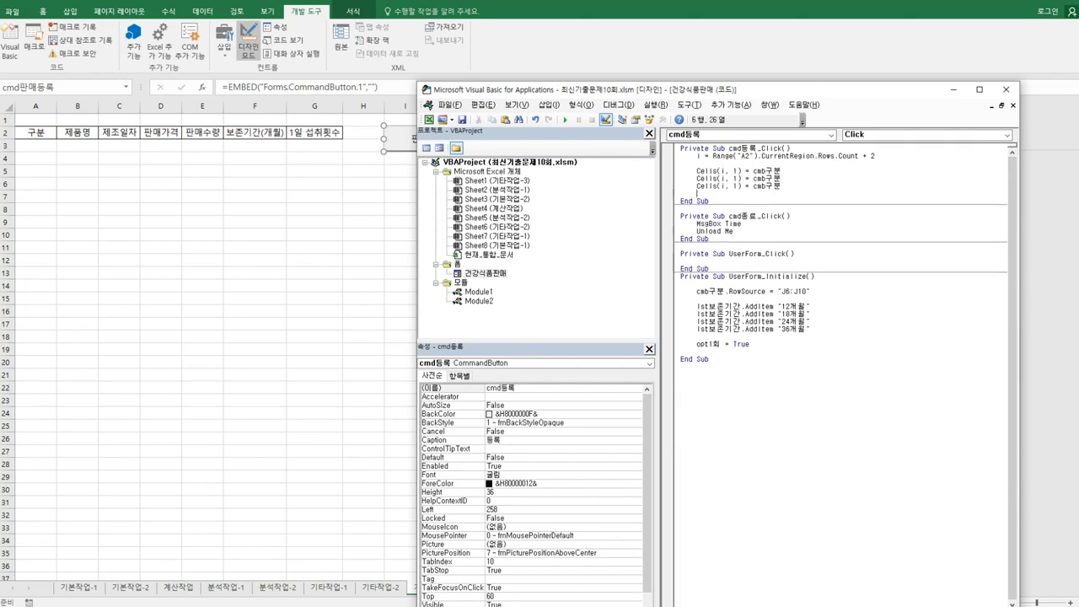
key("ctrl+v")
key("Return")
key("ctrl+v")
key("Return")
key("ctrl+v")
key("Return")
key("ctrl+v")
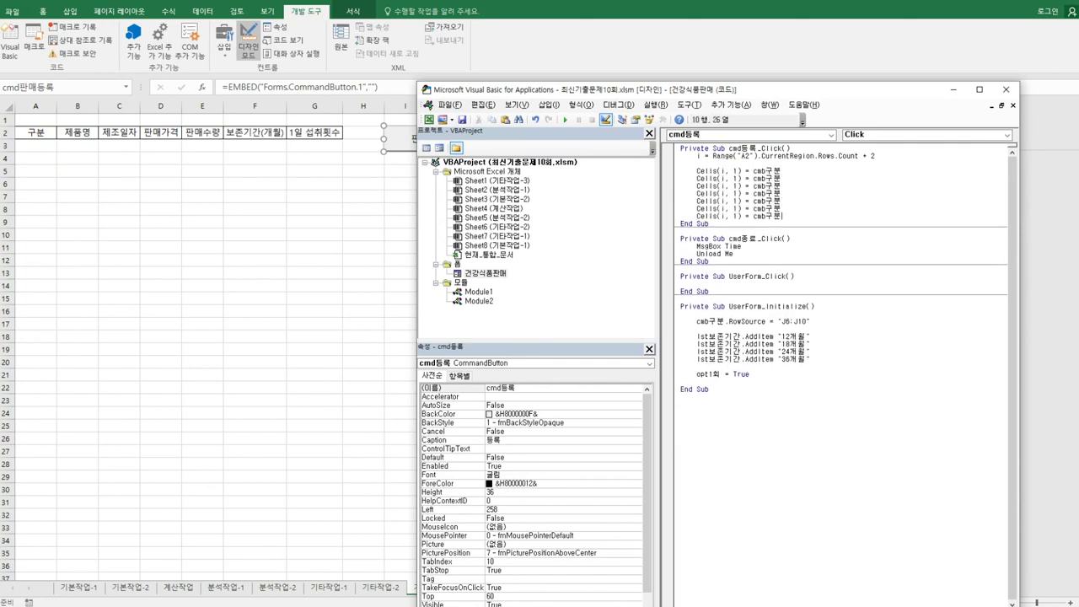
key("Return")
Change the second Cells line to Cells(i, 2) = txt제품.
left_click(697, 193)
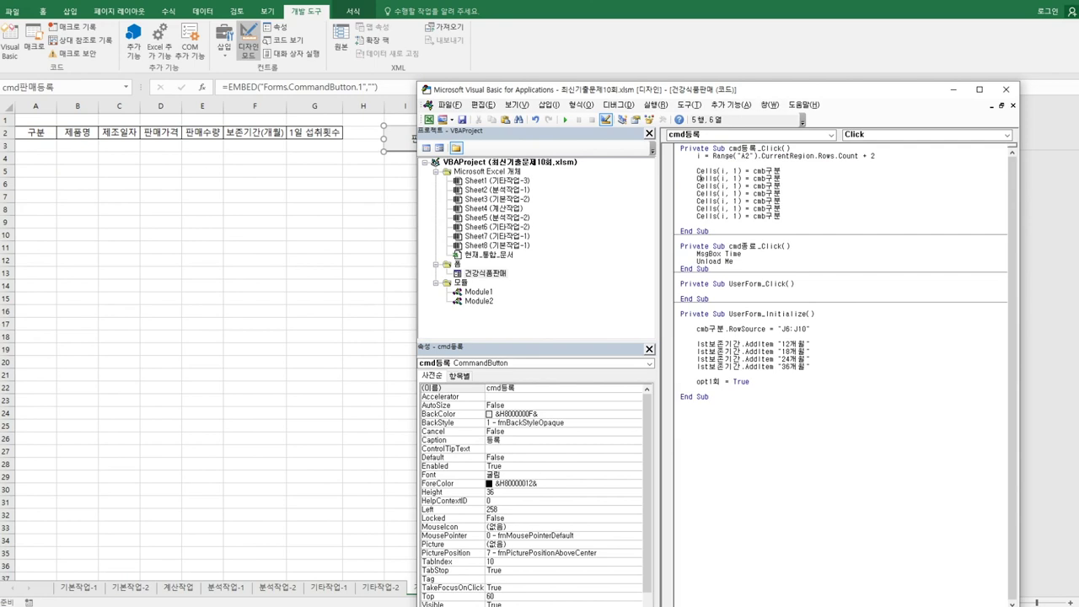
left_click(718, 178)
key("Delete")
type("2")
key("shift+Left")
key("shift+Left")
key("shift+Left")
key("shift+Left")
key("shift+Left")
type("txt제품")
Renumber the column index of the remaining five Cells lines to 3, 4, 5, 6 and 7.
left_click(783, 186)
left_click(746, 186)
type("3")
key("Delete")
type("4")
left_click(733, 201)
key("Delete")
type("5")
left_click(733, 208)
key("Delete")
type("6")
left_click(733, 215)
key("Delete")
type("7")
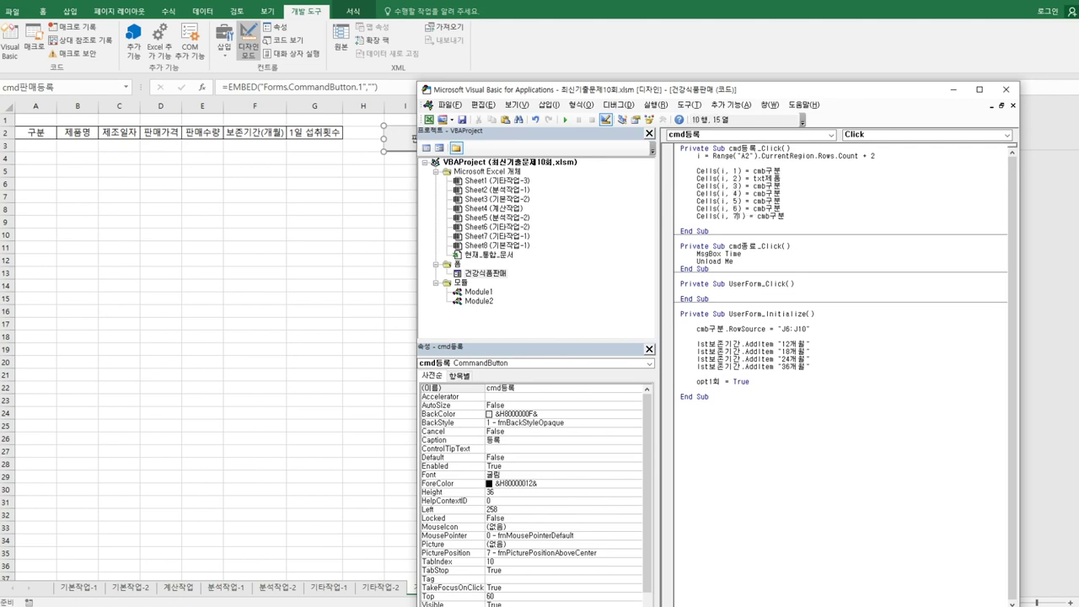
Change the third Cells line to Cells(i, 3) = Format(txt제조일자, "yyyy-mm-dd").
key("Up")
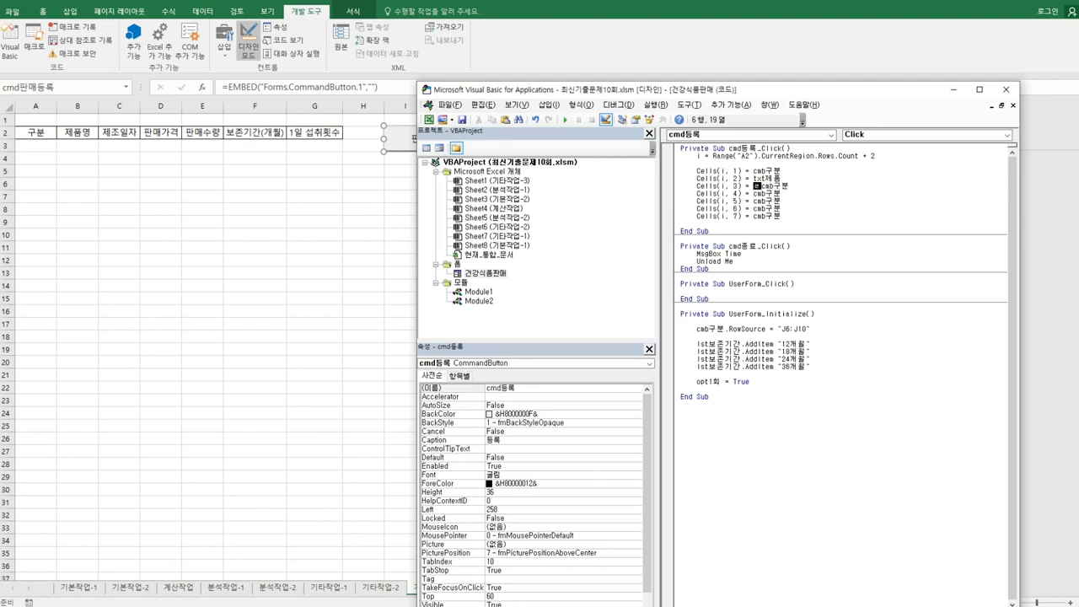
type("format(")
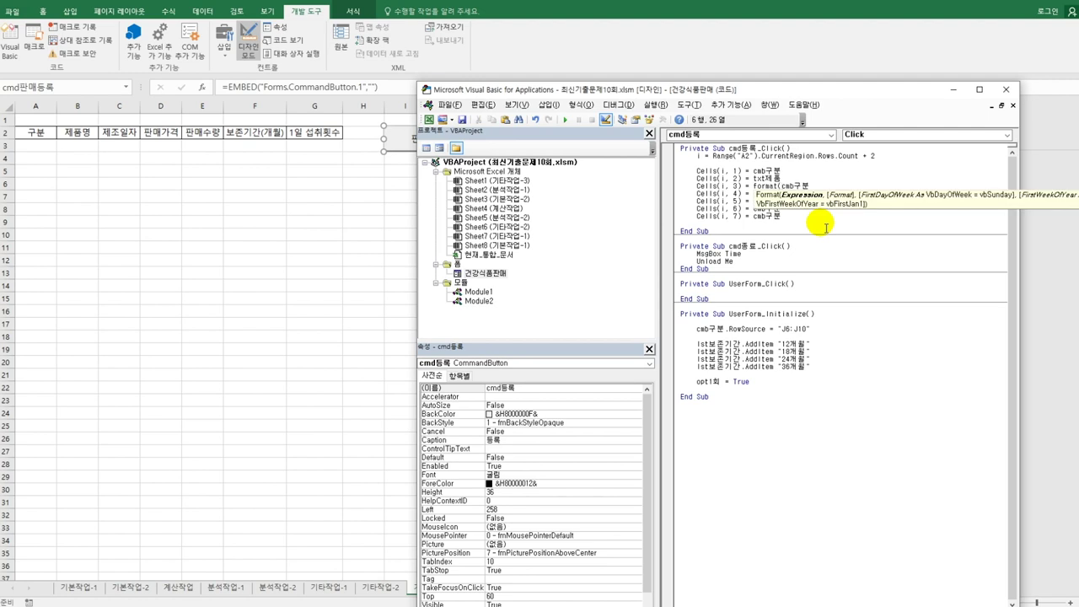
type("txt제품")
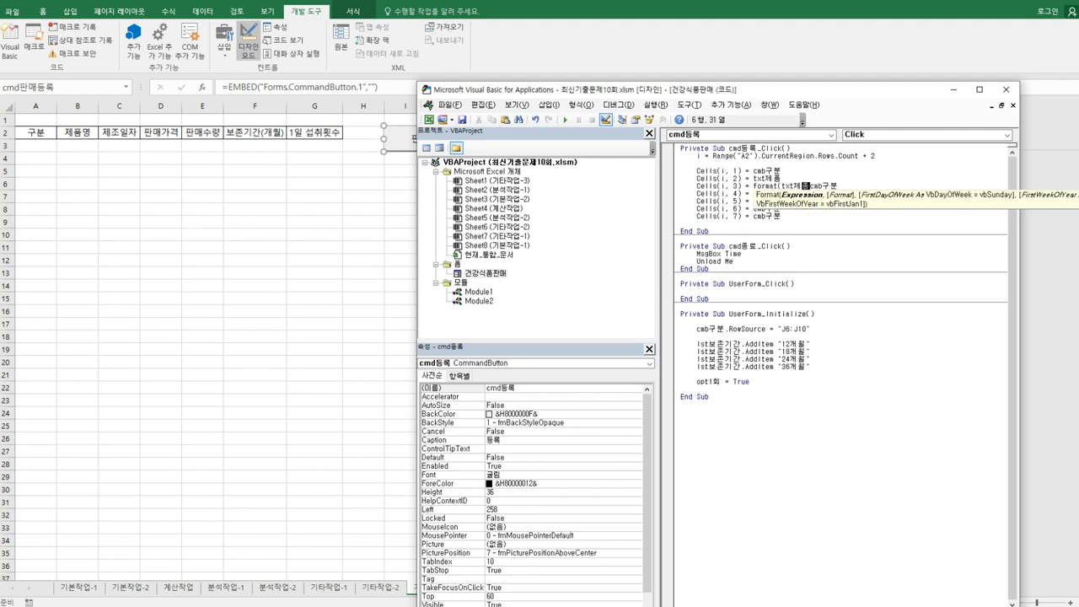
key("BackSpace")
type("조일자, \"yy")
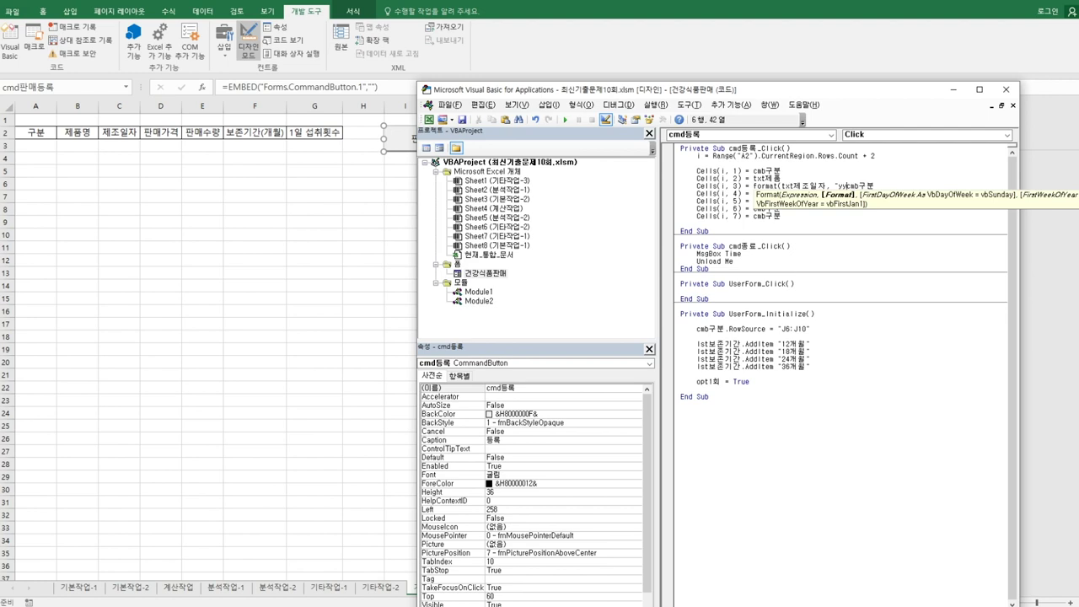
type("yy-mm-dd\")")
key("shift+End")
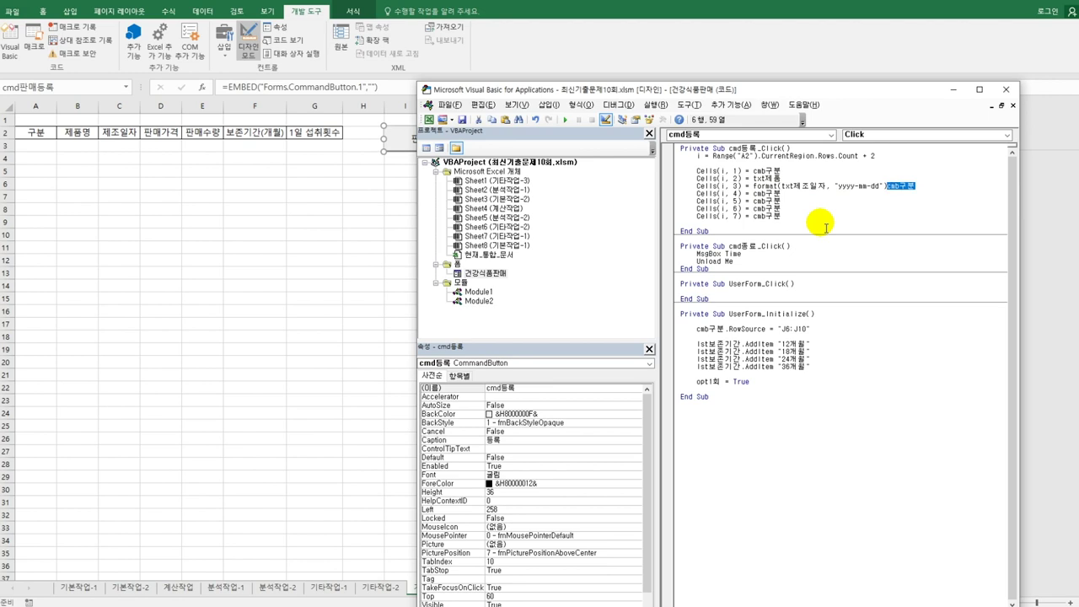
key("Delete")
Change the fourth Cells line to Cells(i, 4) = Format(txt판매가격, "#,###").
key("Home")
left_click(752, 193)
type("format(")
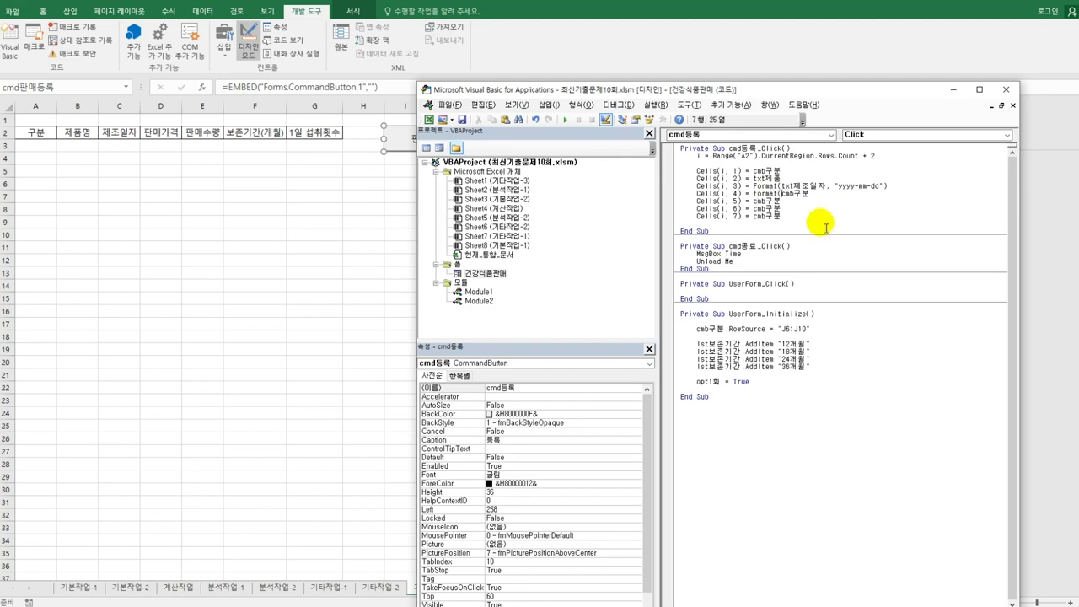
type("txt판매")
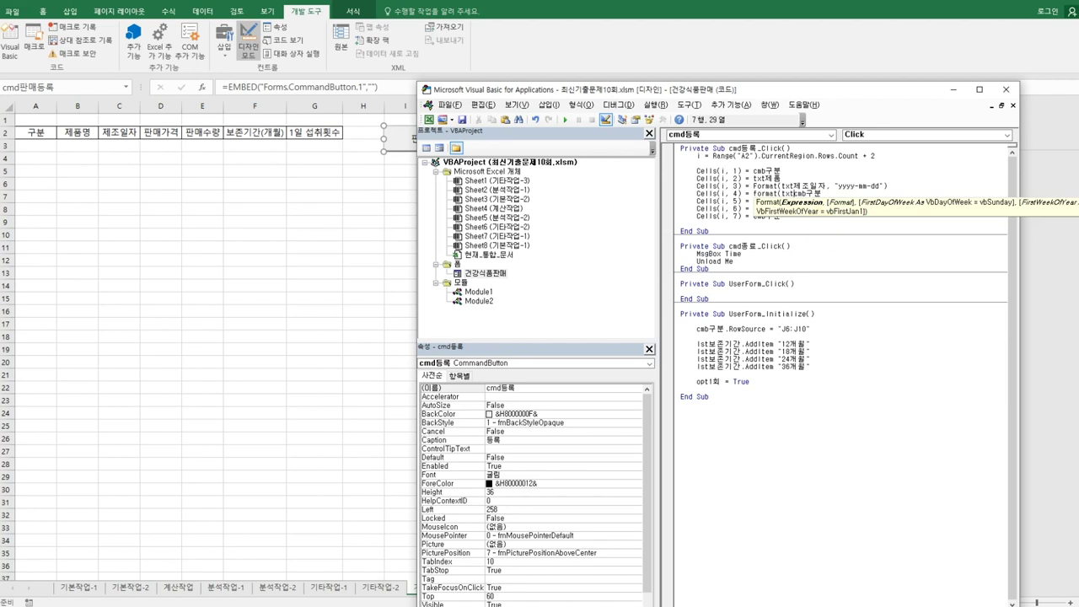
type("가격, ")
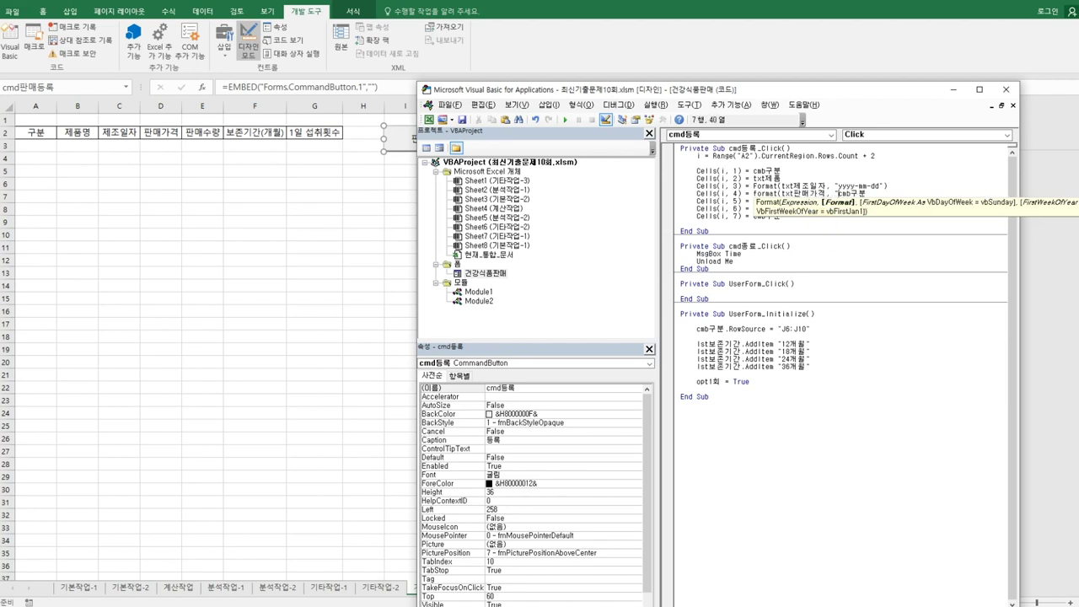
type("\"#,###\")")
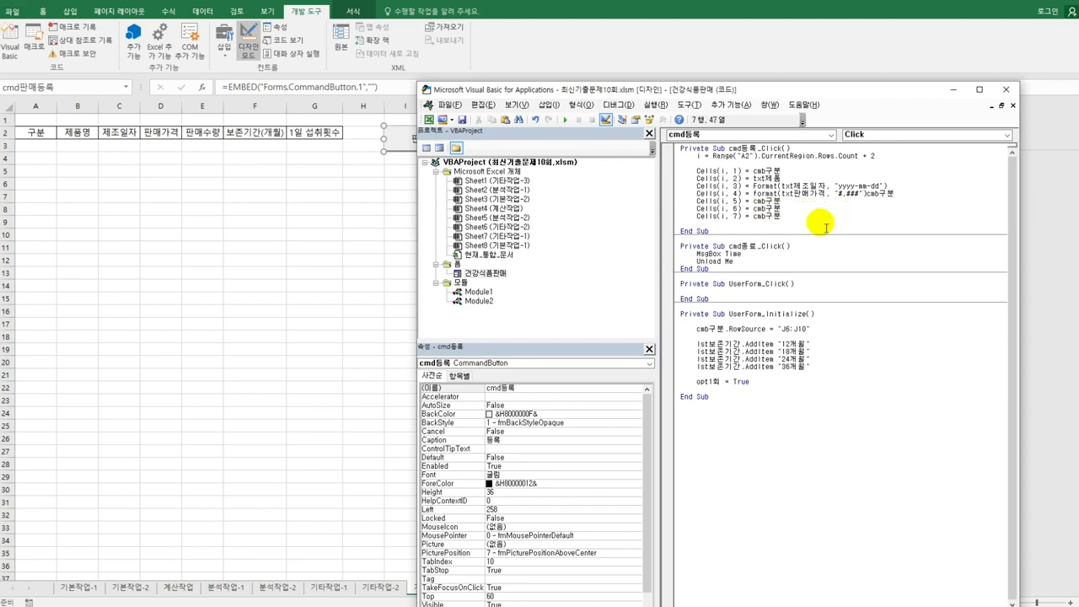
key("shift+End")
key("Delete")
Change the fifth Cells line to Cells(i, 5) = Format(txt판매수량, "#,###").
key("Down")
key("shift+End")
type("ㅅ")
key("BackSpace")
key("Hangul")
type("f")
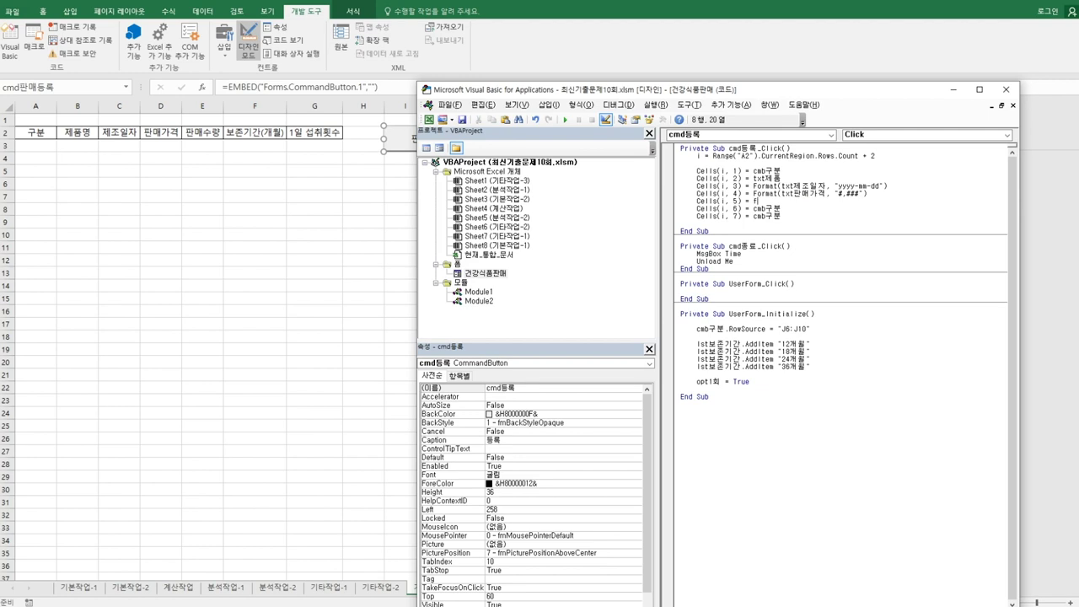
type("ormat(txt")
key("Hangul")
type("판매수량")
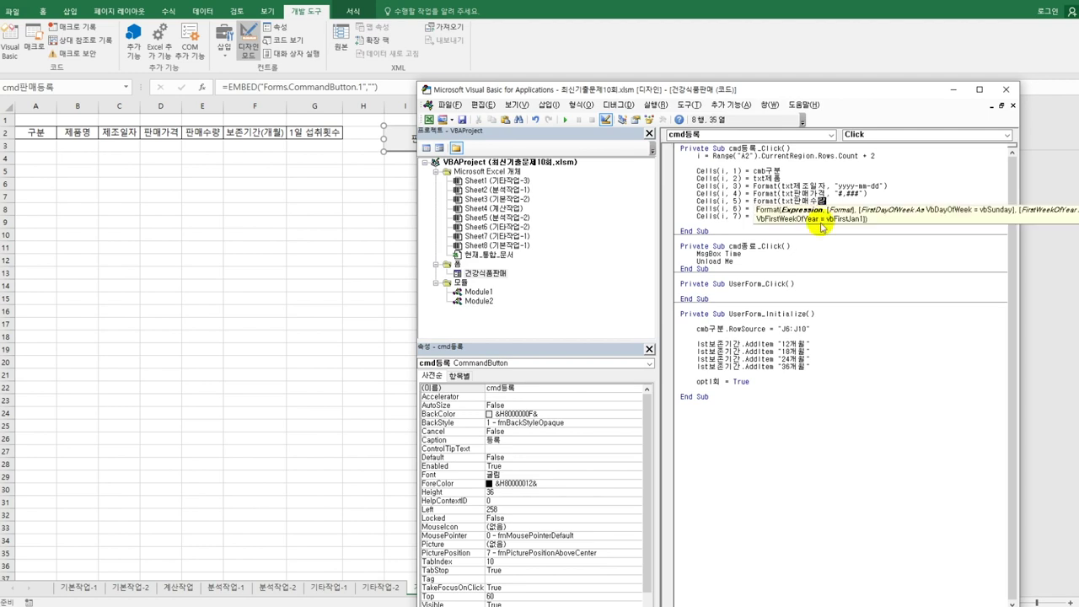
key("Hangul")
type(",")
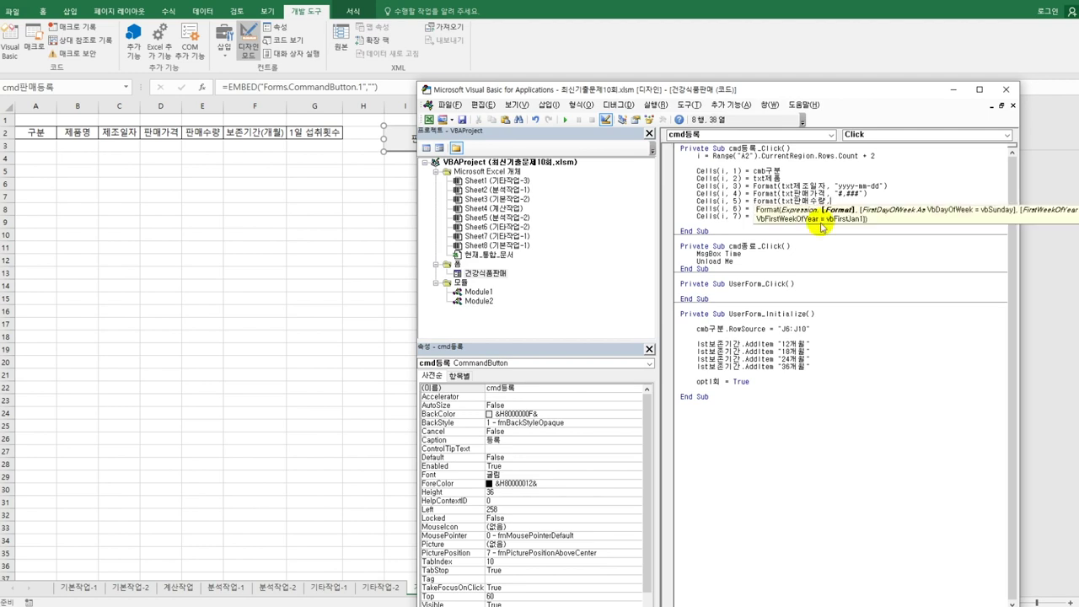
type(" \"#,##")
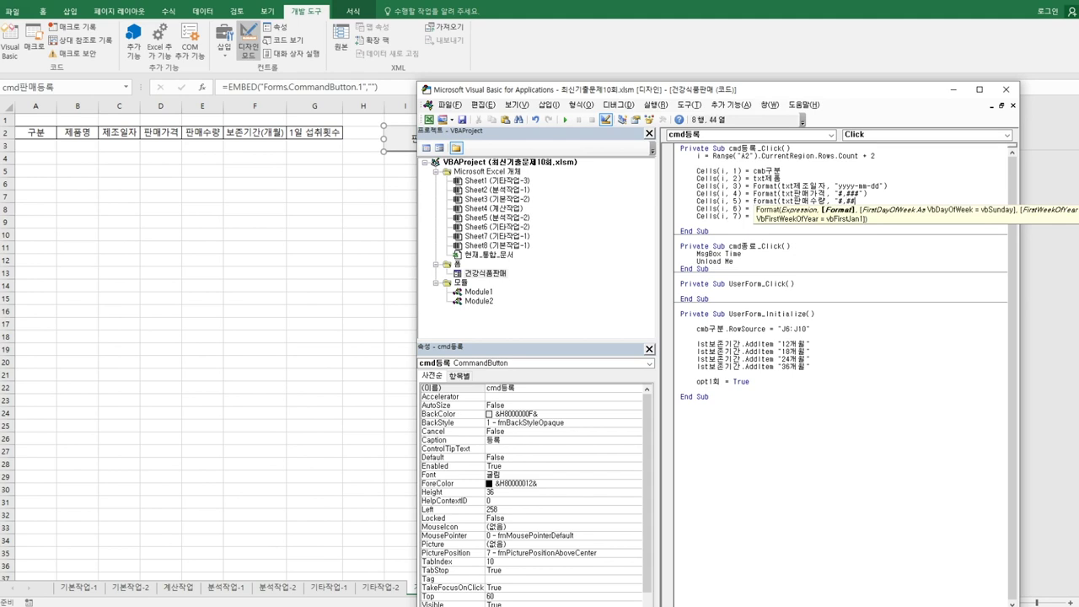
type("#\")")
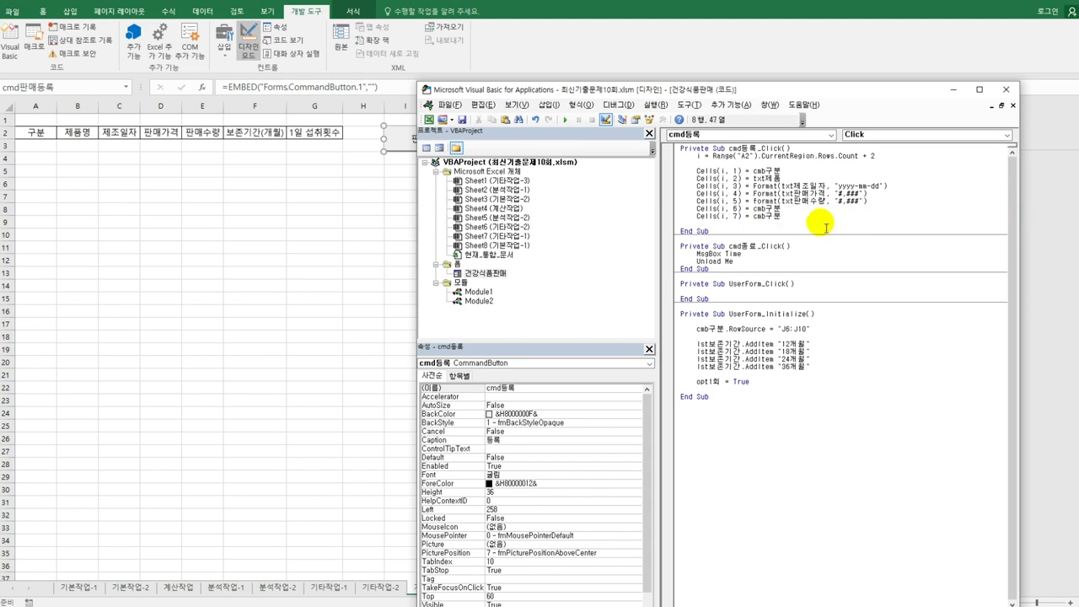
Change the sixth Cells line to Cells(i, 6) = lst보존기간.
key("Down")
key("shift+Left")
key("shift+Left")
key("shift+Left")
key("shift+Left")
key("shift+Left")
key("shift+Left")
type("ㅣㄴㅅ")
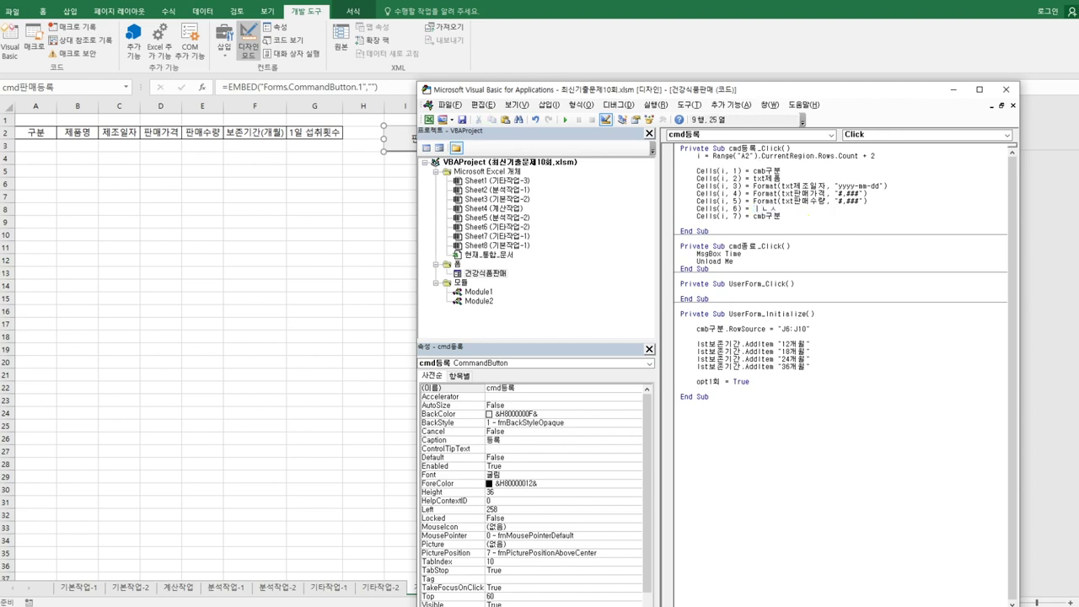
key("BackSpace")
type("lst보존기간")
Insert the line If opt1회 = True Then above the Cells(i, 7) line and indent that line beneath it.
key("Down")
key("Up")
key("Return")
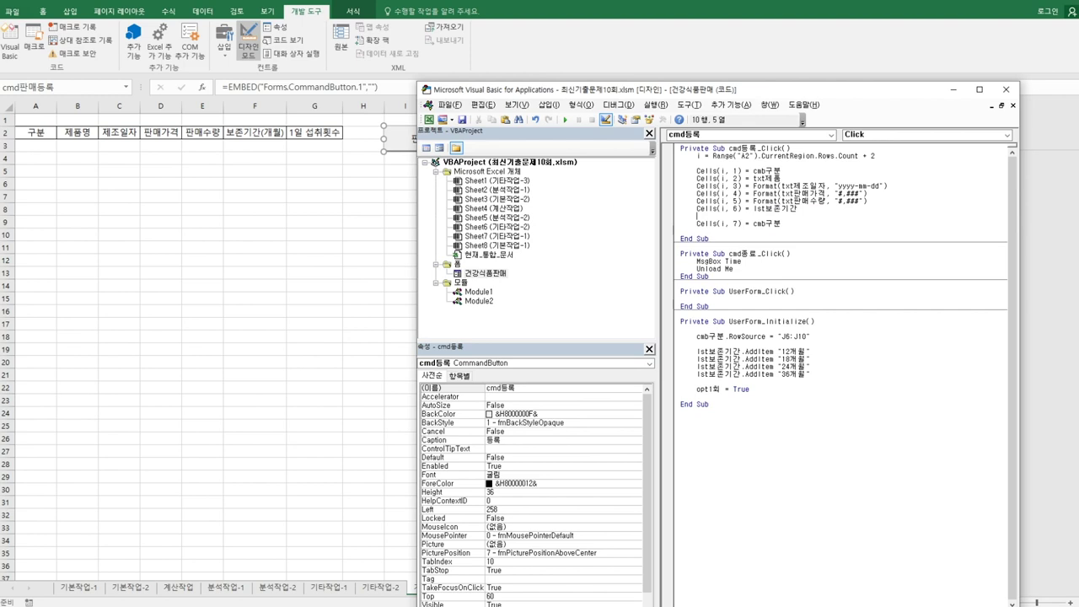
type("if opt1")
type("회")
type(" =teu")
key("BackSpace")
key("BackSpace")
type("ure")
key("BackSpace")
key("BackSpace")
key("BackSpace")
type("rue then")
left_click(697, 223)
key("Tab")
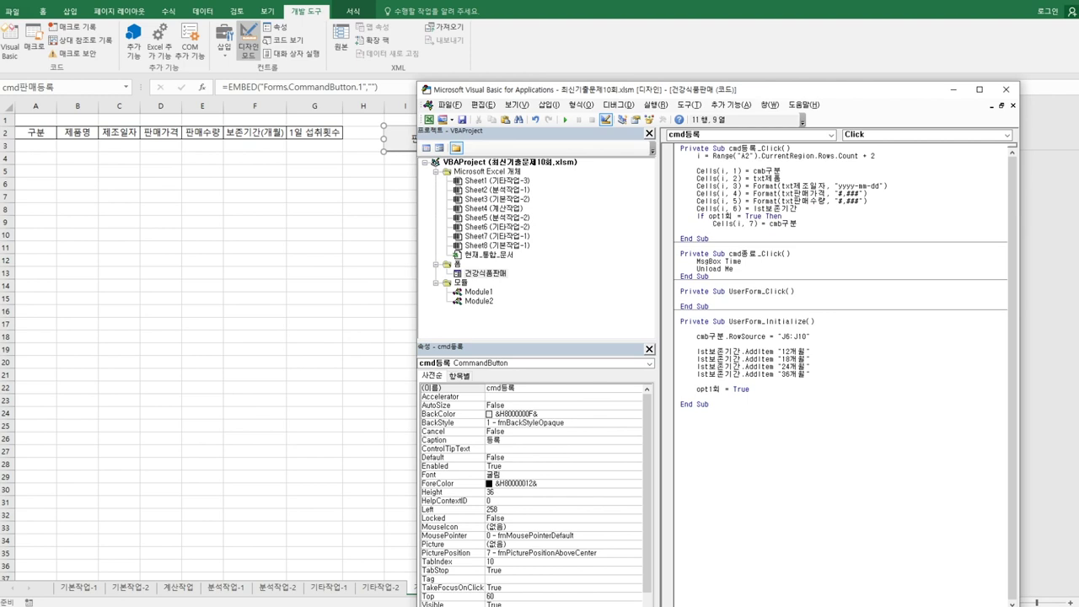
Change the indented line to Cells(i, 7) = opt1회.Caption.
key("End")
key("shift+Left")
key("shift+Left")
key("shift+Left")
key("shift+Left")
key("shift+Left")
type("\"")
type("1")
key("BackSpace")
key("BackSpace")
type("opt1회.ca")
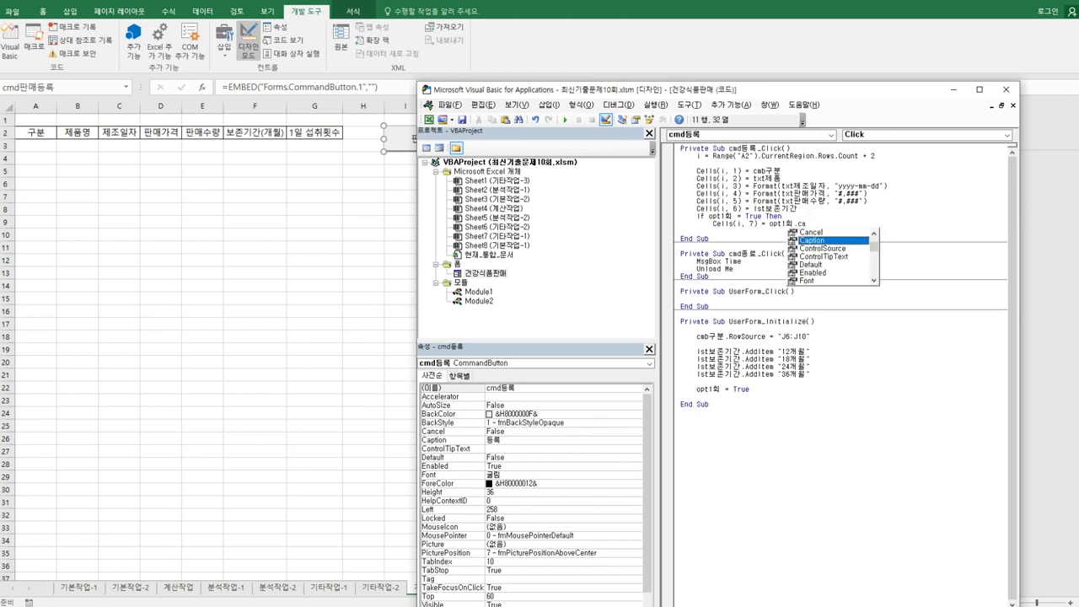
key("Tab")
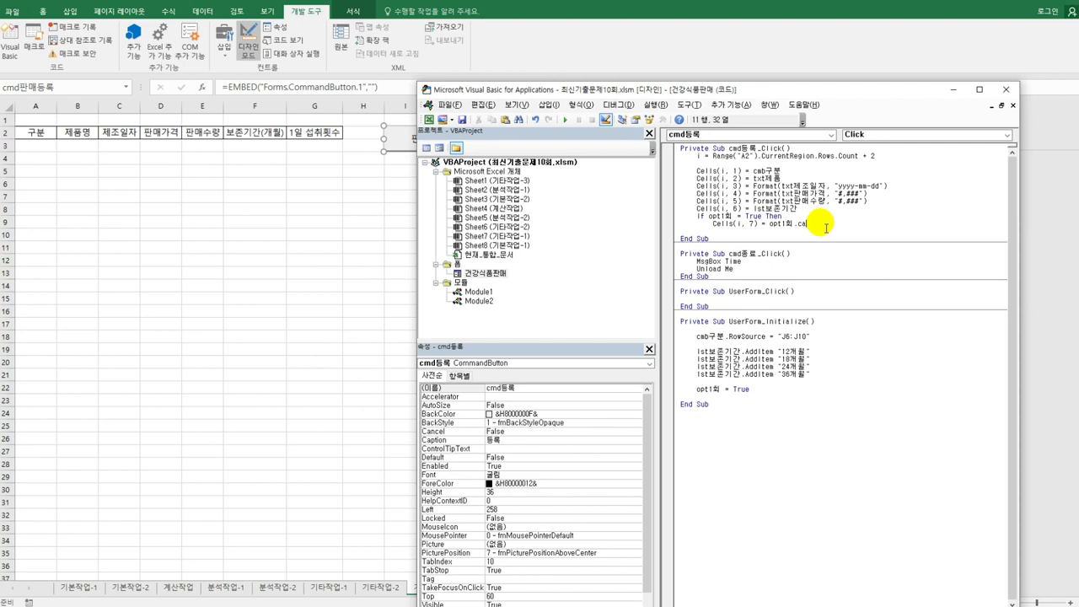
Duplicate the If opt1회 condition and its Caption line directly below themselves.
key("Return")
key("Up")
key("Up")
key("Home")
key("shift+Down")
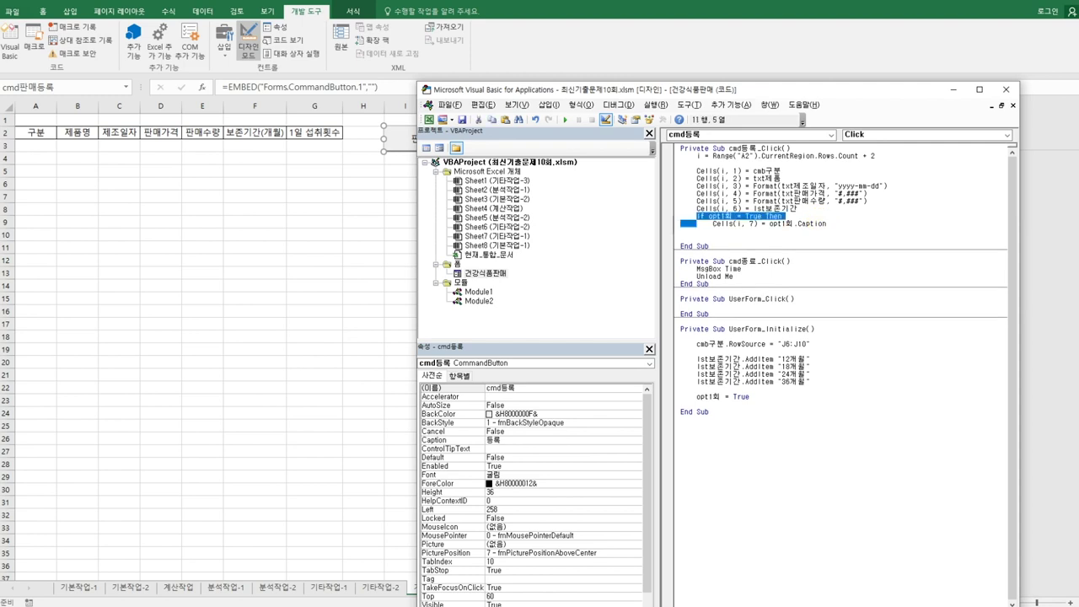
key("shift+Down")
key("ctrl+c")
key("End")
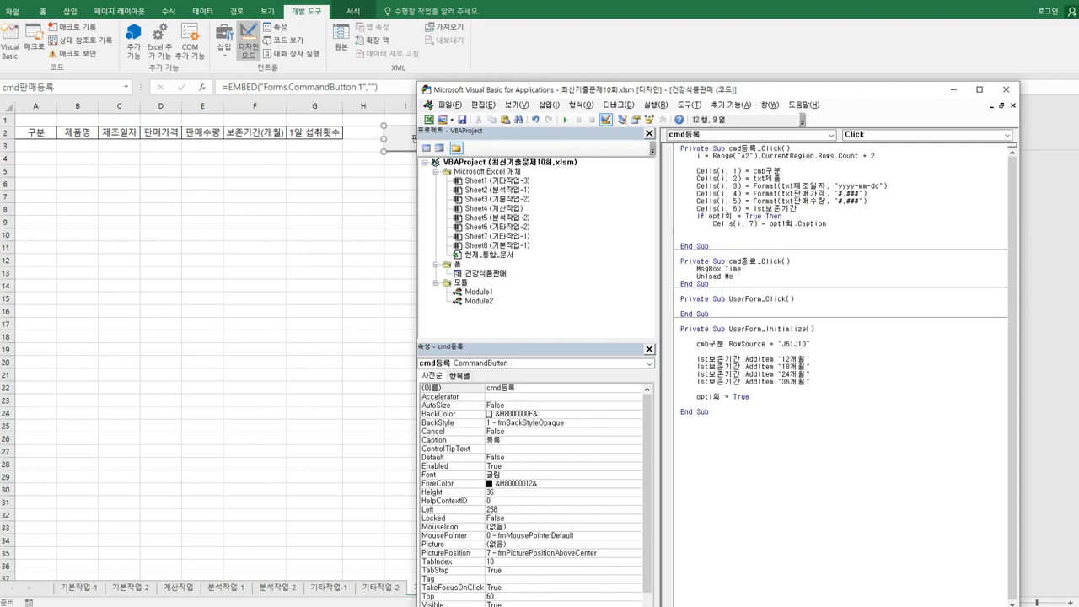
key("ctrl+v")
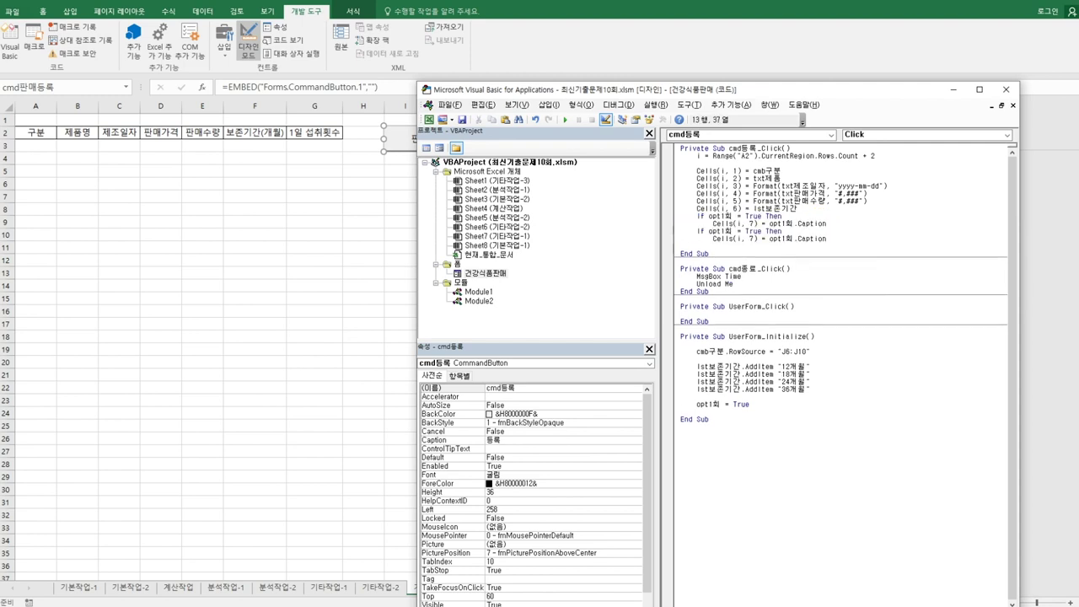
Turn the duplicated branch into ElseIf opt2회 = True Then with Cells(i, 7) = opt2회.Caption.
key("Home")
type("elseI")
key("Right")
key("Delete")
type("2")
left_click(768, 239)
key("Delete")
type("2")
key("End")
Paste another copy of the branch and change it to ElseIf opt3회 = True Then with Cells(i, 7) = opt3회.Caption.
key("Return")
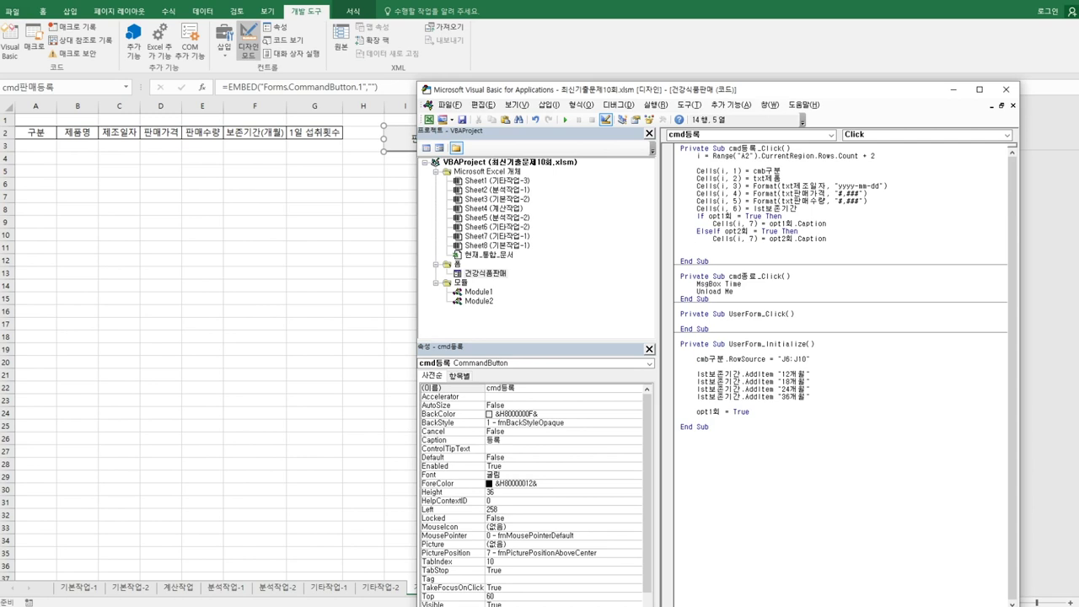
key("ctrl+v")
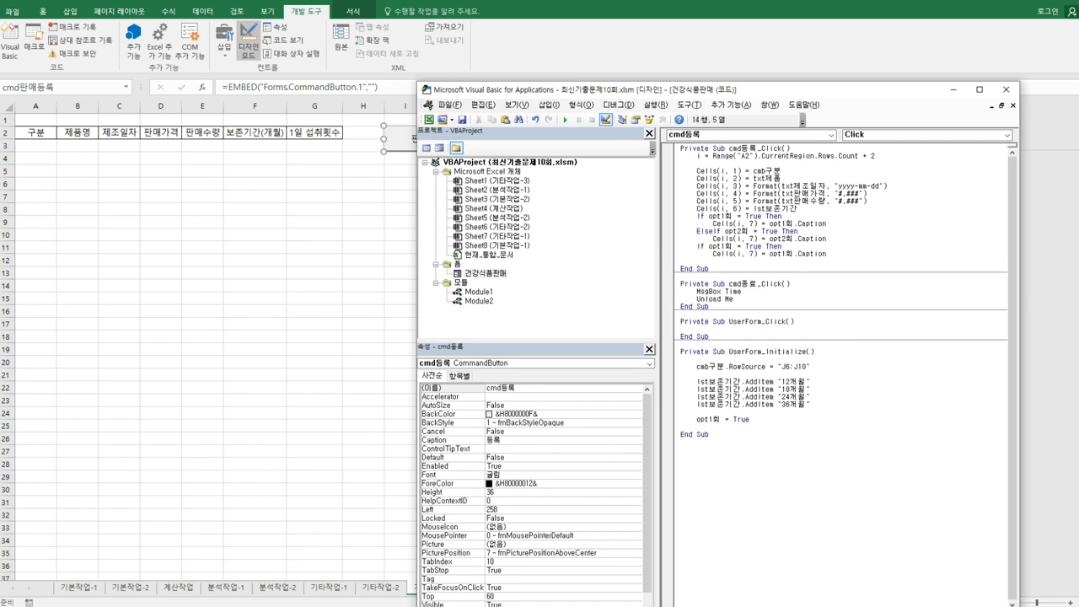
type("else")
key("Right")
key("Right")
key("Right")
key("Delete")
type("3")
key("Down")
key("Right")
key("Right")
key("Right")
key("Delete")
type("3")
key("End")
Paste a final branch and change it to Else with Cells(i, 7) = opt무한.Caption.
key("Return")
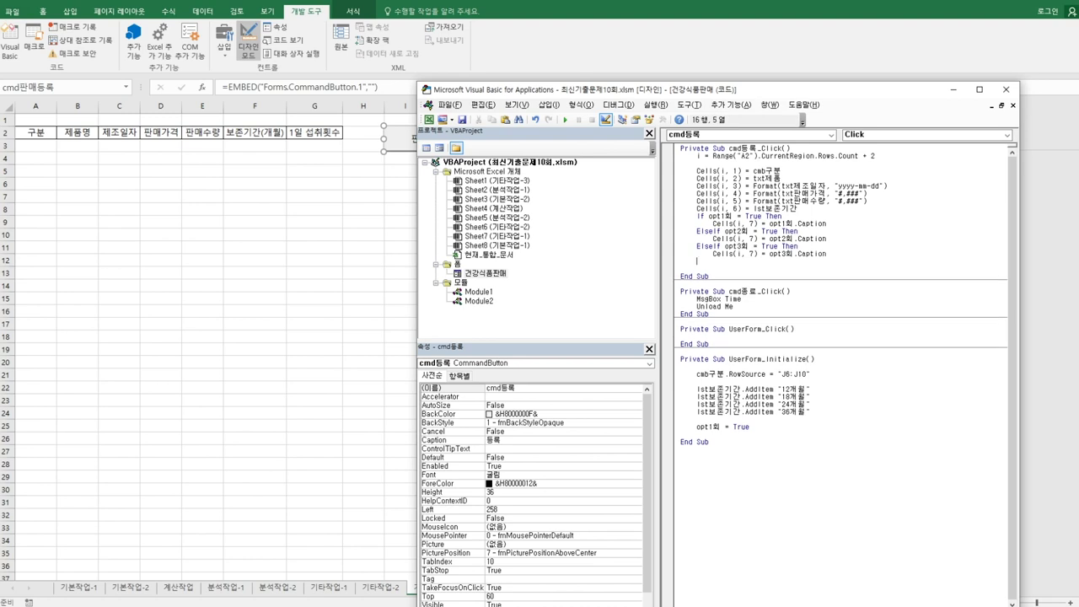
key("ctrl+v")
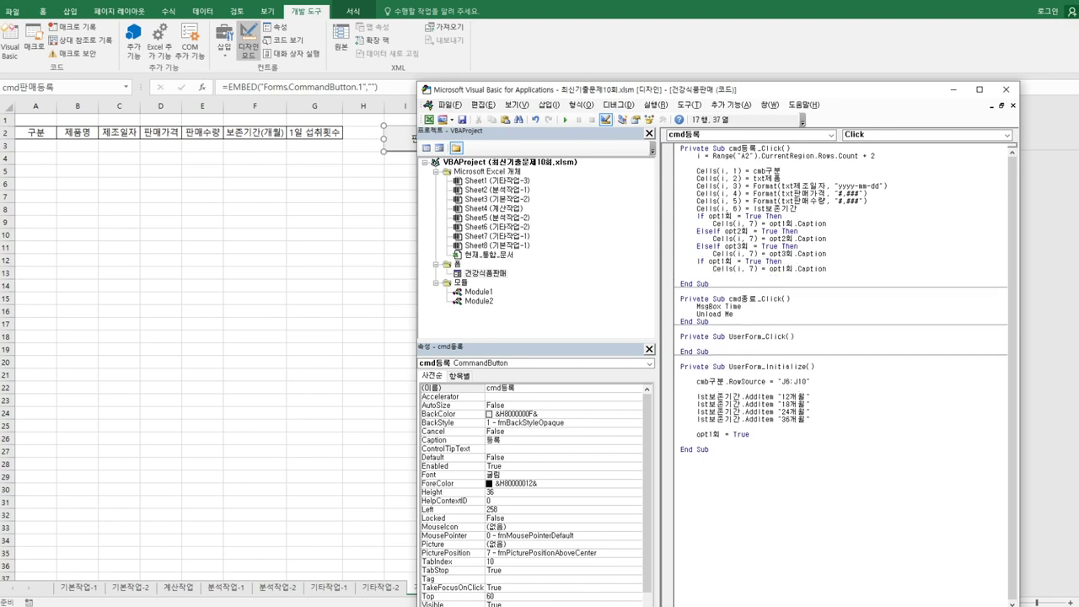
left_click(697, 261)
key("shift+End")
type("else")
key("Down")
key("End")
left_click(798, 268)
left_click_drag(782, 268, 795, 268)
type("무제")
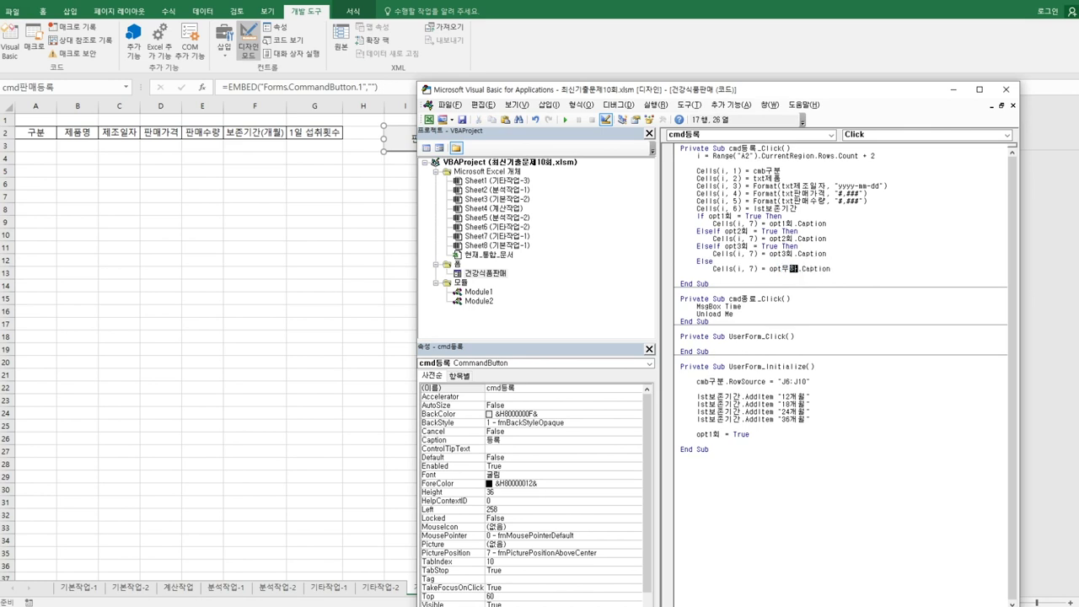
Close the conditional block with End If and separate it from the Cells(i, 6) line with a blank line.
key("Return")
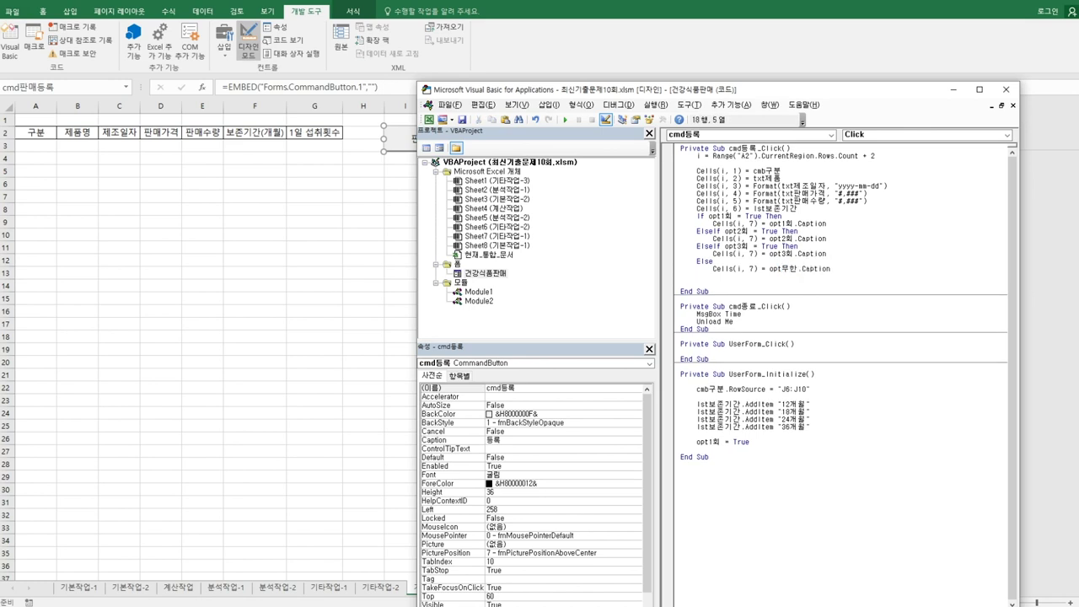
type("end if")
key("Home")
key("Return")
key("Up")
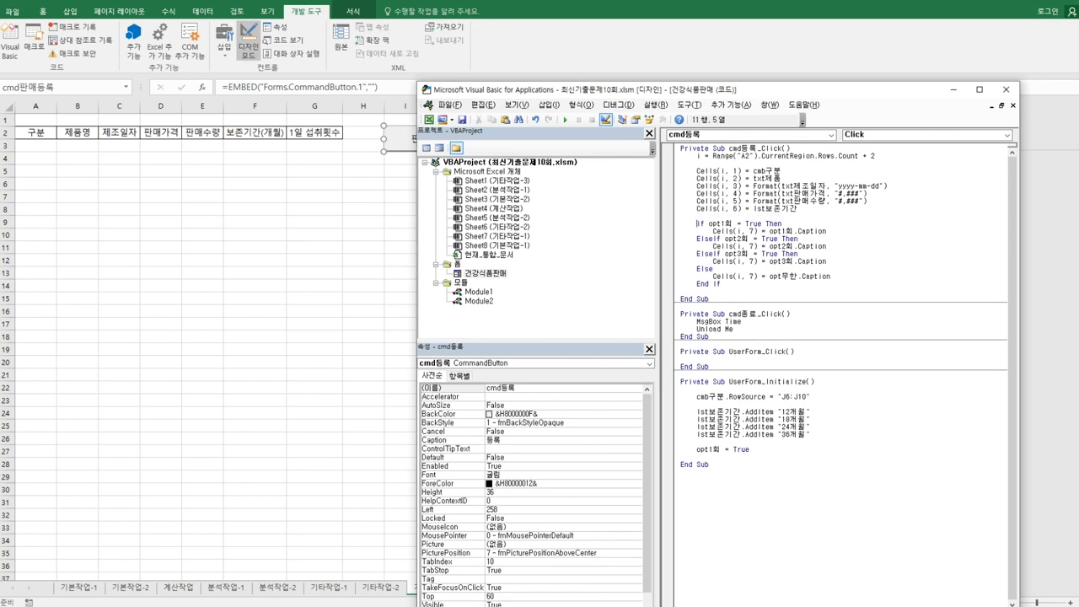
left_click(697, 291)
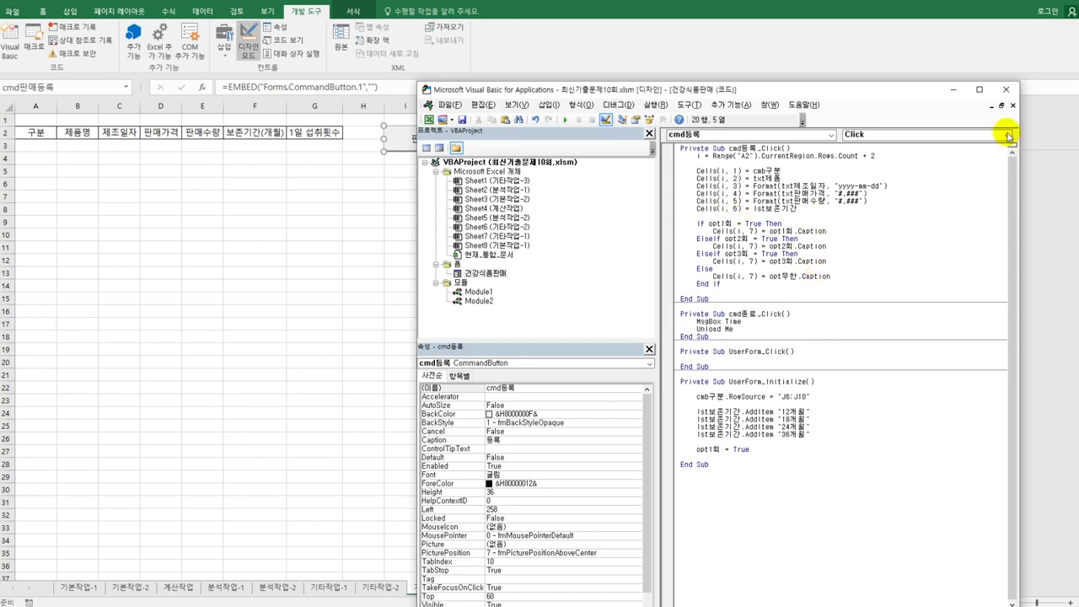
Close the VBA editor and turn off design mode on the 기타작업-3 sheet.
left_click(1008, 92)
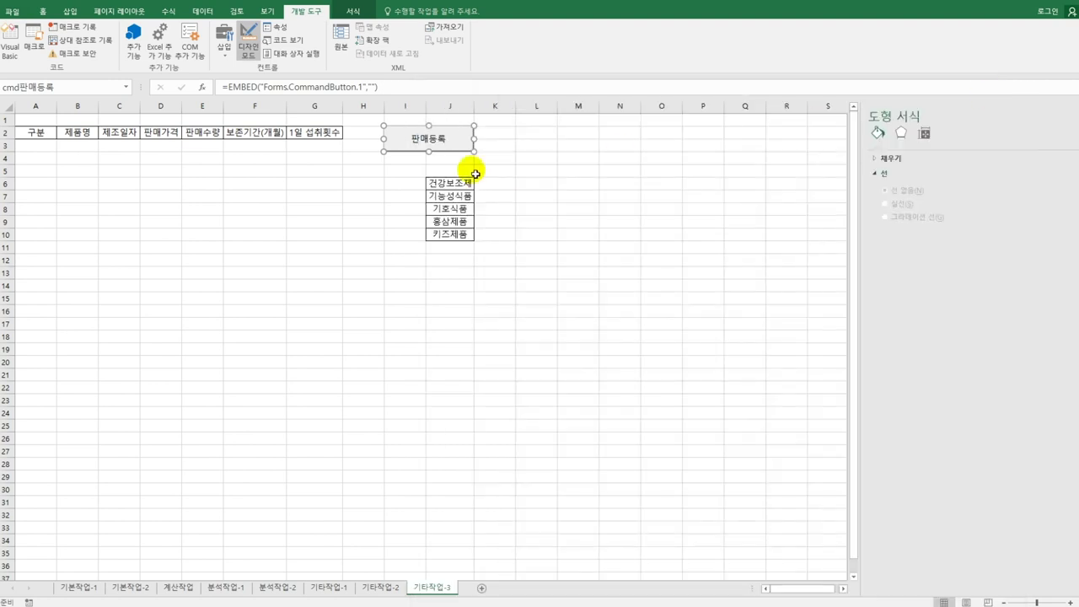
left_click(251, 53)
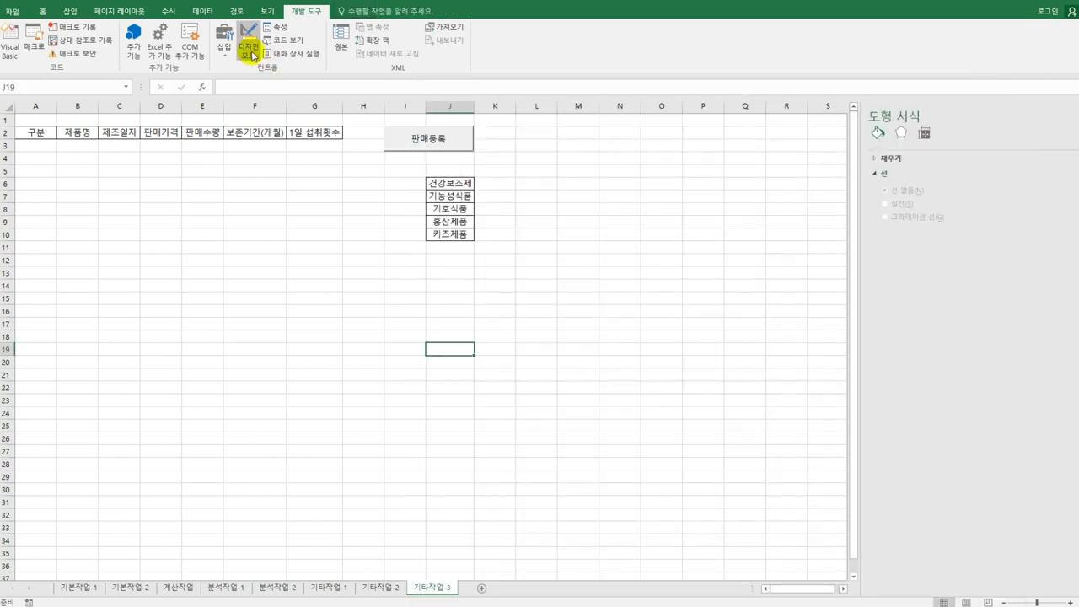
left_click(320, 182)
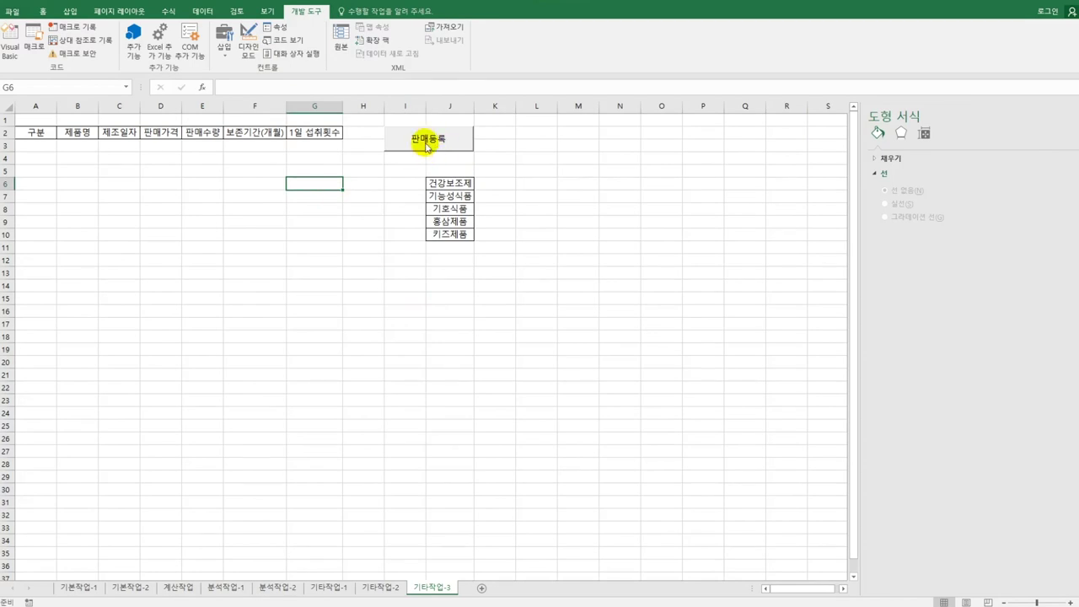
Open the 판매등록 form and enter category 건강보조제, product name 비타민, manufacturing date 2020-10-10, price 10000 and quantity 1000.
left_click(425, 139)
left_click_drag(564, 151, 665, 152)
left_click(686, 216)
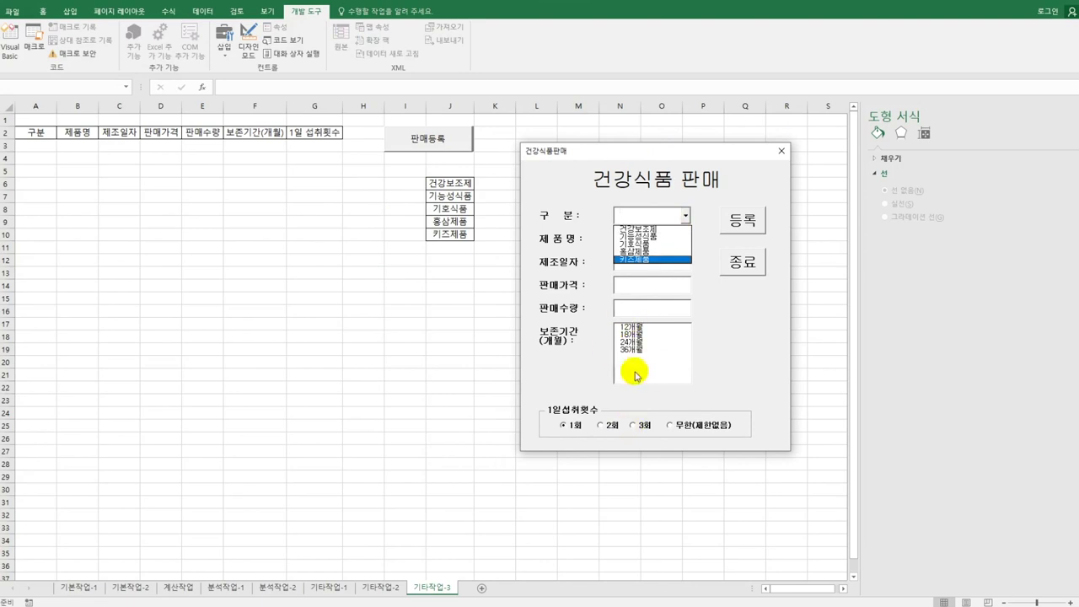
left_click(654, 228)
left_click(651, 242)
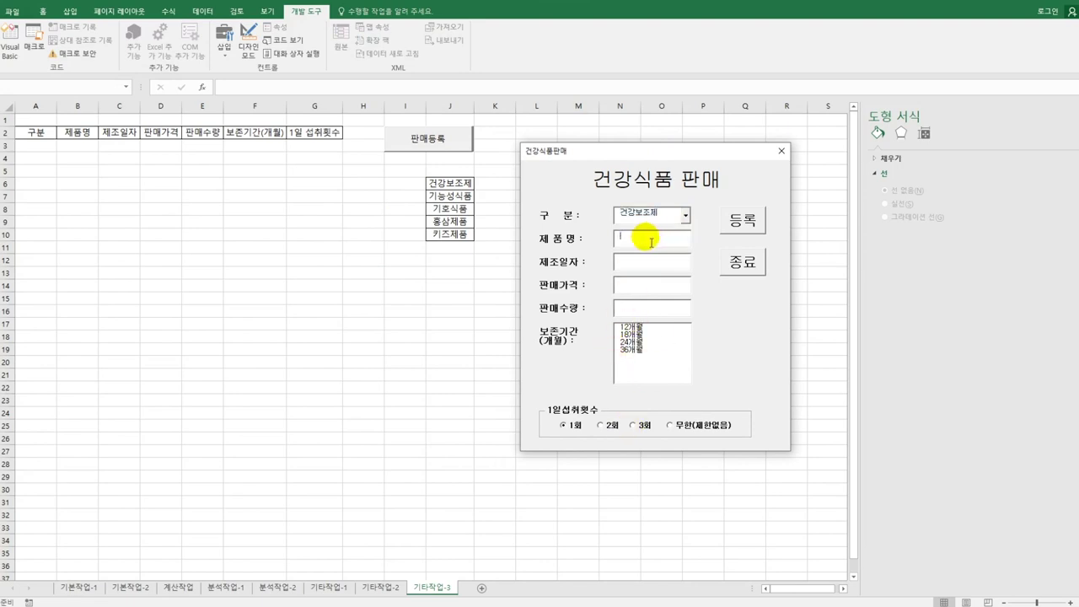
type("ㅇ")
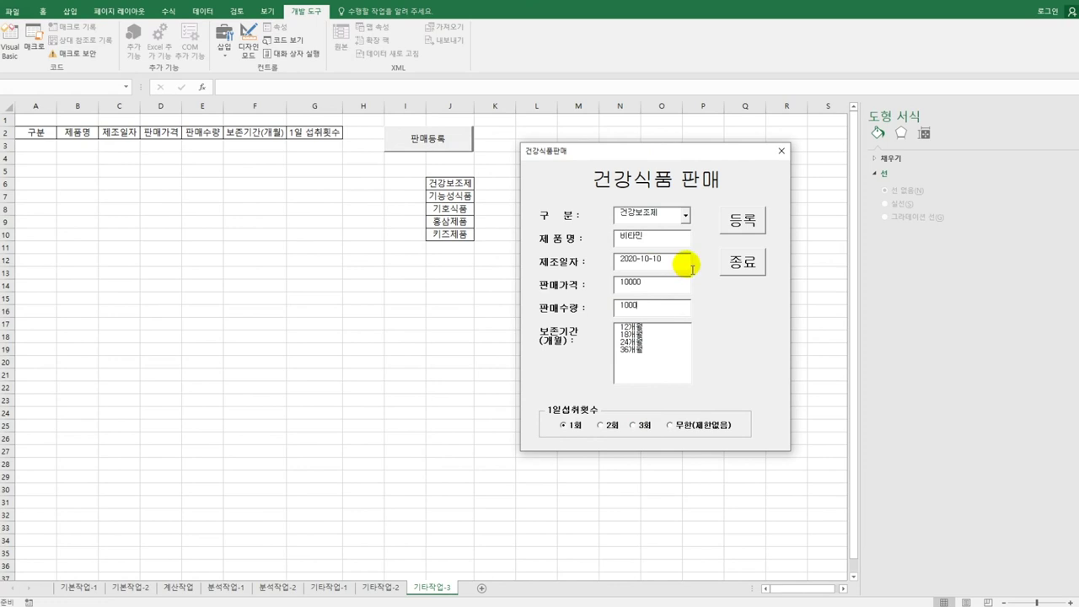
Choose 36개월 as the storage period and 2회 as the daily intake, register the record, and exit the form.
left_click(630, 351)
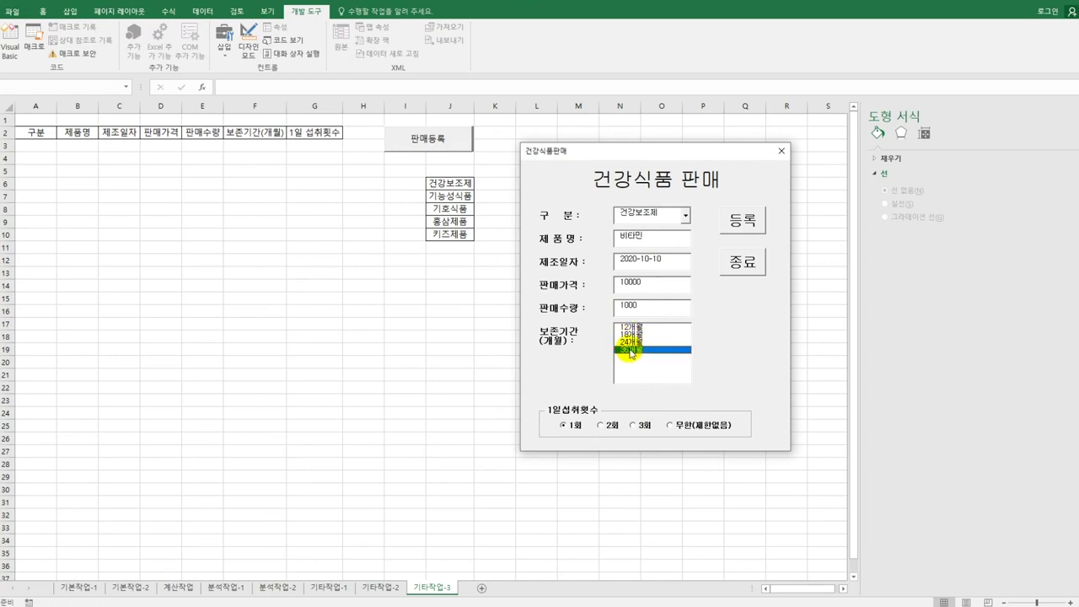
left_click(601, 427)
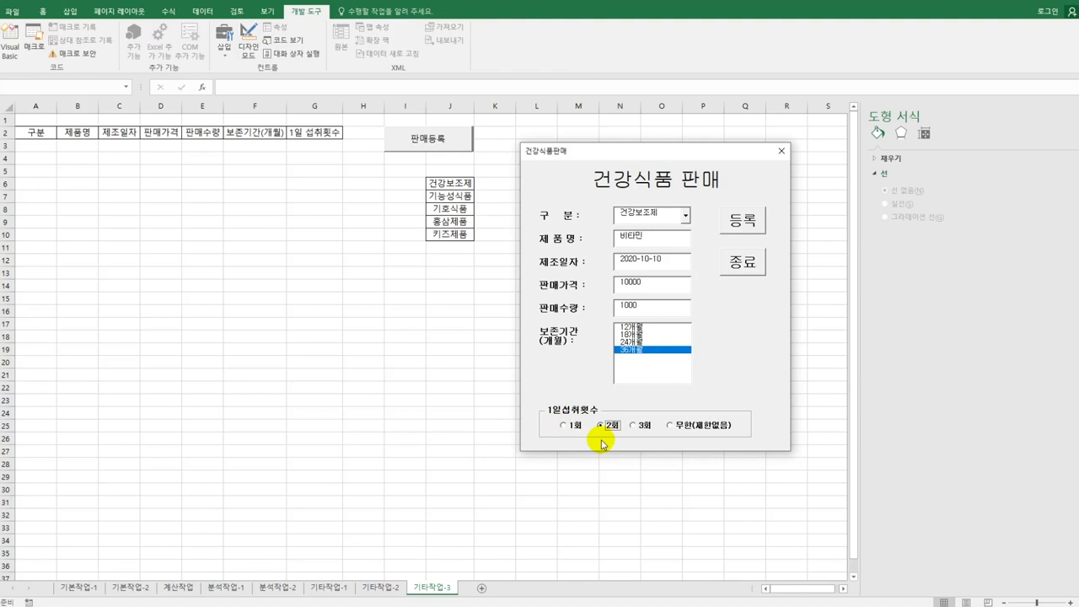
left_click(745, 224)
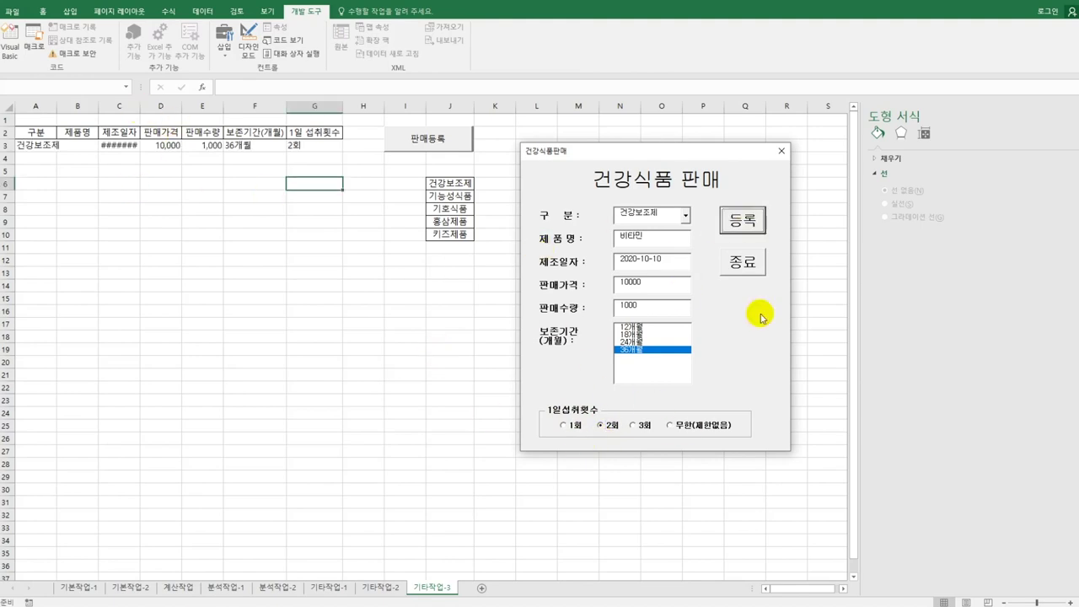
left_click(761, 263)
left_click(563, 335)
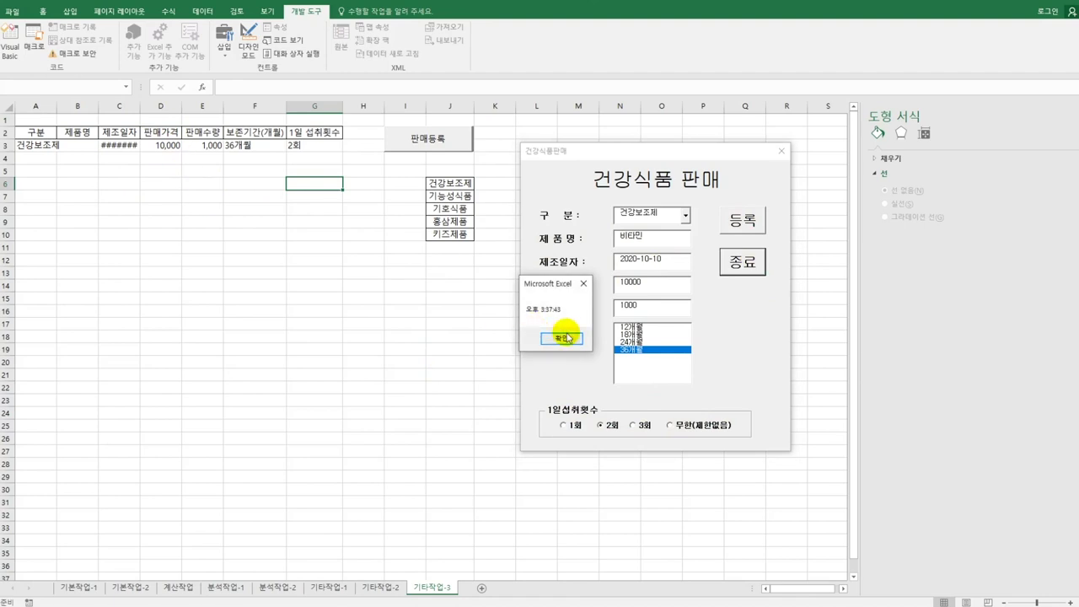
Widen columns C and A to fit the registered entries, and select the 제품명 cell B3.
double_click(141, 108)
left_click_drag(56, 106, 66, 108)
left_click(56, 147)
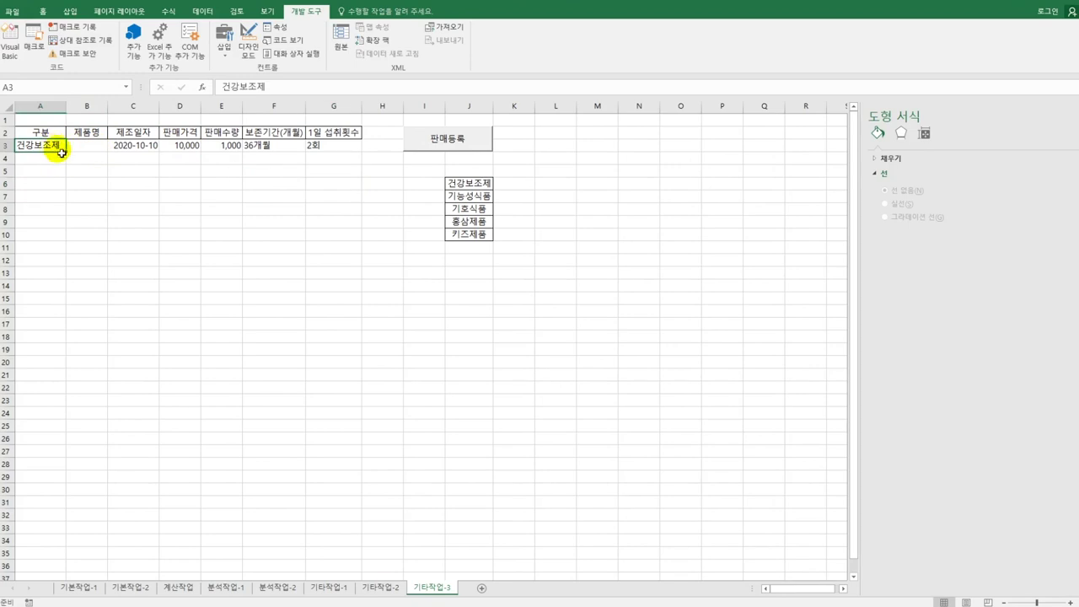
left_click(87, 148)
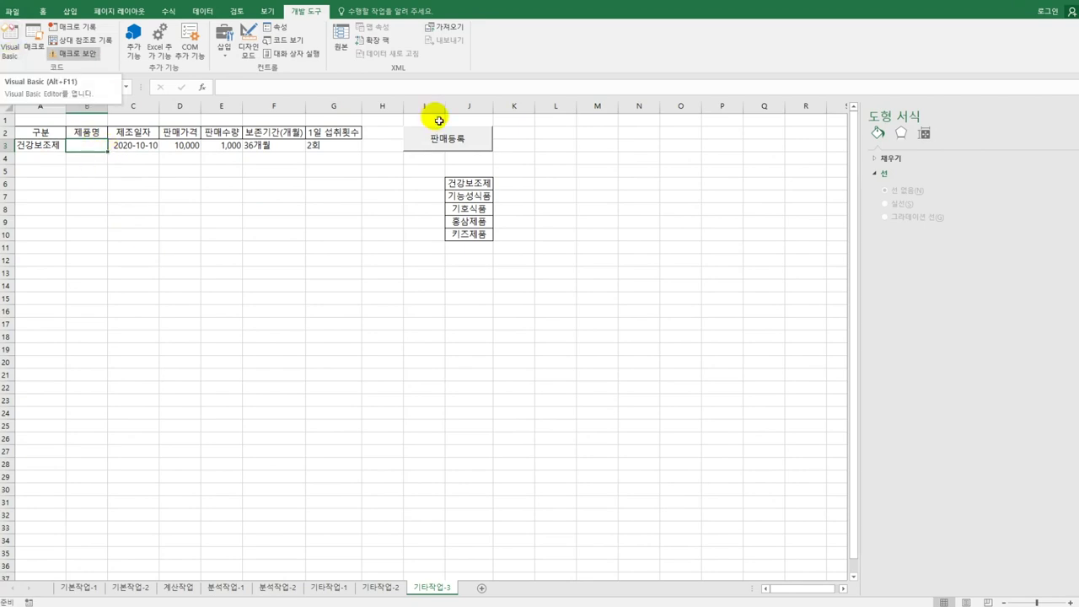
Open the 건강식품판매 form in the VBA editor and check the control name of the 제품명 text box.
left_click(13, 56)
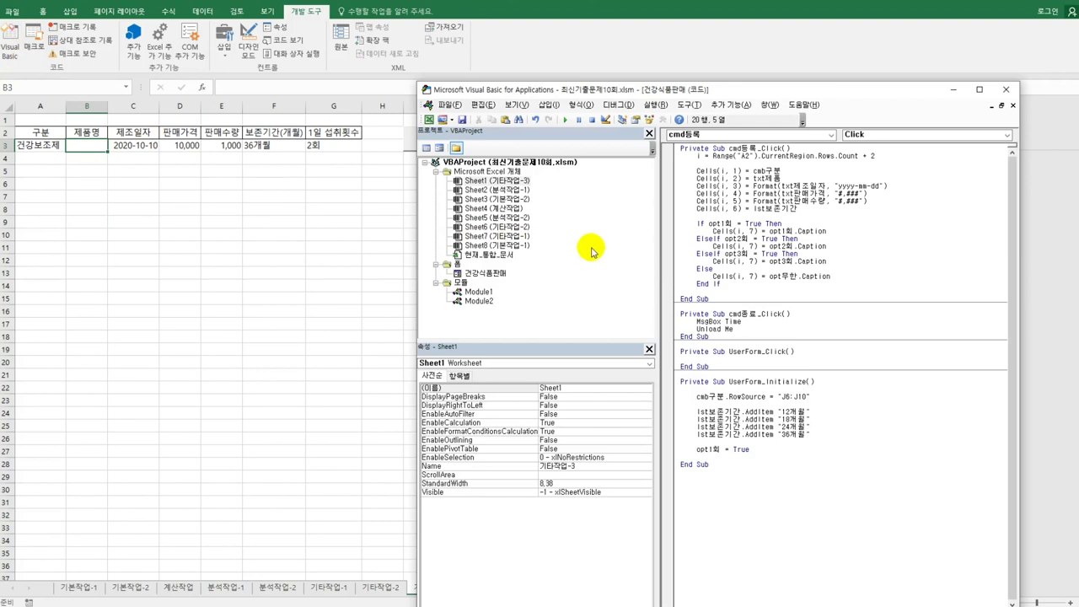
double_click(492, 275)
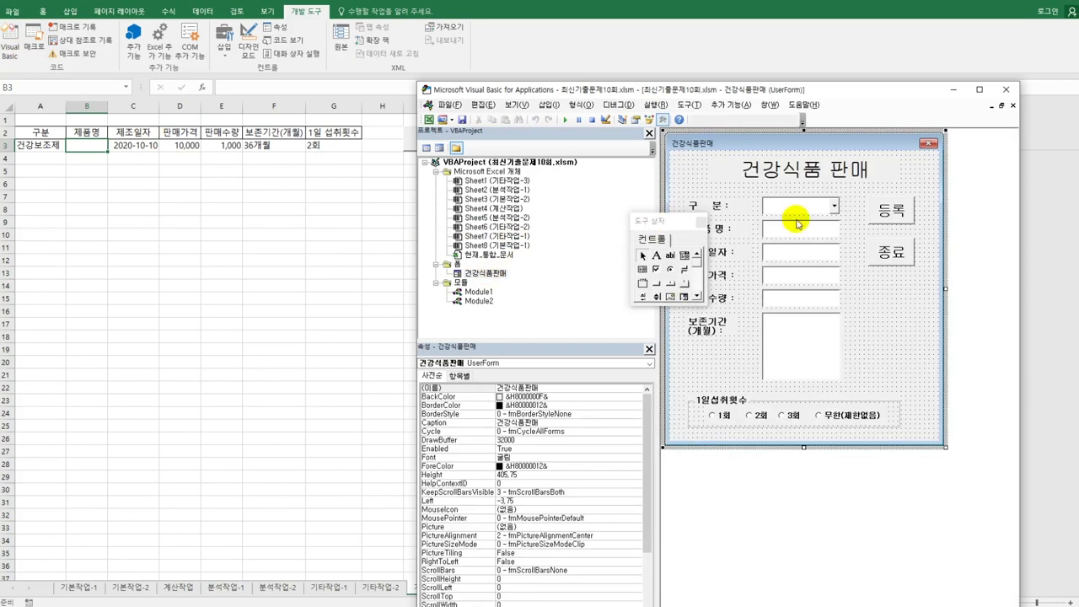
left_click_drag(668, 224, 602, 235)
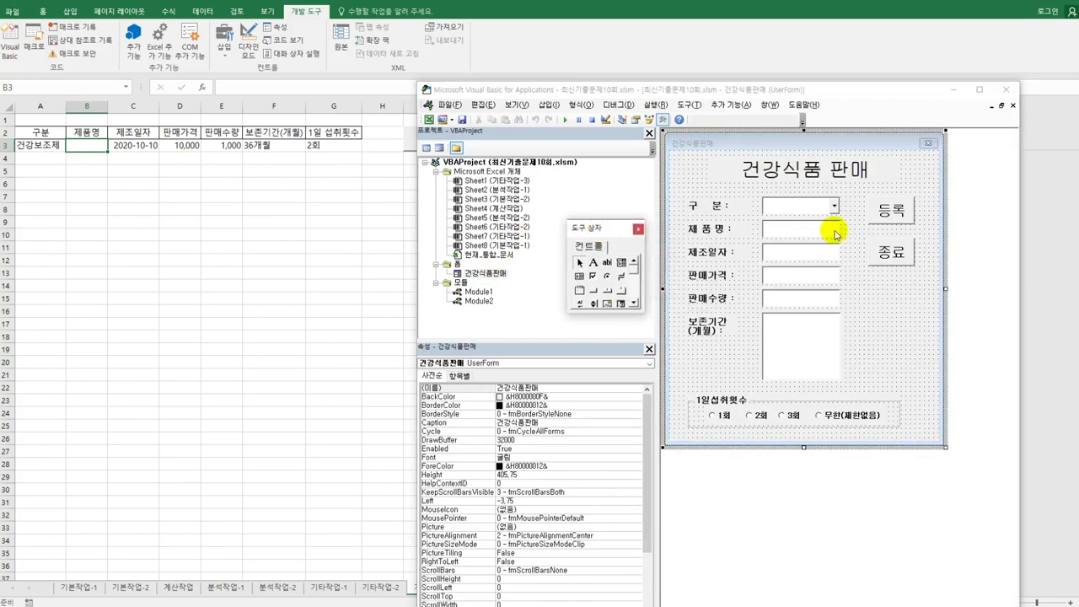
left_click(767, 232)
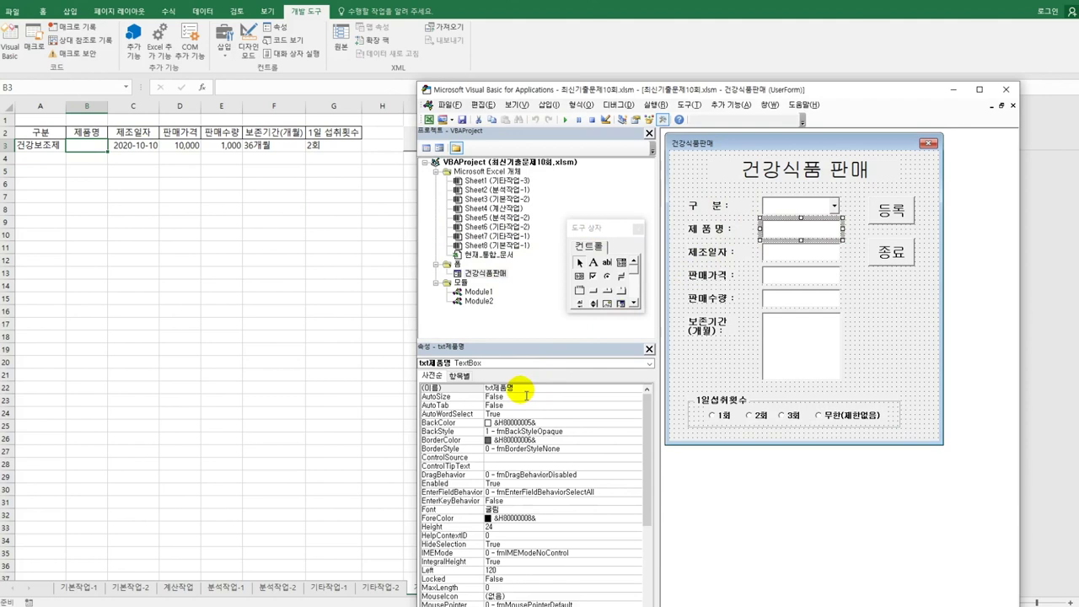
double_click(521, 388)
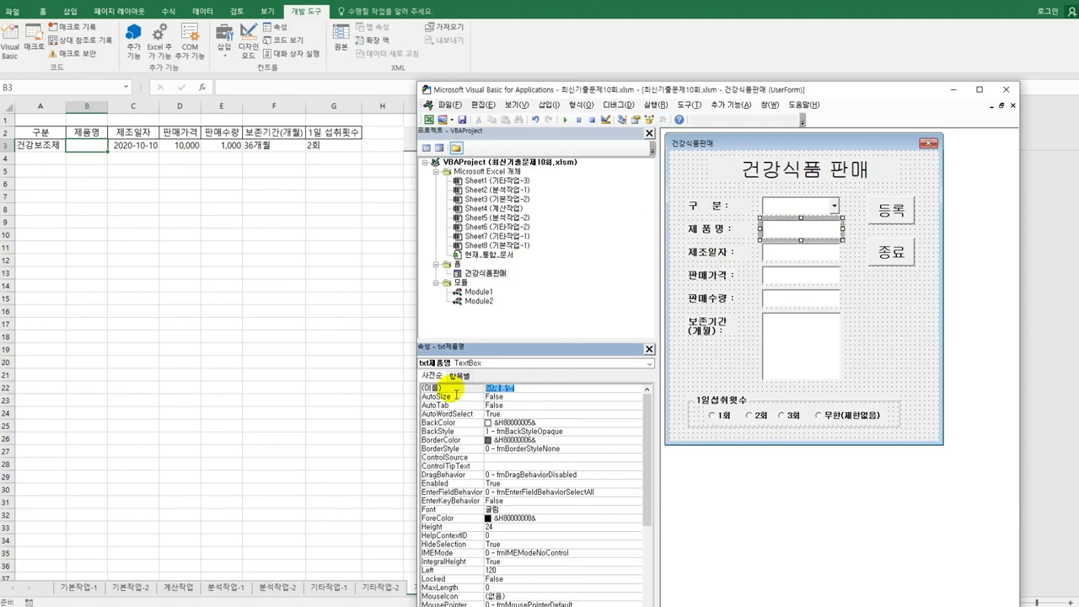
Correct the Cells(i, 2) line in the 등록 button's code to use txt제품명.
double_click(886, 218)
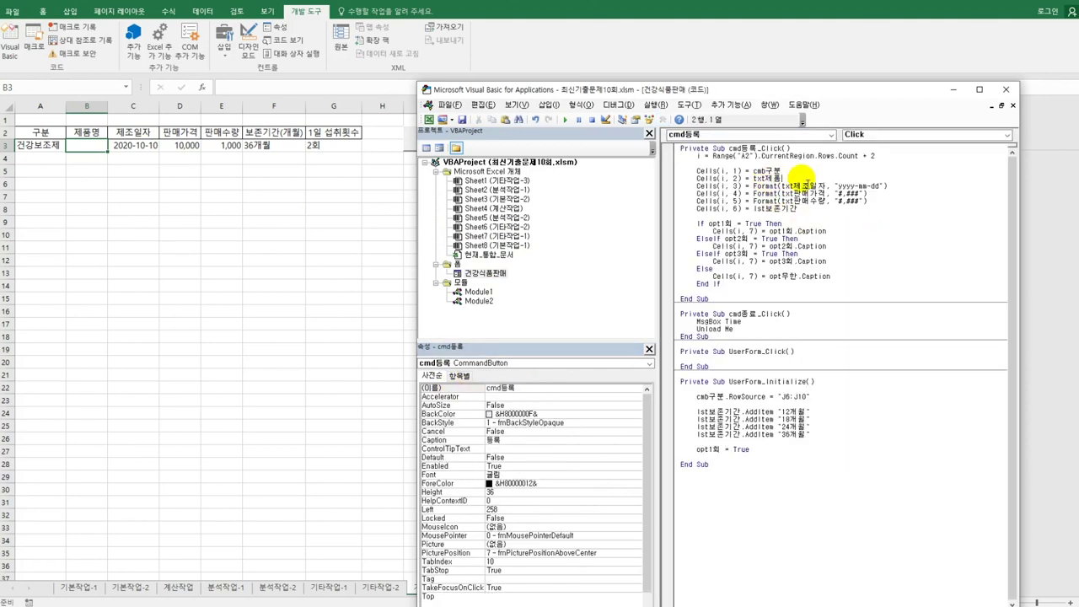
left_click(799, 178)
type("vn")
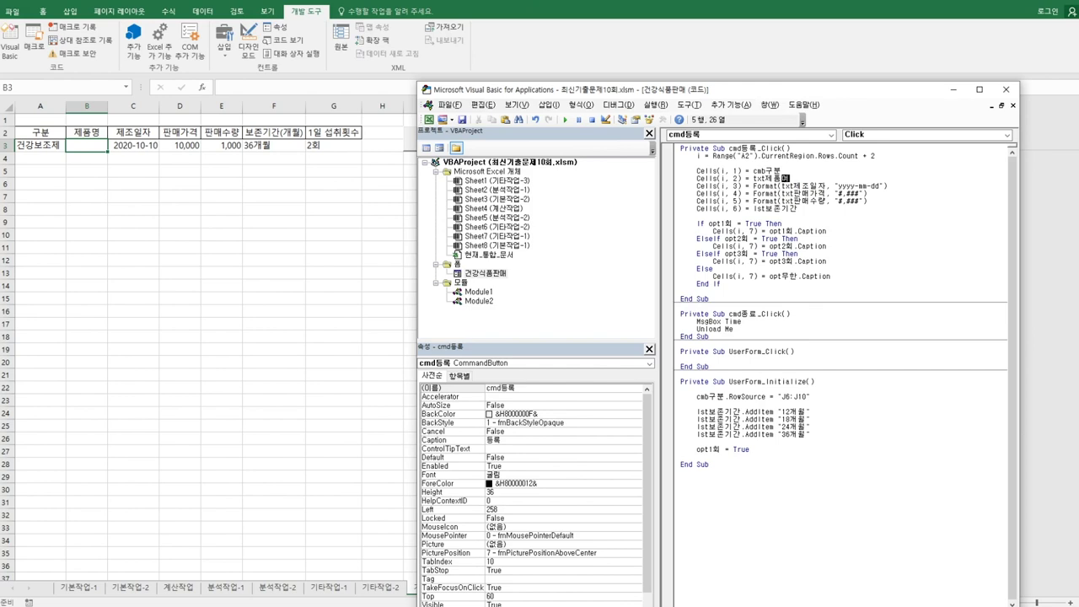
Check the 제품명 text box's name against the 등록 code once more, and close the VBA editor.
double_click(502, 273)
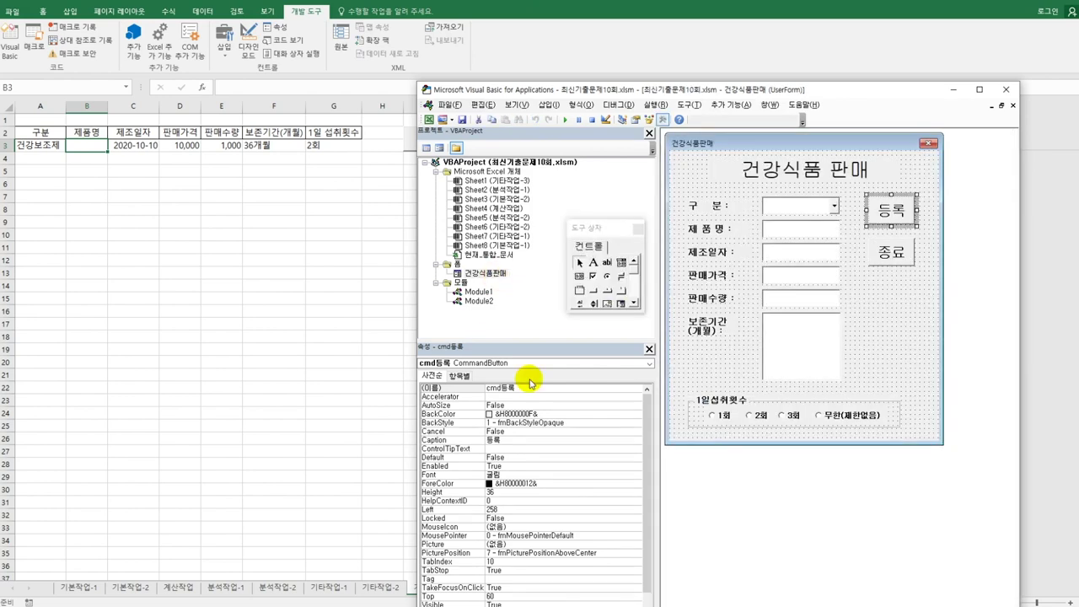
left_click(803, 227)
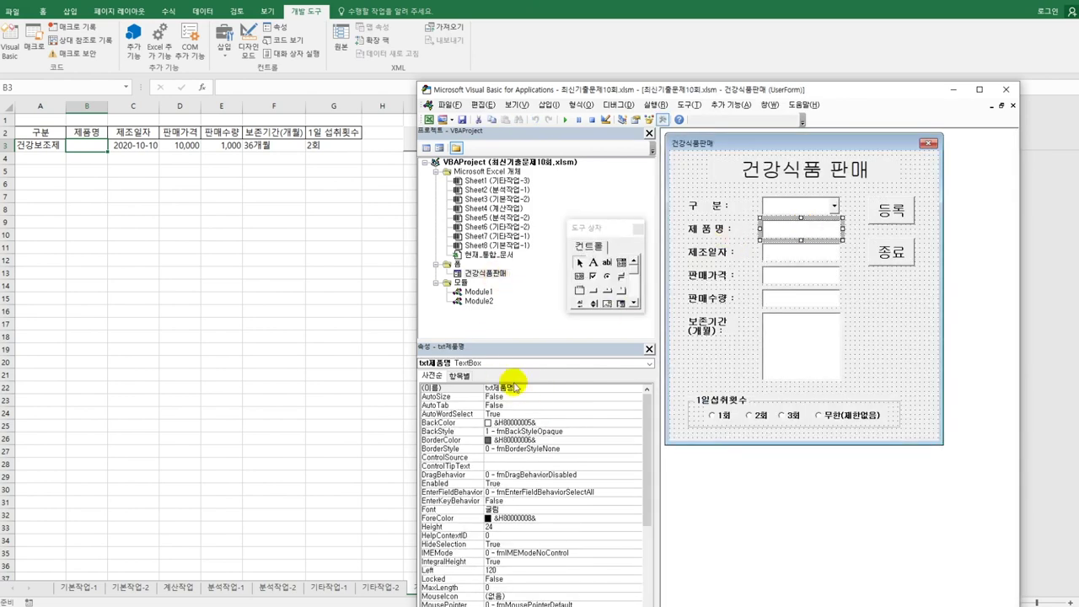
double_click(887, 214)
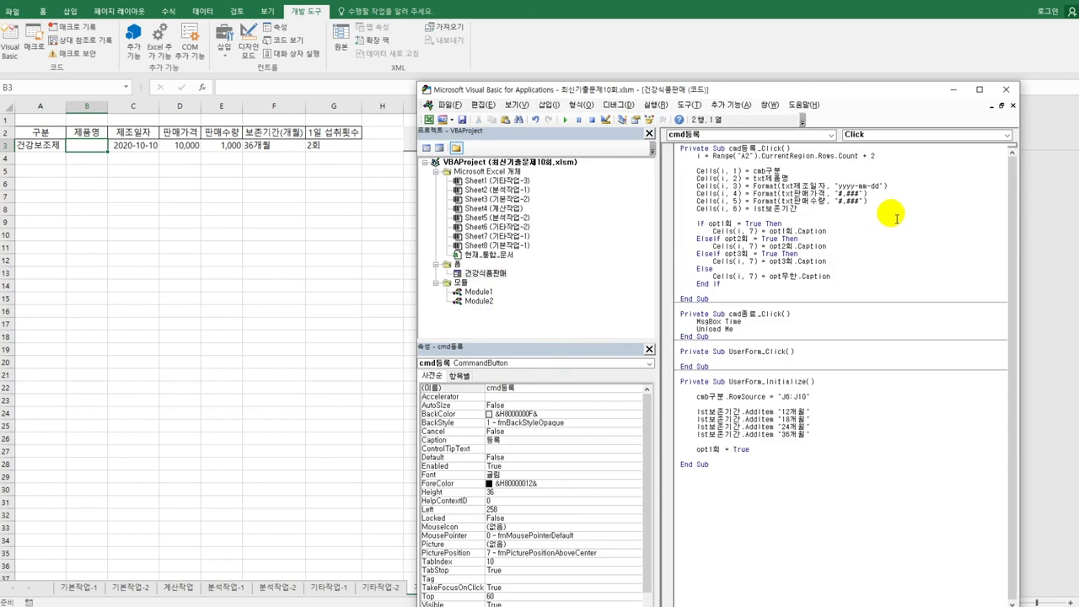
left_click(1008, 88)
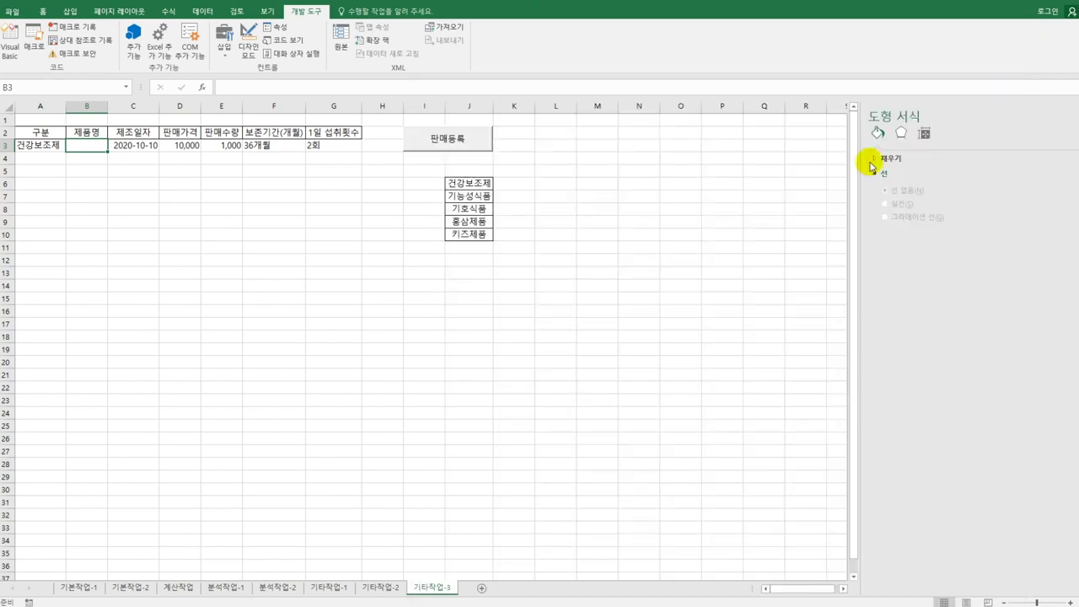
Reopen the 판매등록 form, choose category 건강보조제 and enter 오메가 as the product name.
left_click(468, 140)
left_click(580, 215)
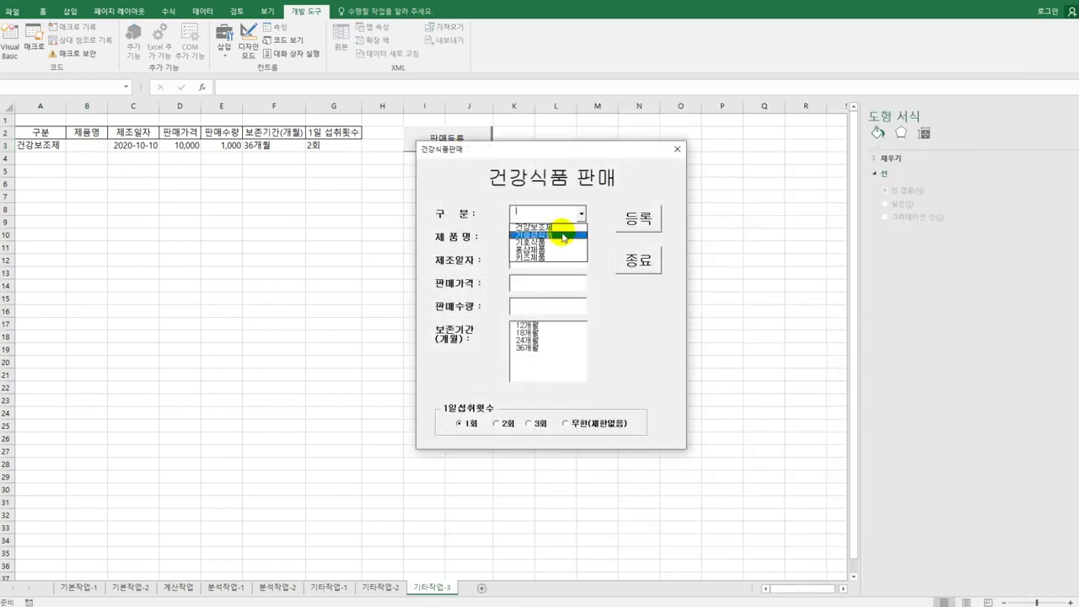
left_click(561, 228)
left_click(557, 242)
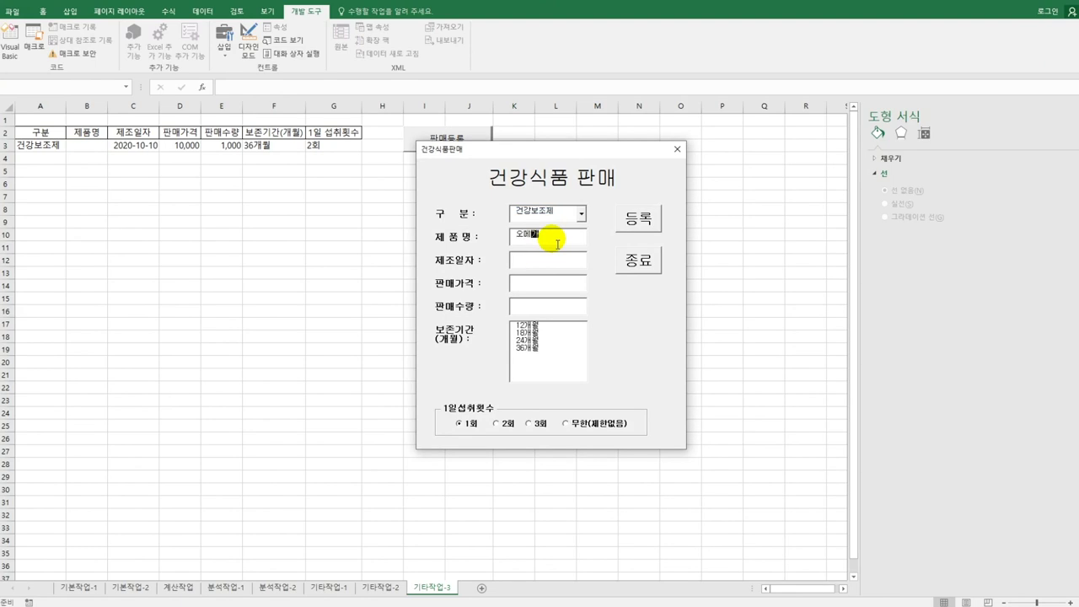
Enter manufacturing date 2020-9-9, price 30000 and quantity 2000, and choose 24개월 as the storage period.
key("Tab")
type("2")
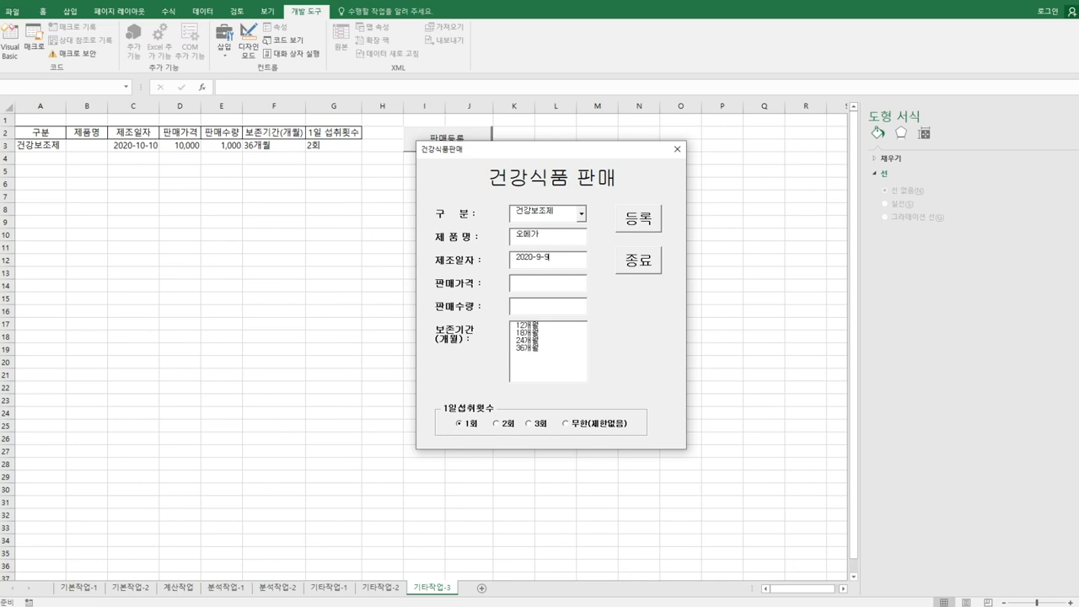
key("Tab")
type("30")
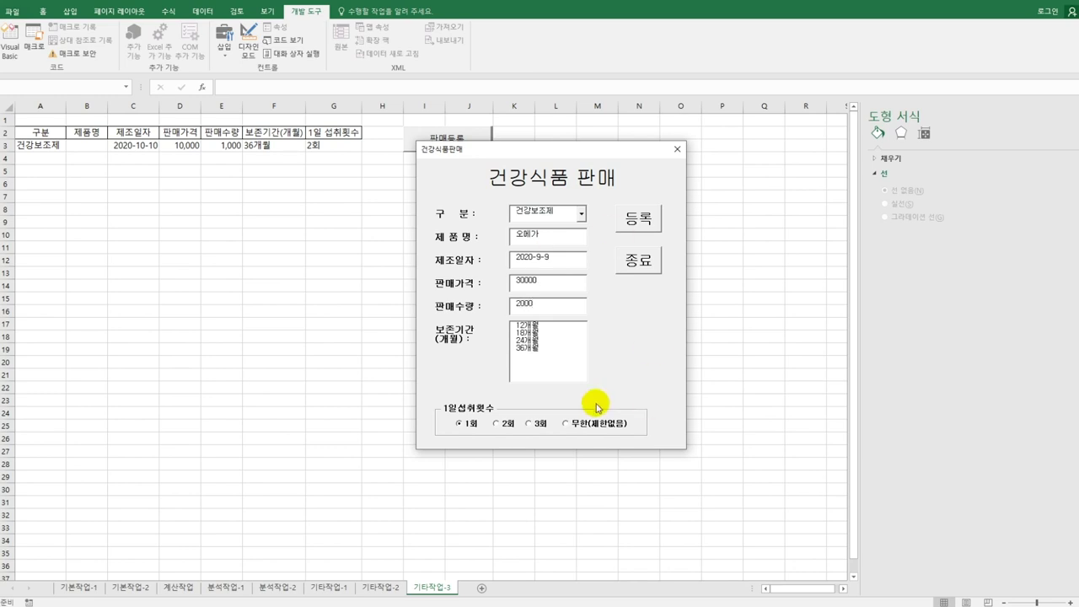
left_click(532, 342)
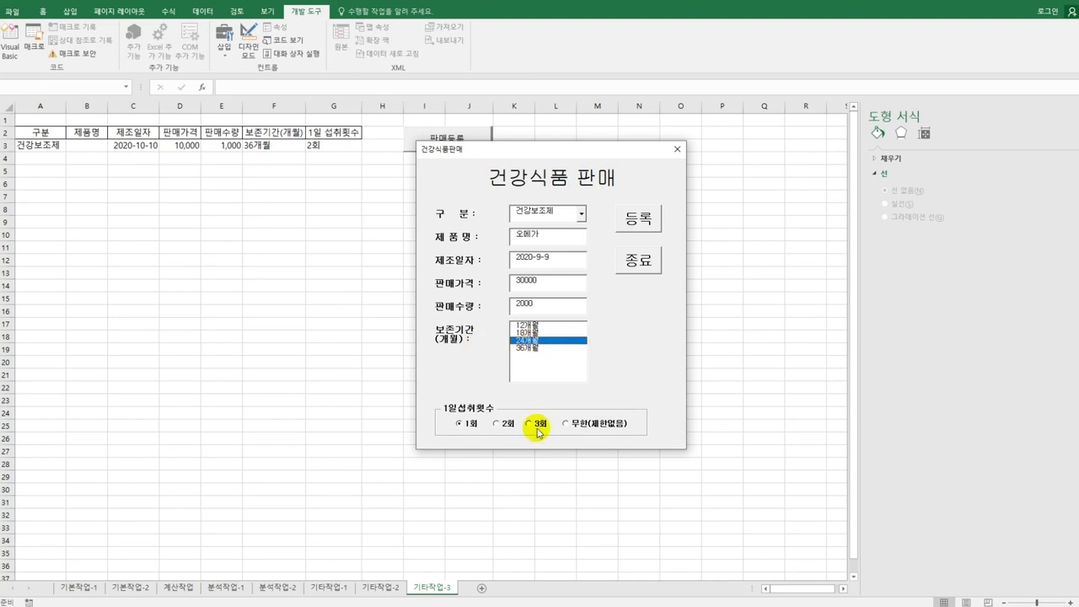